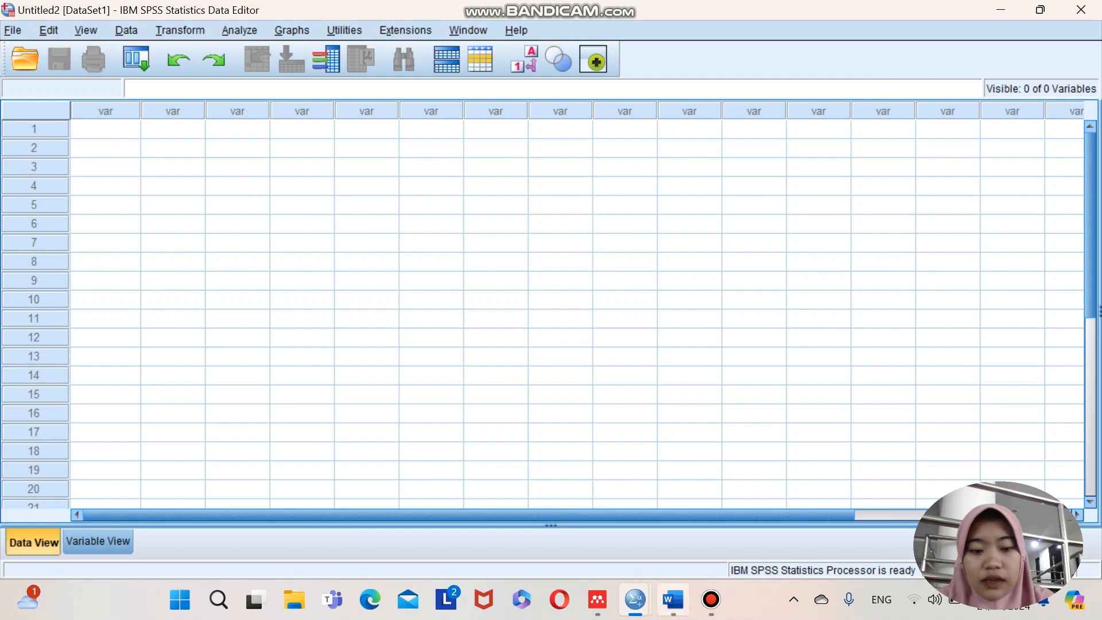
Step: Switch to Word and review question 1 with its score table for Kelompok A to D
left_click(672, 599)
scroll(550, 310, "up", 4)
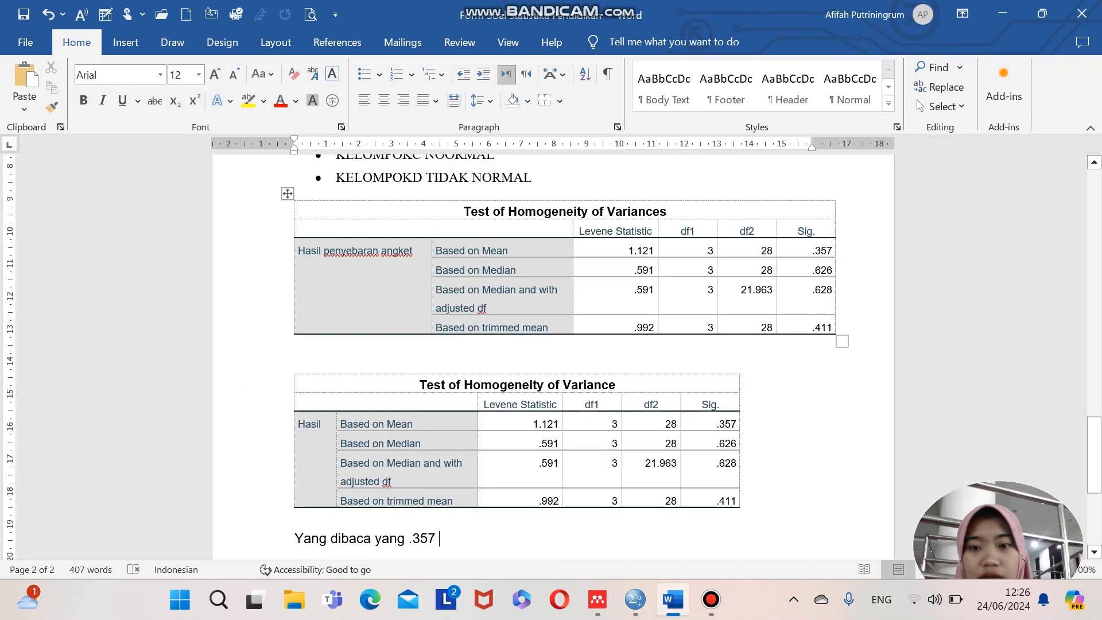
scroll(551, 356, "up", 10)
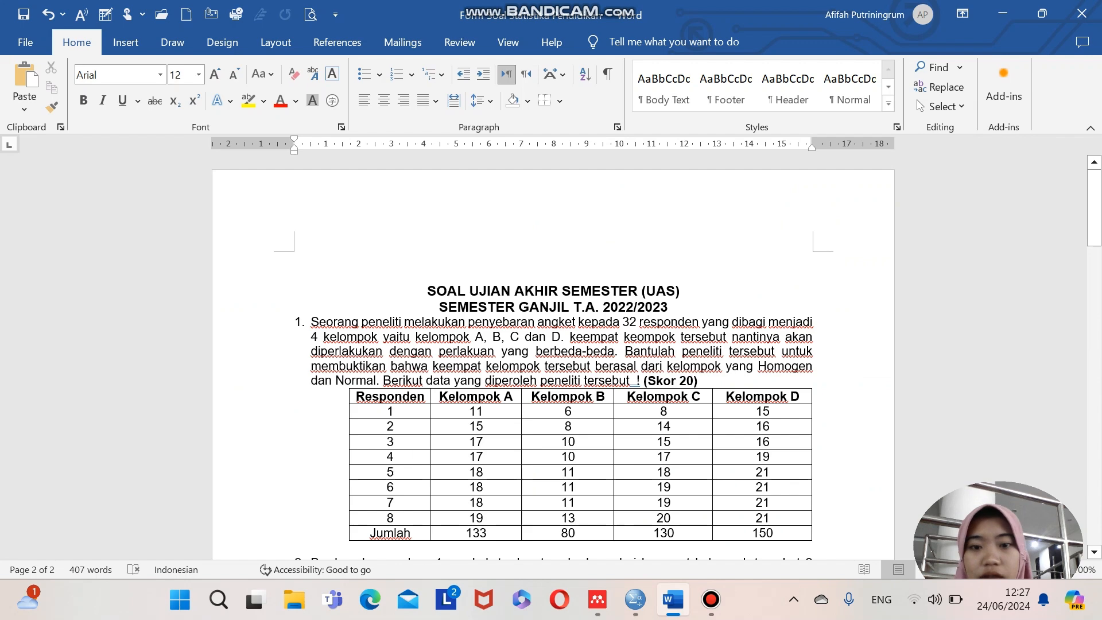
scroll(551, 355, "down", 2)
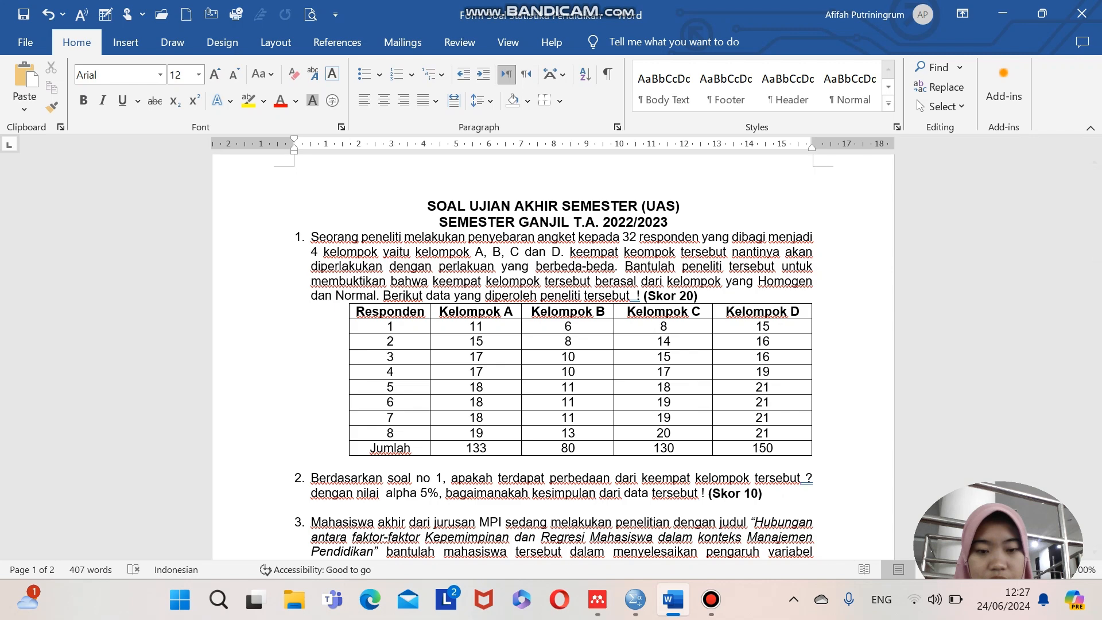
Step: Switch to the empty Untitled2 dataset in SPSS and define the variables KELOMPOKA and KELOMPOKB
mouse_move(672, 599)
left_click(635, 599)
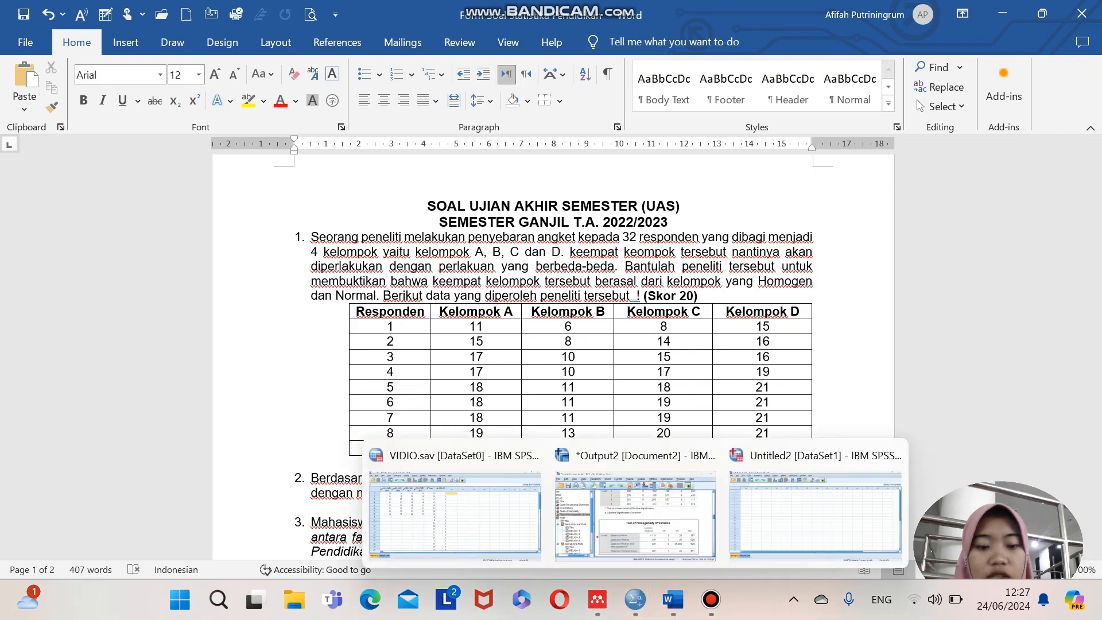
left_click(815, 514)
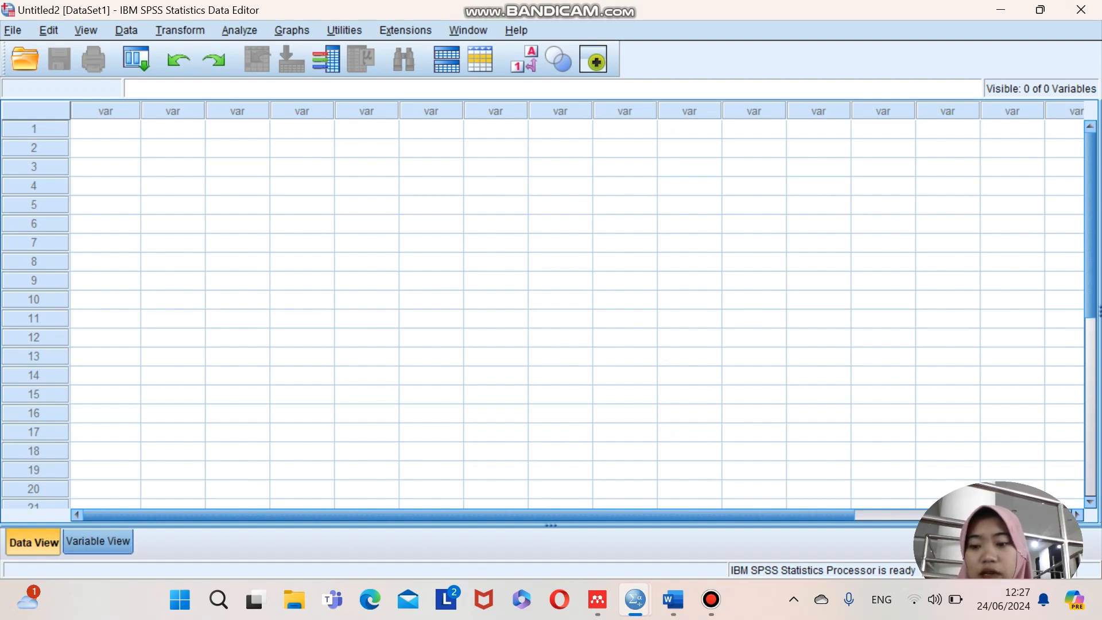
left_click(98, 541)
left_click(107, 88)
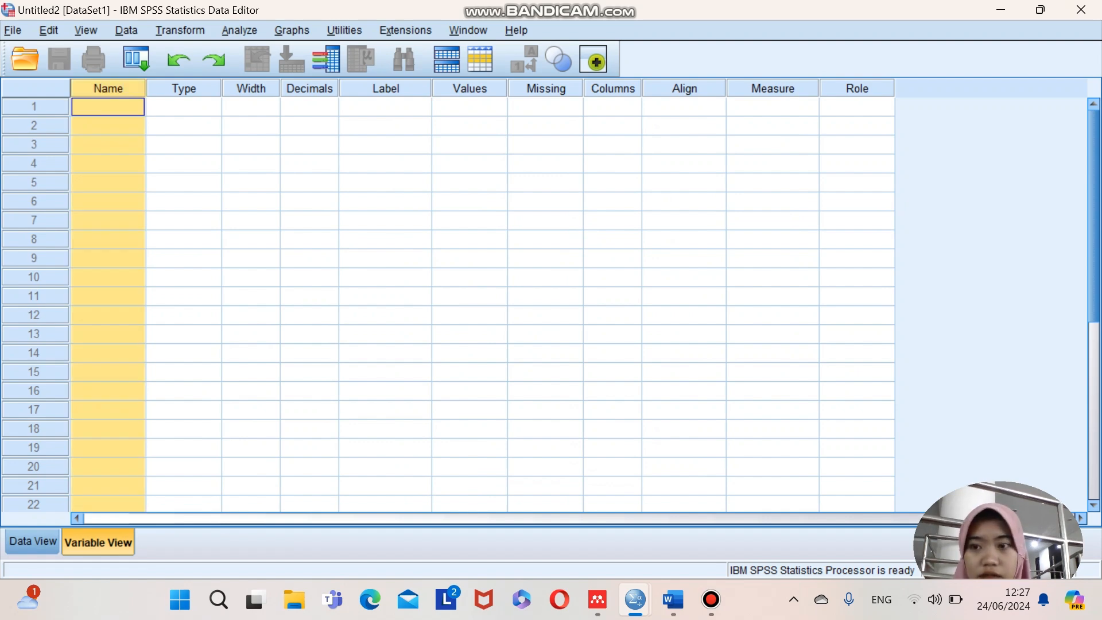
type("KELOMPO")
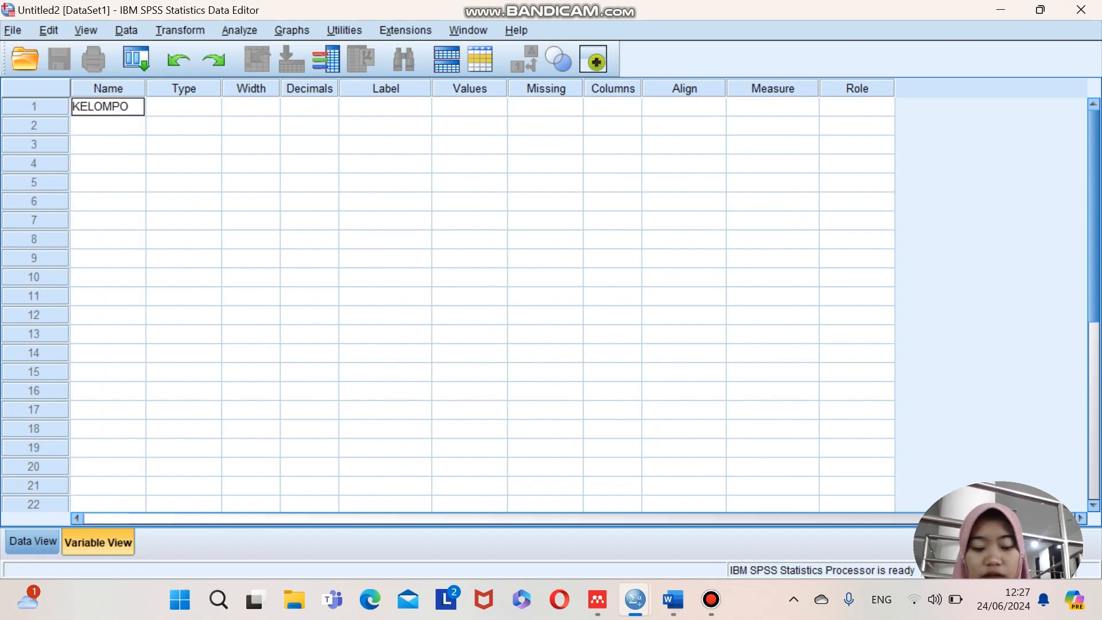
type("KA")
key("Return")
type("KEL")
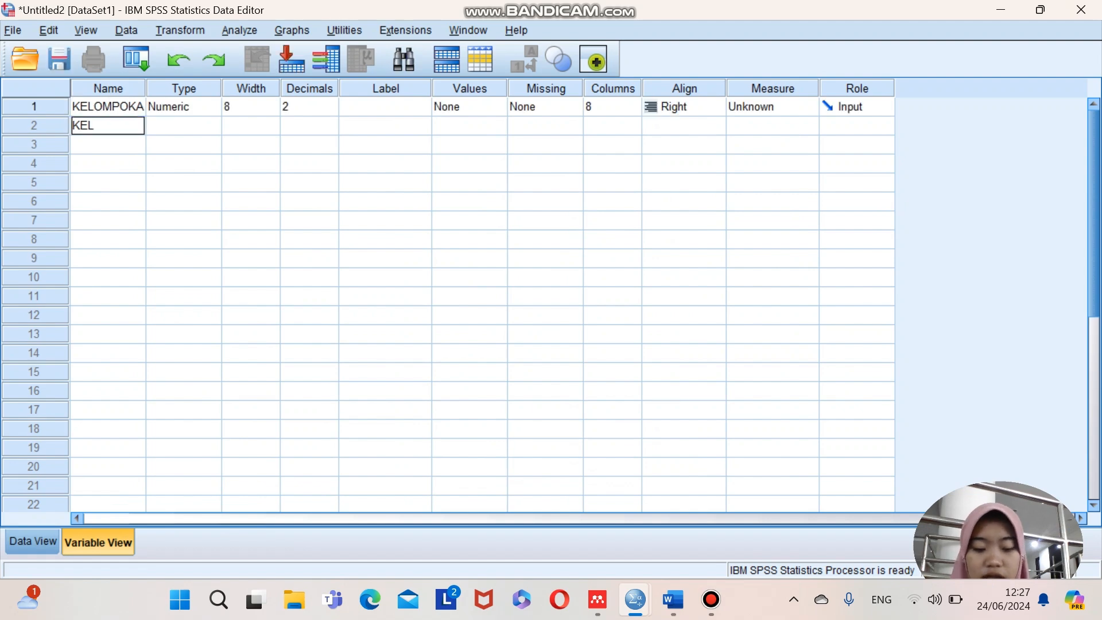
type("OMP")
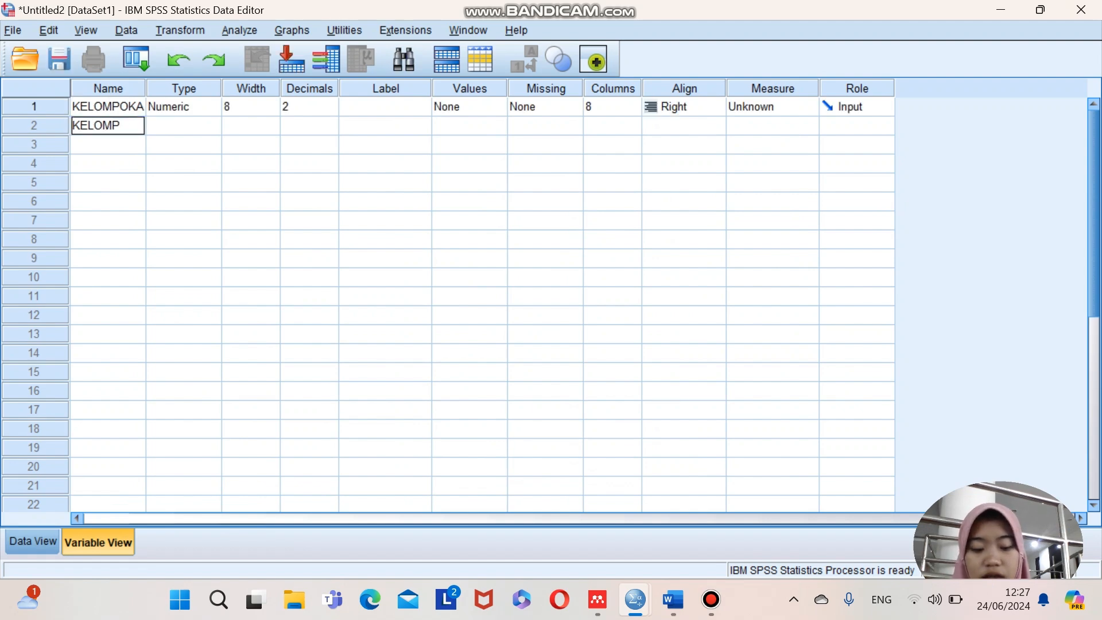
type("OKB")
key("Return")
Step: Define two more variables named KELOMPOKC and KELOMPOKD below the existing ones
type("KELO")
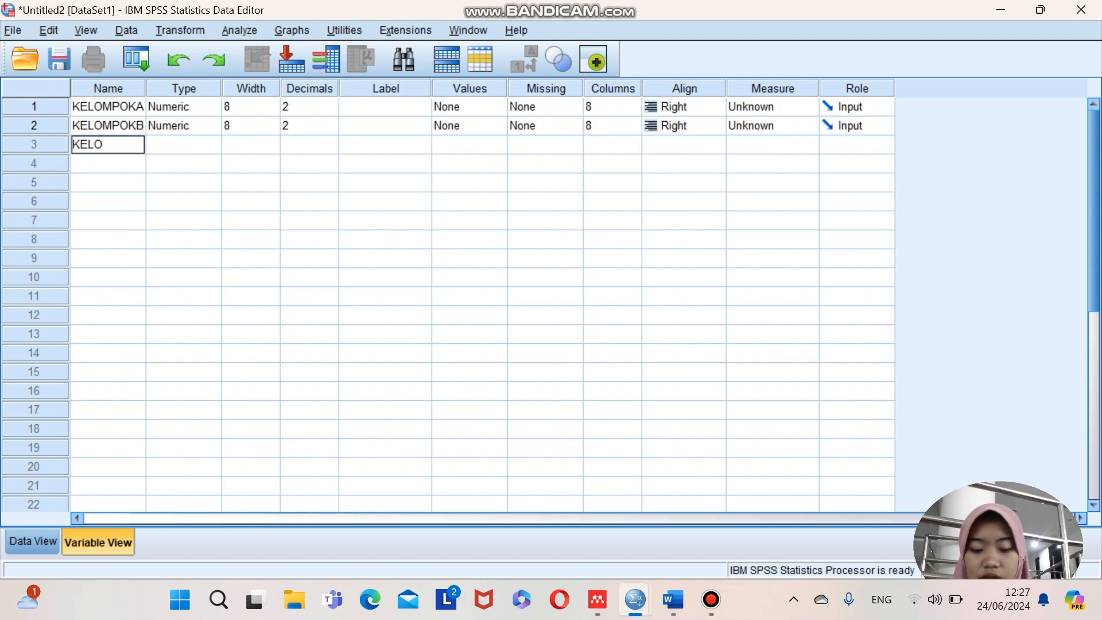
type("MPOKC")
key("Return")
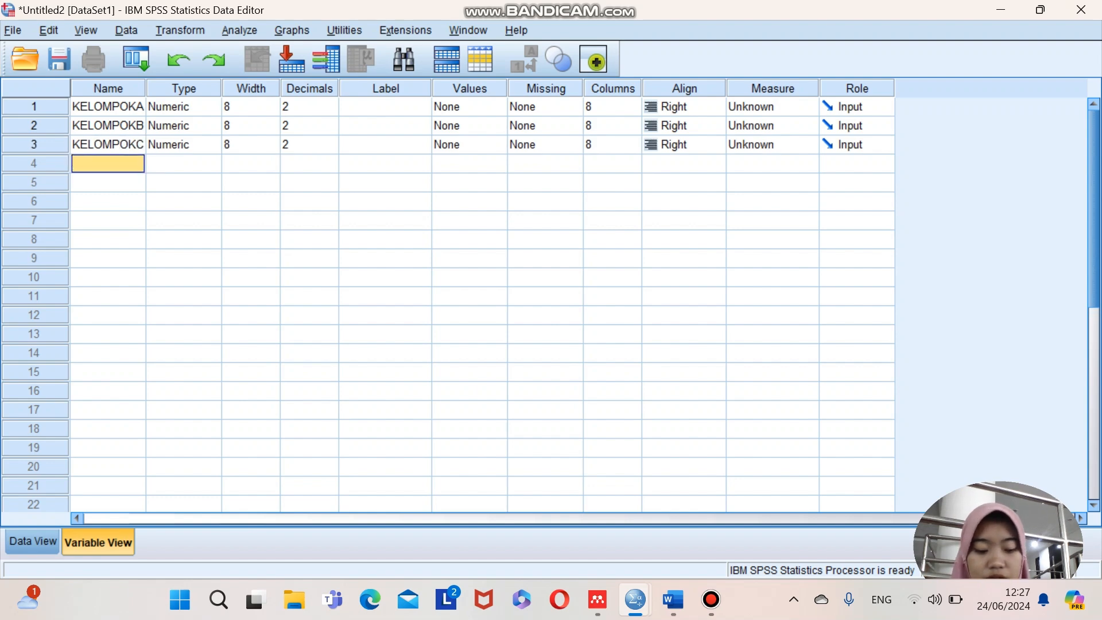
type("KELOMPOK")
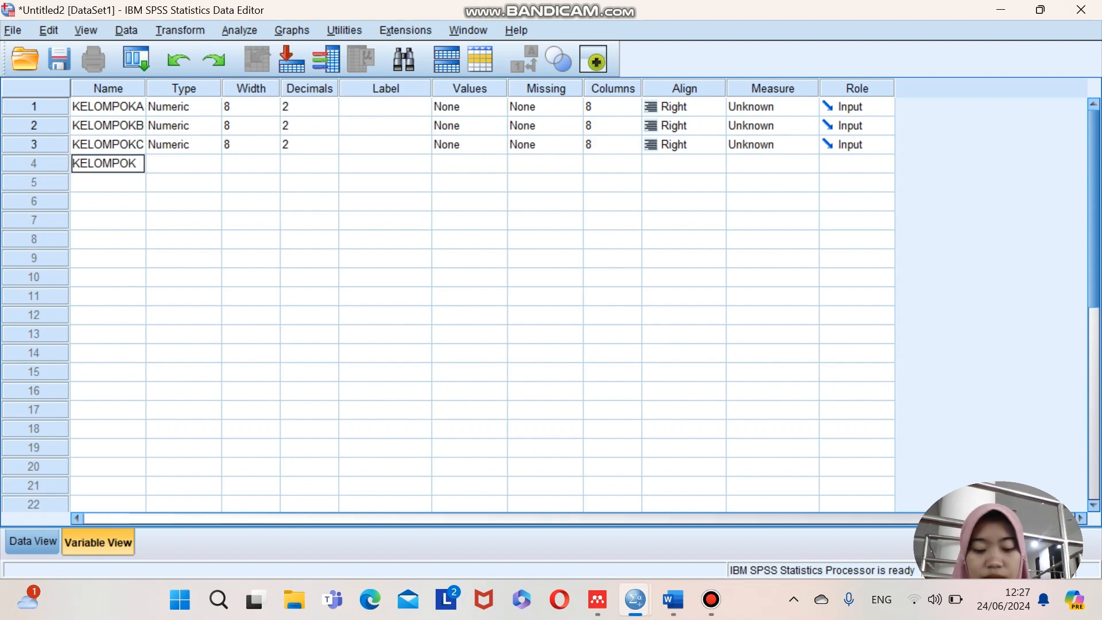
type("D")
key("Return")
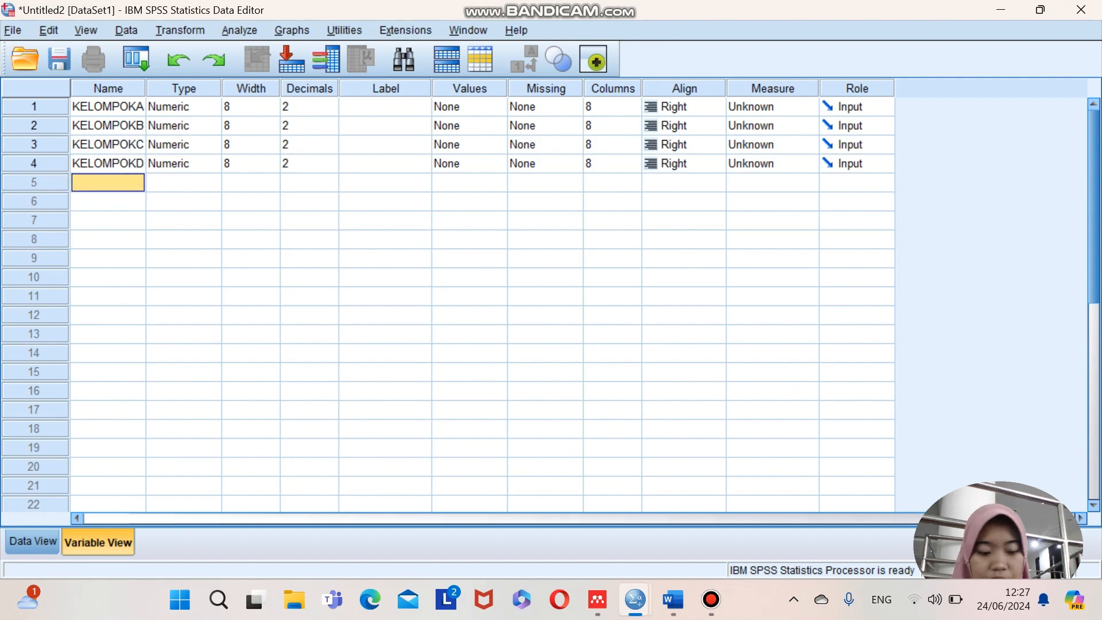
Step: Set the decimals to 0 for all four variables, KELOMPOKA to KELOMPOKD
left_click(309, 107)
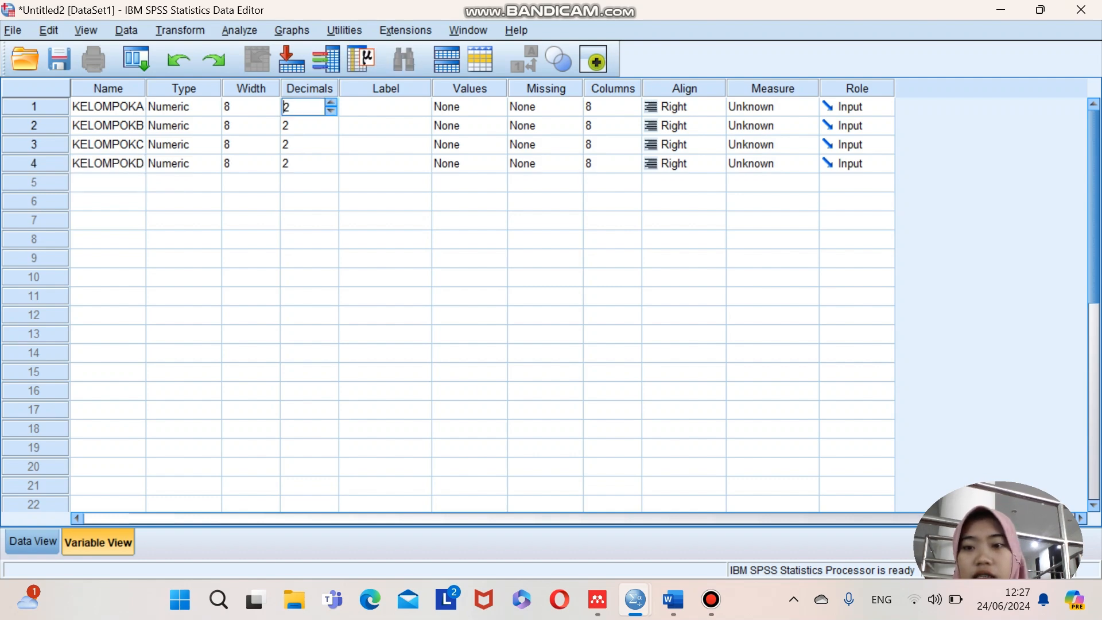
type("0")
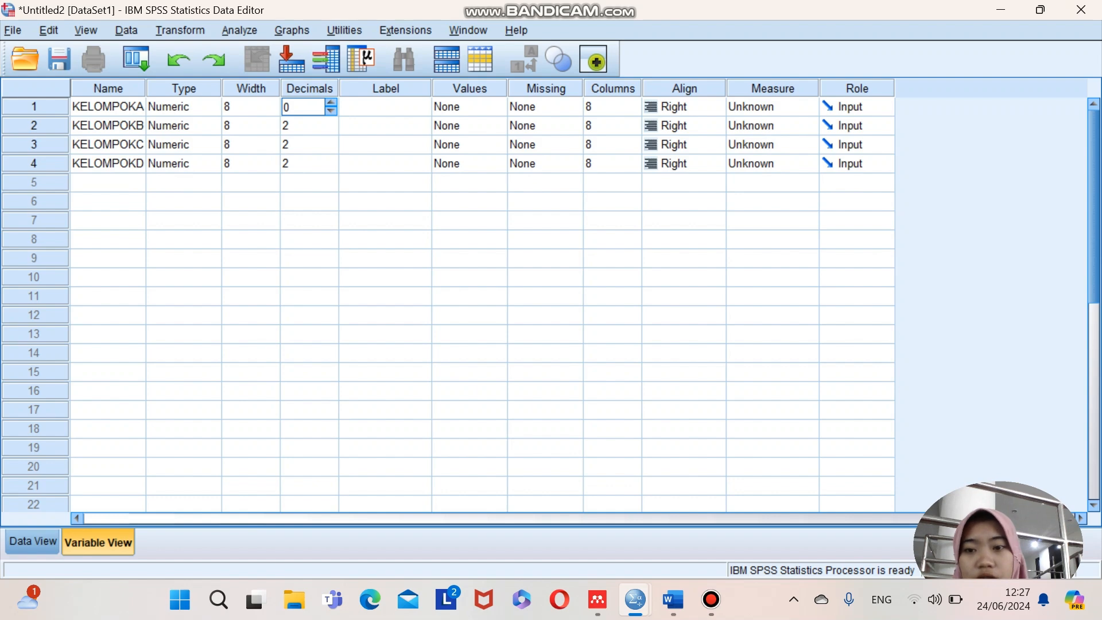
key("Return")
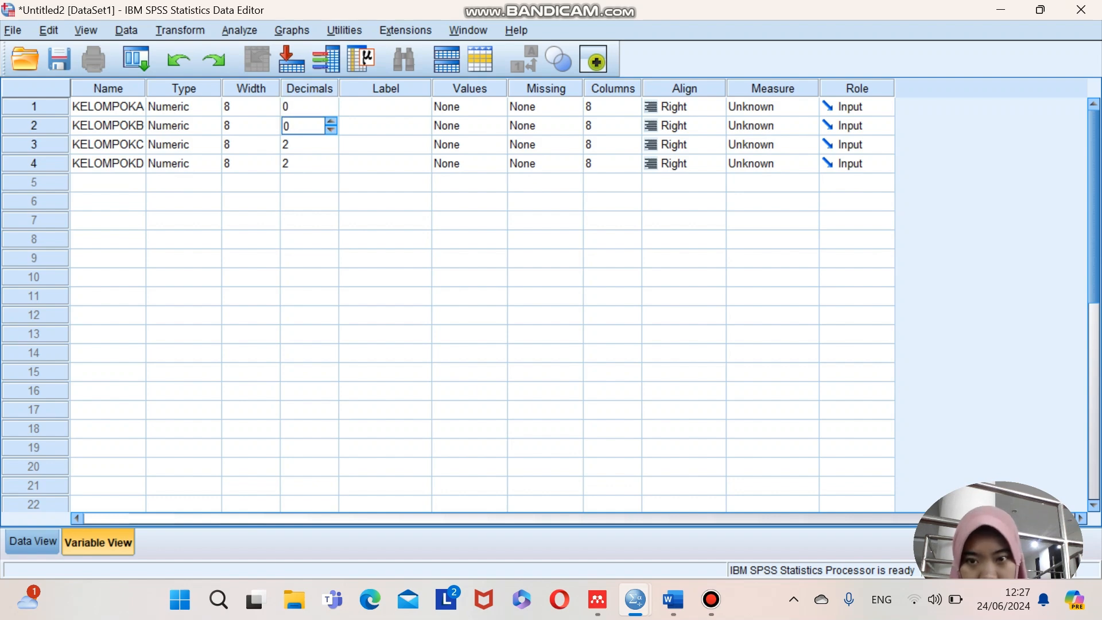
key("Return")
type("1")
key("BackSpace")
type("0")
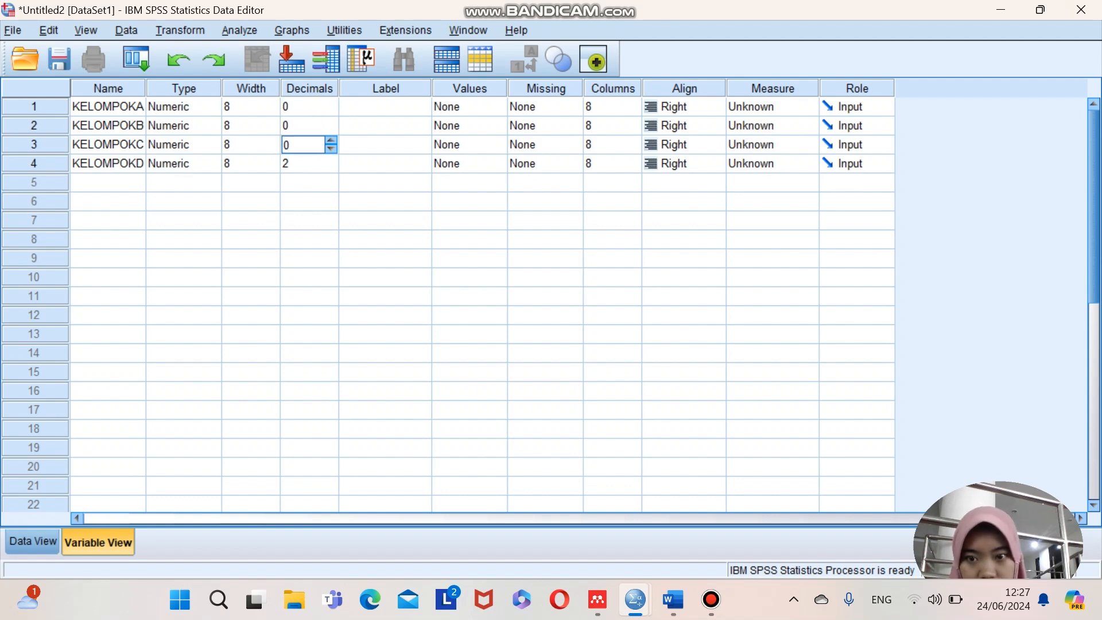
key("Return")
key("Down")
key("Down")
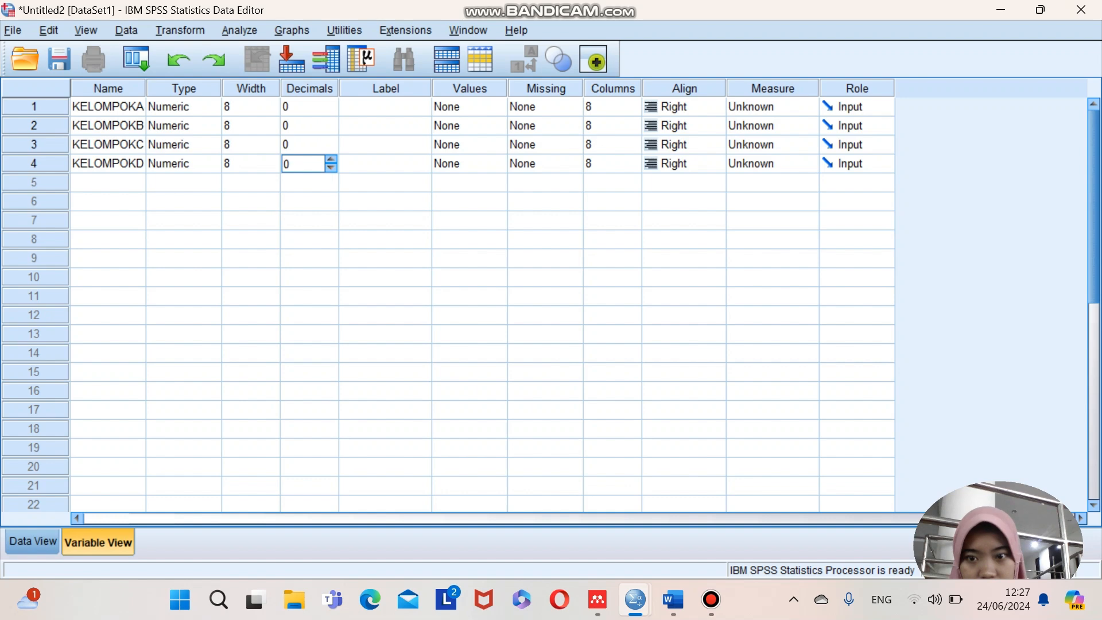
Step: Set the measurement level of all four KELOMPOK variables to Scale
left_click(808, 106)
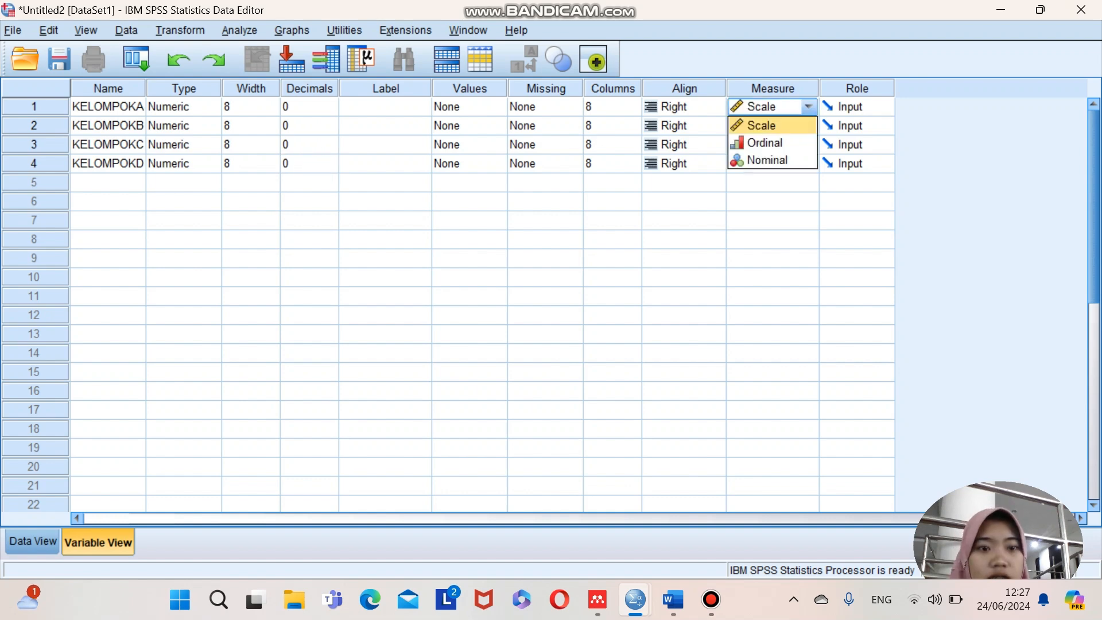
key("Return")
key("Down")
key("Down")
key("Down")
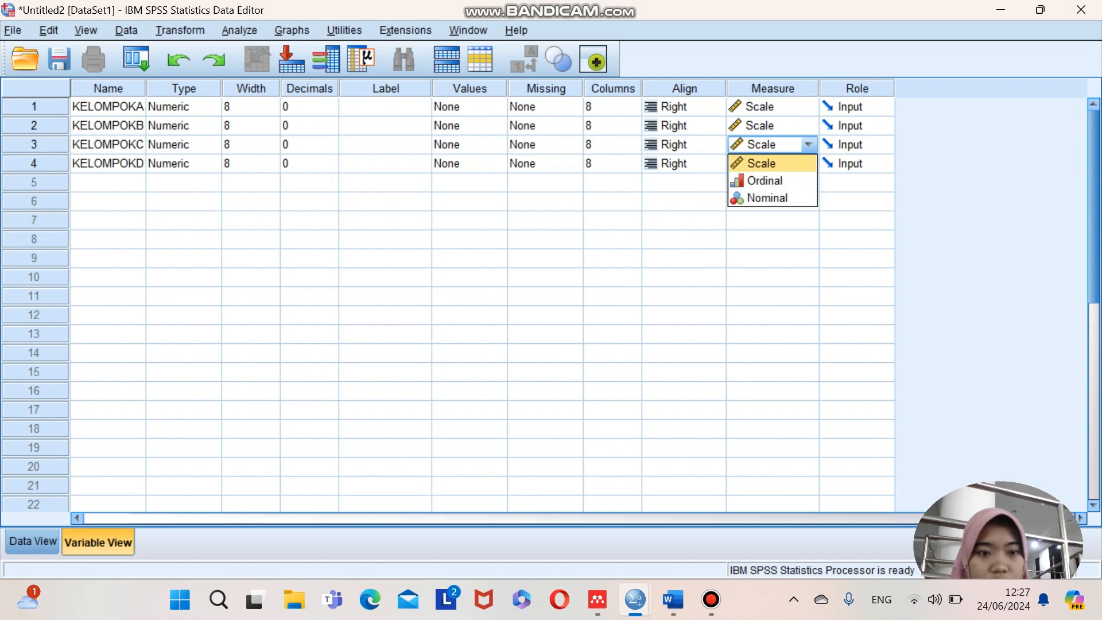
key("Return")
key("Down")
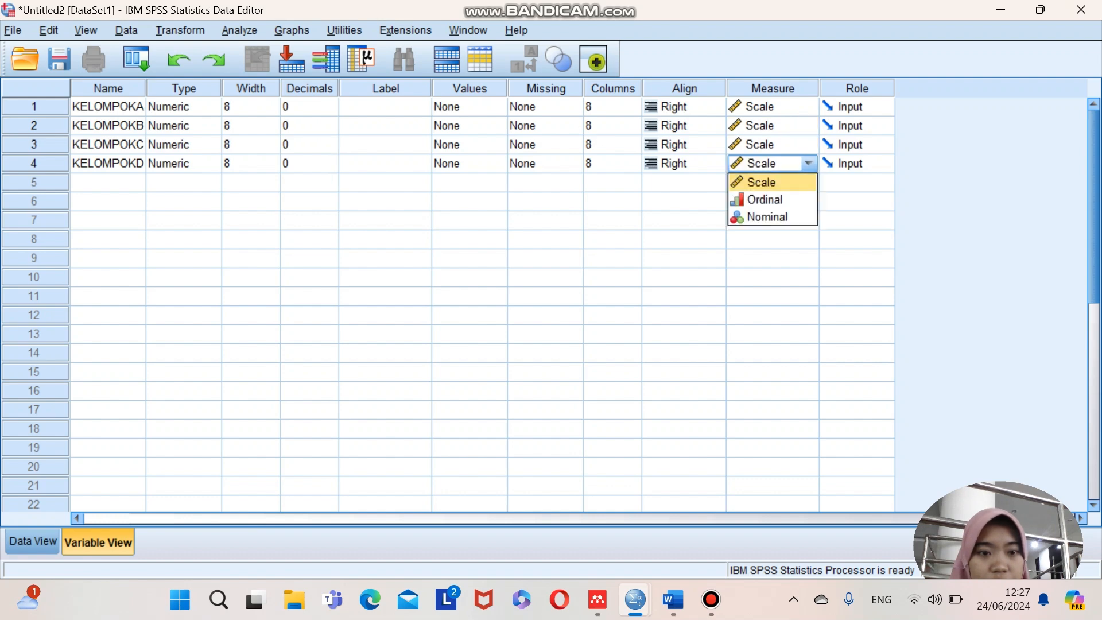
key("Return")
key("Down")
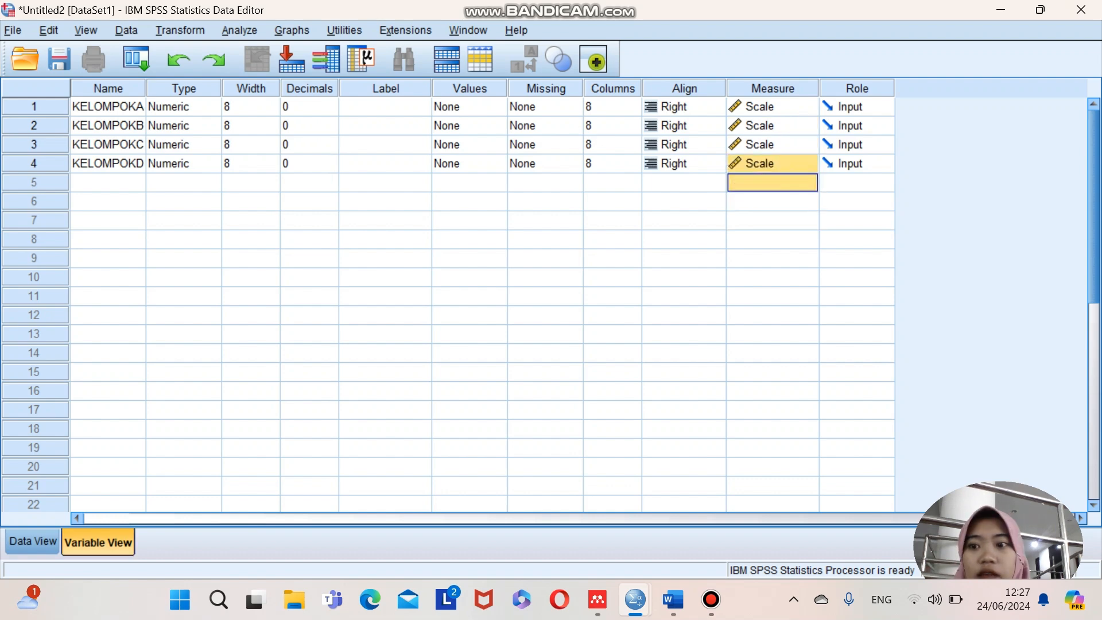
Step: Copy the Kelompok A to D scores of respondents 1 to 8 from Word into the first eight SPSS data rows
key("ctrl+t")
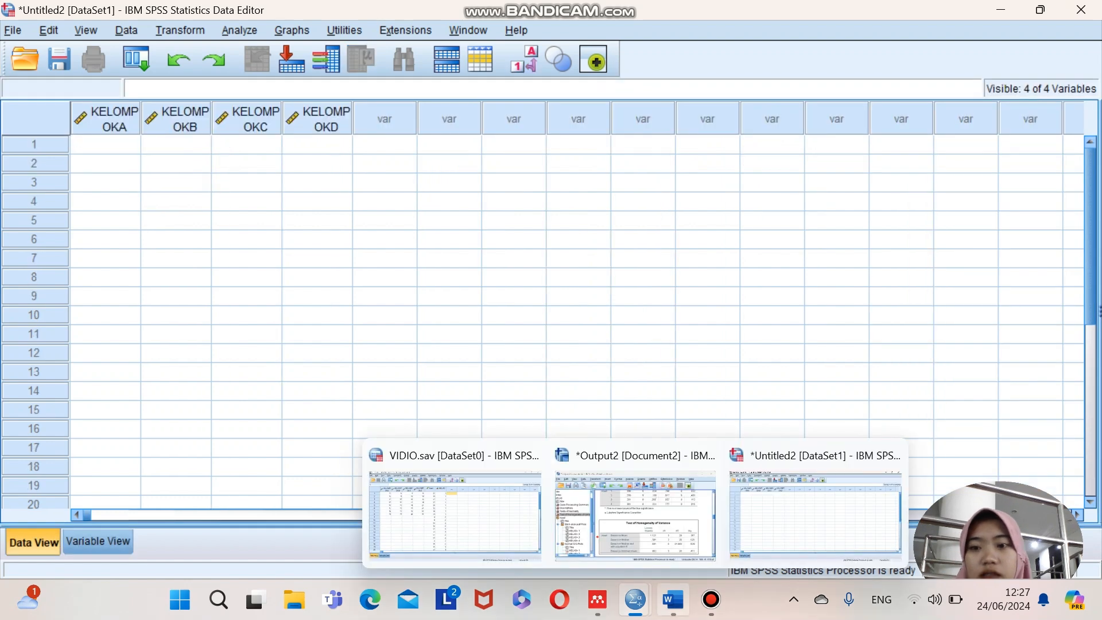
left_click(672, 599)
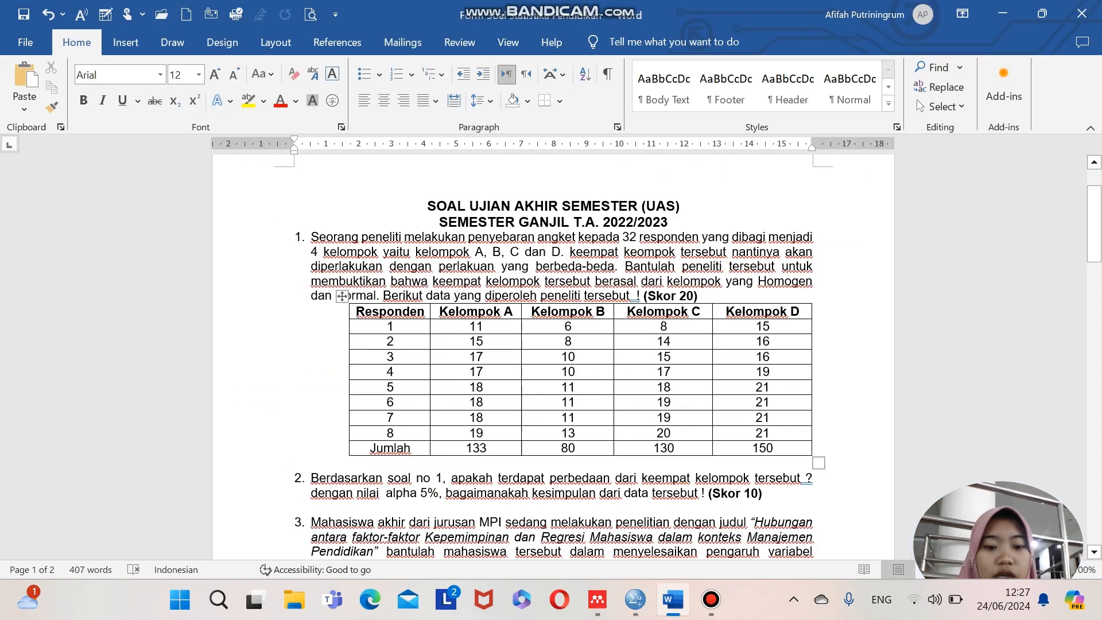
left_click_drag(475, 325, 762, 433)
key("ctrl+c")
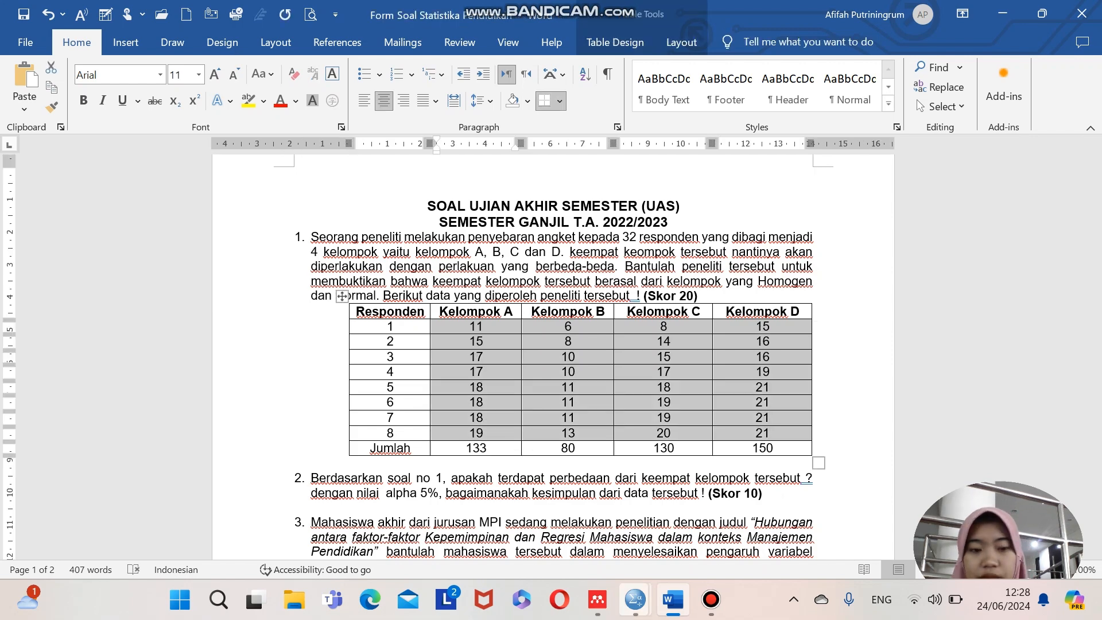
mouse_move(635, 599)
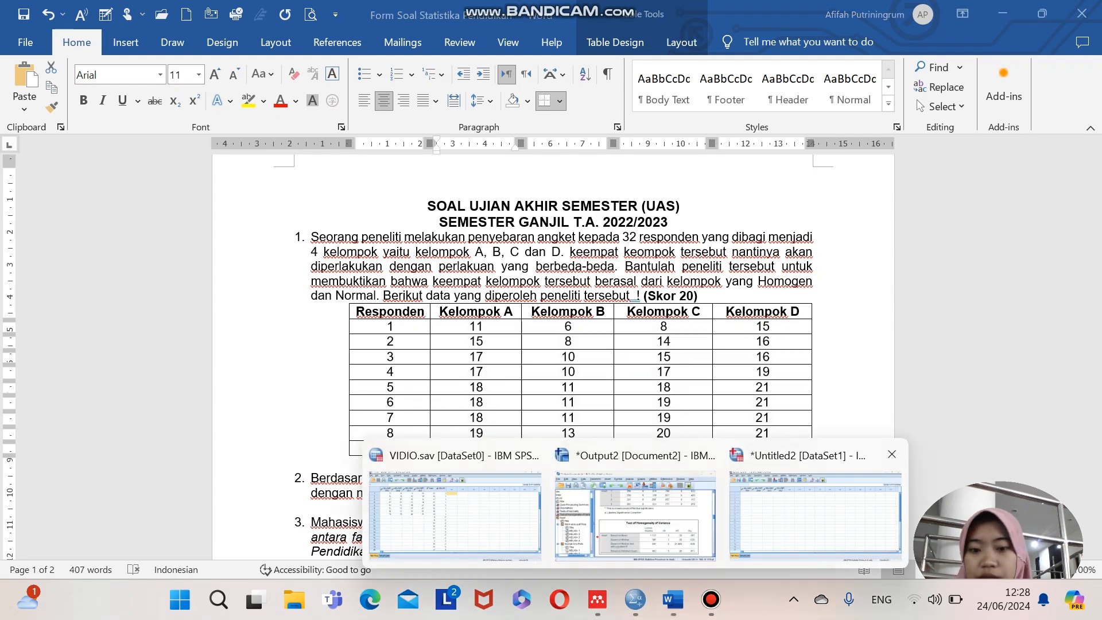
left_click(792, 551)
left_click_drag(105, 144, 317, 276)
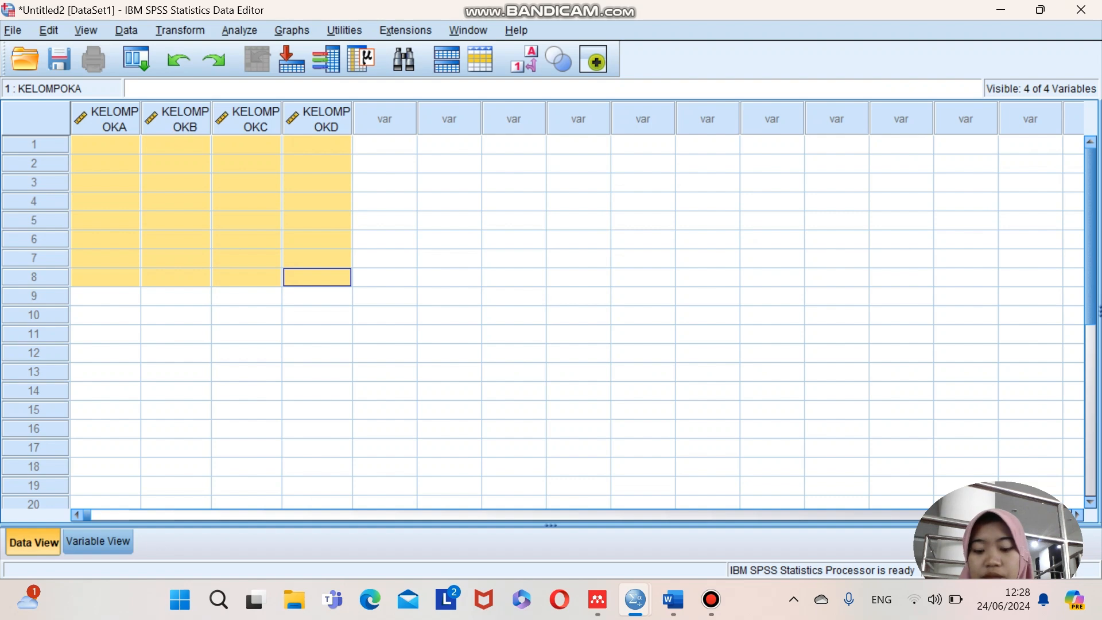
key("ctrl+v")
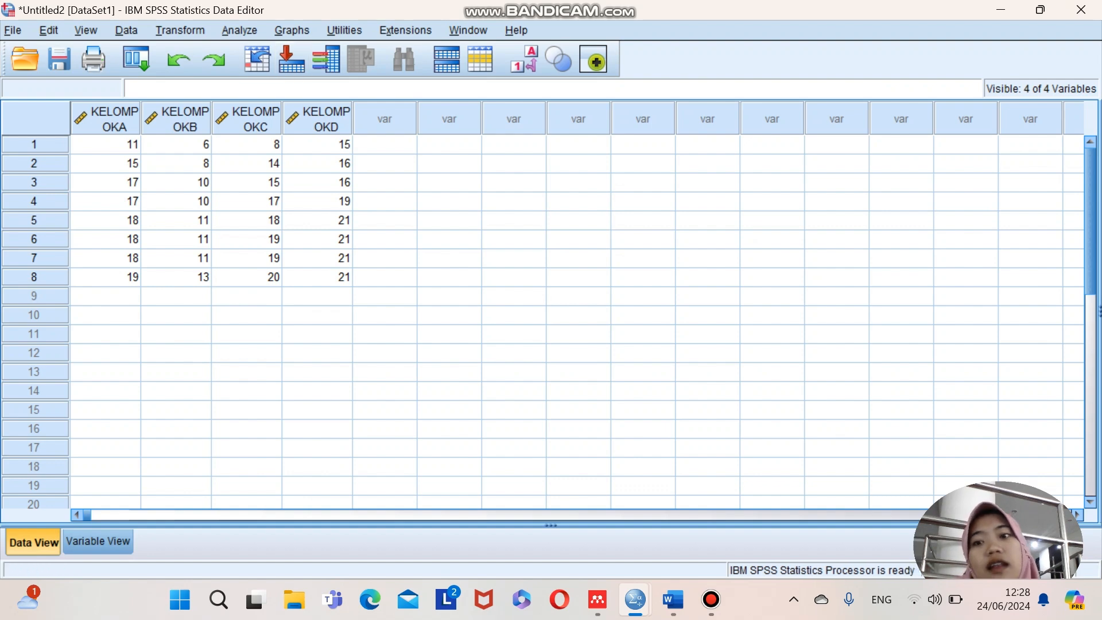
Step: Set up an Explore analysis under descriptive statistics with KELOMPOKA and KELOMPOKB as dependent variables
key("alt+a")
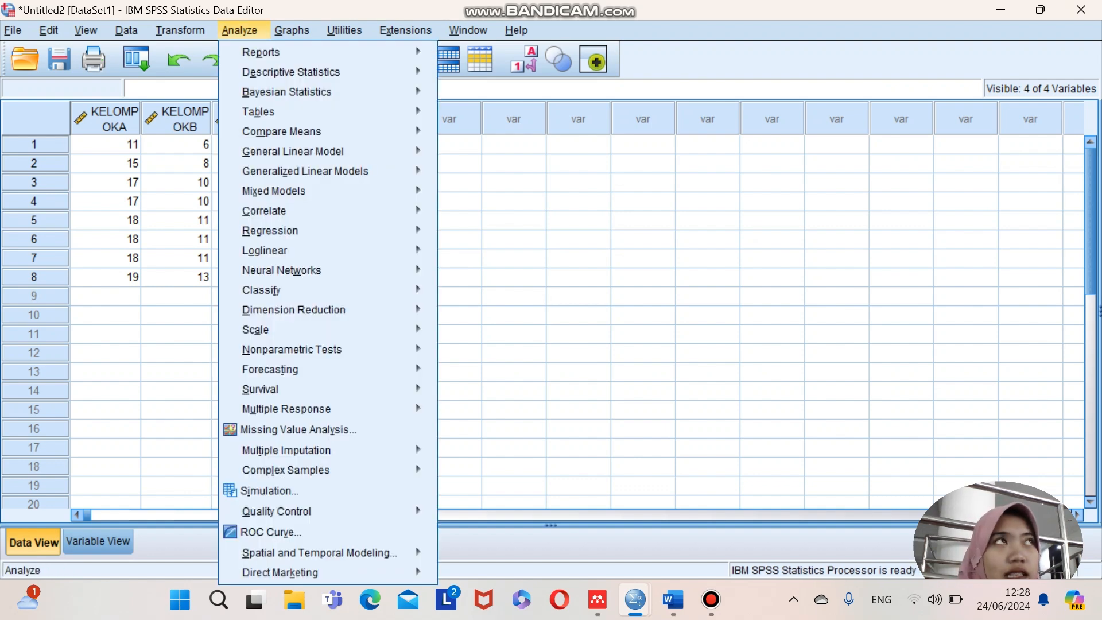
key("Down")
key("Down")
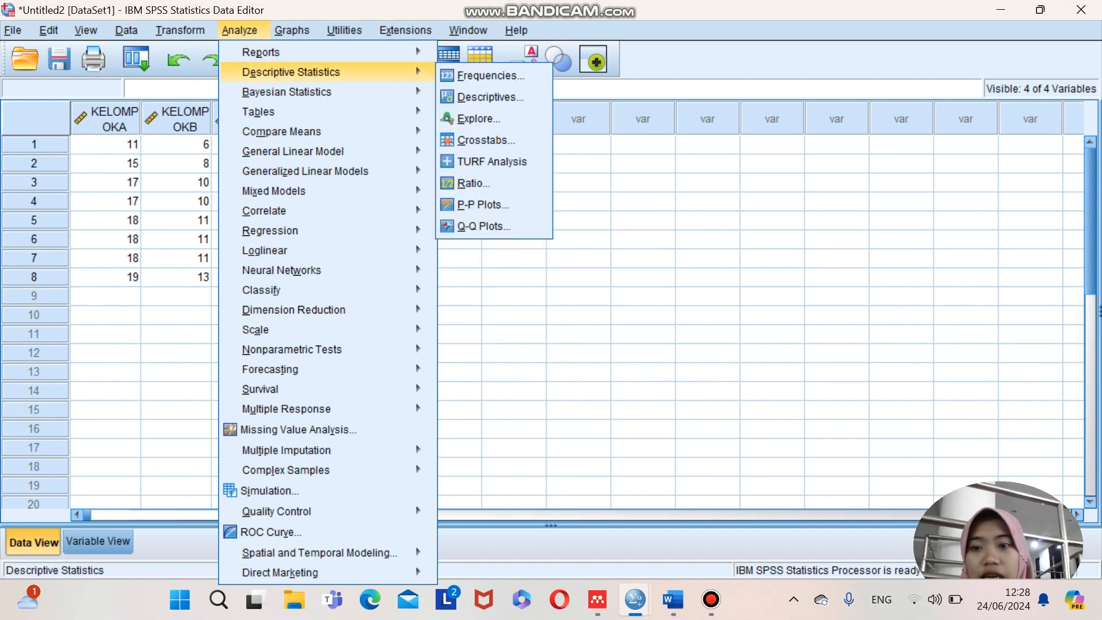
key("Right")
key("Down")
key("Down")
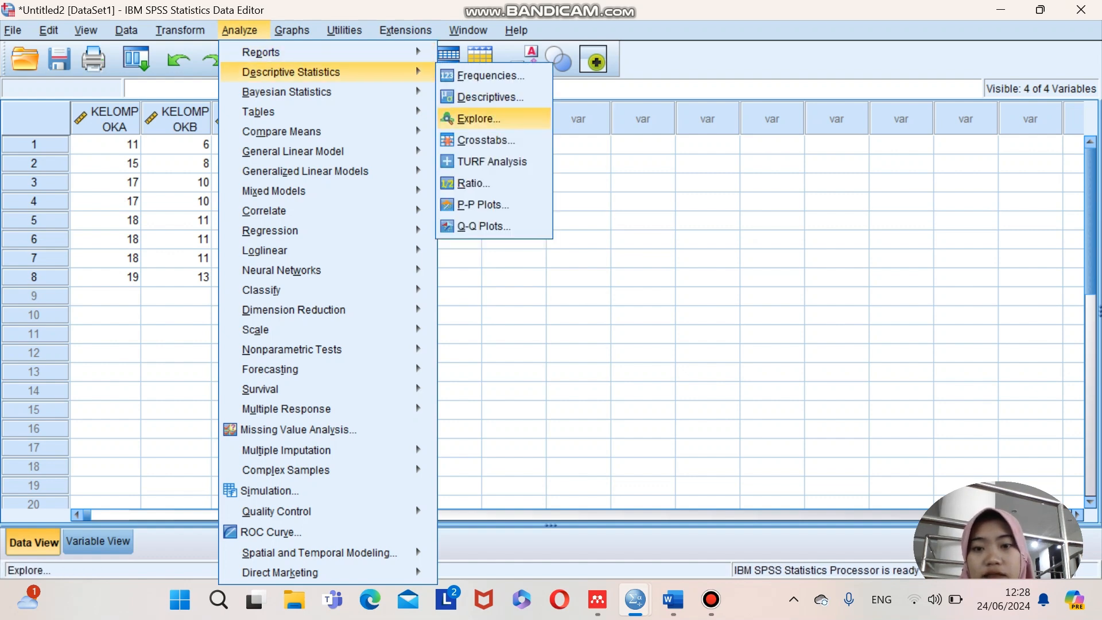
key("Return")
key("Tab")
key("space")
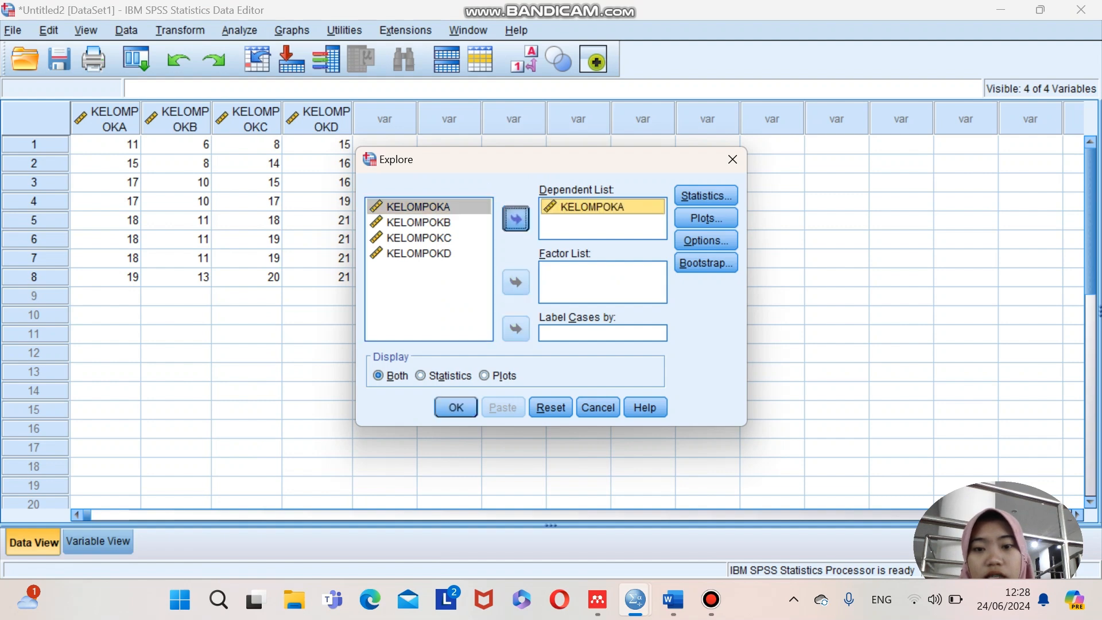
key("shift+Tab")
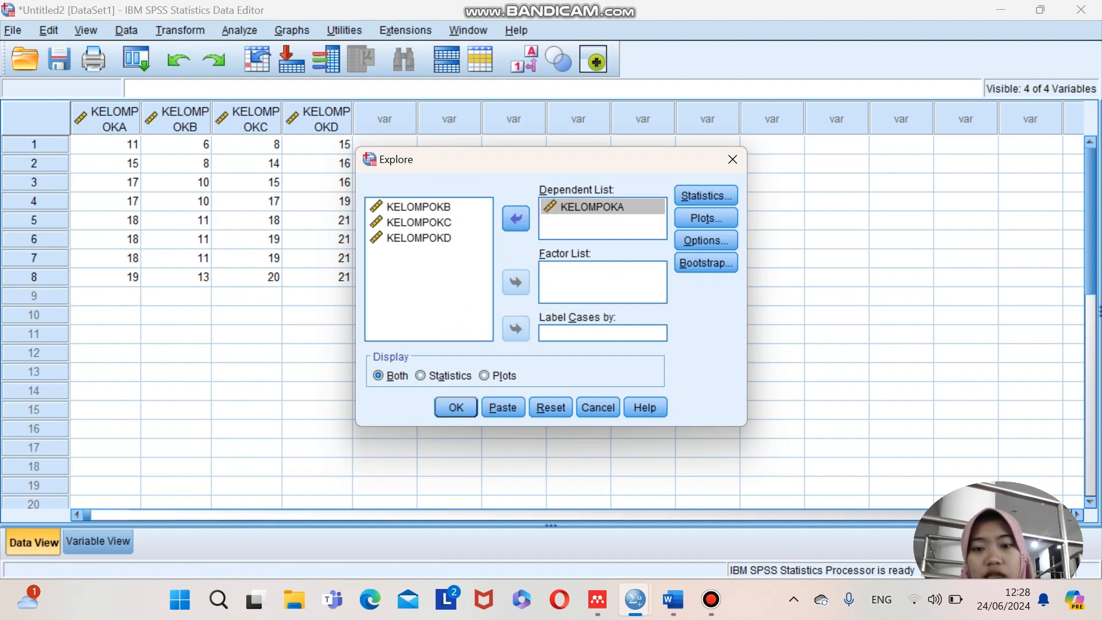
key("Tab")
key("space")
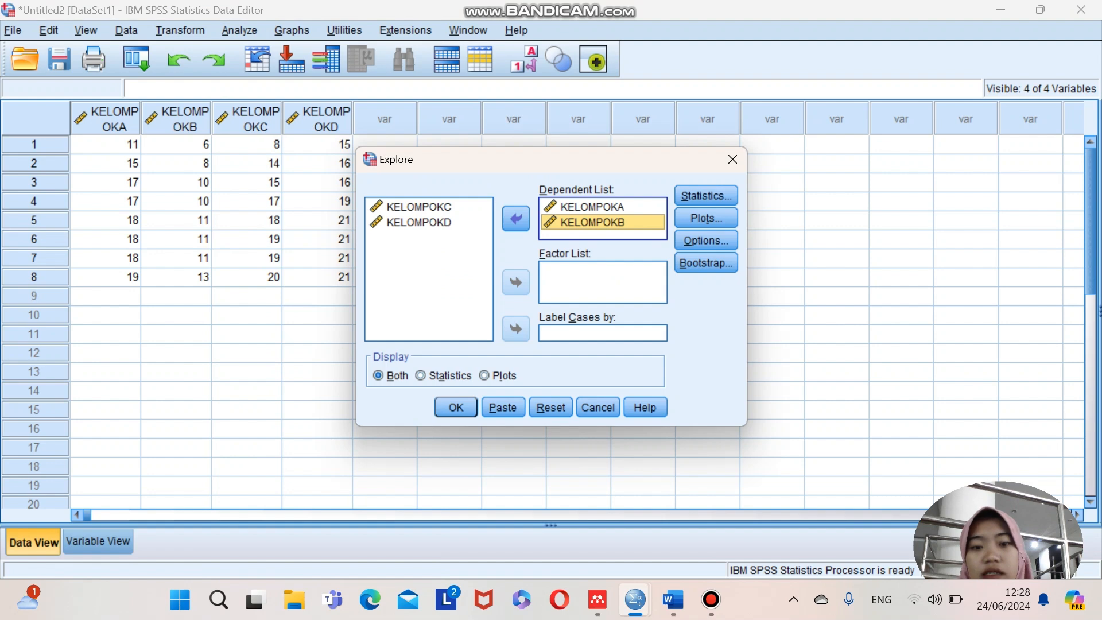
Step: Add KELOMPOKC and KELOMPOKD to the dependent variables of the Explore analysis
key("shift+Tab")
key("shift+Tab")
key("Tab")
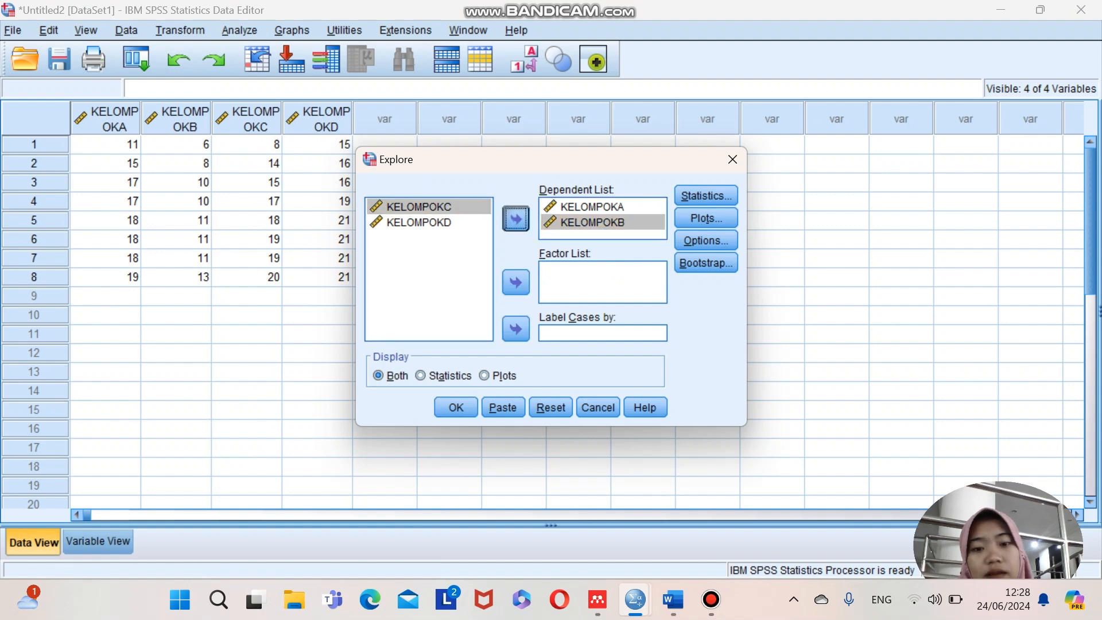
key("space")
key("shift+Tab")
key("Tab")
key("space")
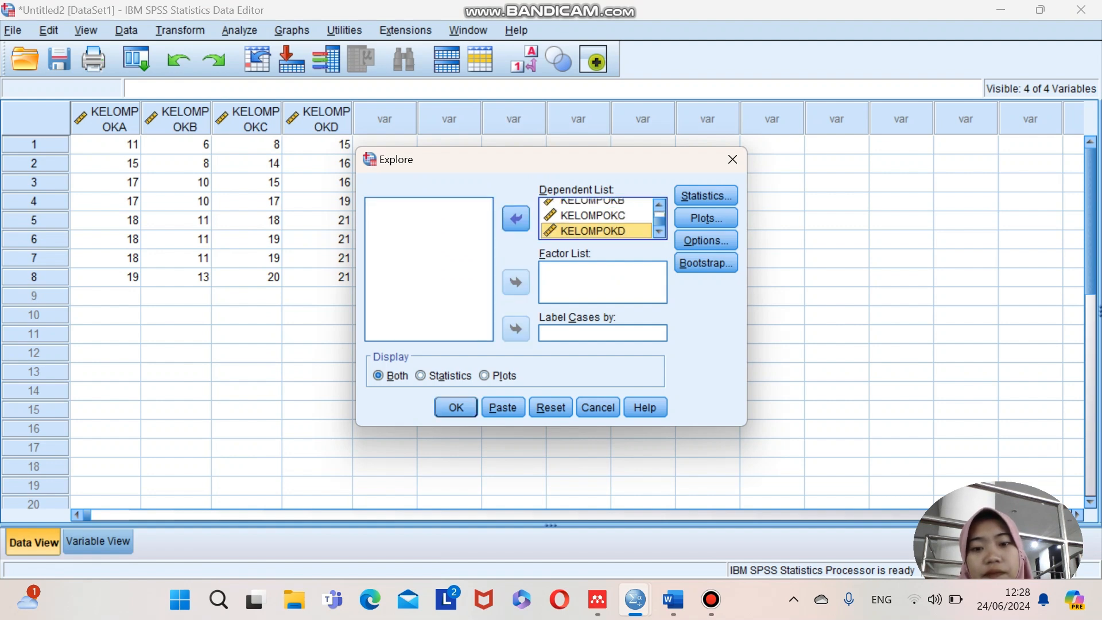
Step: Turn on normality plots with tests for the Explore analysis and run it
key("Tab")
key("Tab")
key("space")
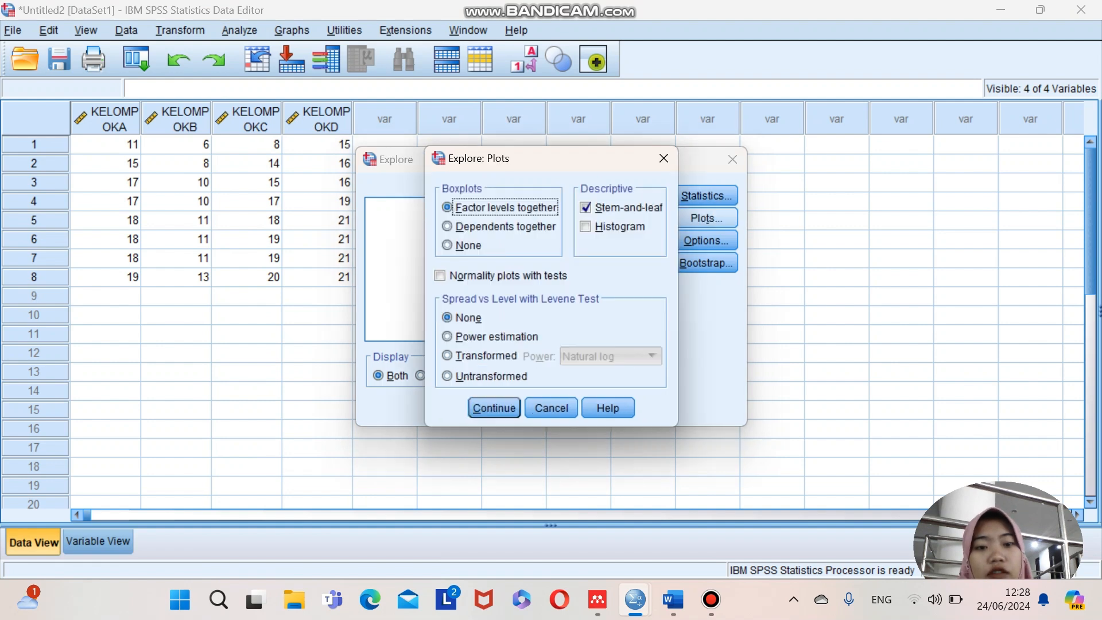
key("Tab")
key("Tab")
key("Tab")
key("space")
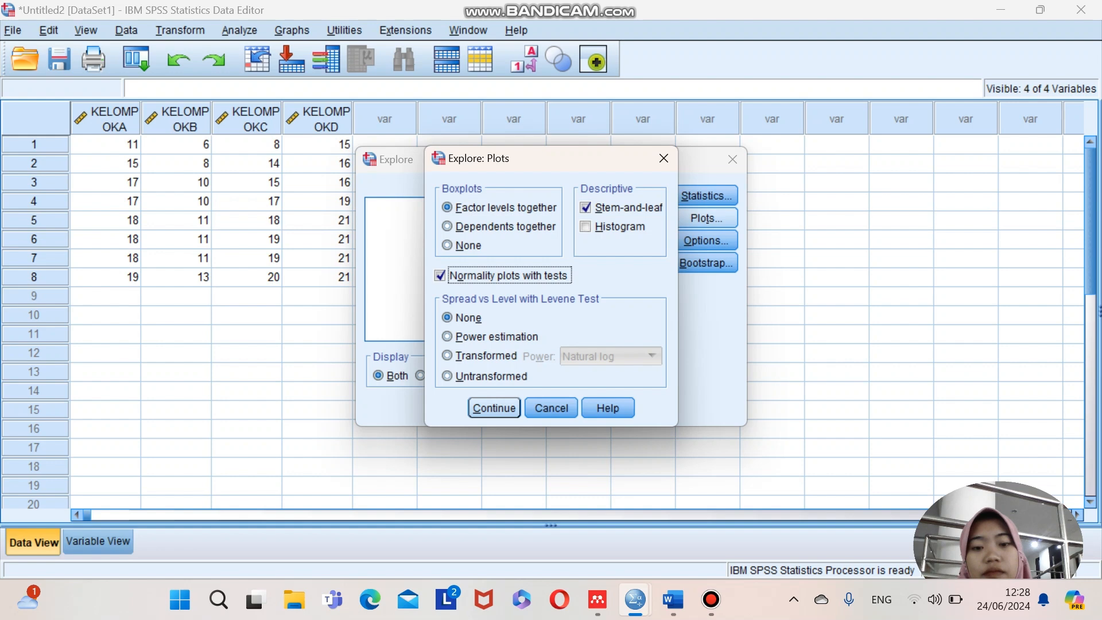
key("Return")
left_click(456, 407)
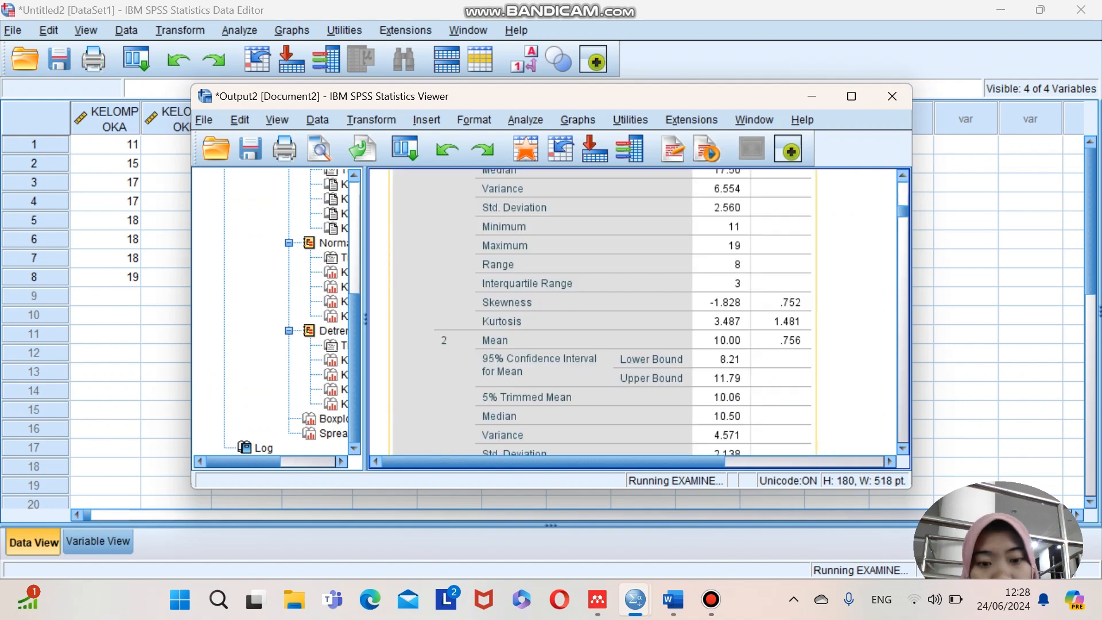
Step: Copy the Tests of Normality table from the SPSS output and switch to the end of the question 3 data table in Word
scroll(551, 355, "down", 20)
scroll(556, 223, "up", 3)
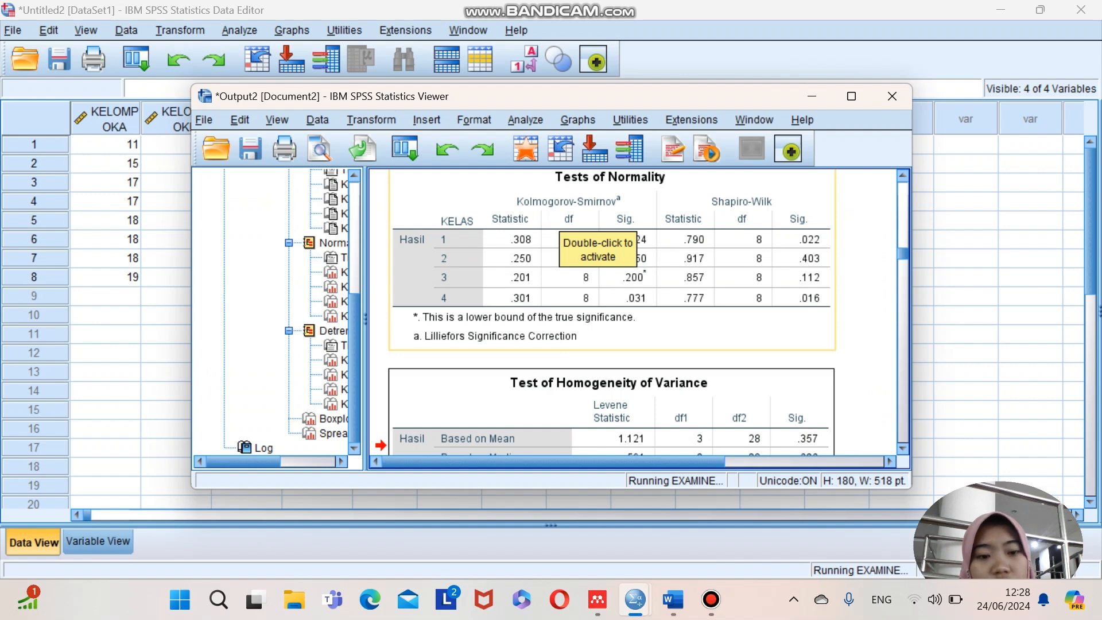
left_click(559, 220)
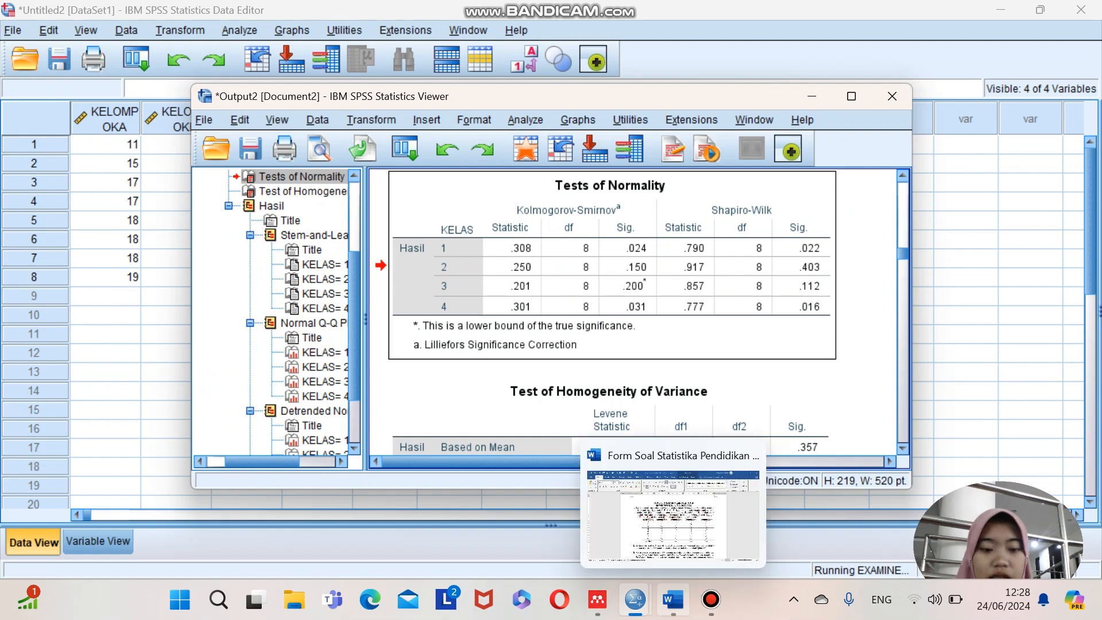
left_click(673, 599)
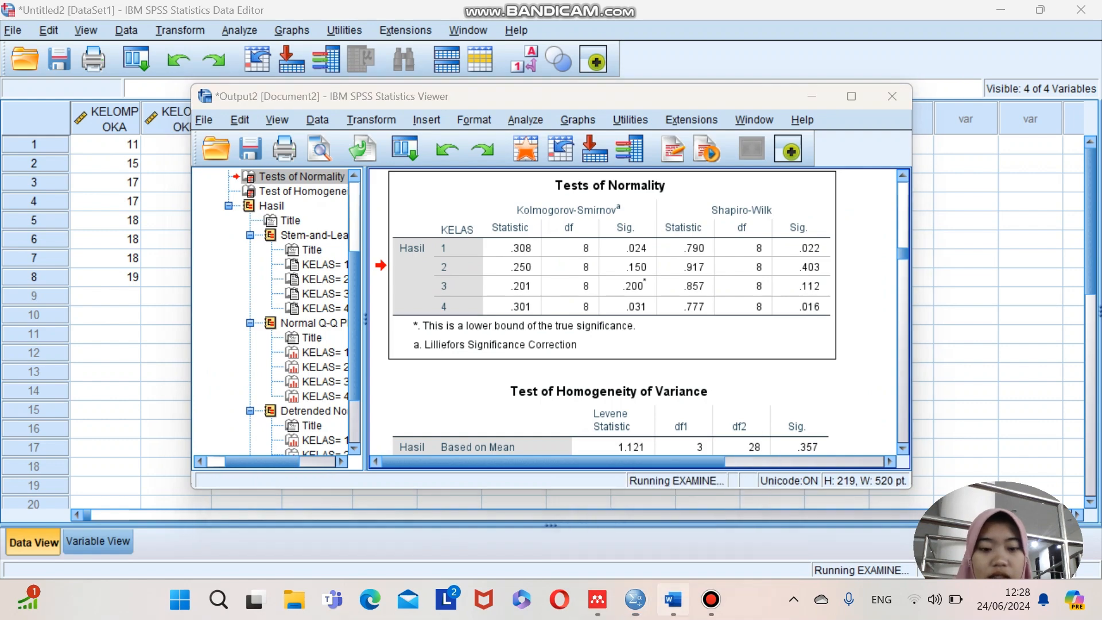
scroll(553, 355, "down", 10)
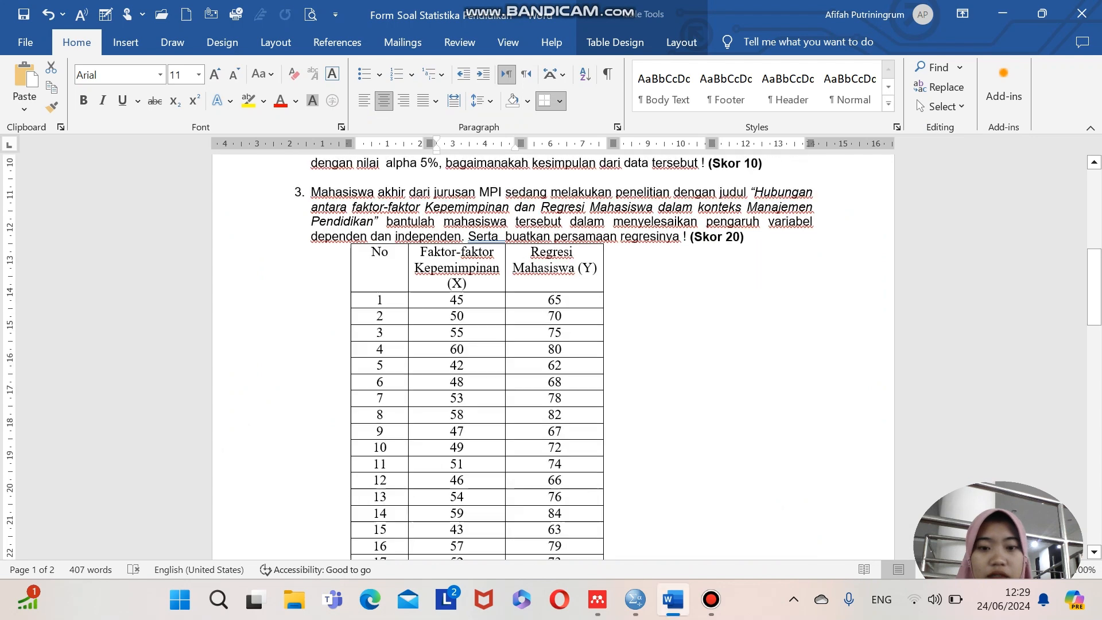
scroll(553, 355, "down", 1)
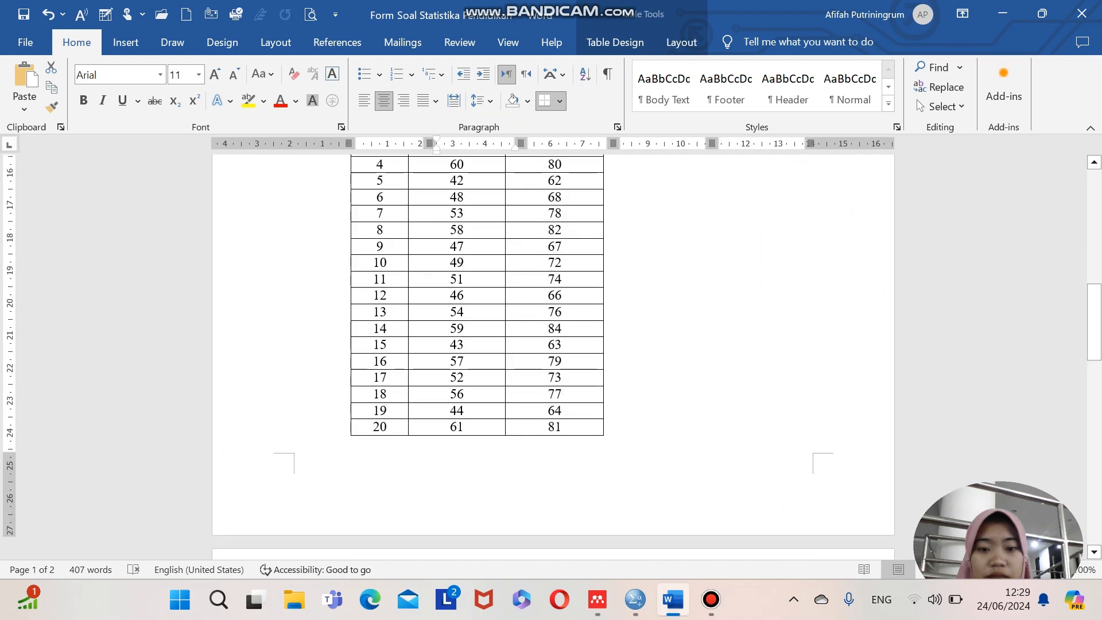
scroll(553, 356, "down", 2)
left_click(606, 314)
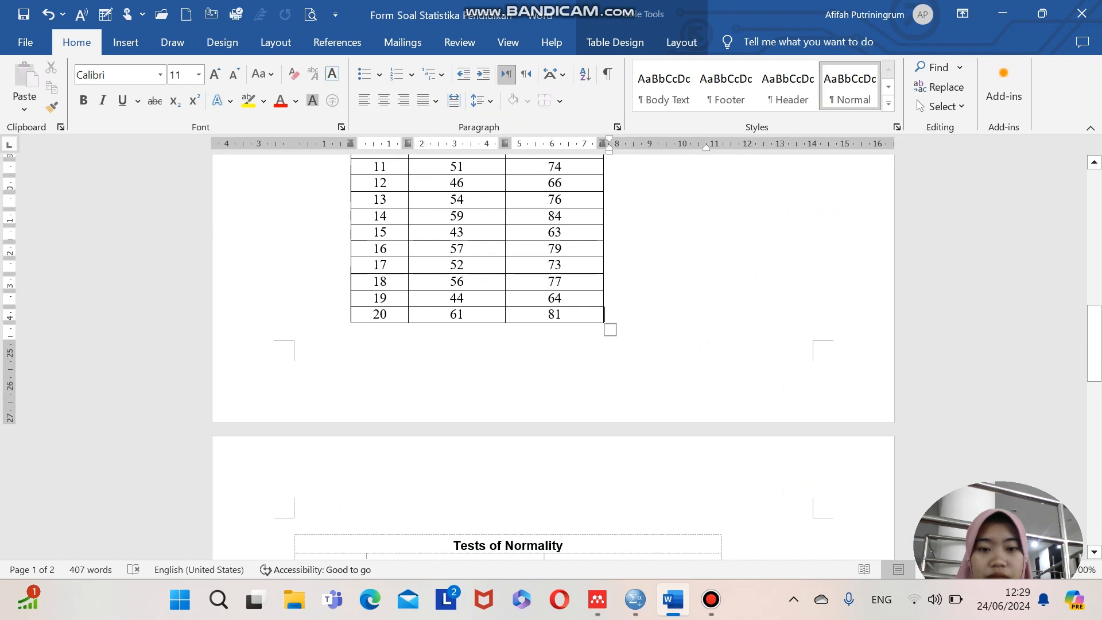
key("Return")
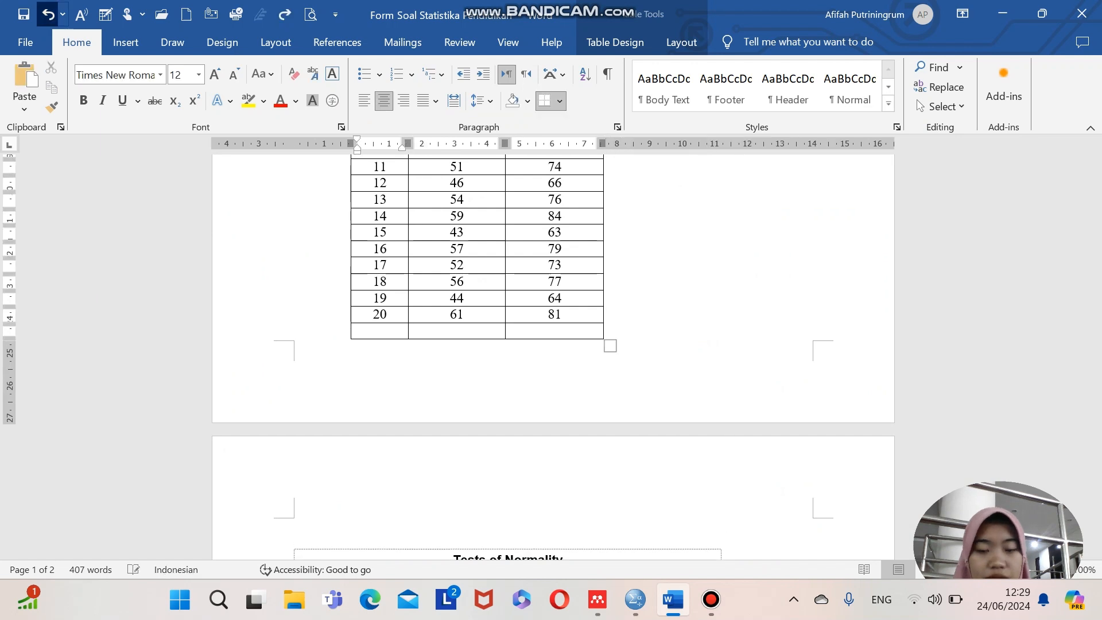
key("ctrl+z")
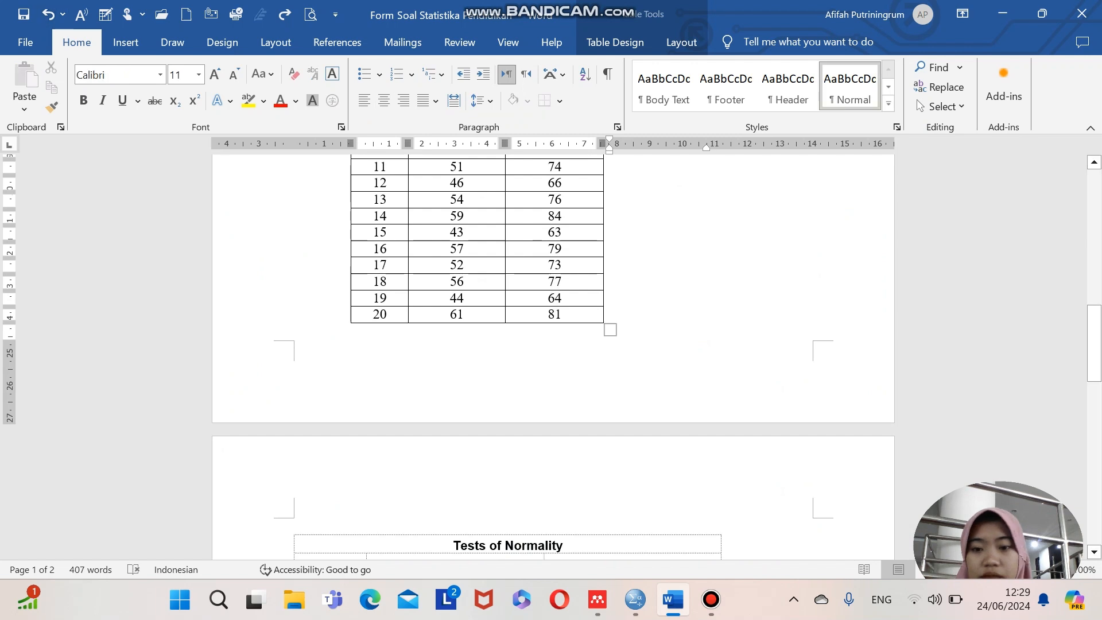
Step: Insert an empty line and a page break above the existing Tests of Normality table on page 2
left_click(285, 329)
key("Return")
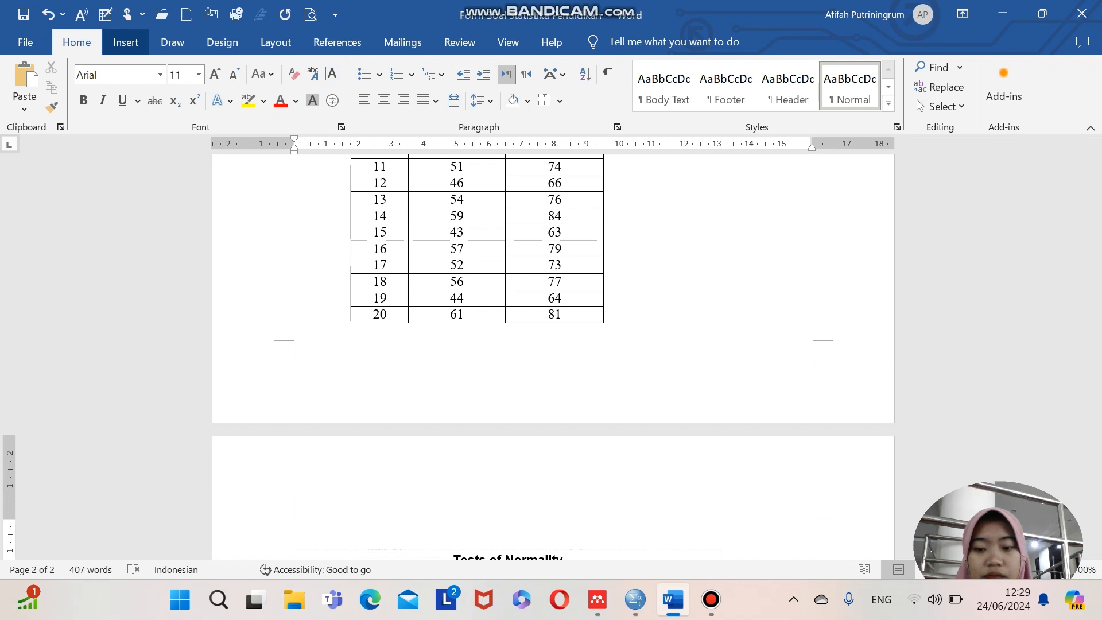
left_click(125, 42)
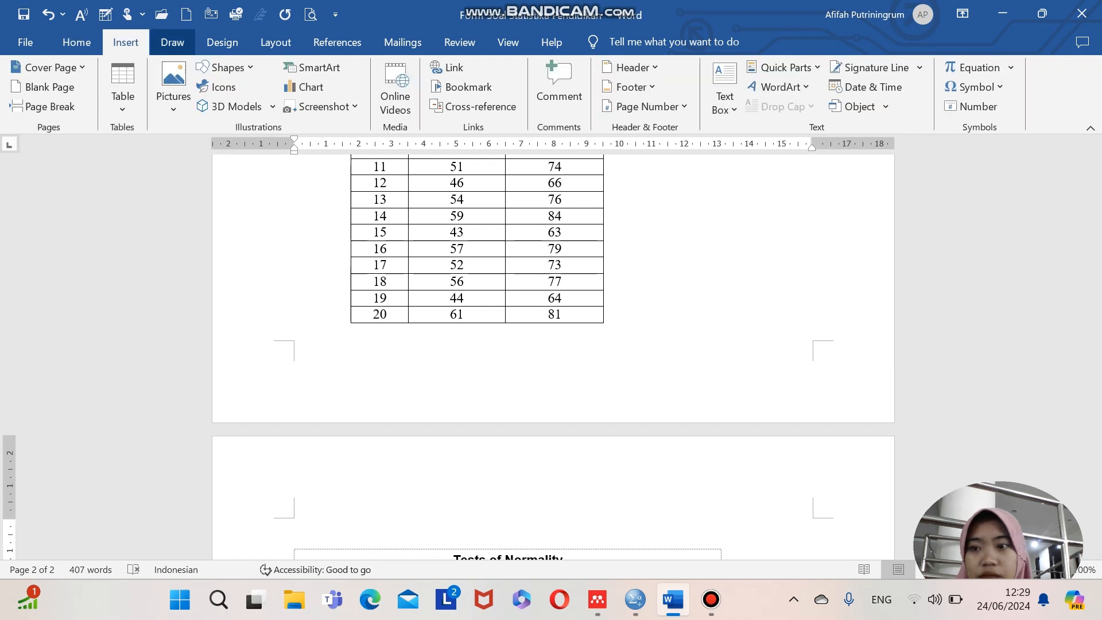
left_click(172, 42)
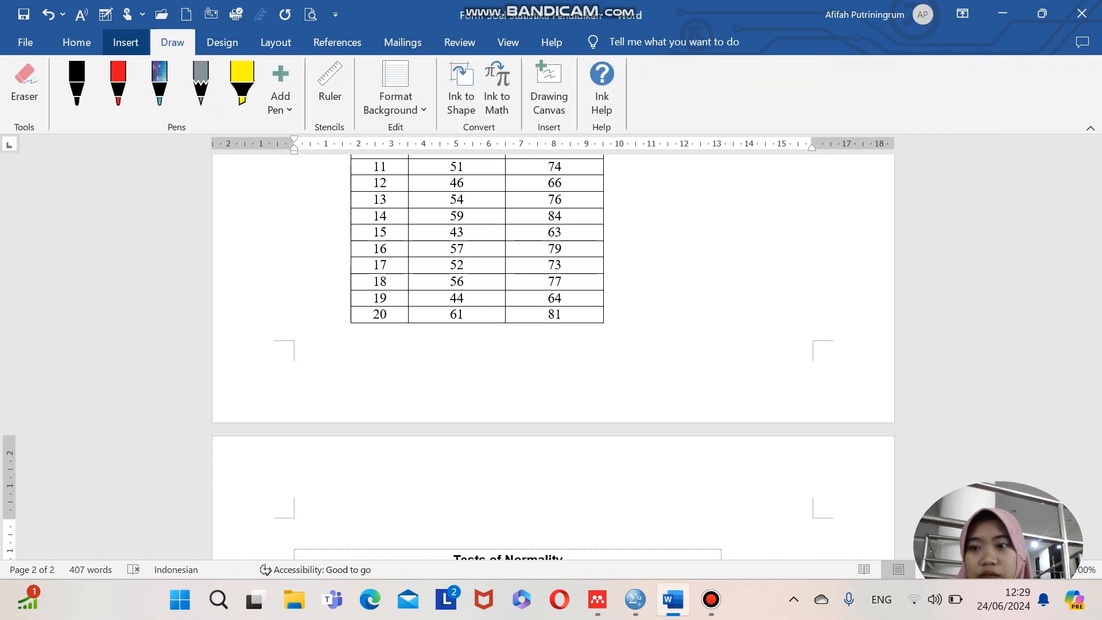
left_click(125, 42)
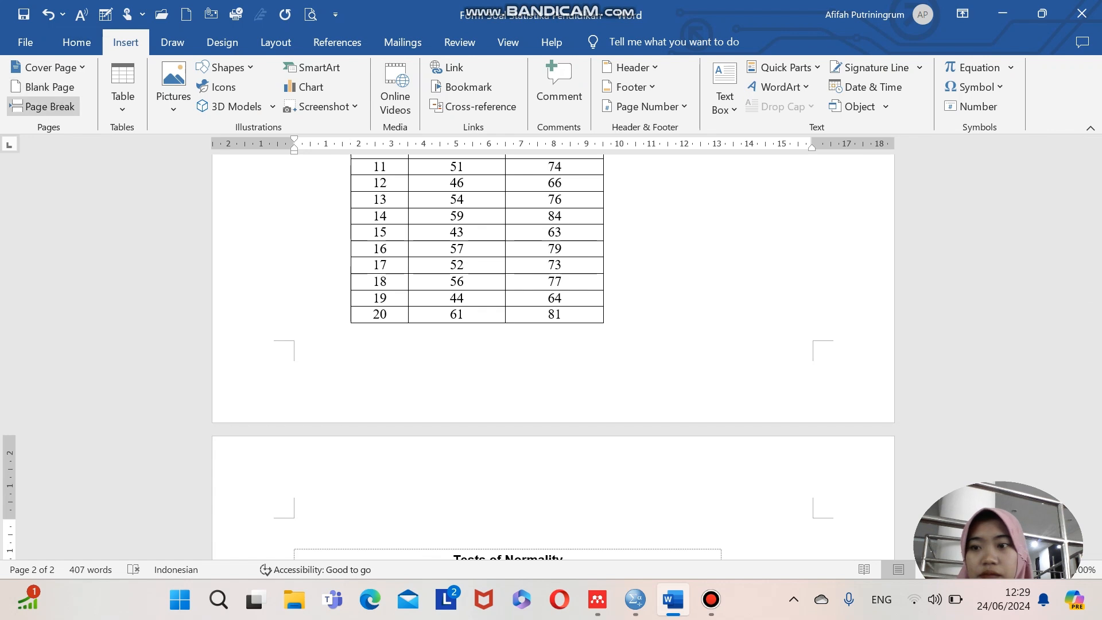
left_click(49, 106)
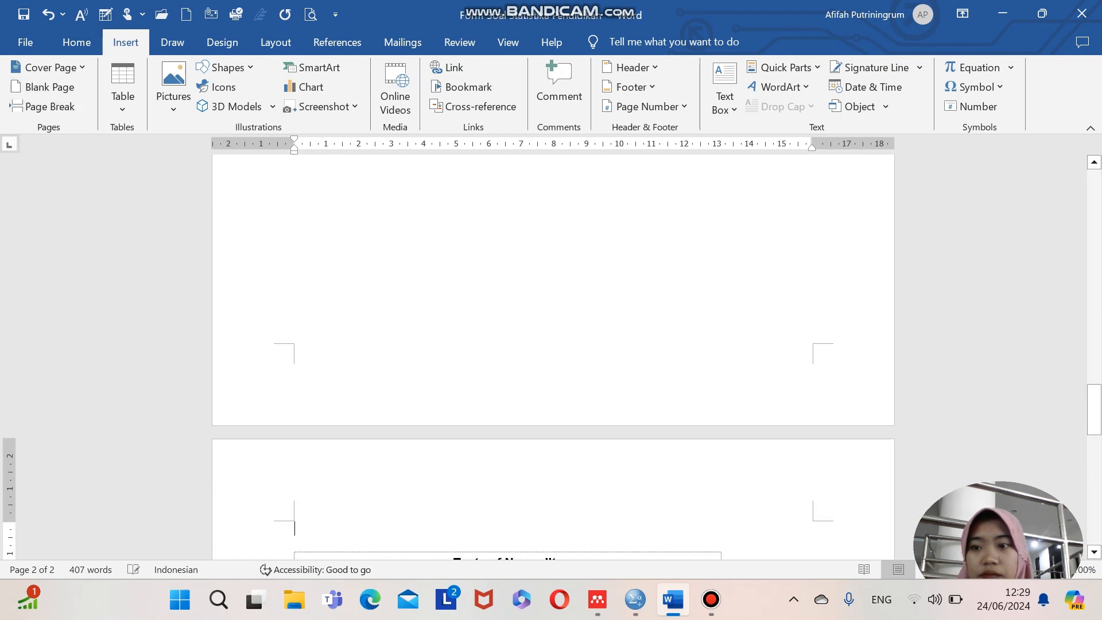
Step: Paste the copied Tests of Normality table onto the new blank page after the question 3 data table
scroll(552, 355, "up", 10)
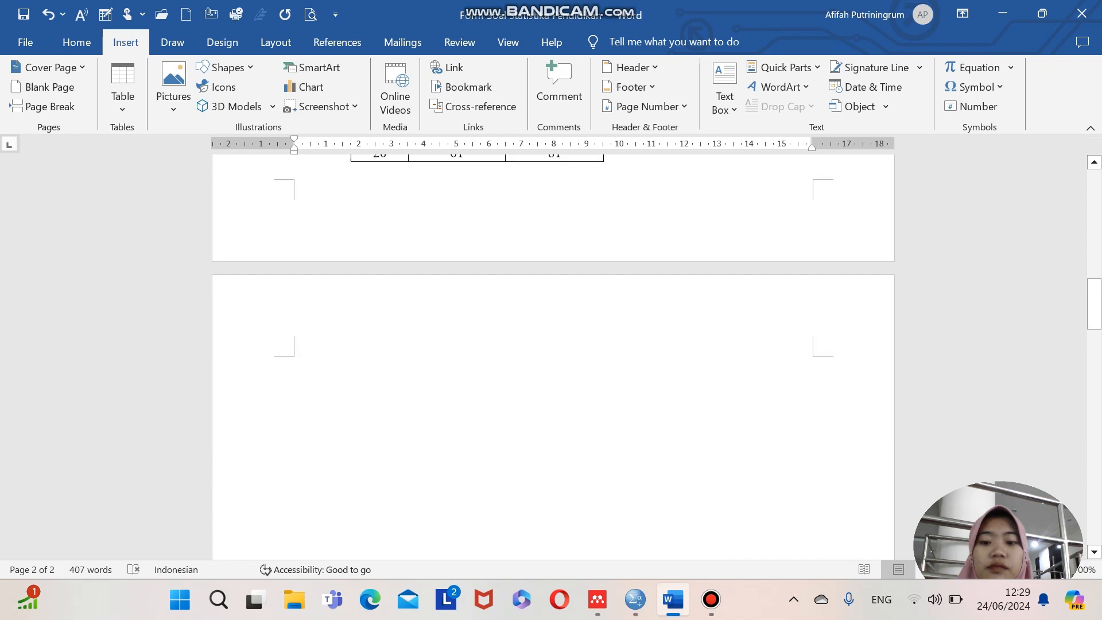
scroll(553, 356, "up", 3)
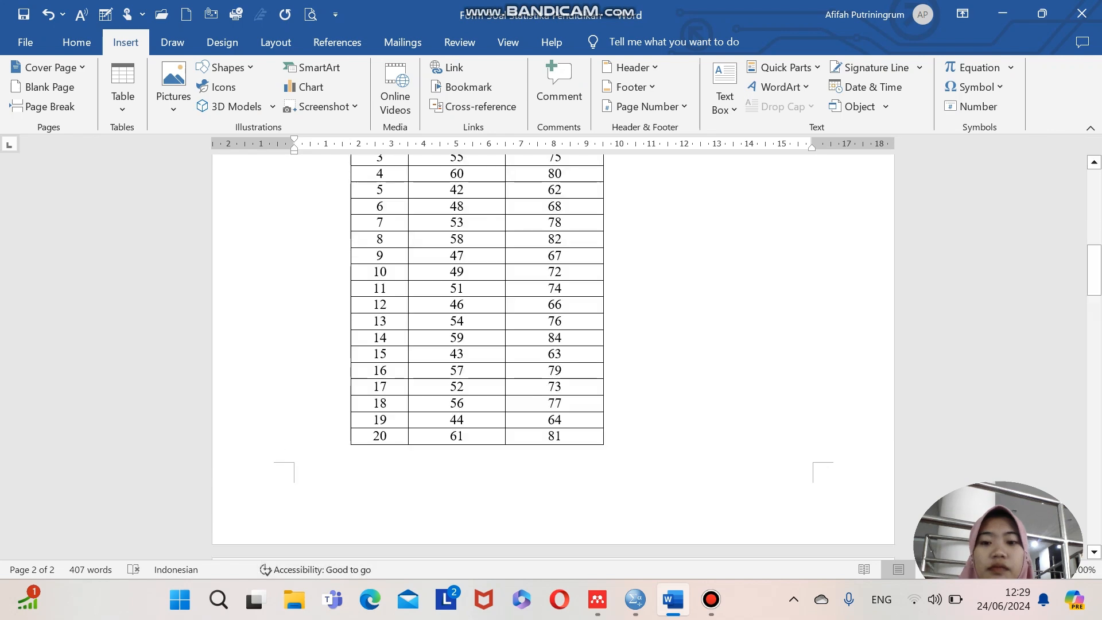
scroll(553, 355, "down", 2)
left_click(295, 490)
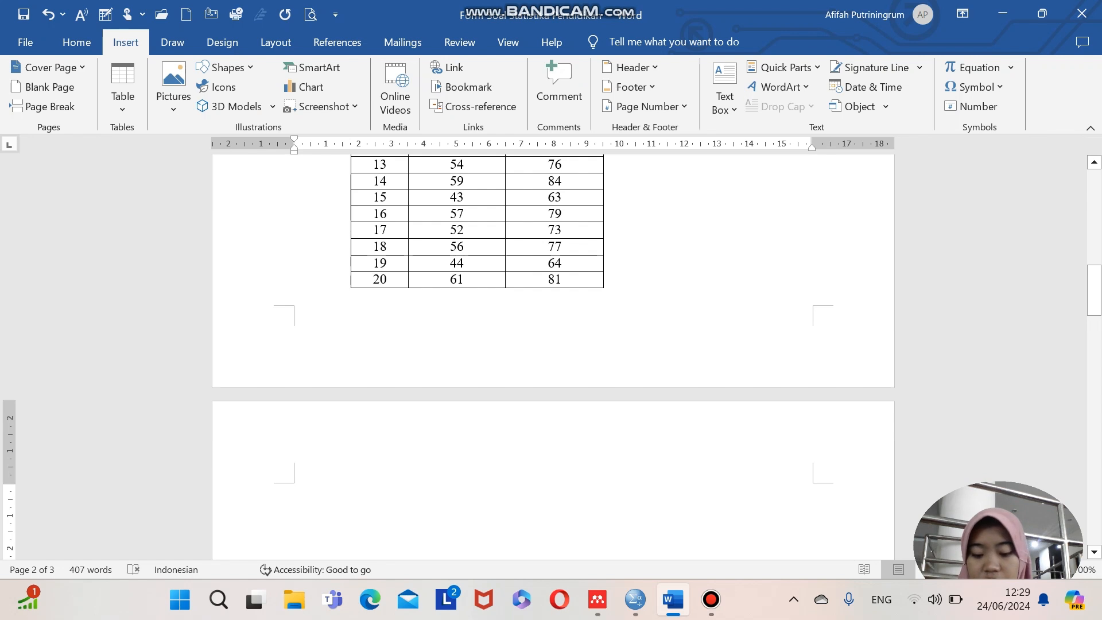
type("Tests of Normality \t\tKolmogorov-Smirnova\t\tShapiro-Wilk \tKELAS\tStatistic\tdf\tSig.\tStatistic\tdf\tSig. Hasil\t1\t.308\t8\t.024\t.790\t8\t.022 \t2\t.250\t8\t.150\t.917\t8\t.403 \t3\t.201\t8\t.200*\t.857\t8\t.112 \t4\t.301\t8\t.031\t.777\t8\t.016 *. This is a lower bound of the true significance. a. Lilliefors Significance Correction")
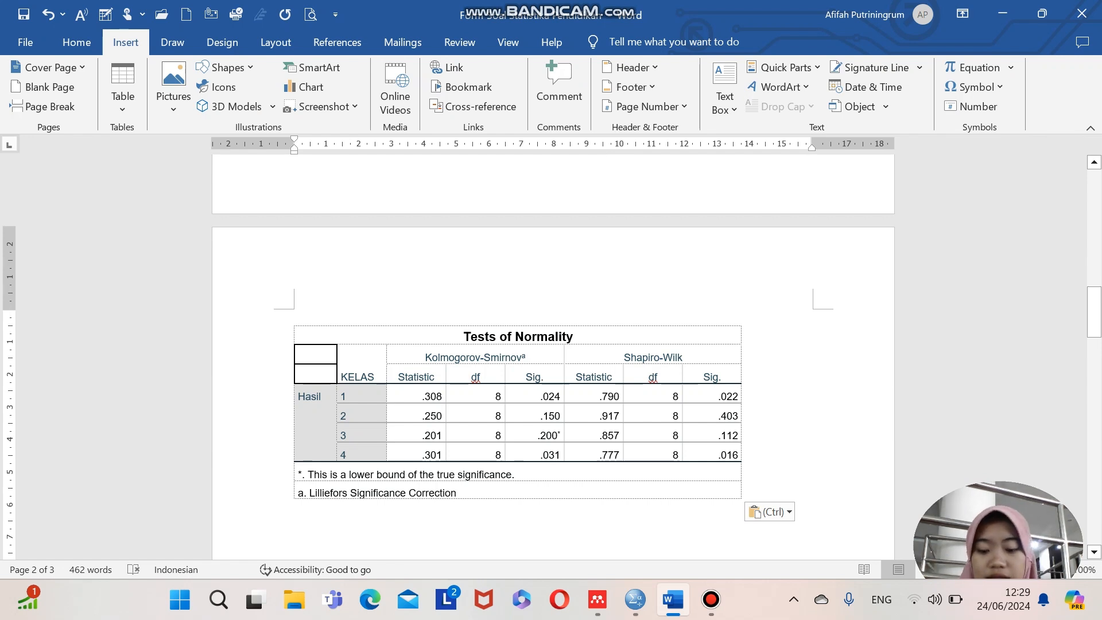
Step: Write the conclusion "KELOMPOK A ITU 0.022<0.05 TIDAK NORMALITI" below the pasted Tests of Normality table
type("KELOMPOK")
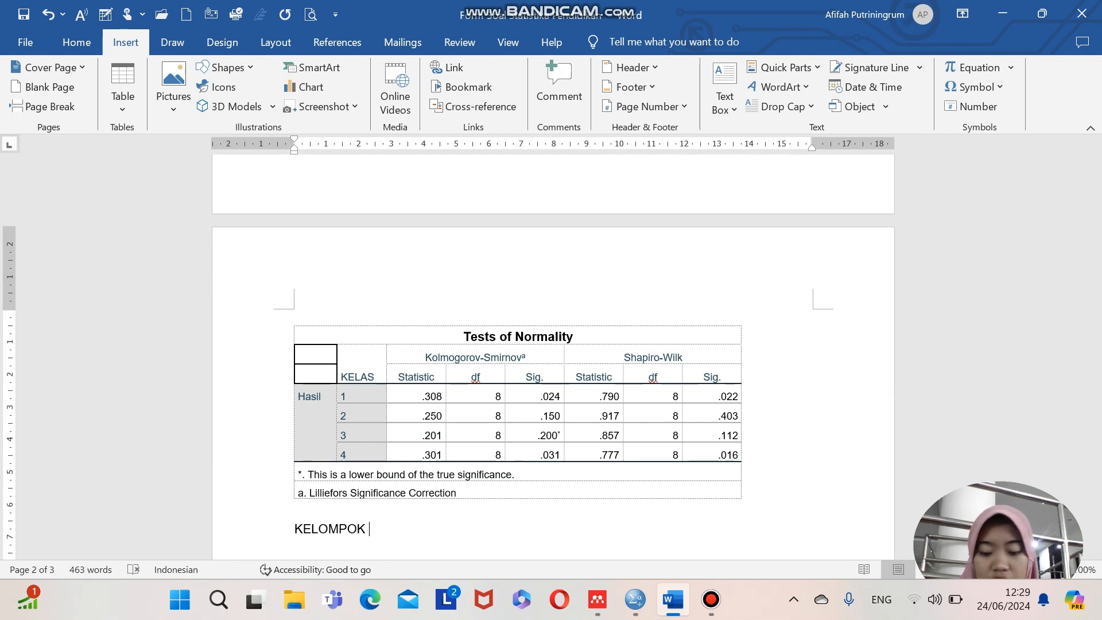
type(" A ITU ")
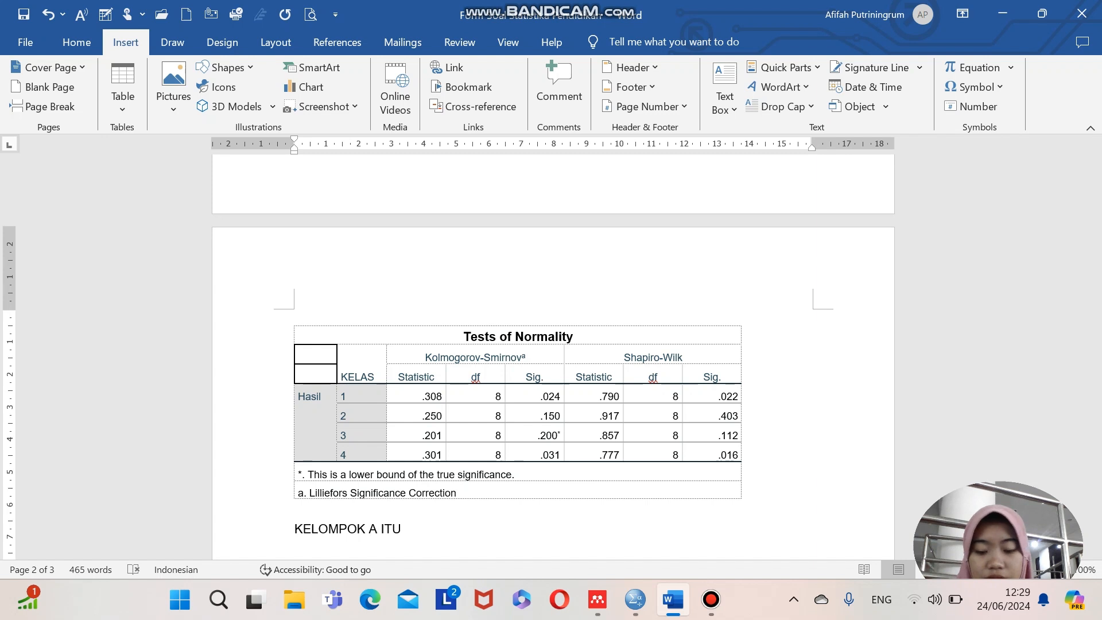
type("0")
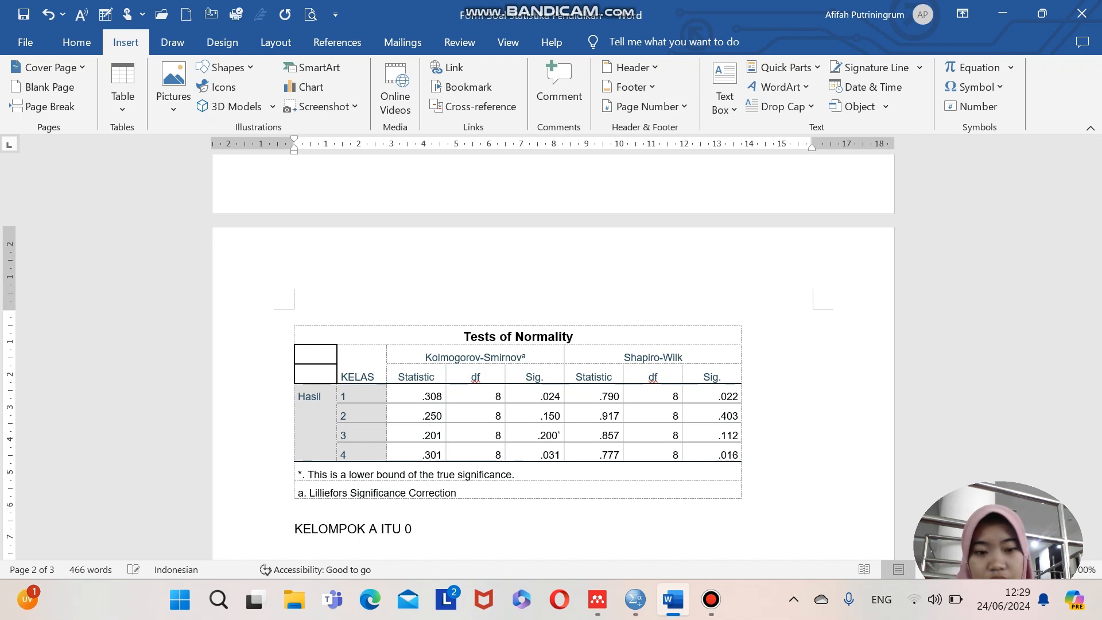
type(".")
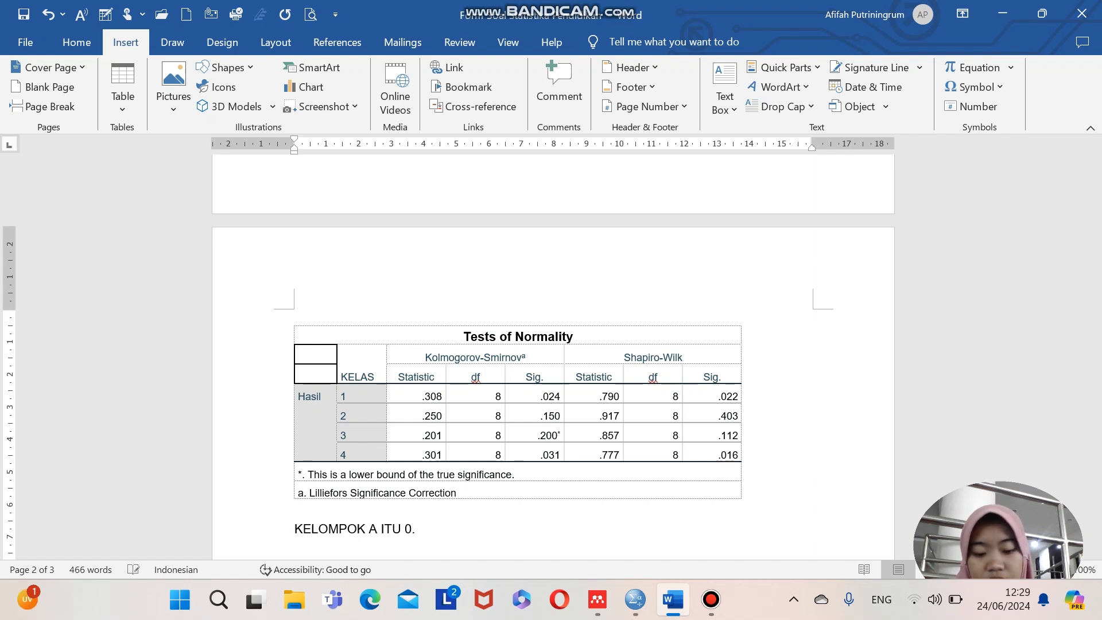
type("02")
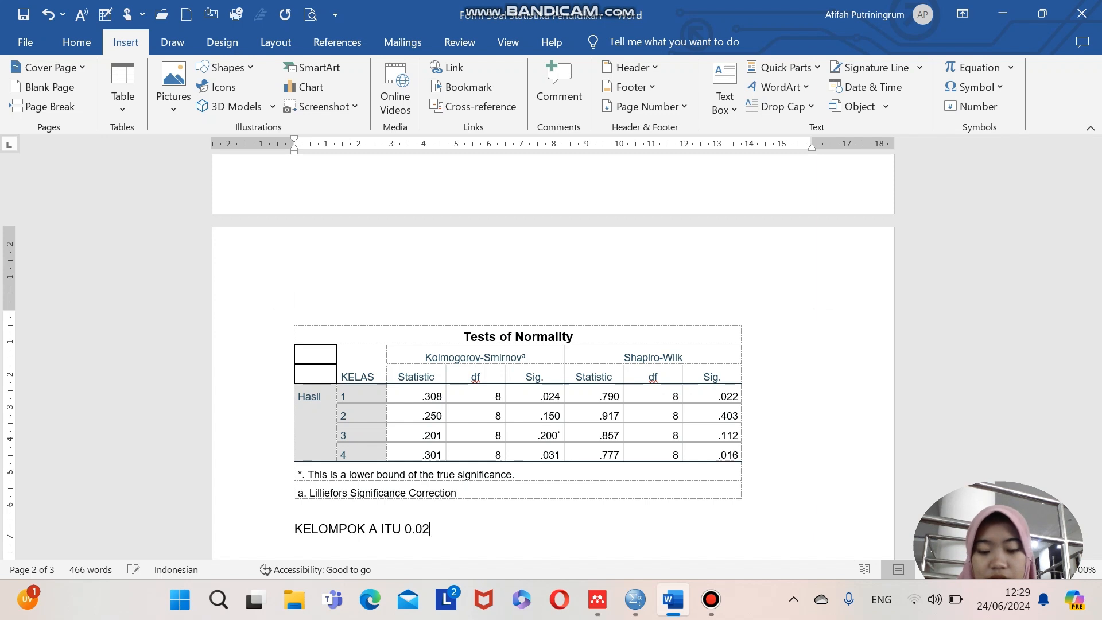
type("2")
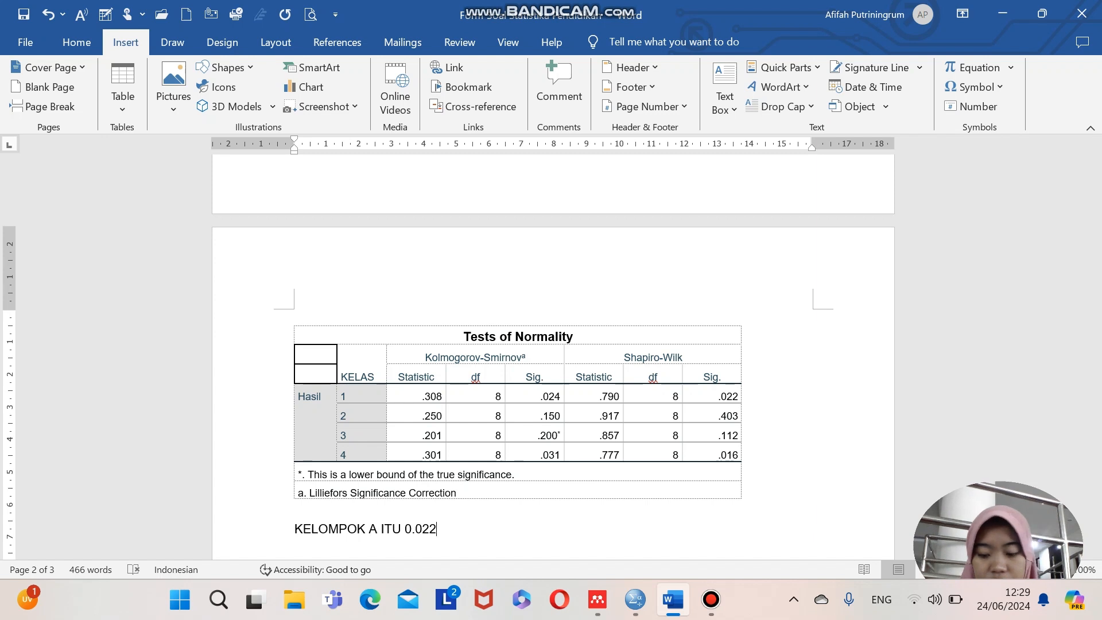
type("<")
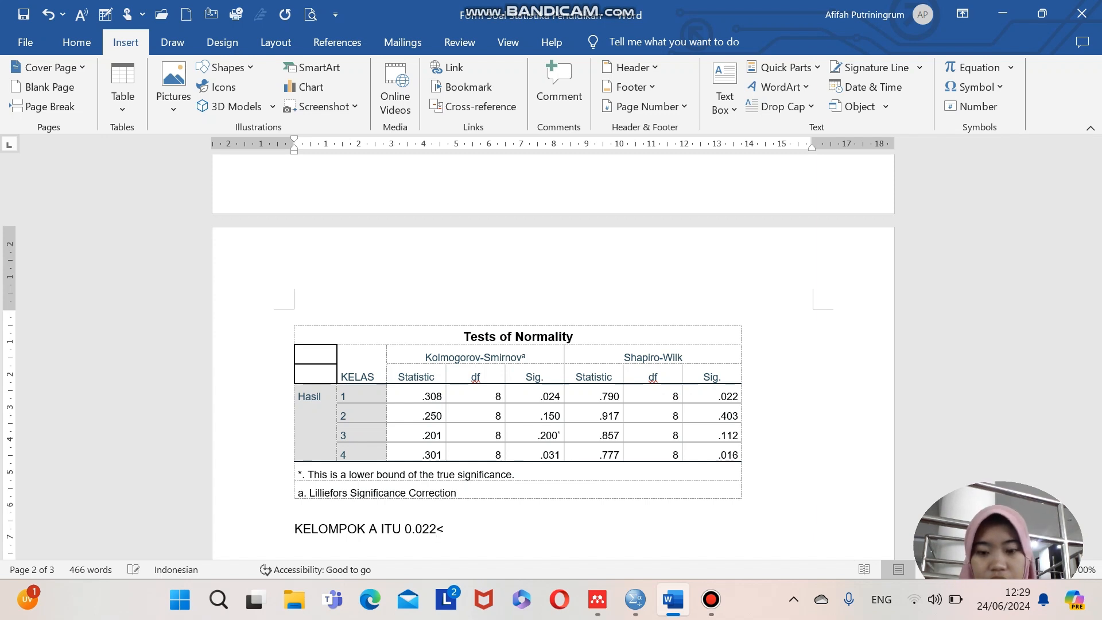
type("0.05")
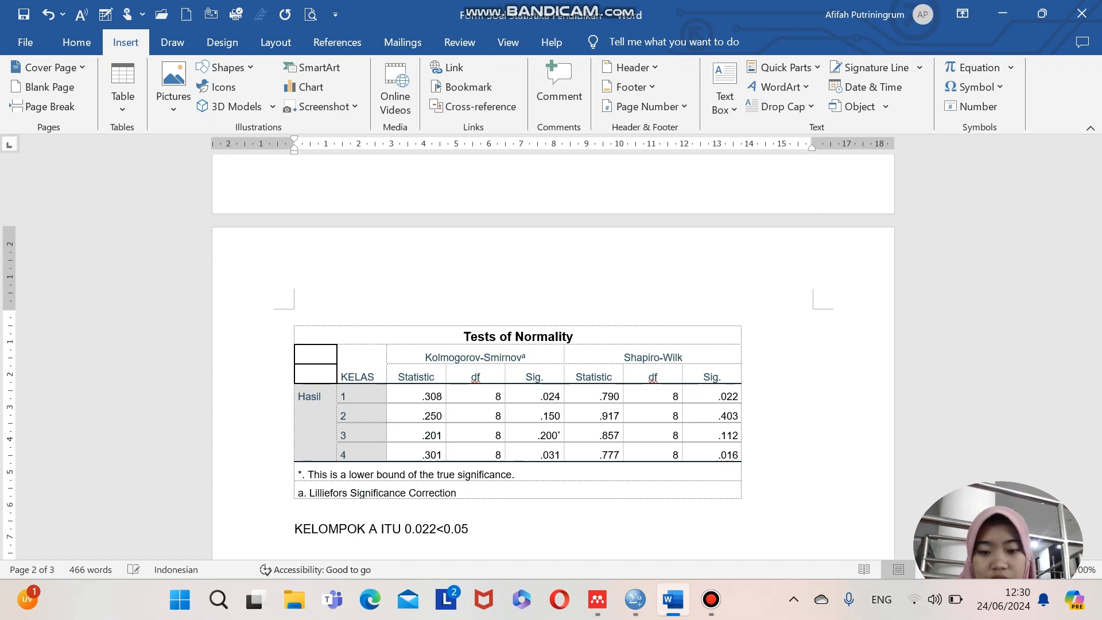
type(" TIDAK NORMA")
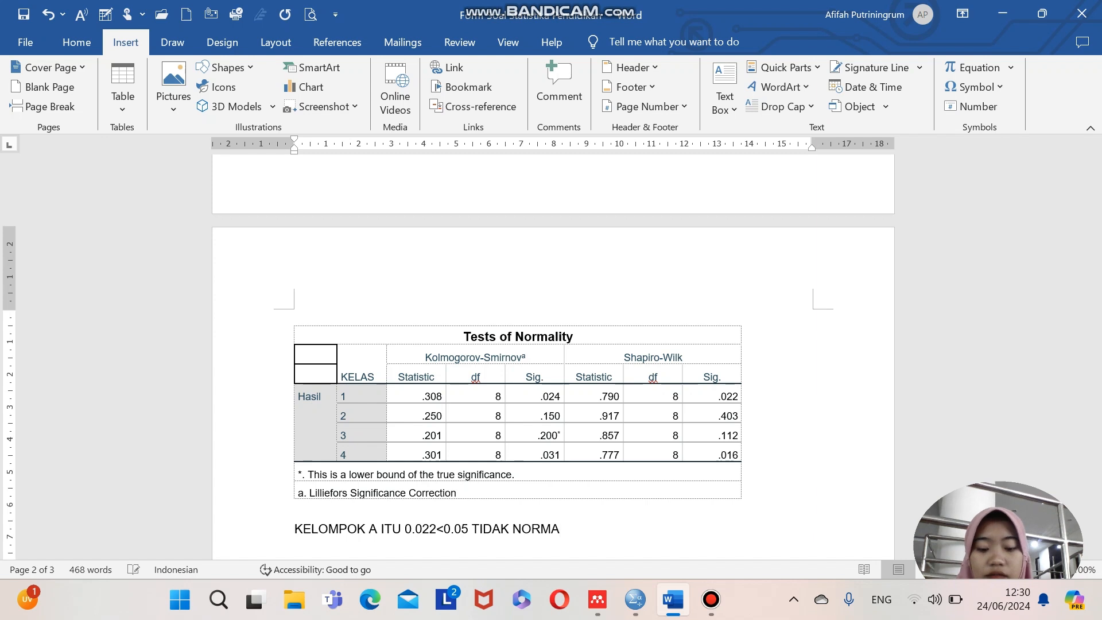
type("LITI")
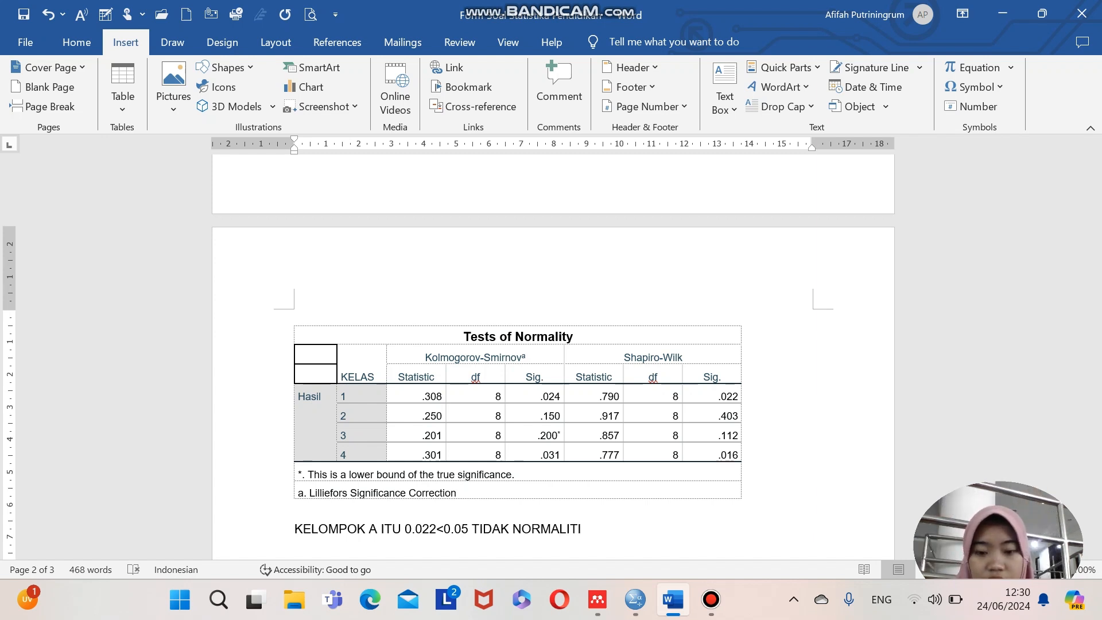
key("Return")
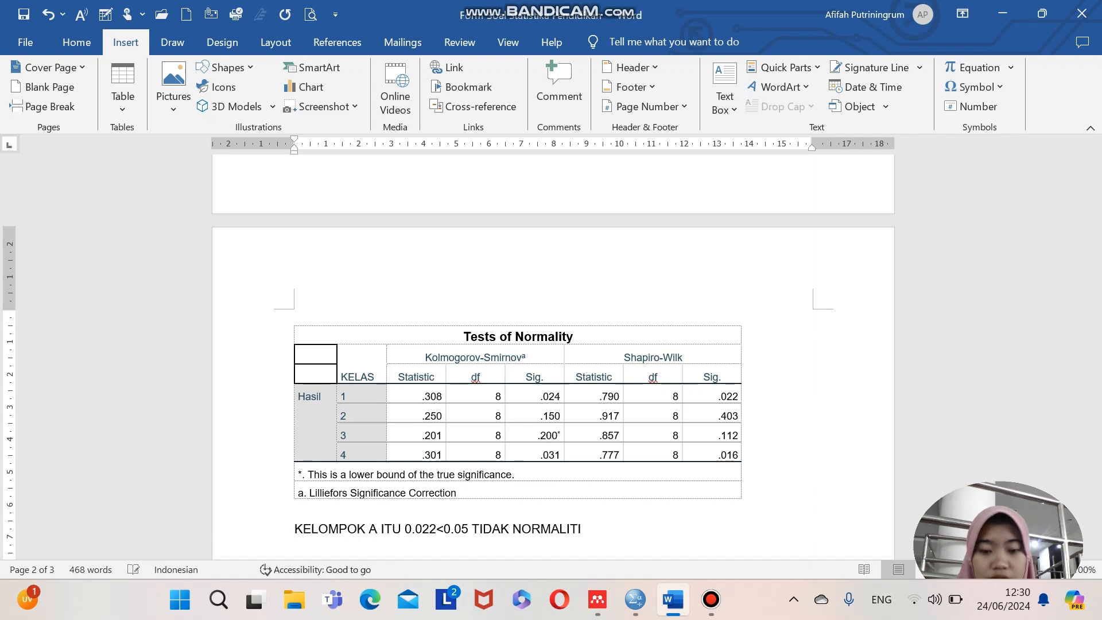
key("BackSpace")
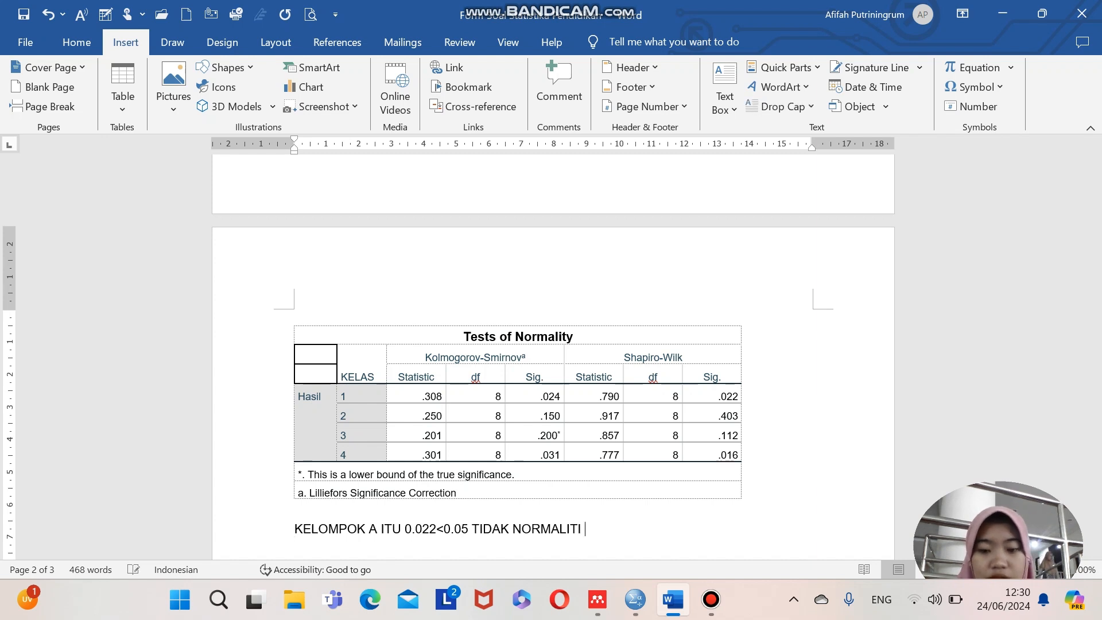
type("DAN")
key("BackSpace")
key("BackSpace")
key("BackSpace")
key("BackSpace")
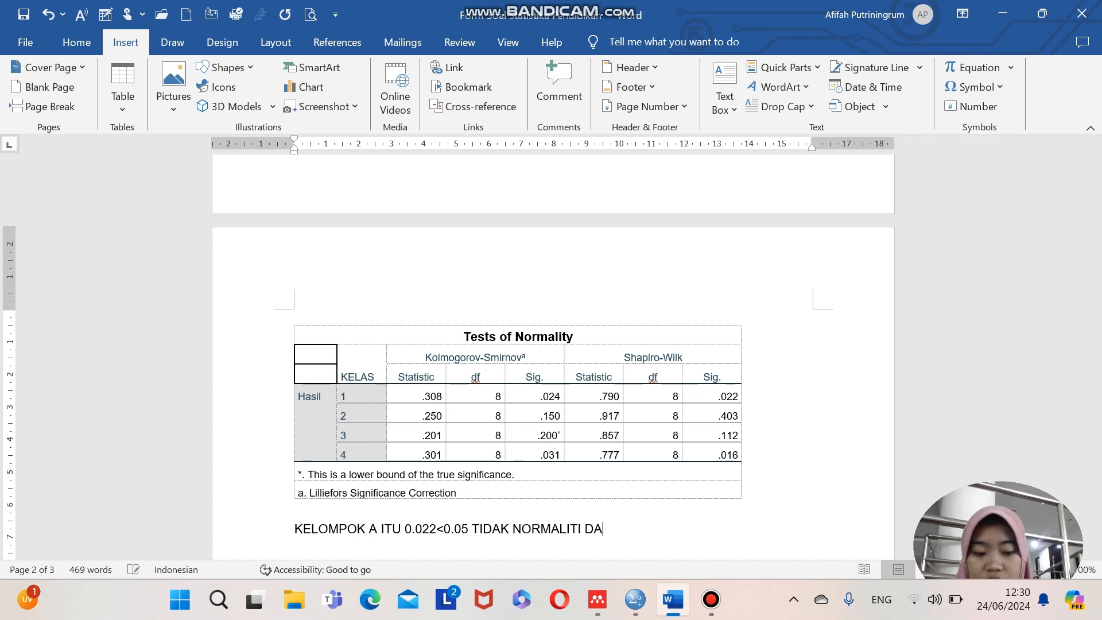
Step: Add the line "KELOMPOK B ITU 0.403>0.05 NORMALITI" below the group A conclusion
key("Return")
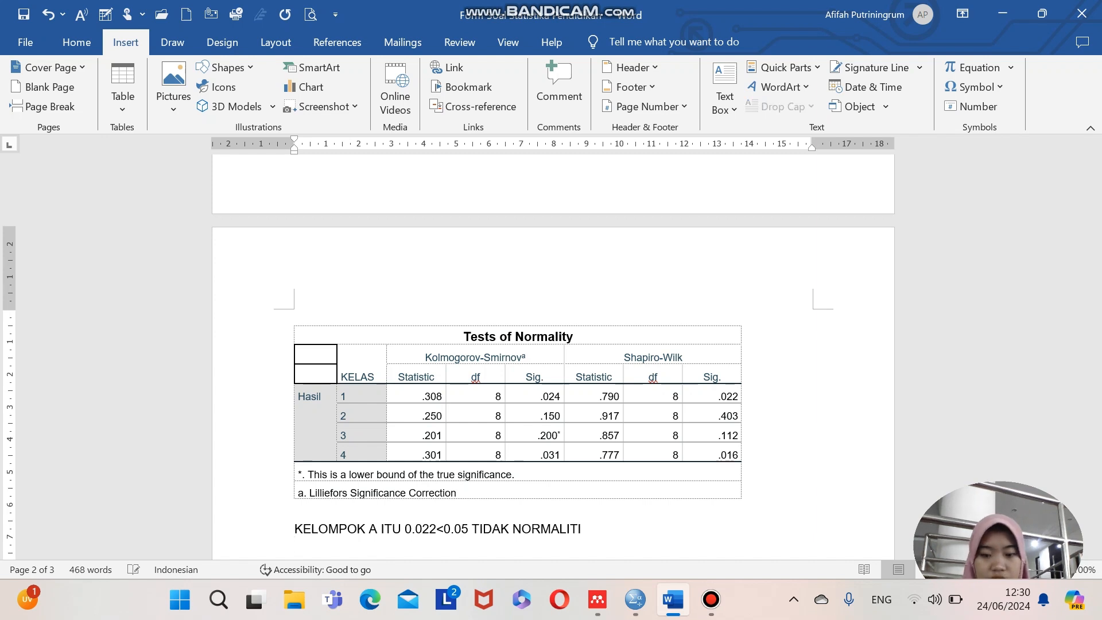
type("KELOMPOK")
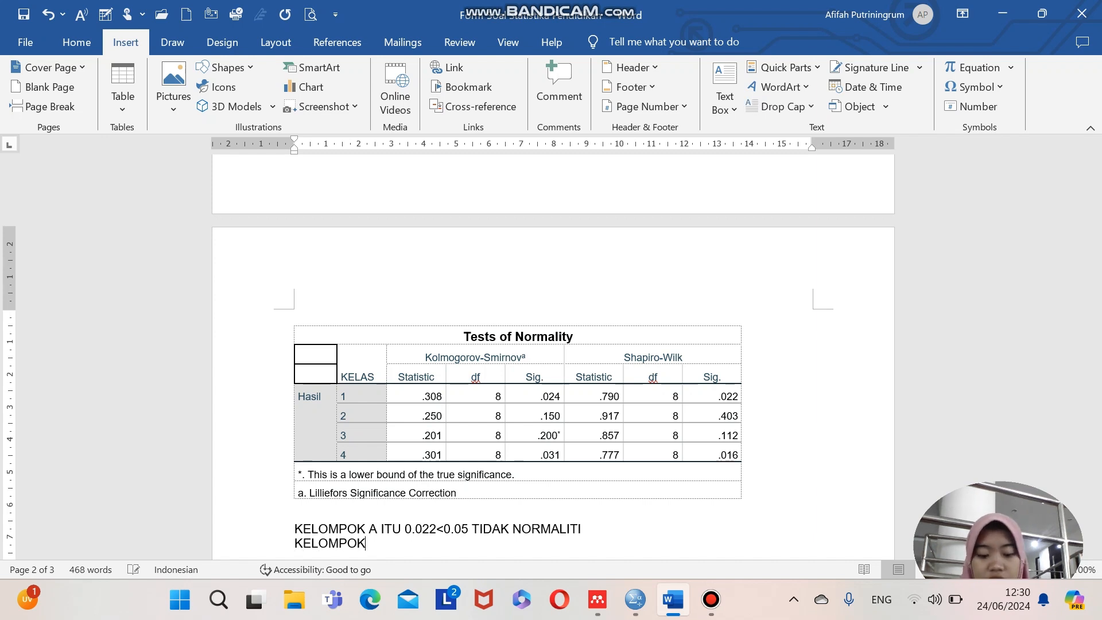
type(" B ITU")
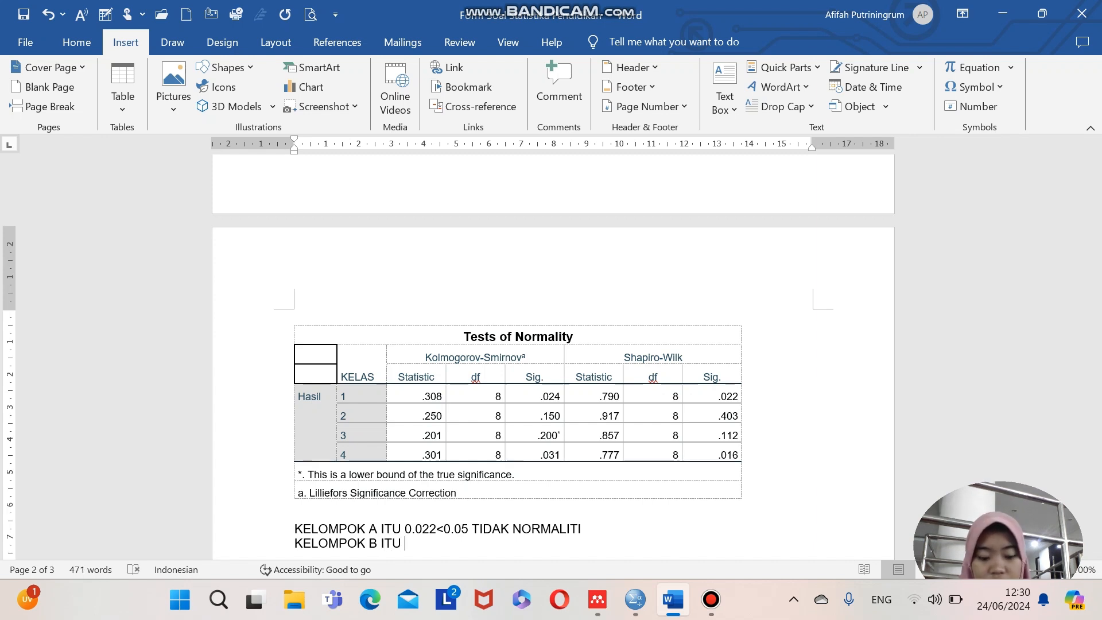
type(" 0.")
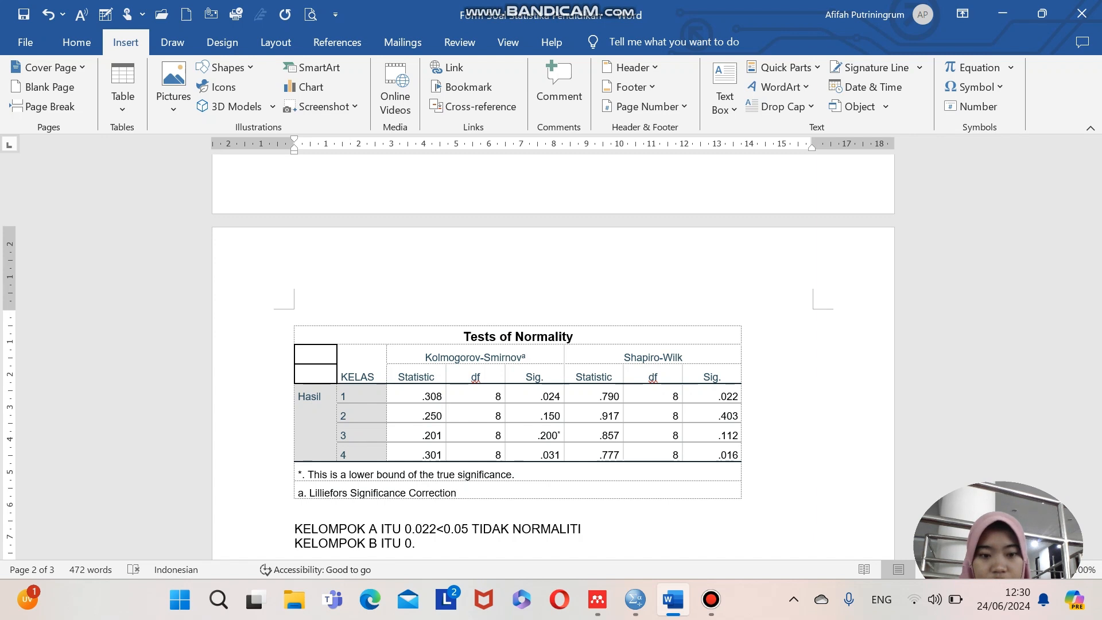
type("4")
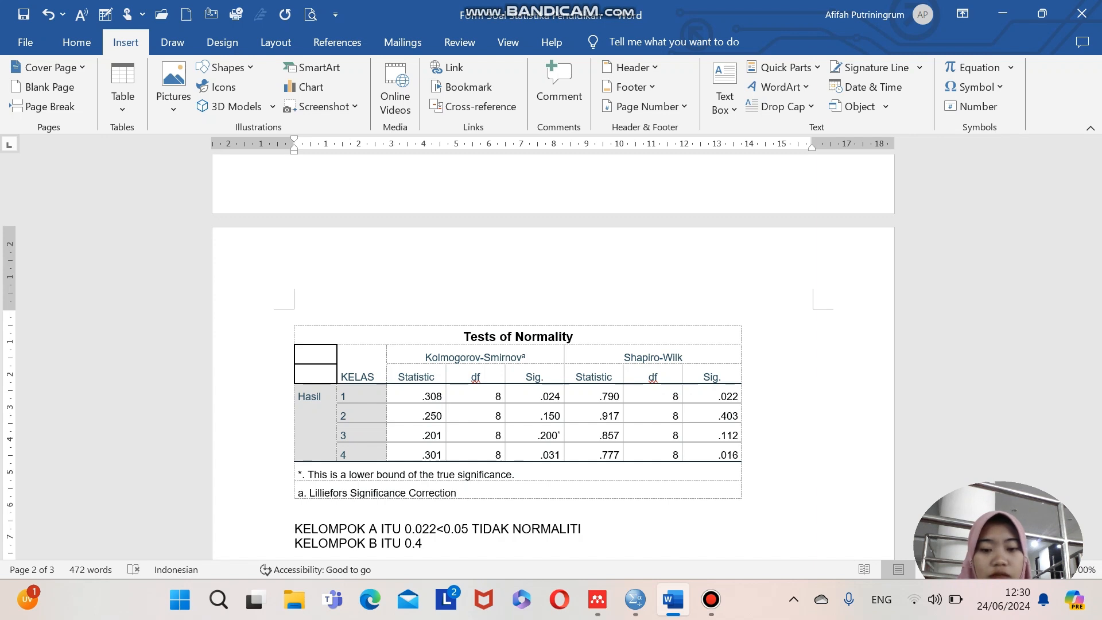
type("03")
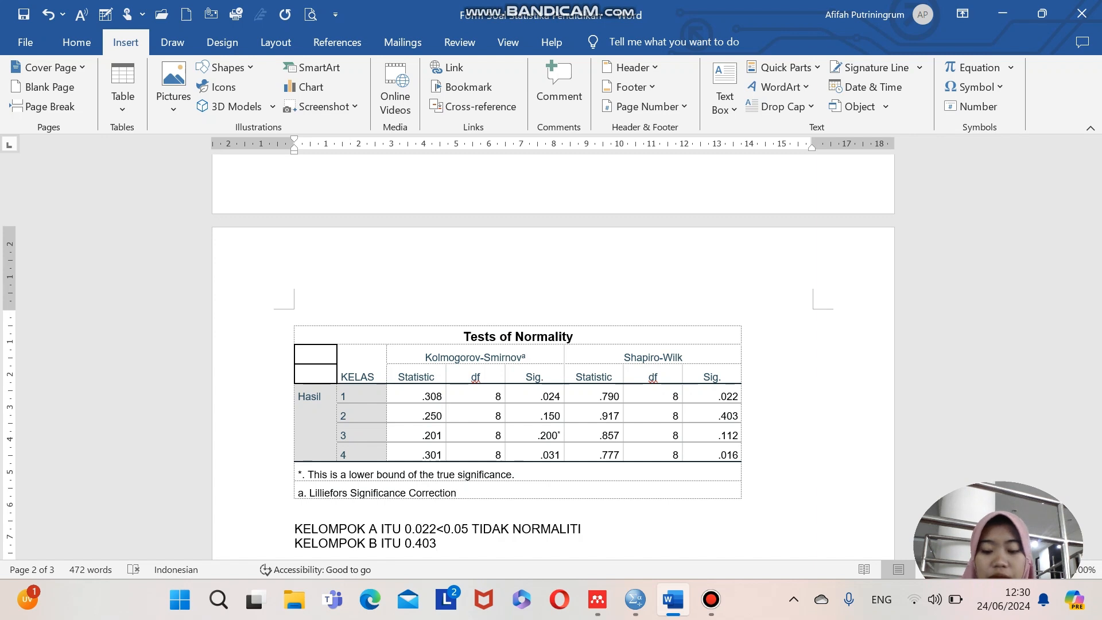
type(">")
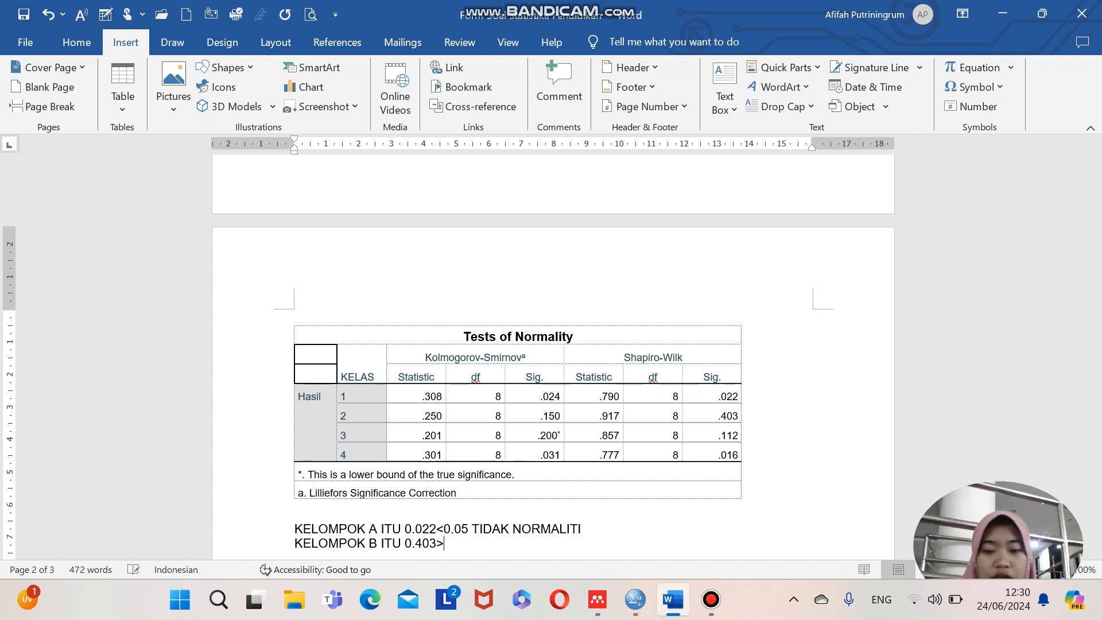
type("0.")
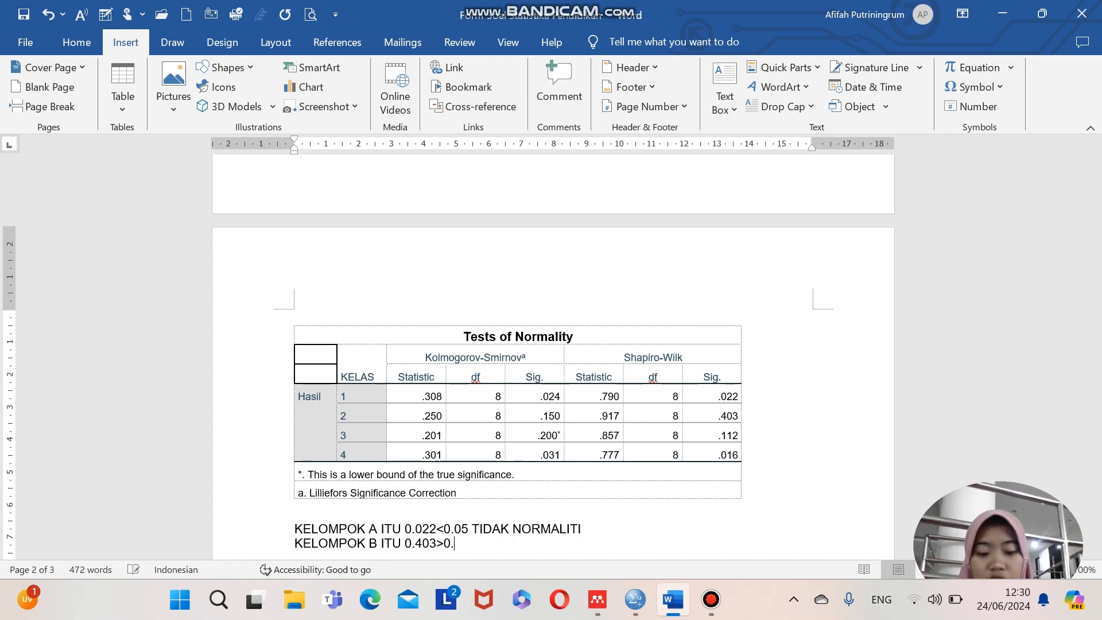
type("05")
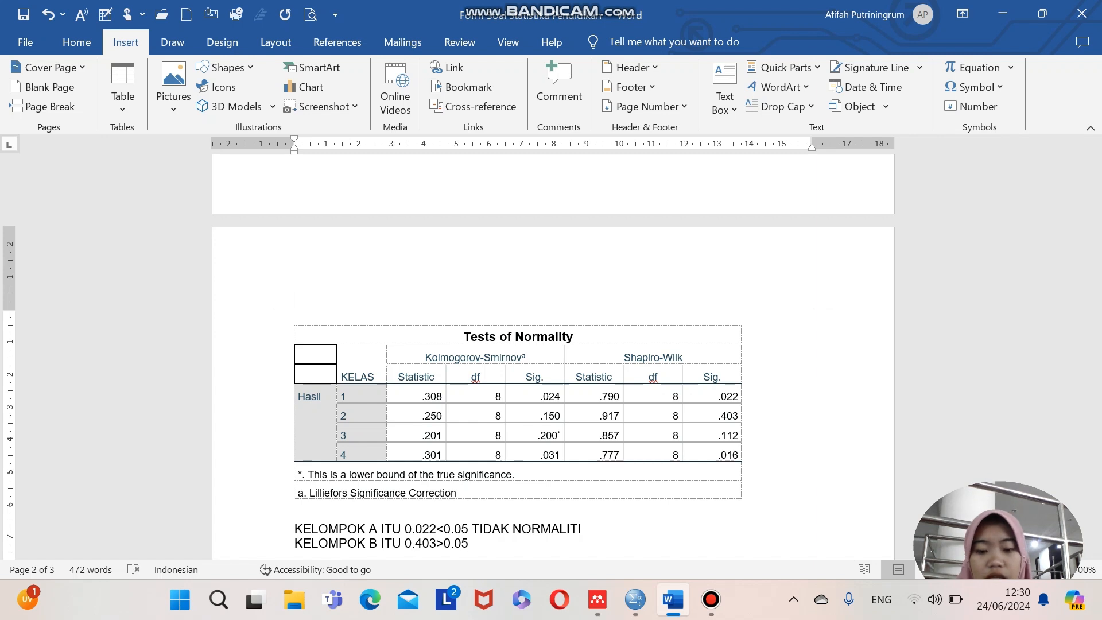
type(" NORMALITI")
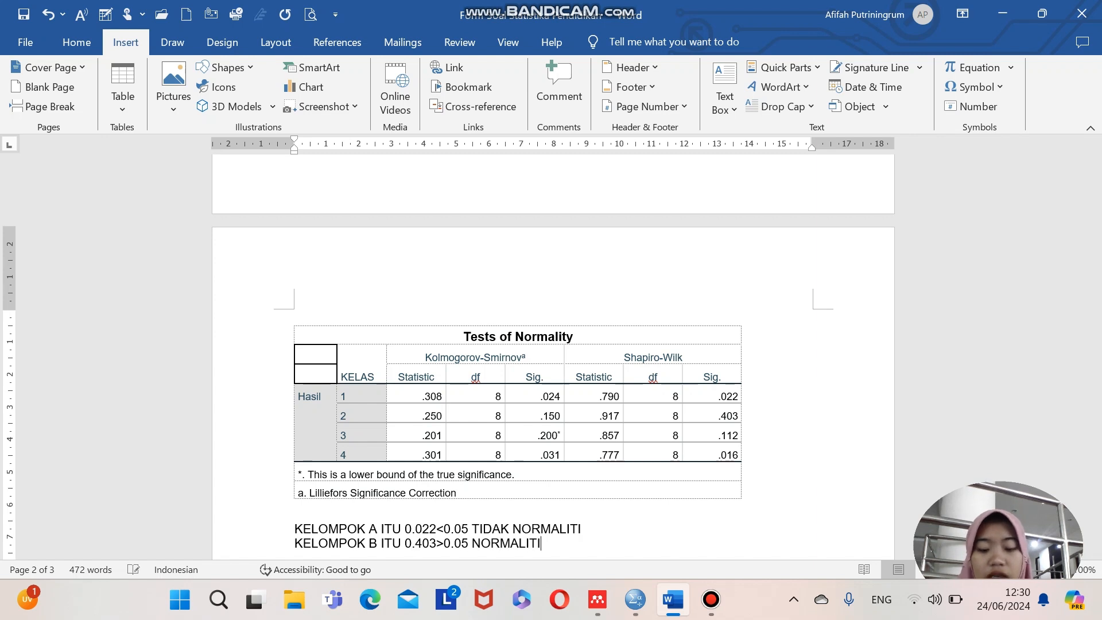
Step: Add the line "KELOMPOK C ITU 0.112>0.05 NORMALITI" below the group B conclusion
key("Return")
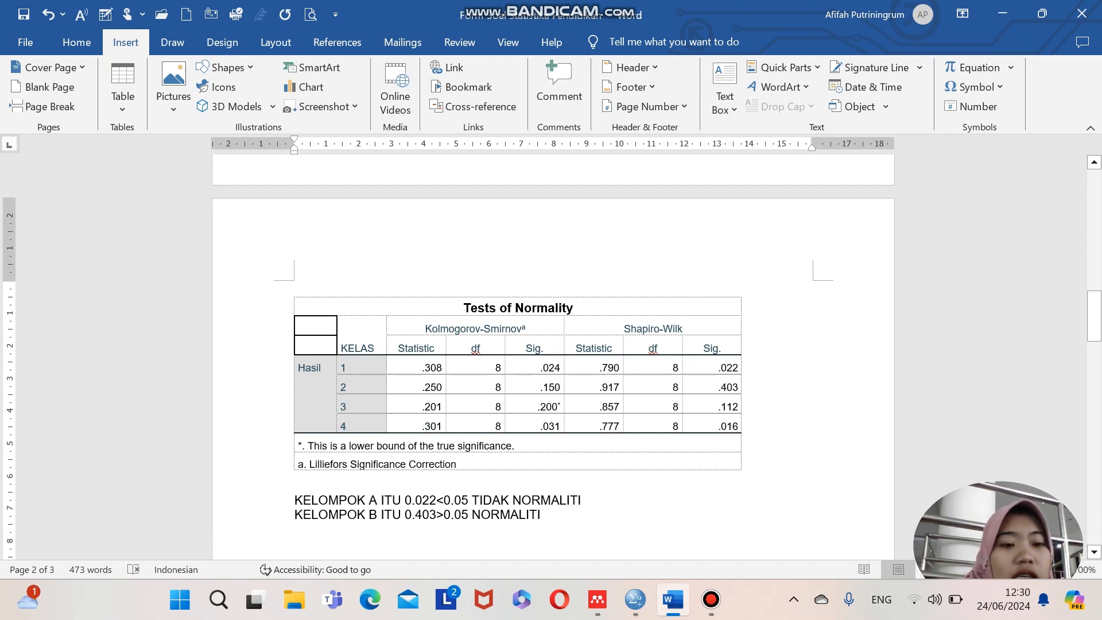
type("KELO")
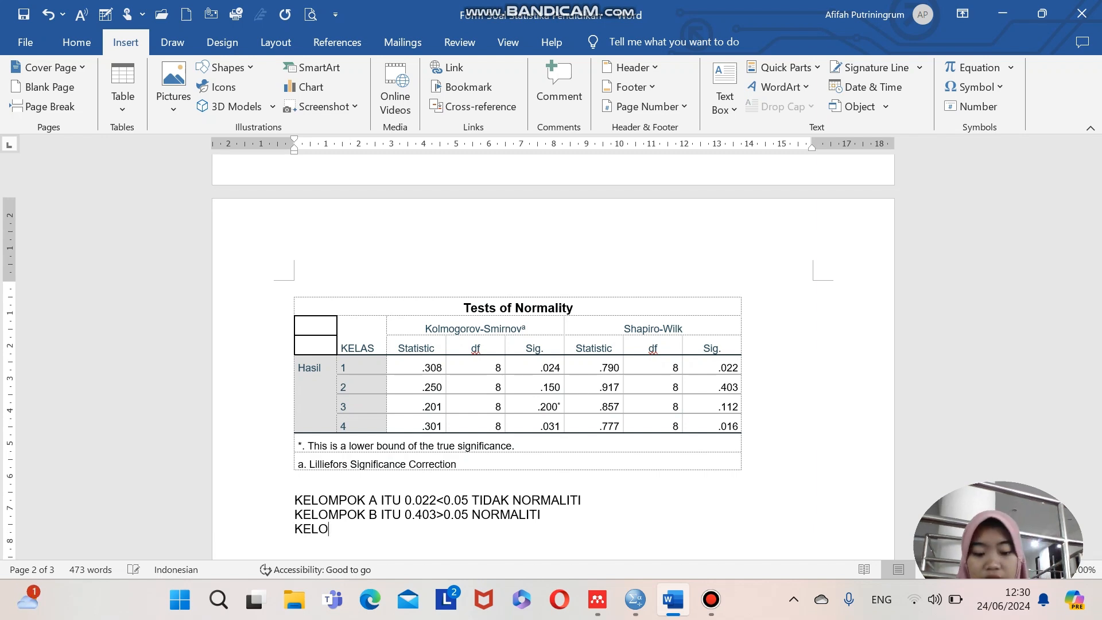
type("MPOK")
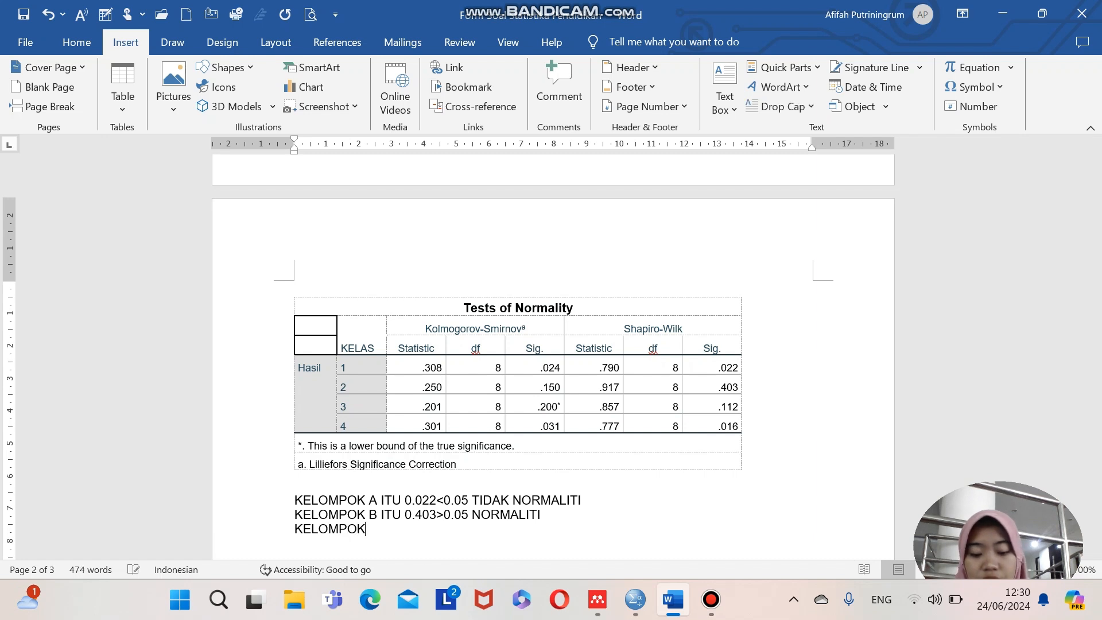
type(" C ")
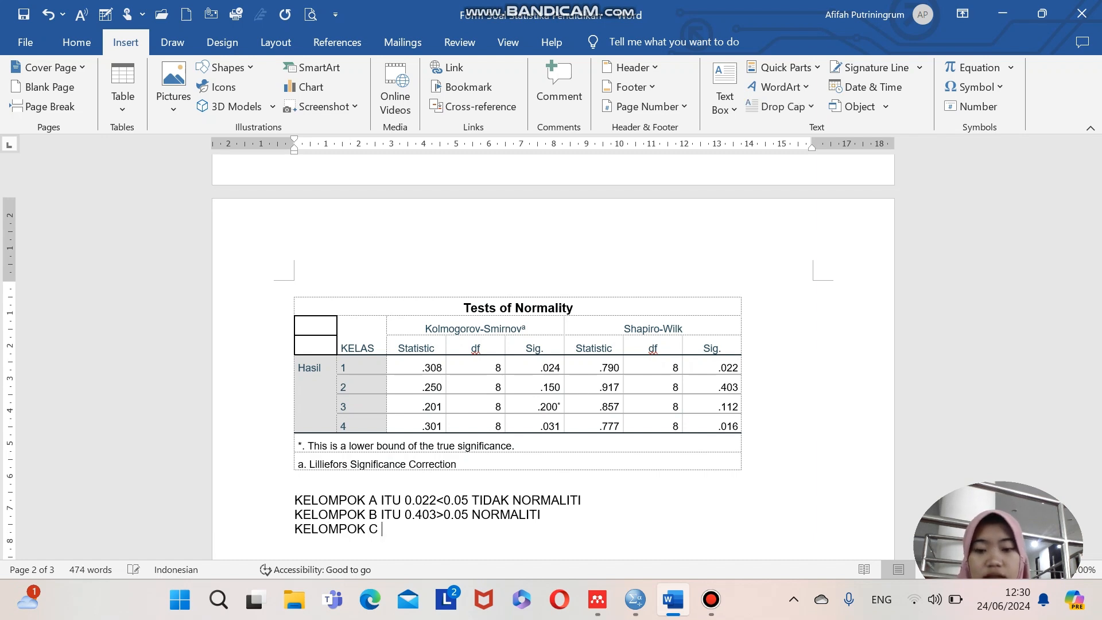
type("ITU")
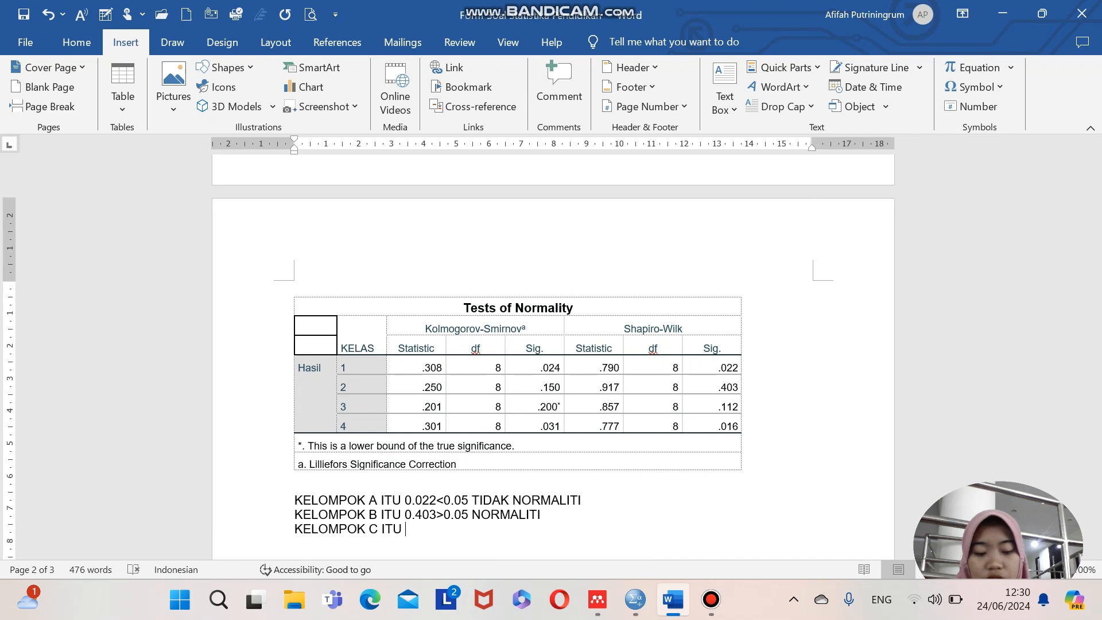
type(" 0.1")
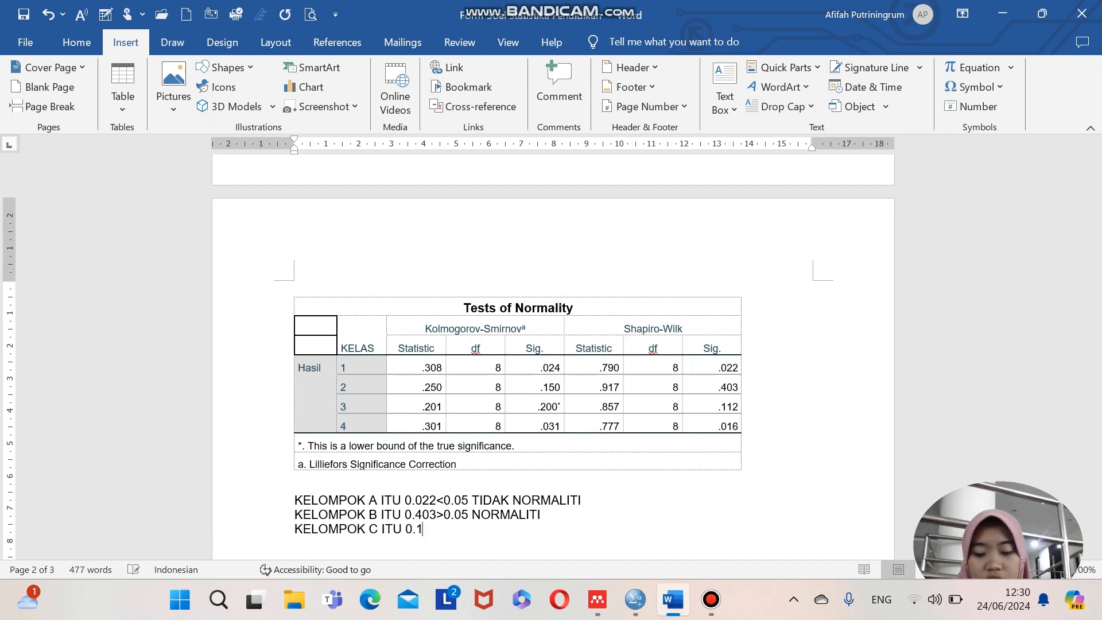
type("12>")
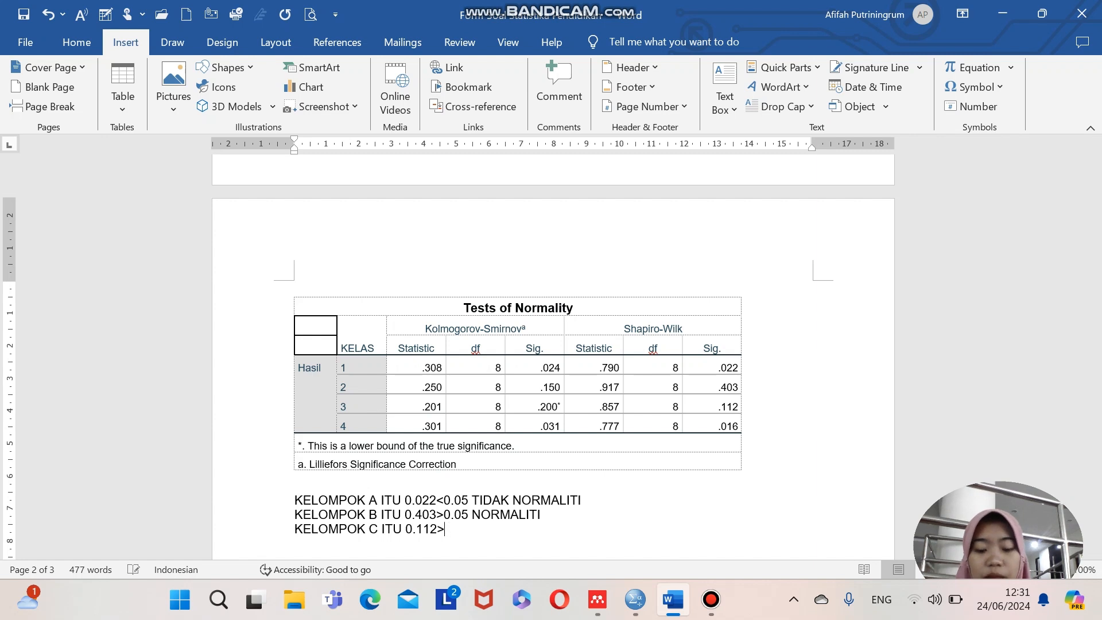
type("0.05")
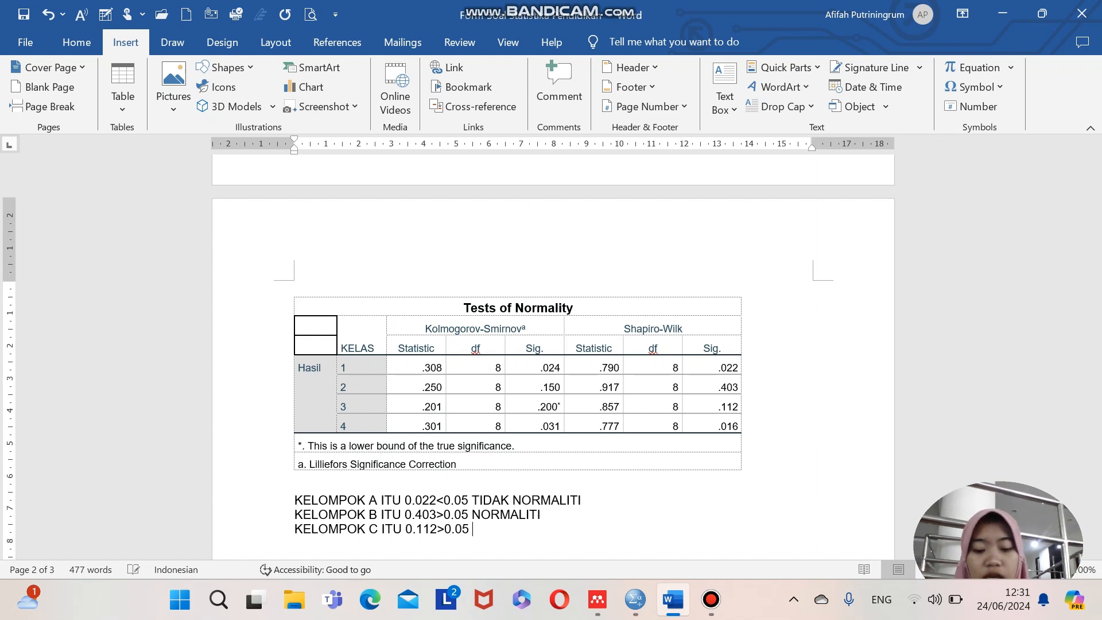
type(" NORMA")
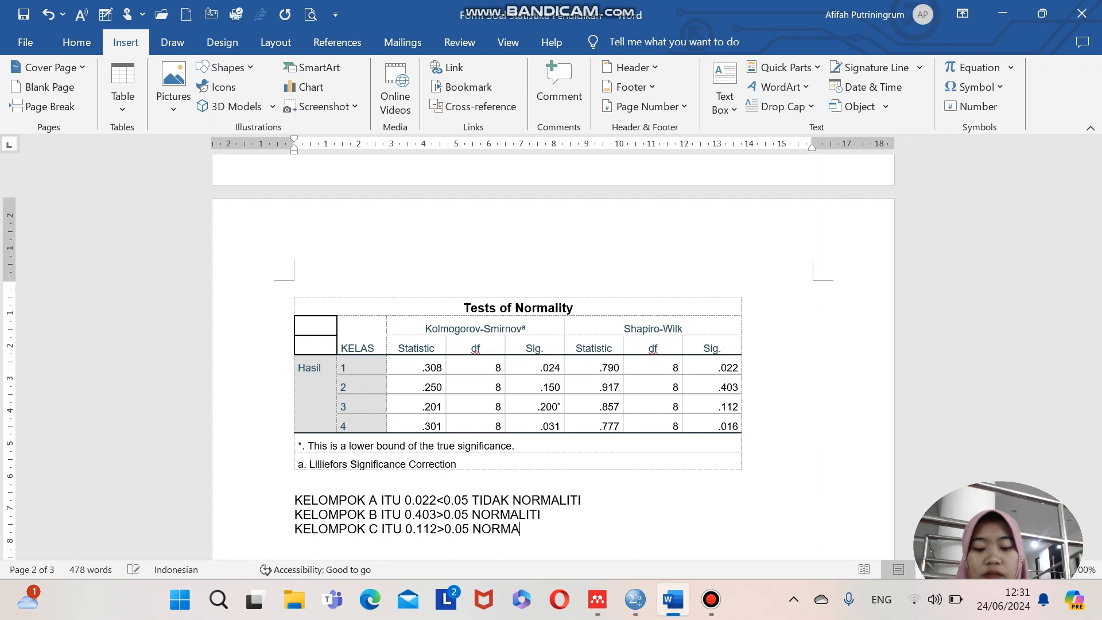
type("LITI")
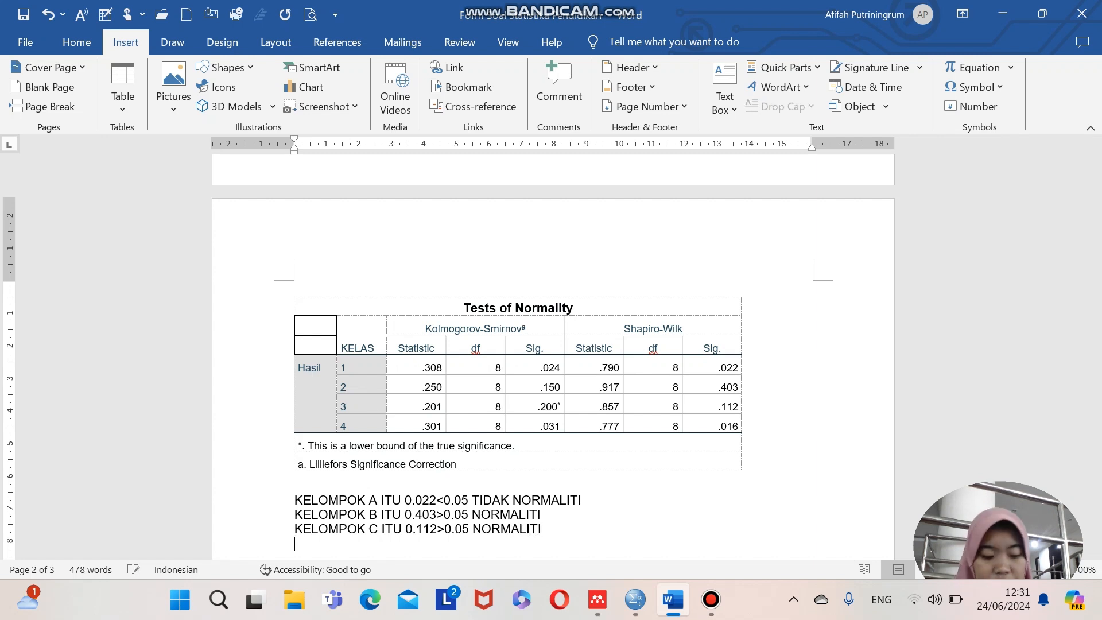
Step: Add the line "KELOMPOK D ITU 0.016<0.05 TIDAK NORMALITI" below the group C conclusion
key("Return")
type("KELOMPOK ")
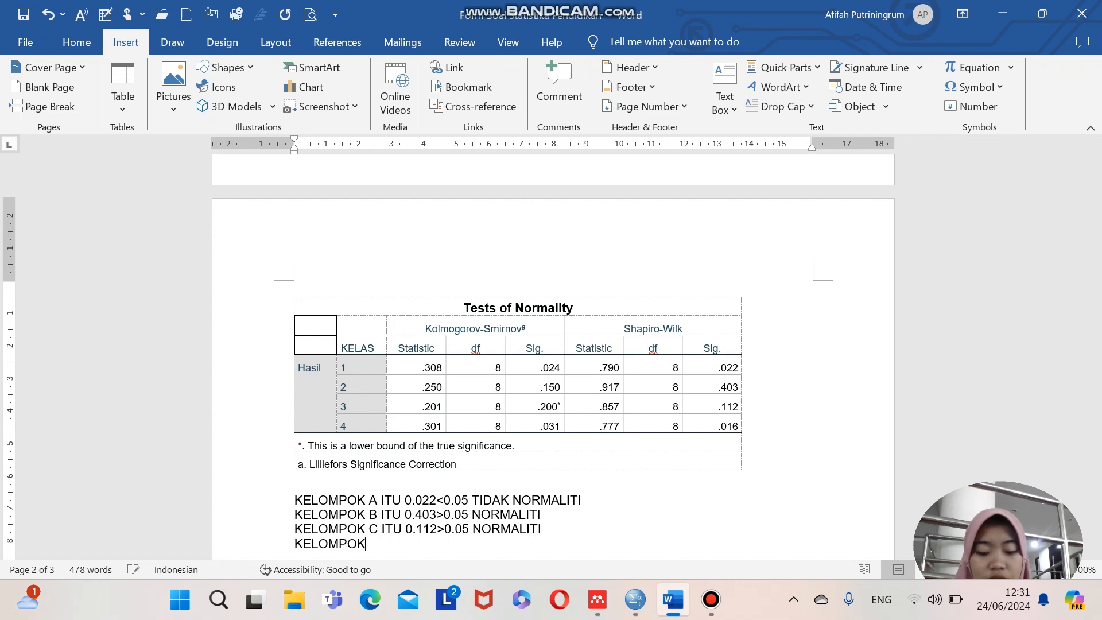
type("D I")
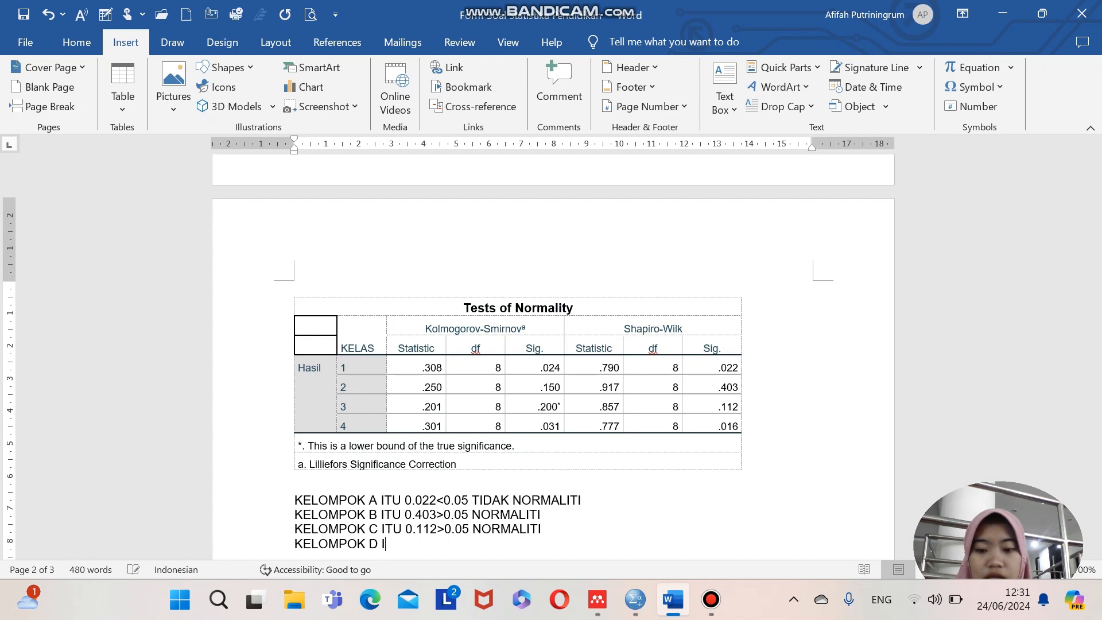
type("TU 0")
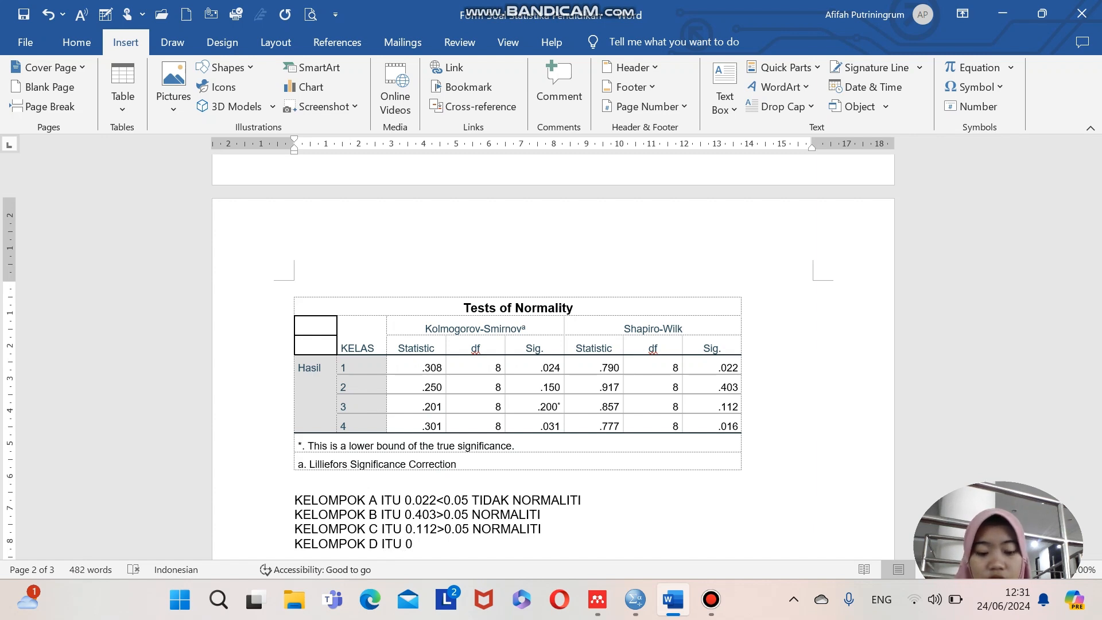
type(".01")
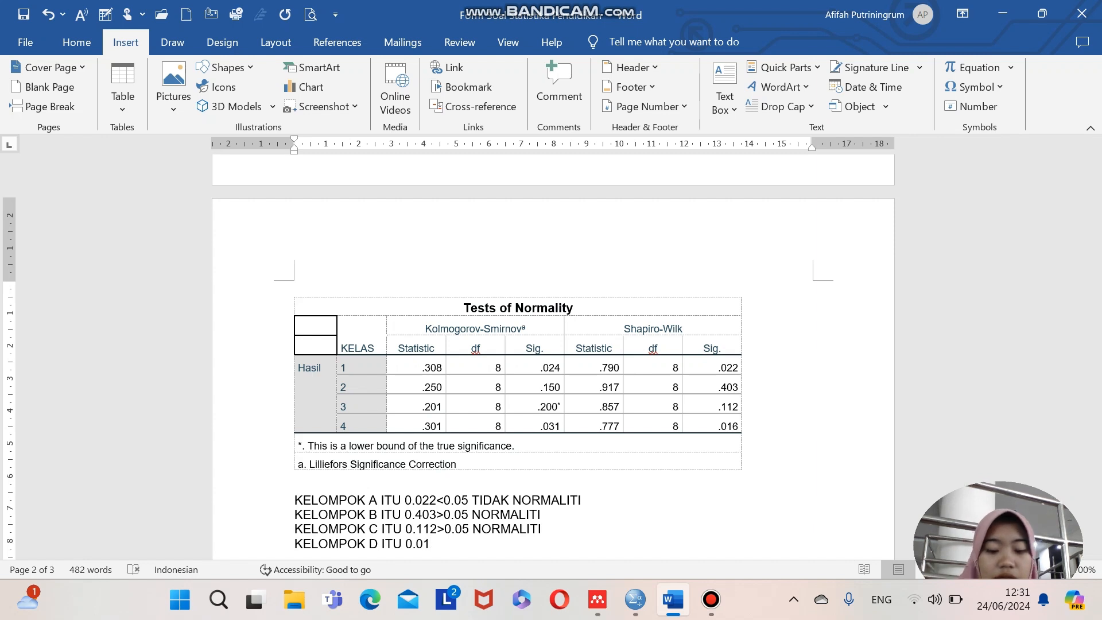
type("6")
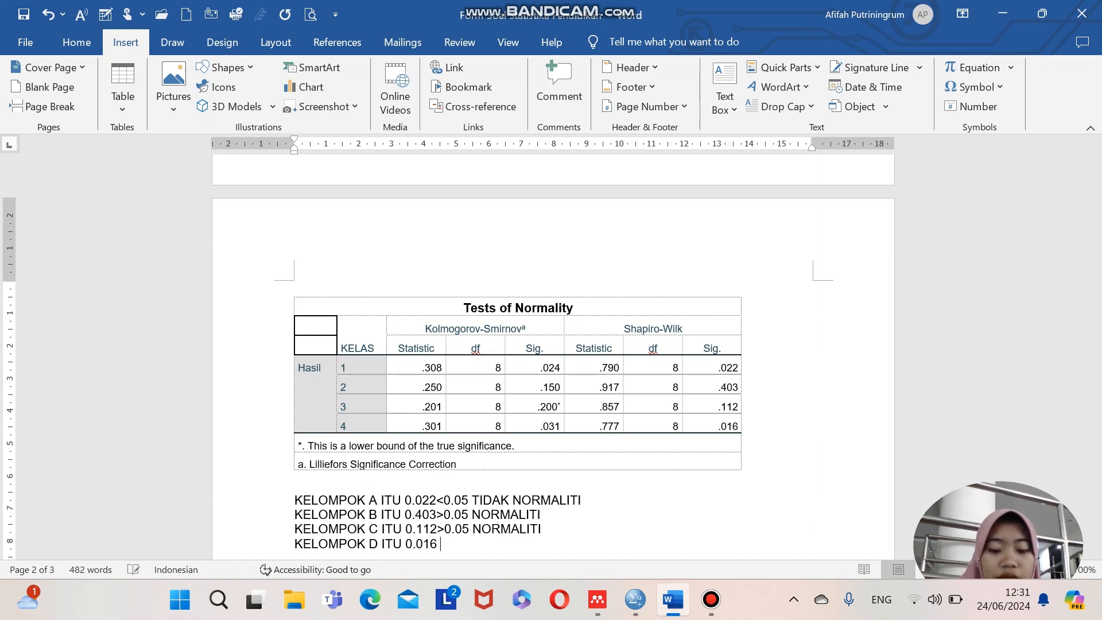
key("BackSpace")
type("<")
key("BackSpace")
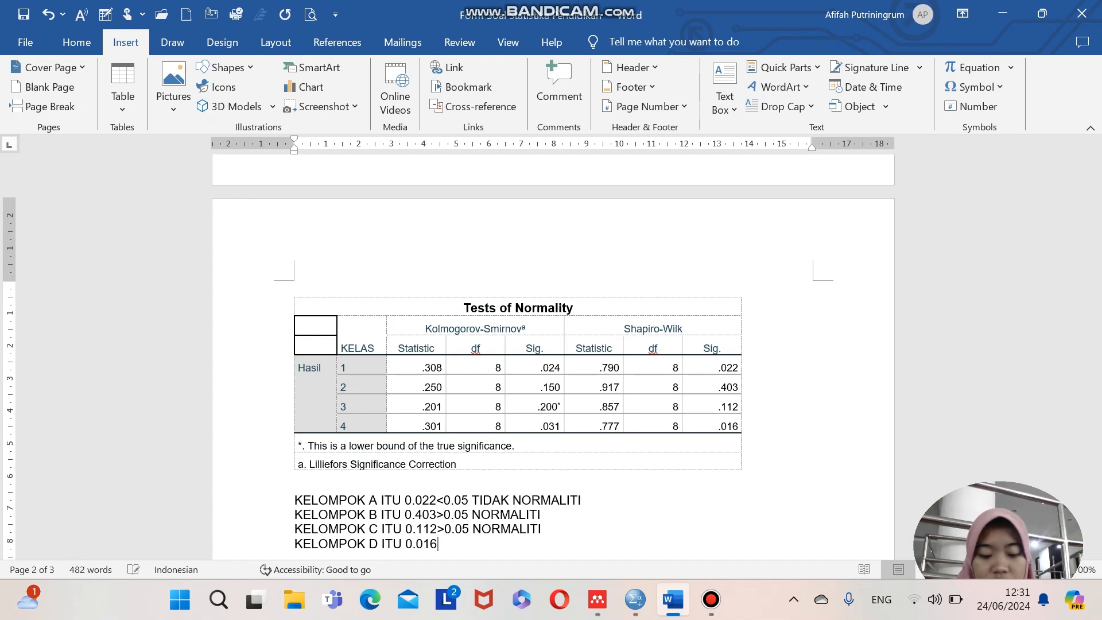
type("<")
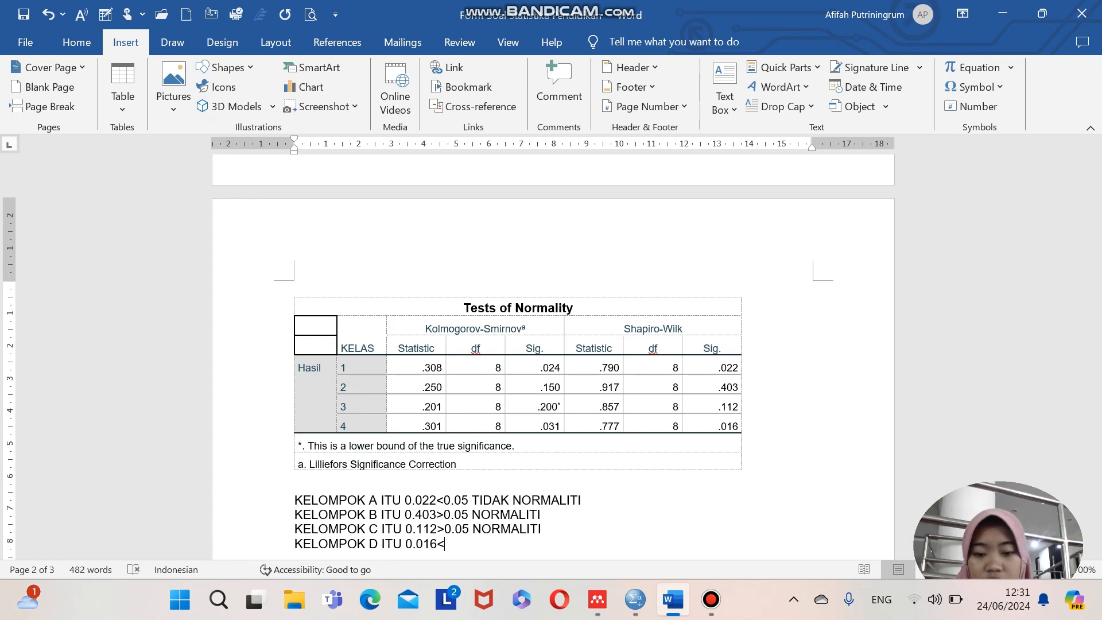
type("0.")
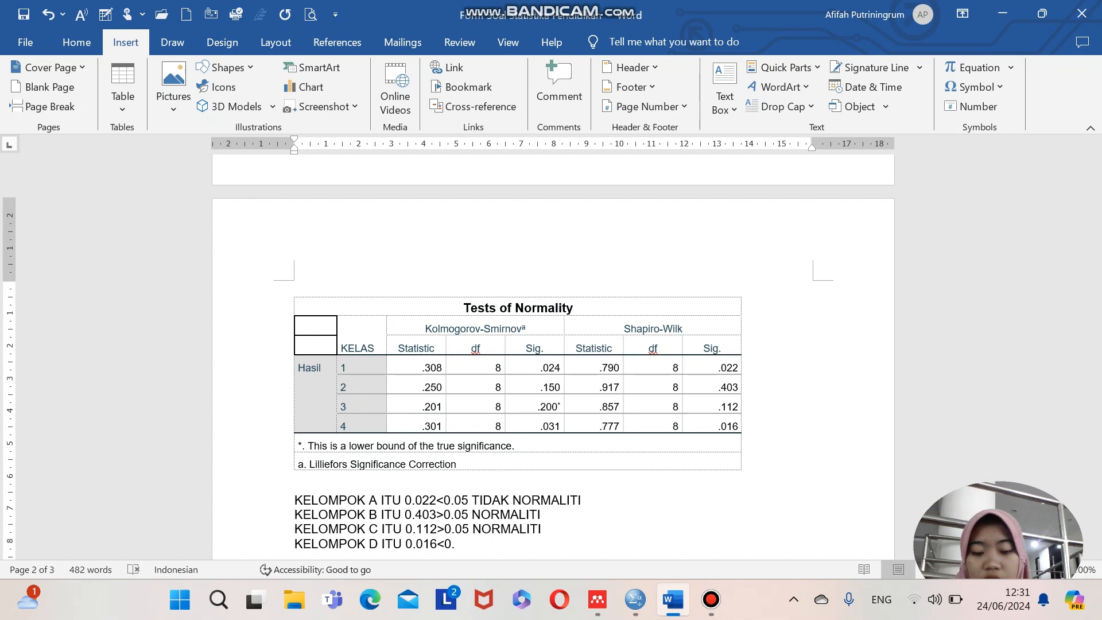
type("05 TIDAK")
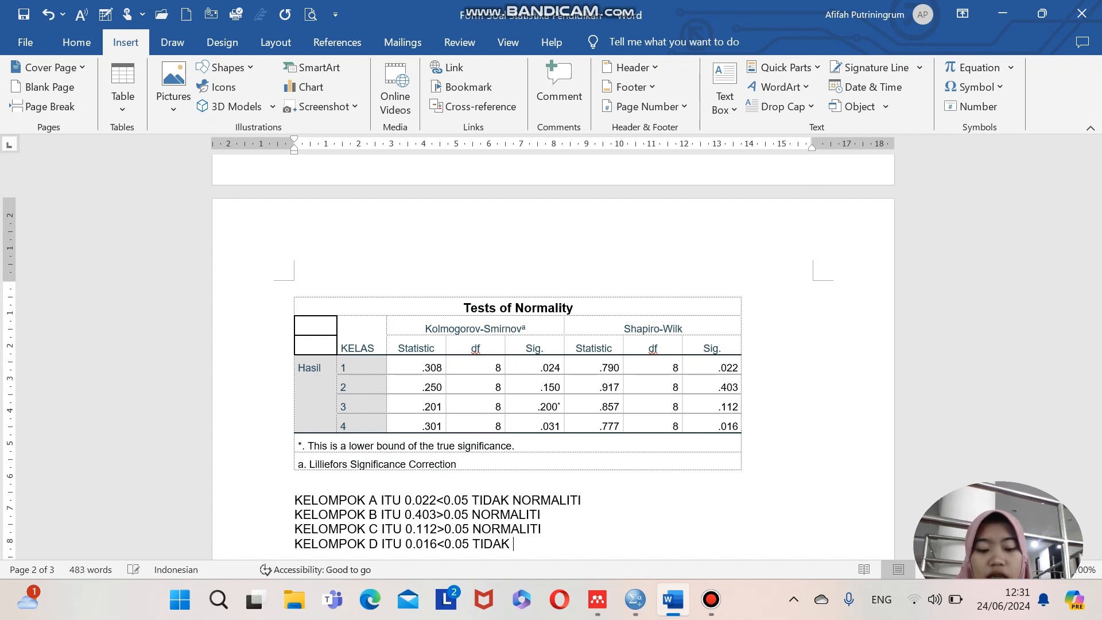
type(" NORMALI")
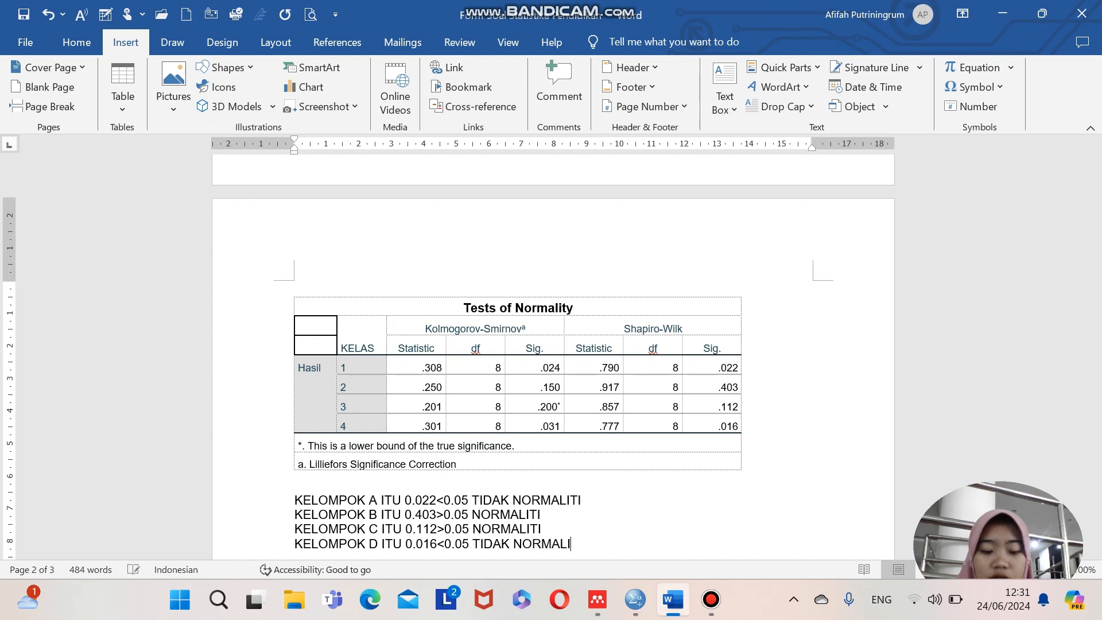
type("TI")
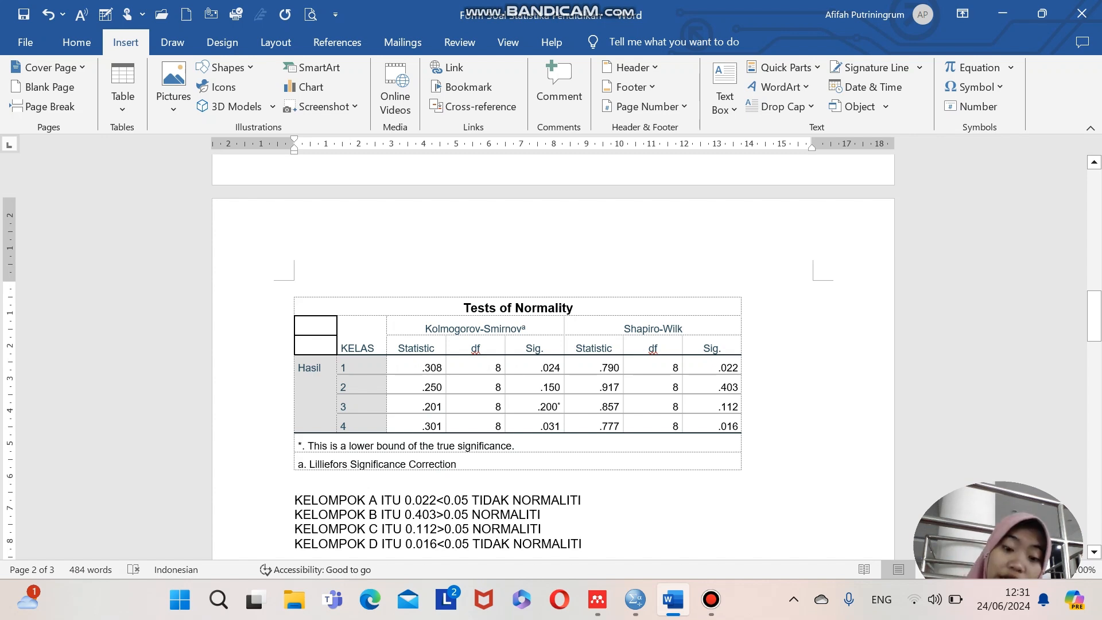
Step: Review the four normality conclusions and switch to the Untitled2 [DataSet1] data window in SPSS
scroll(552, 351, "down", 1)
scroll(553, 351, "down", 3)
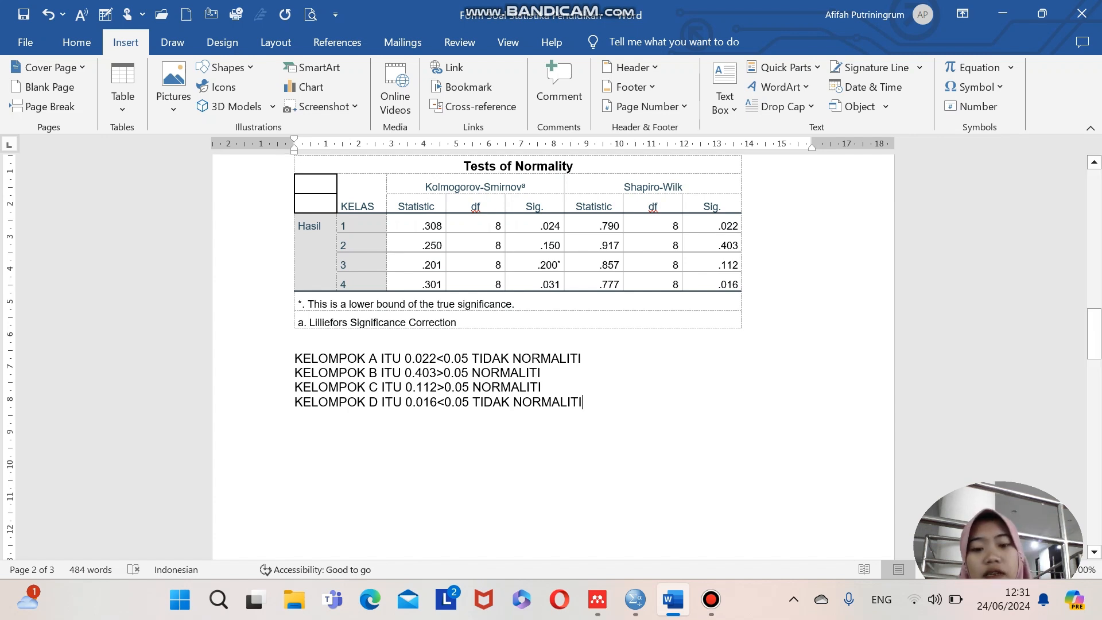
scroll(553, 351, "up", 1)
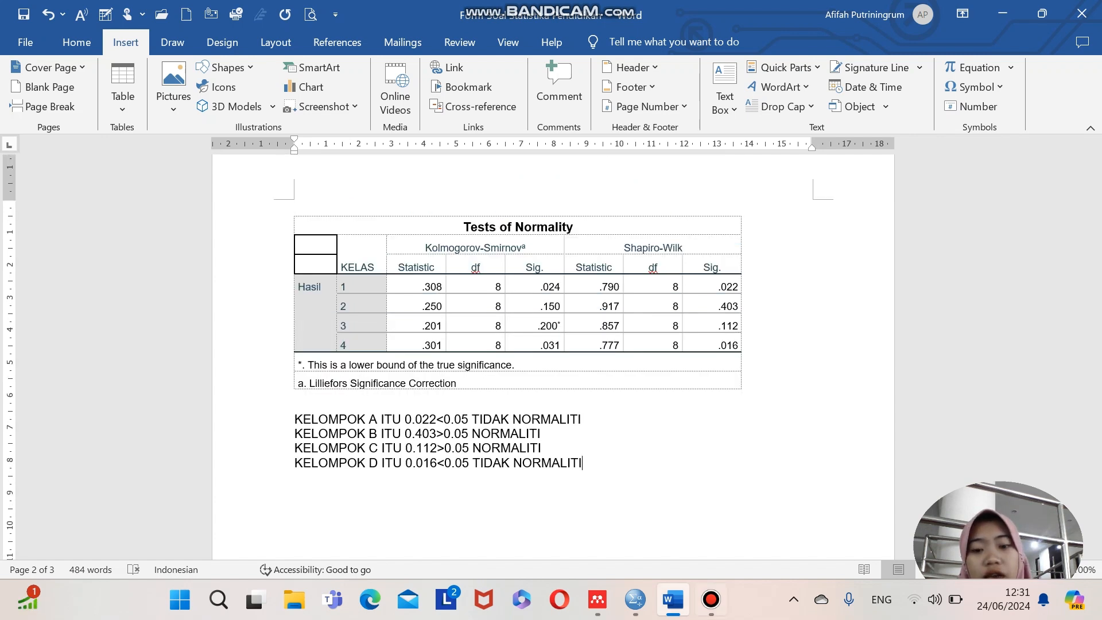
mouse_move(634, 599)
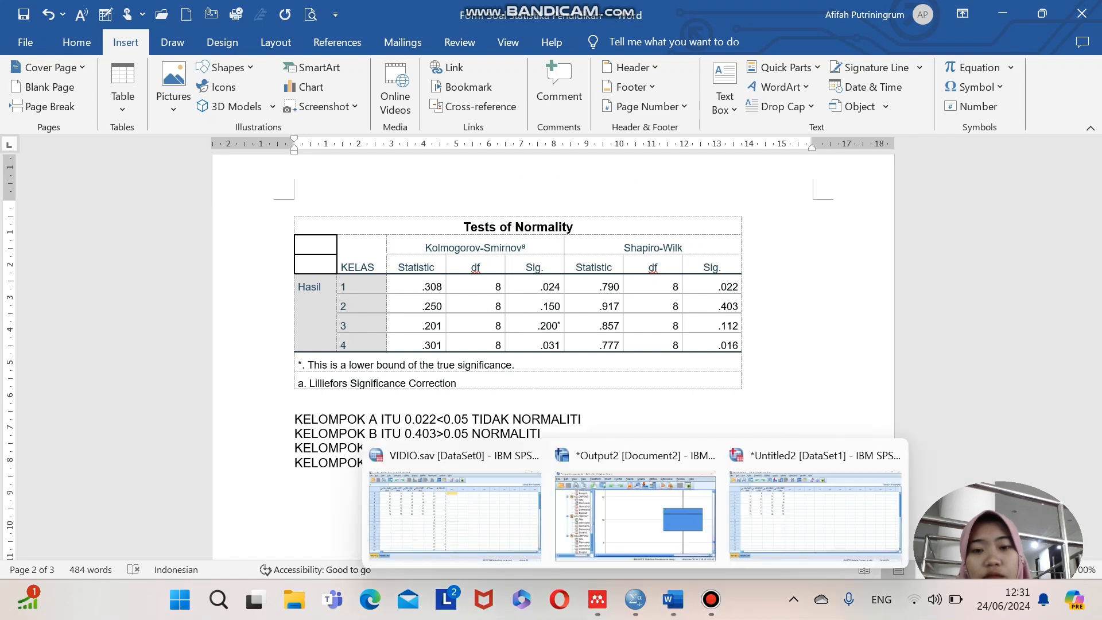
left_click(815, 510)
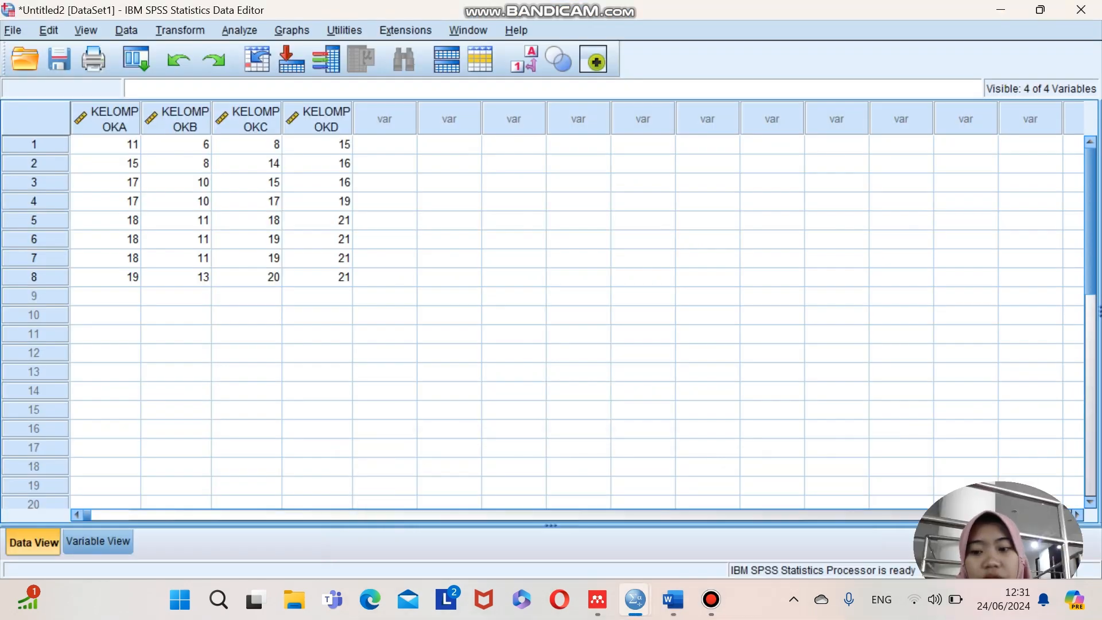
Step: Define two new variables named HASIL and KELAS below KELOMPOKD in the variable list
left_click(97, 541)
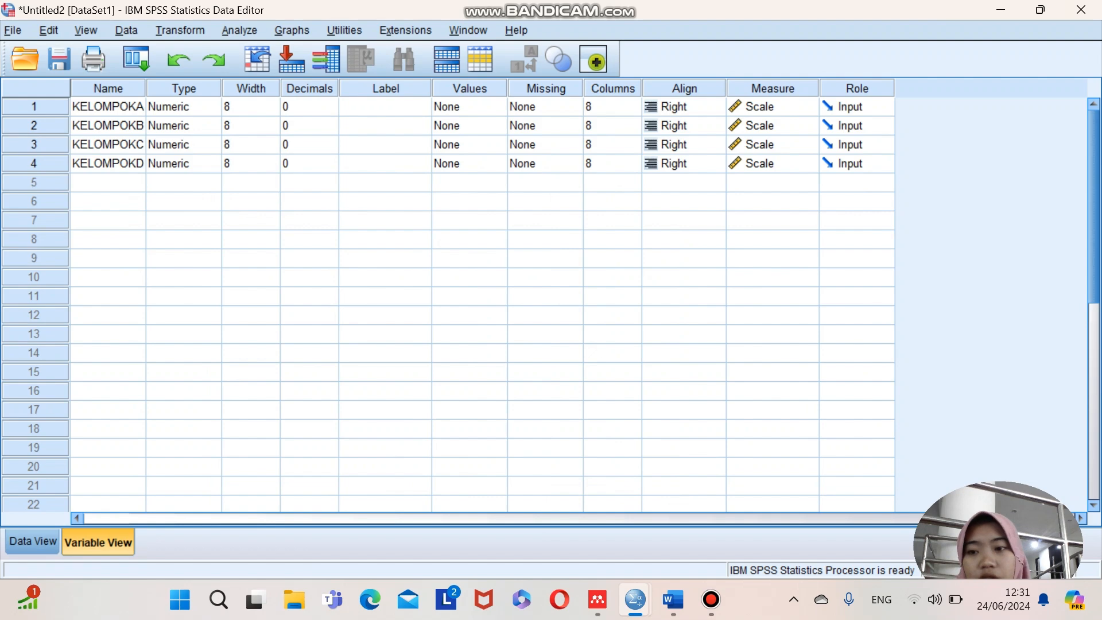
left_click(107, 183)
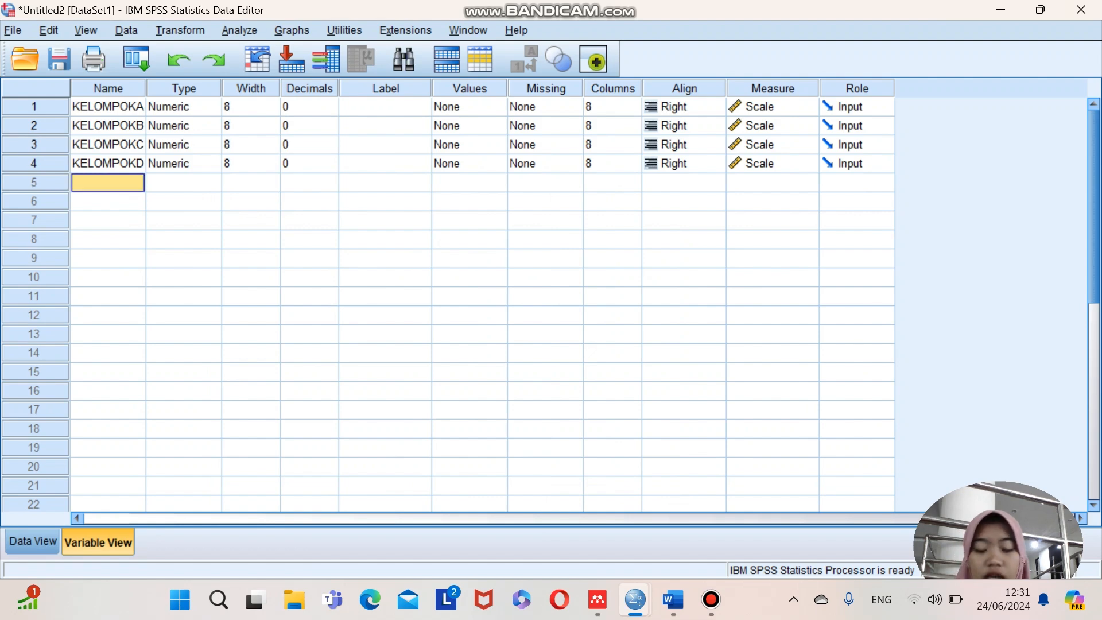
type("H")
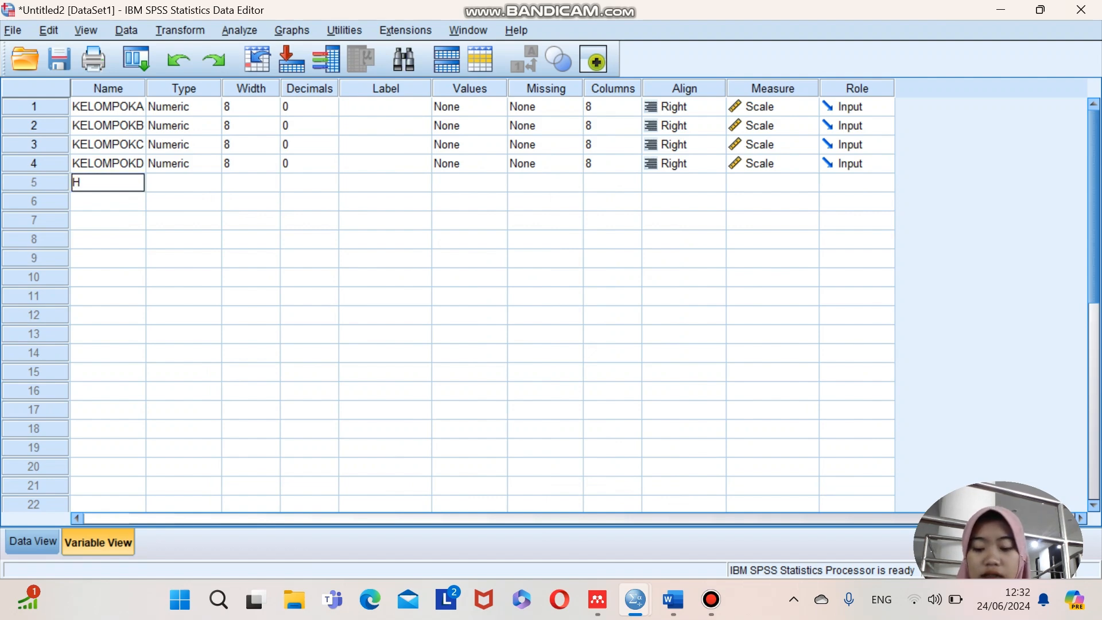
type("ASIL")
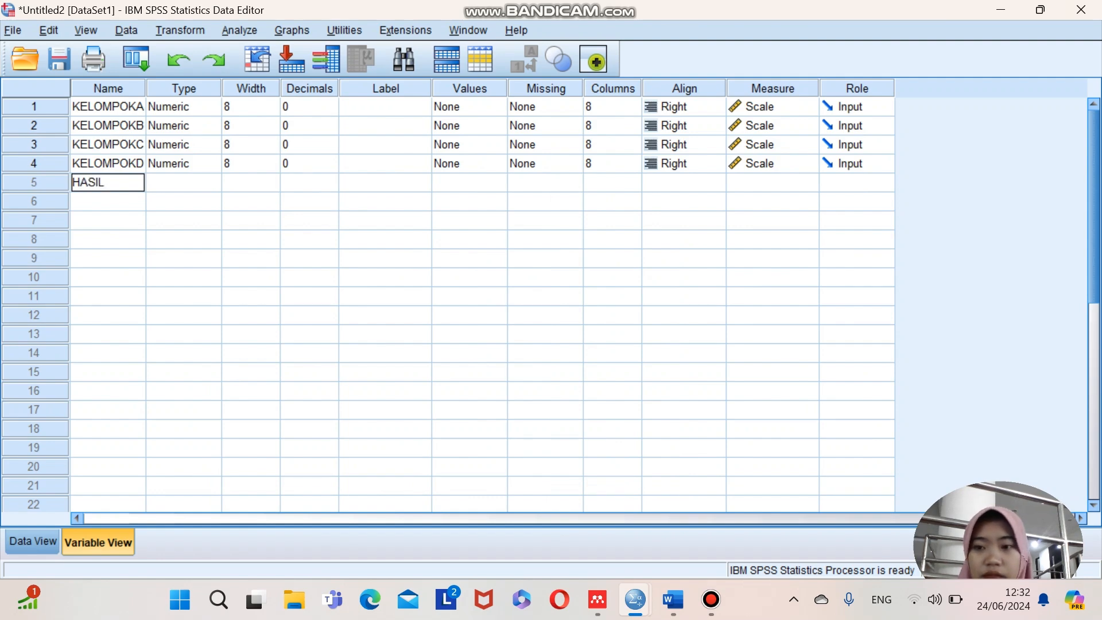
key("Return")
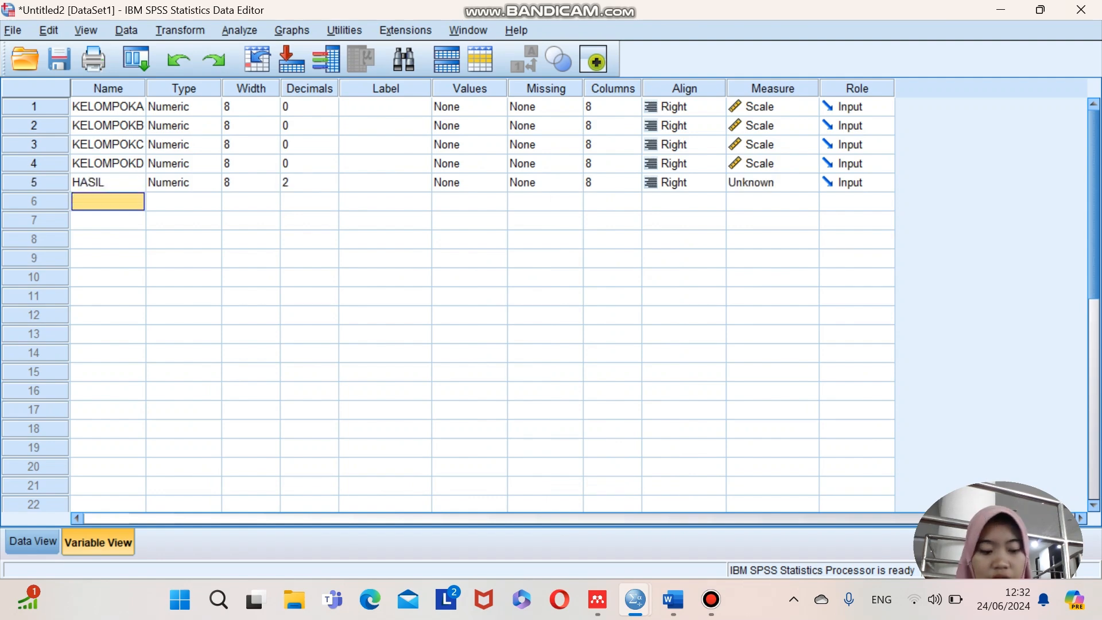
type("KELAS")
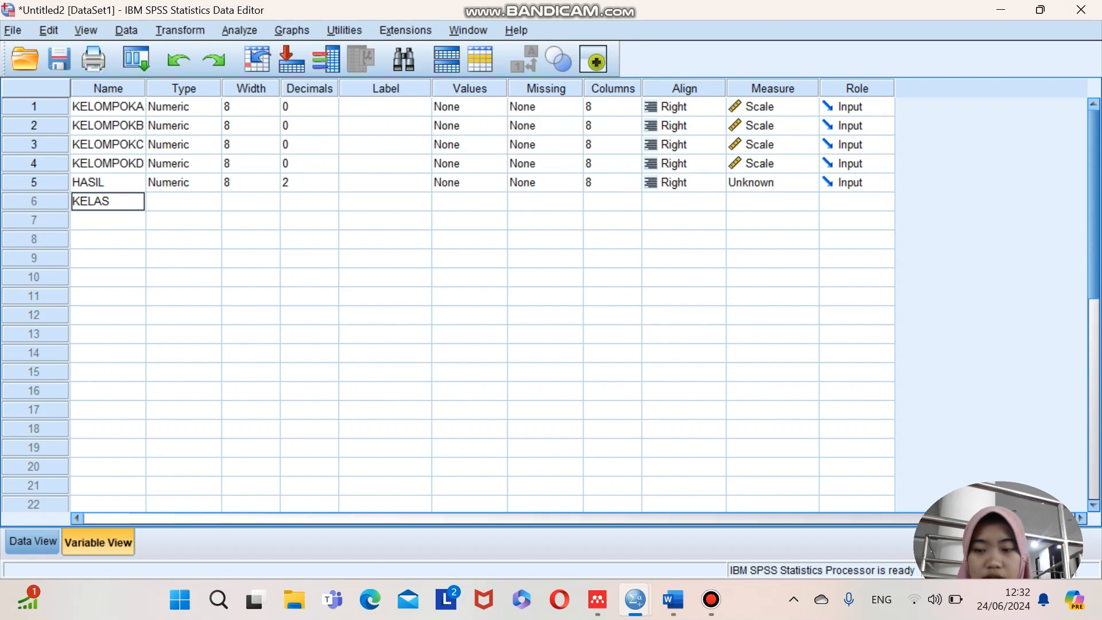
key("Return")
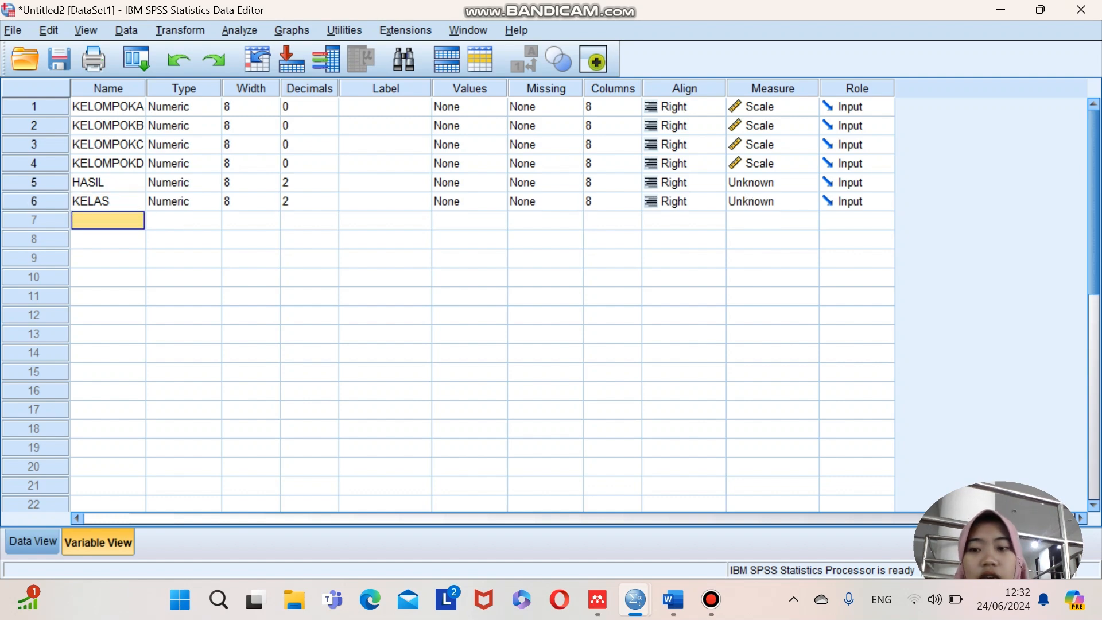
Step: Set the number of decimals to 0 for the HASIL and KELAS variables
left_click(330, 167)
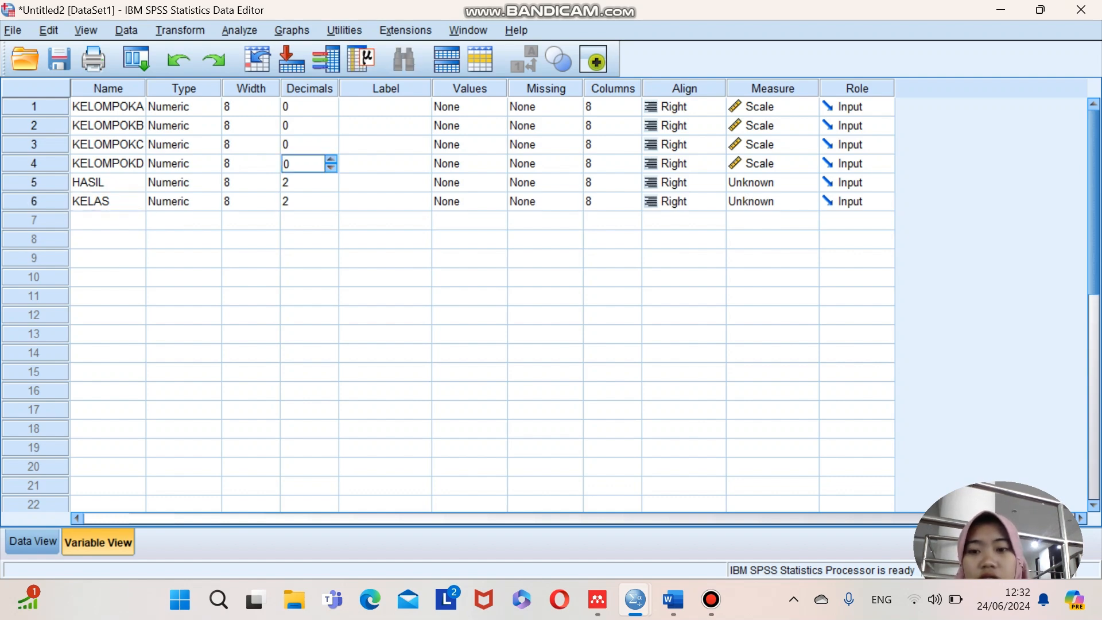
left_click(331, 186)
left_click(330, 186)
left_click(331, 205)
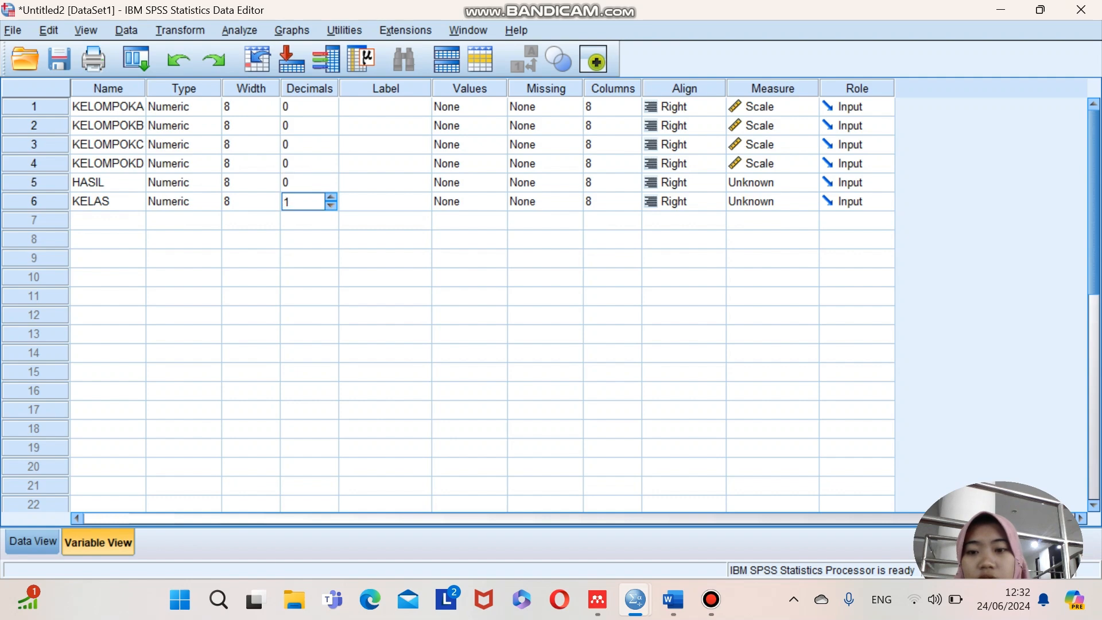
left_click(330, 206)
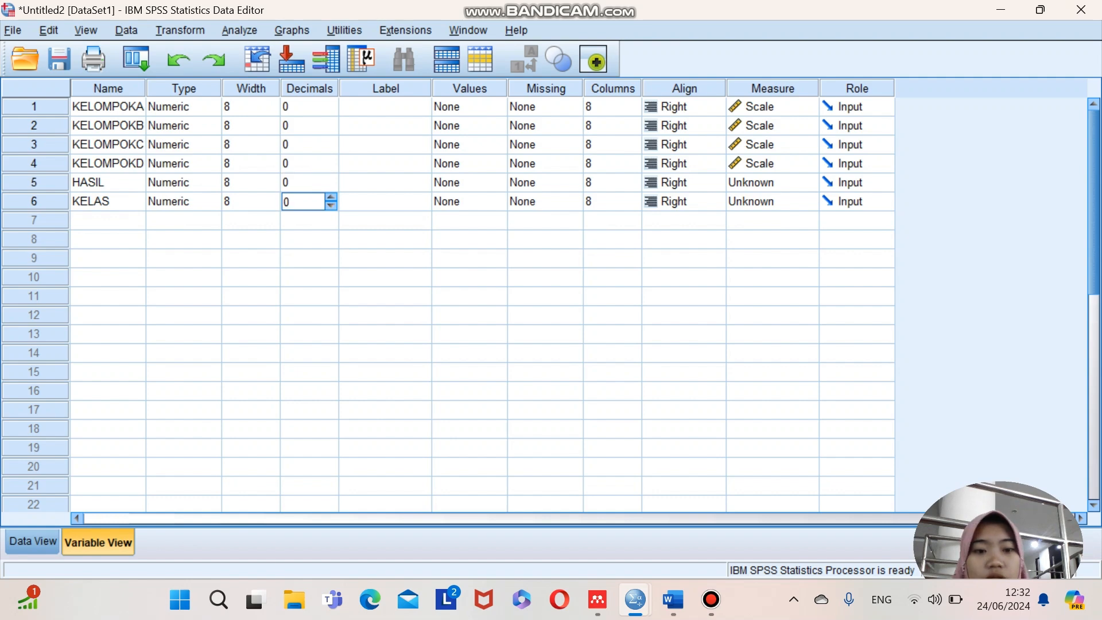
Step: Set the measurement level of HASIL to Scale and KELAS to Nominal, and return to the data values
left_click(807, 183)
left_click(798, 202)
left_click(803, 201)
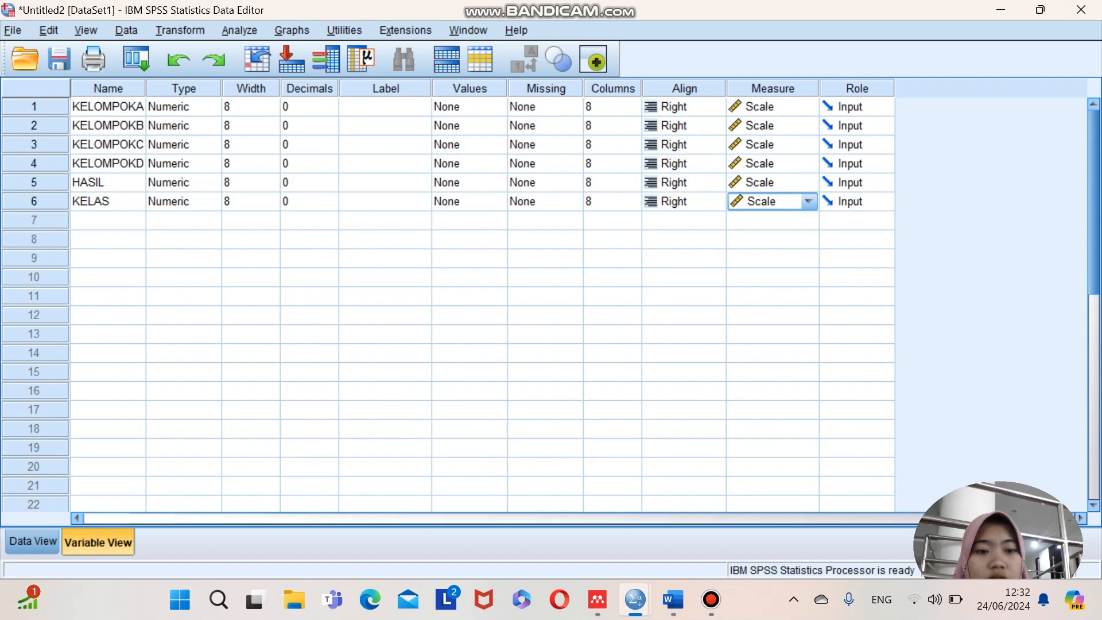
left_click(807, 202)
left_click(768, 255)
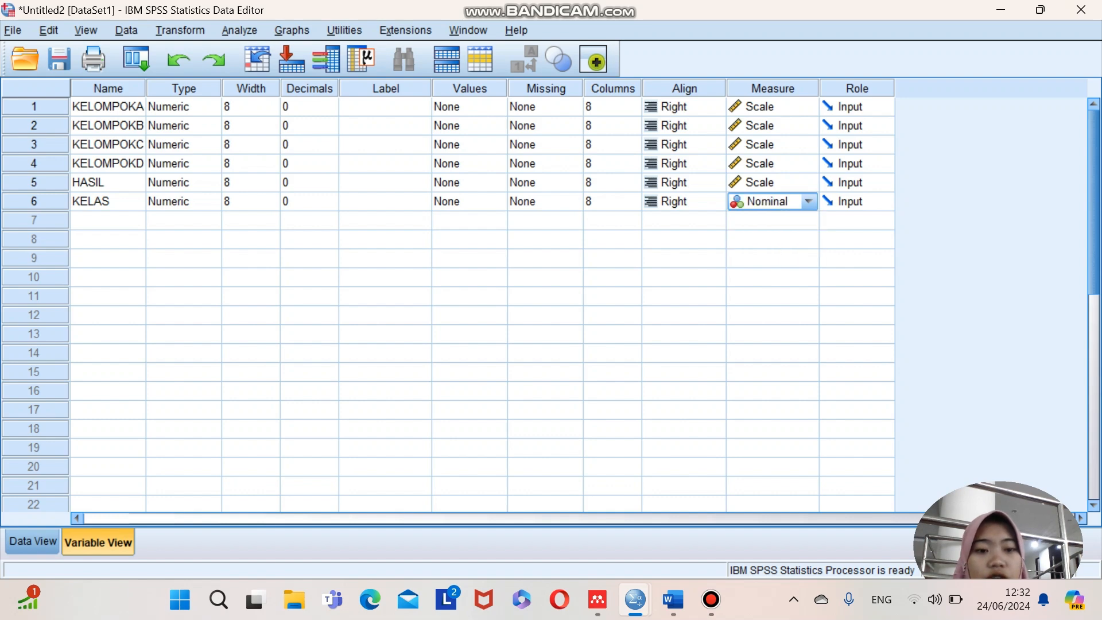
left_click(33, 541)
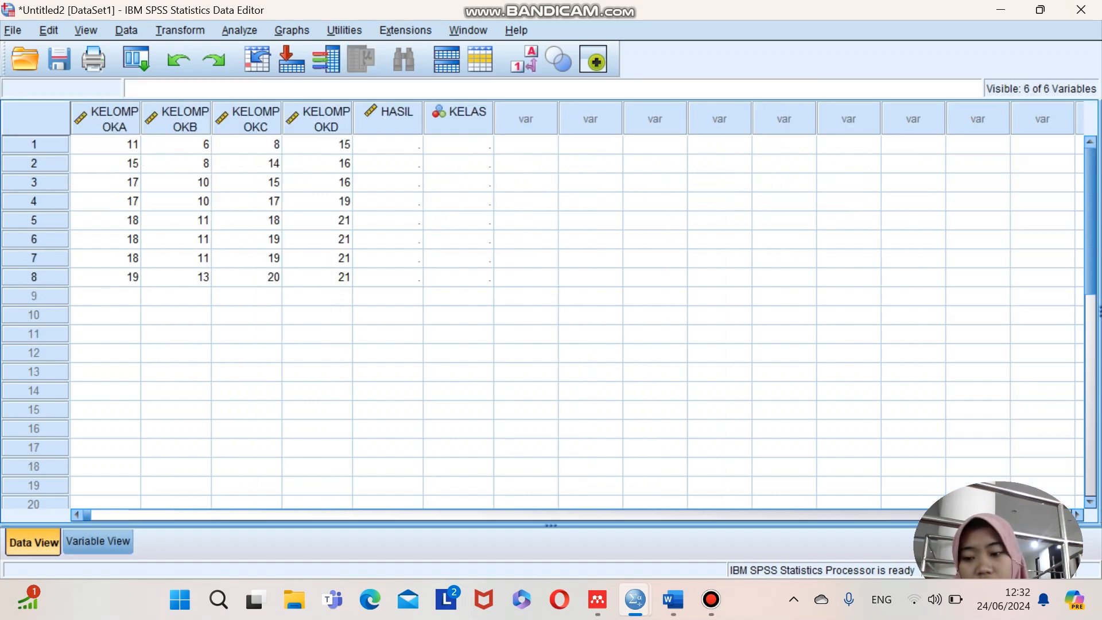
left_click_drag(106, 145, 105, 277)
key("ctrl+v")
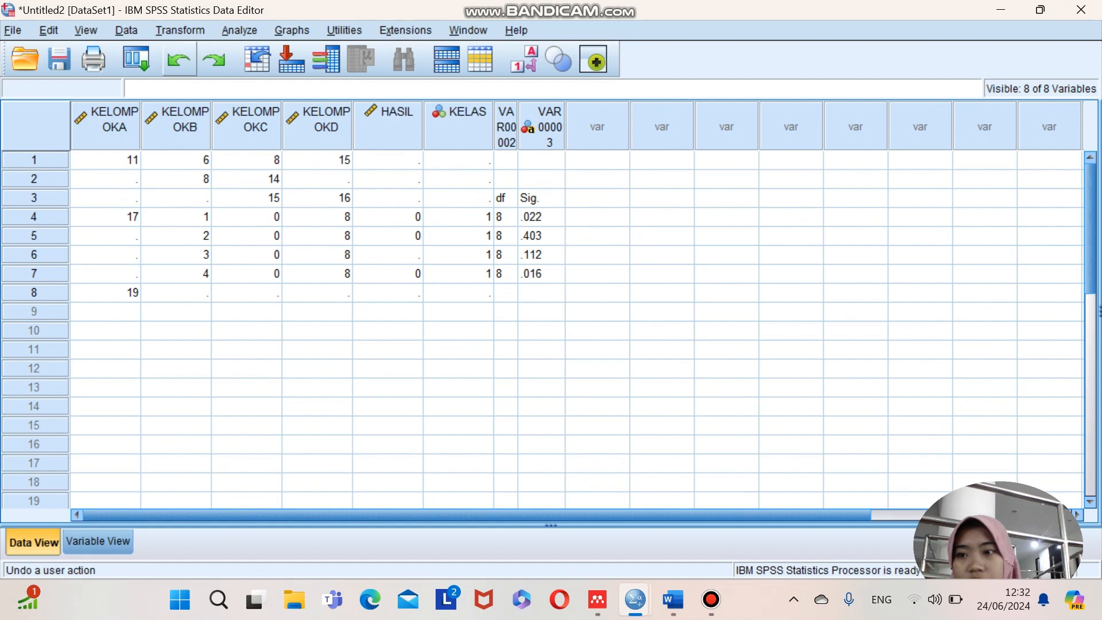
left_click(179, 59)
Step: Copy the eight KELOMPOKA scores into rows 1 to 8 of the HASIL column
left_click_drag(105, 144, 105, 258)
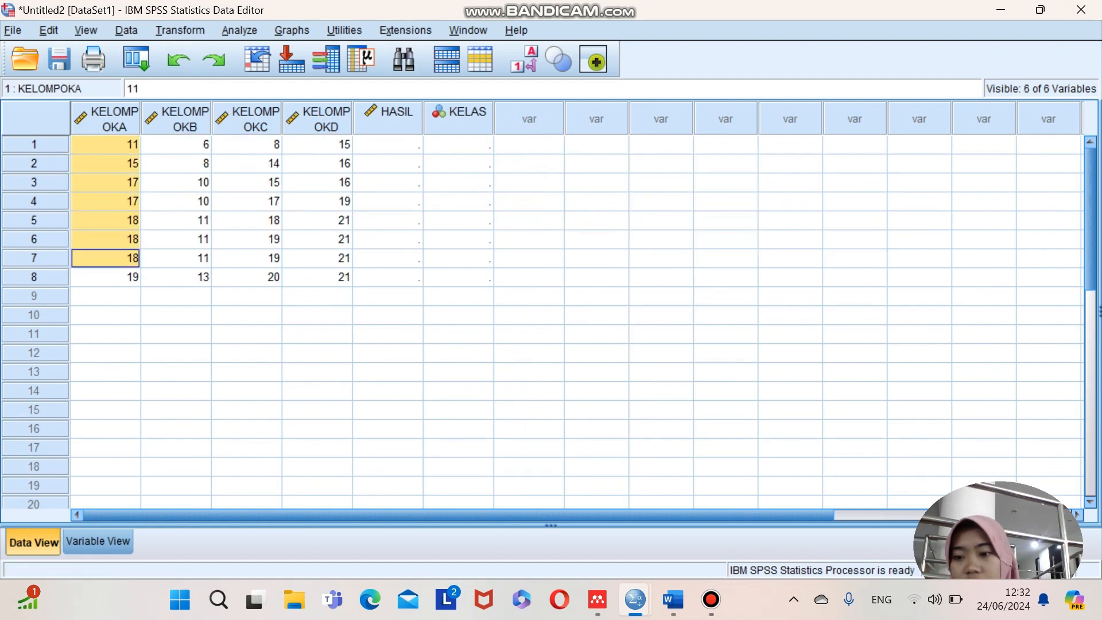
left_click_drag(106, 144, 106, 277)
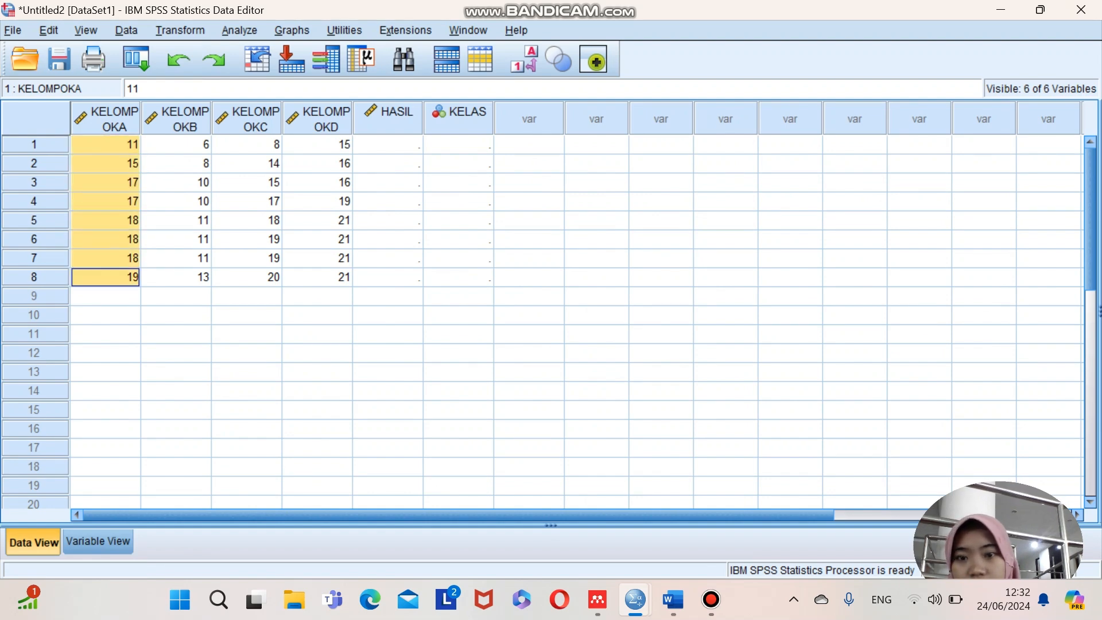
left_click(388, 144)
left_click_drag(388, 144, 387, 277)
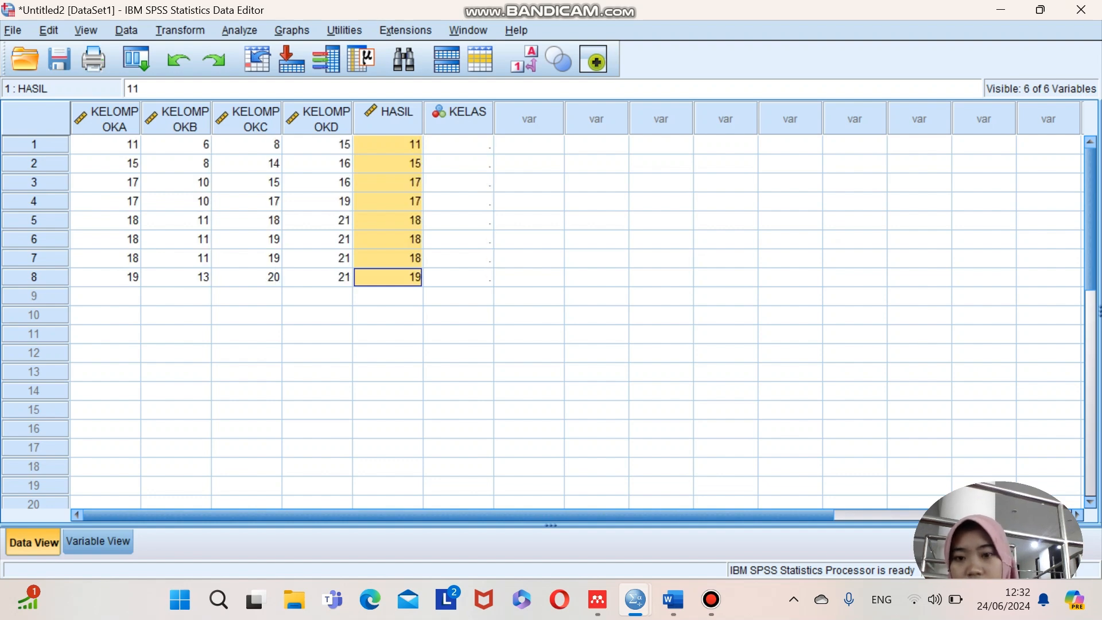
Step: Copy the eight KELOMPOKB scores into rows 9 to 16 of the HASIL column
left_click_drag(177, 145, 176, 277)
key("ctrl+c")
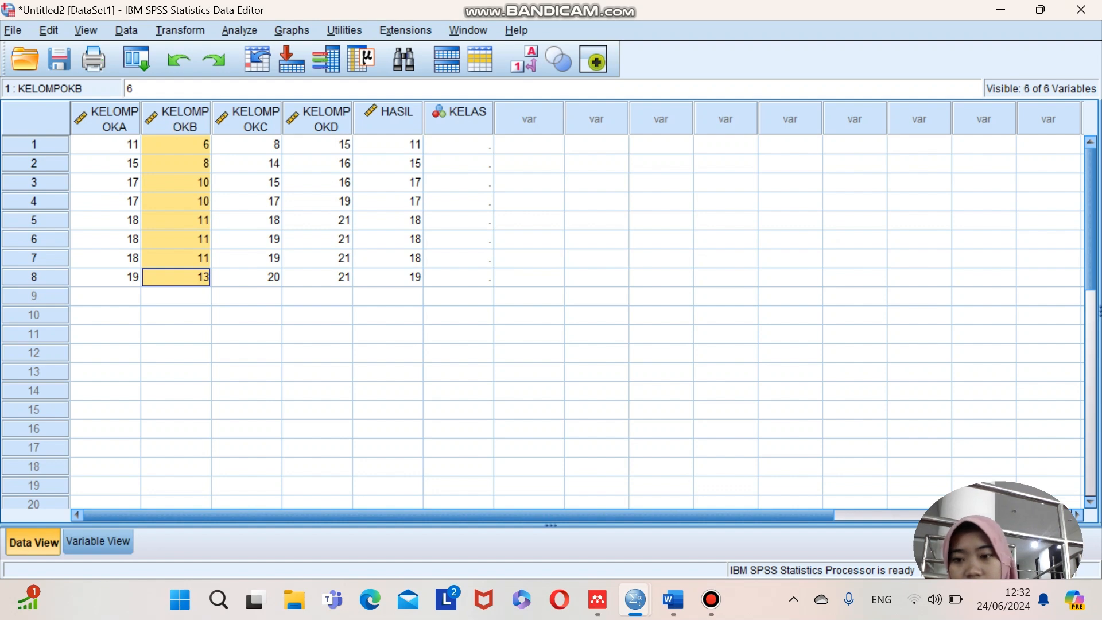
left_click_drag(388, 296, 388, 429)
key("ctrl+v")
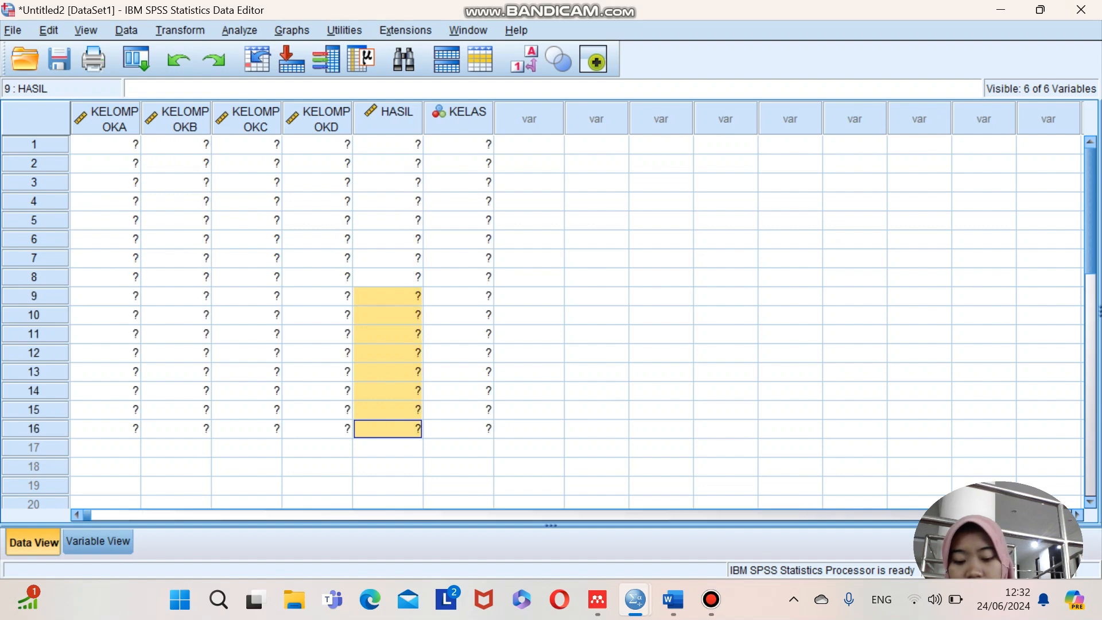
Step: Copy the eight KELOMPOKC scores into rows 17 to 24 of the HASIL column
left_click_drag(247, 144, 246, 277)
key("ctrl+c")
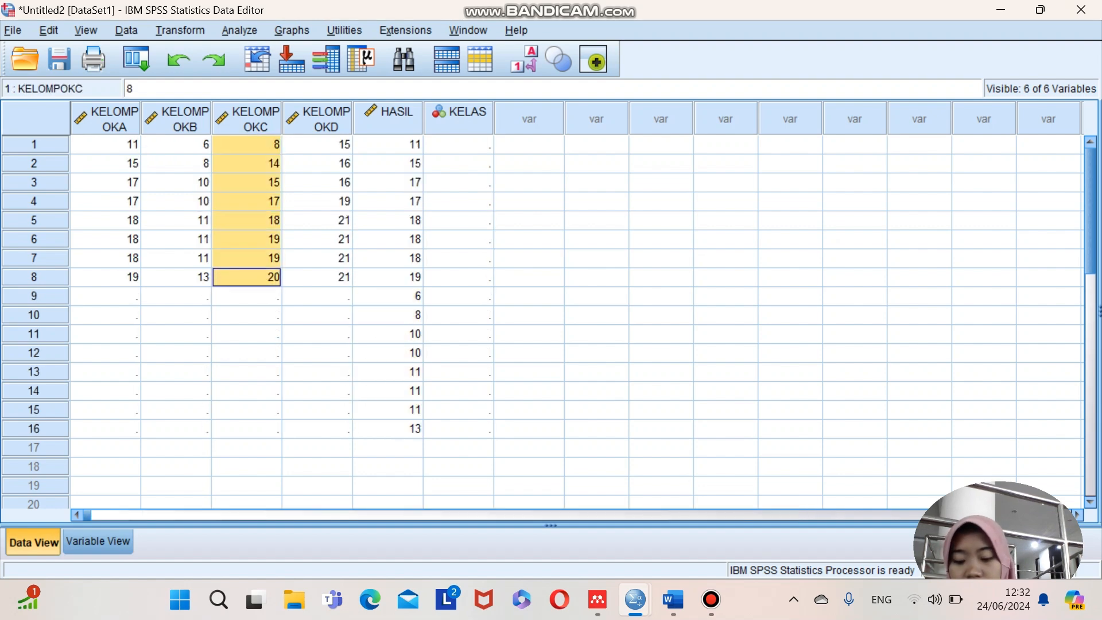
left_click_drag(387, 448, 388, 506)
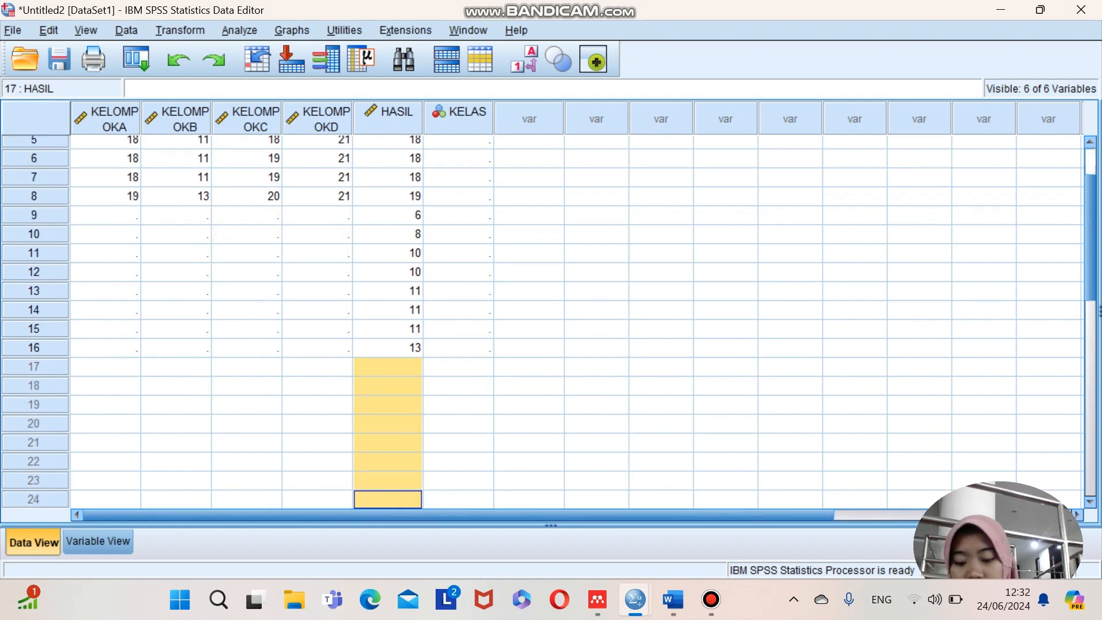
key("ctrl+v")
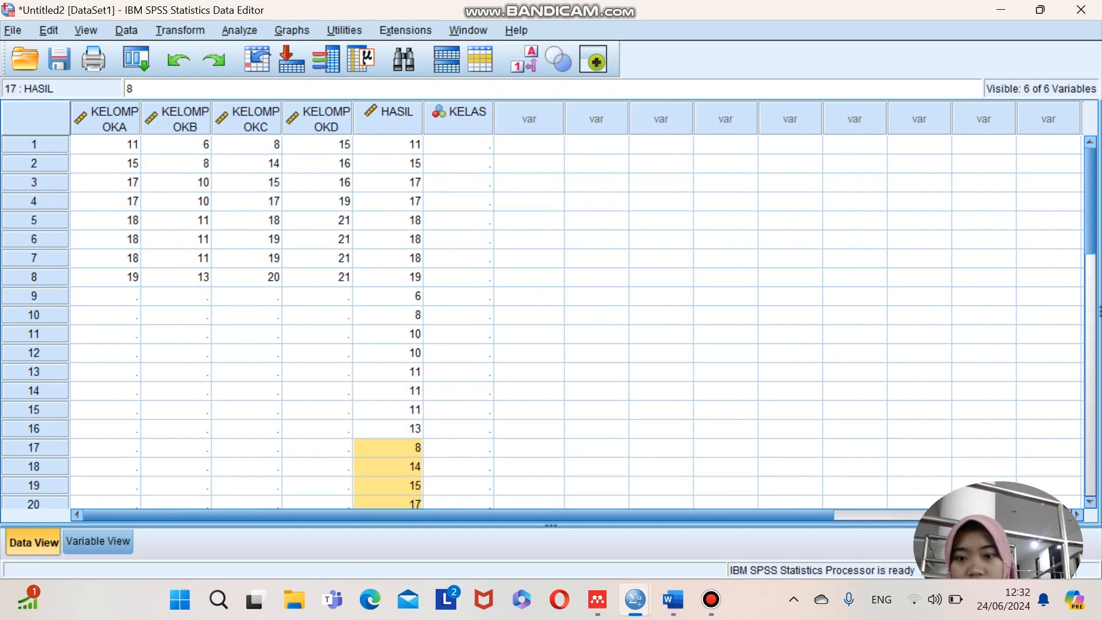
Step: Copy the eight KELOMPOKD scores into rows 25 to 32 of the HASIL column
left_click_drag(317, 144, 317, 277)
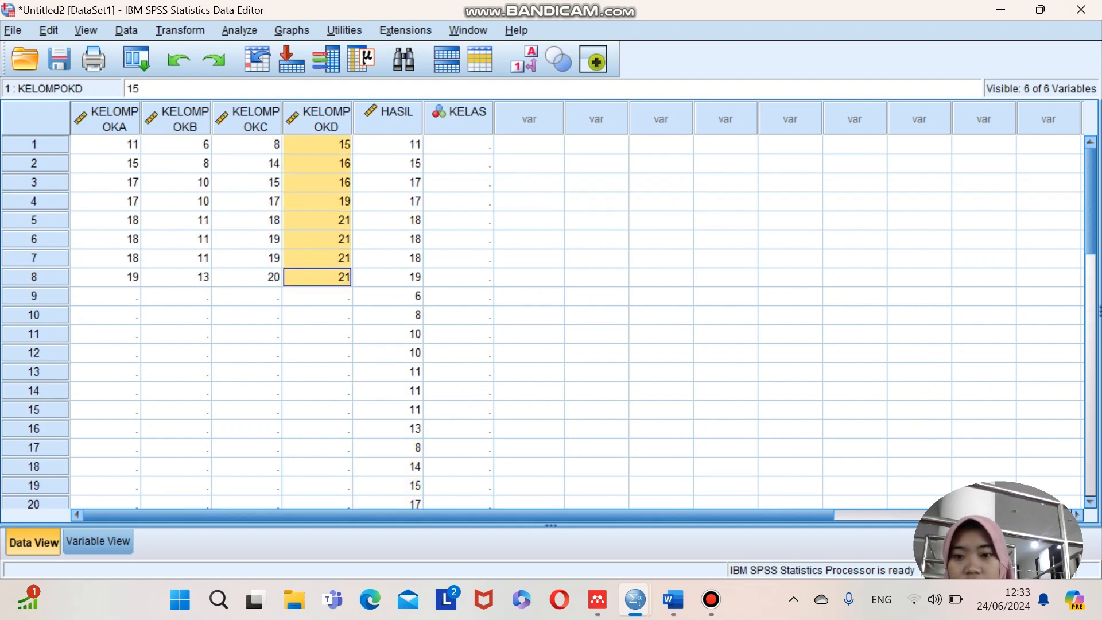
scroll(551, 322, "down", 9)
scroll(551, 321, "up", 3)
left_click_drag(388, 258, 388, 391)
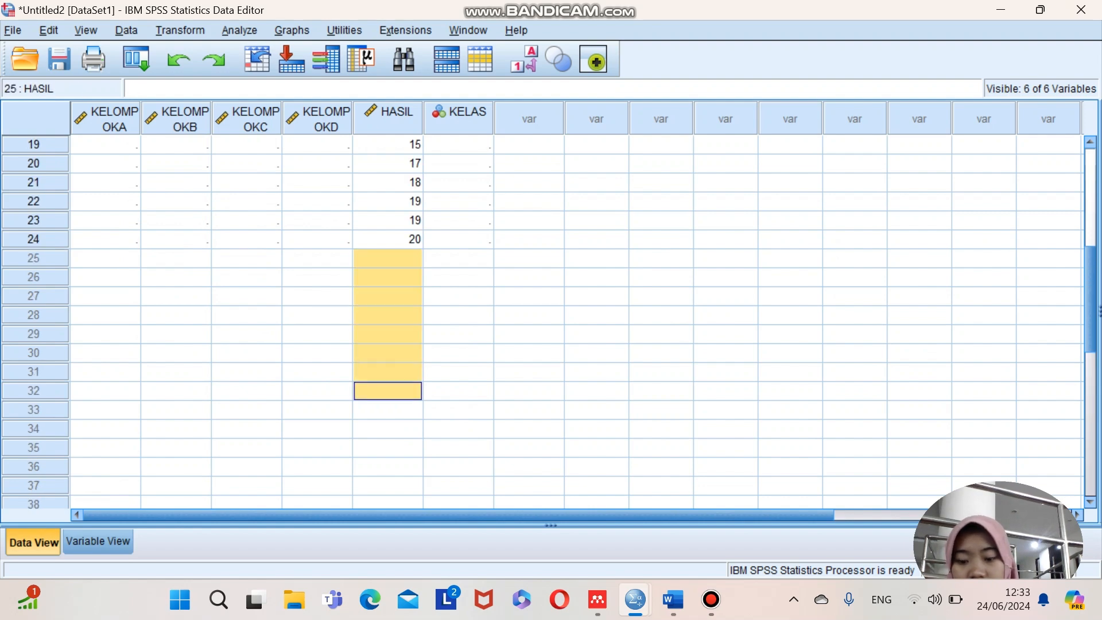
key("ctrl+v")
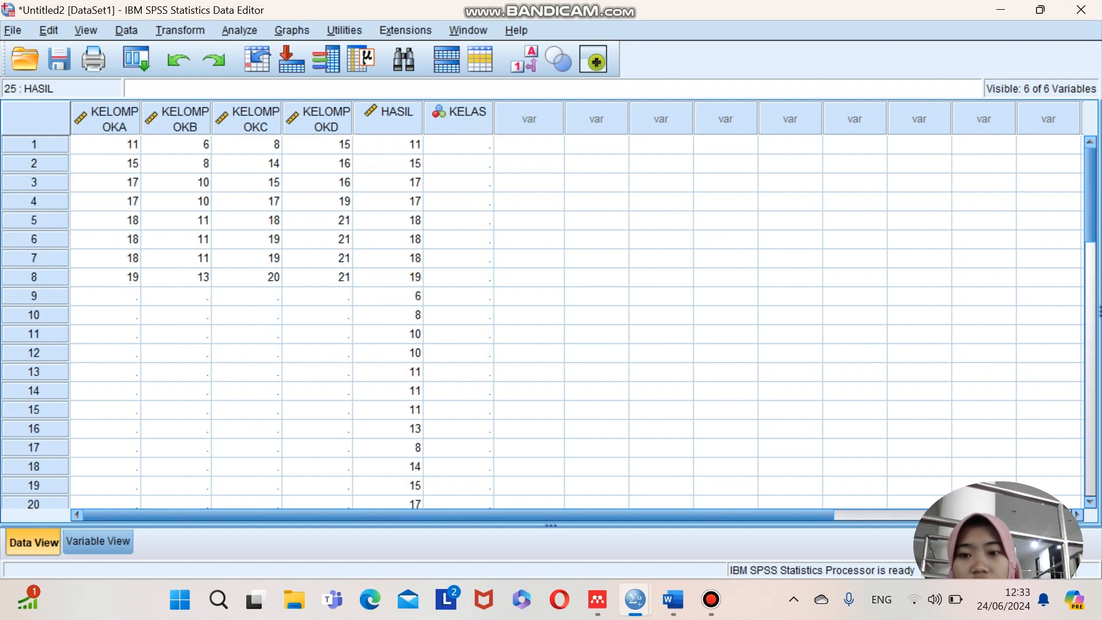
scroll(550, 321, "down", 9)
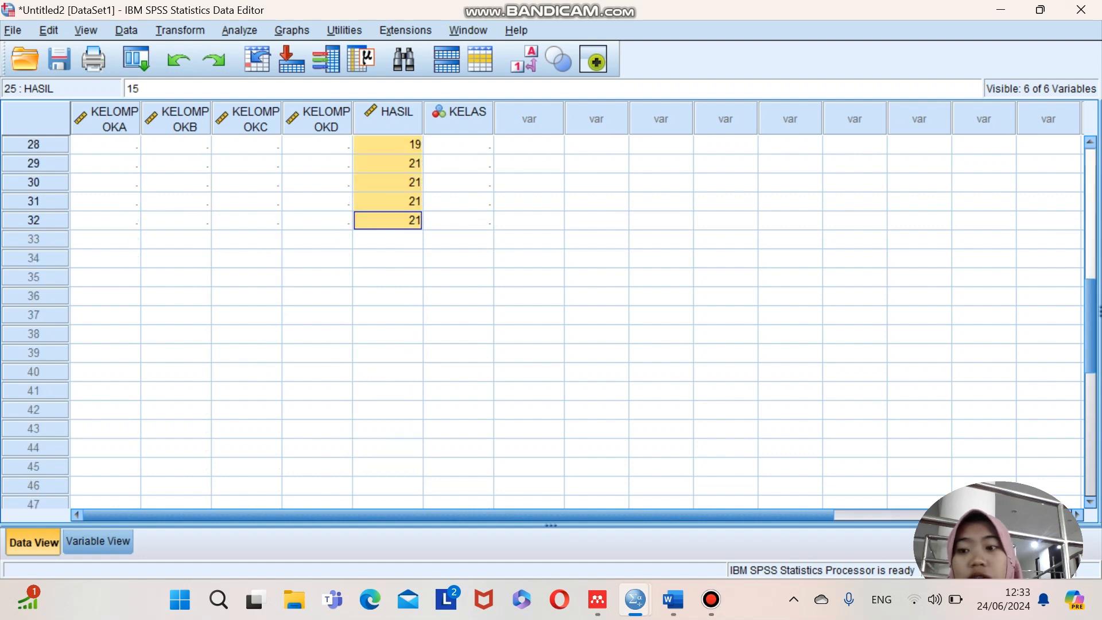
Step: Enter the class code 1 in the KELAS column for rows 1 to 8, the group A scores
scroll(550, 321, "up", 9)
left_click(458, 145)
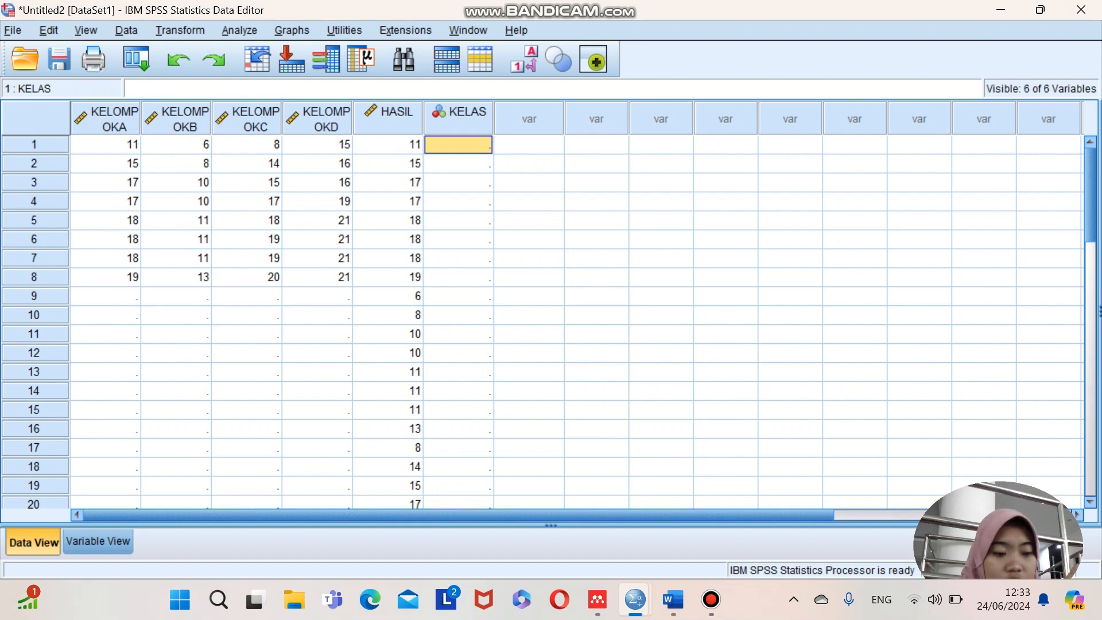
type("1")
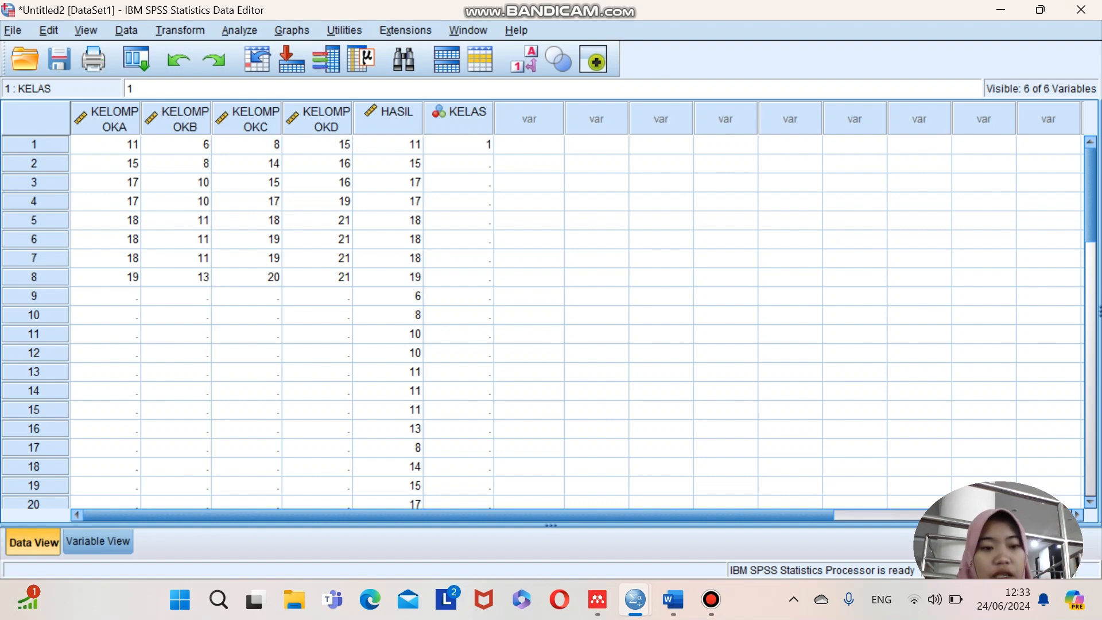
key("Return")
type("1")
key("Return")
type("1")
key("Return")
type("1 1")
key("Return")
key("Return")
type("11")
key("BackSpace")
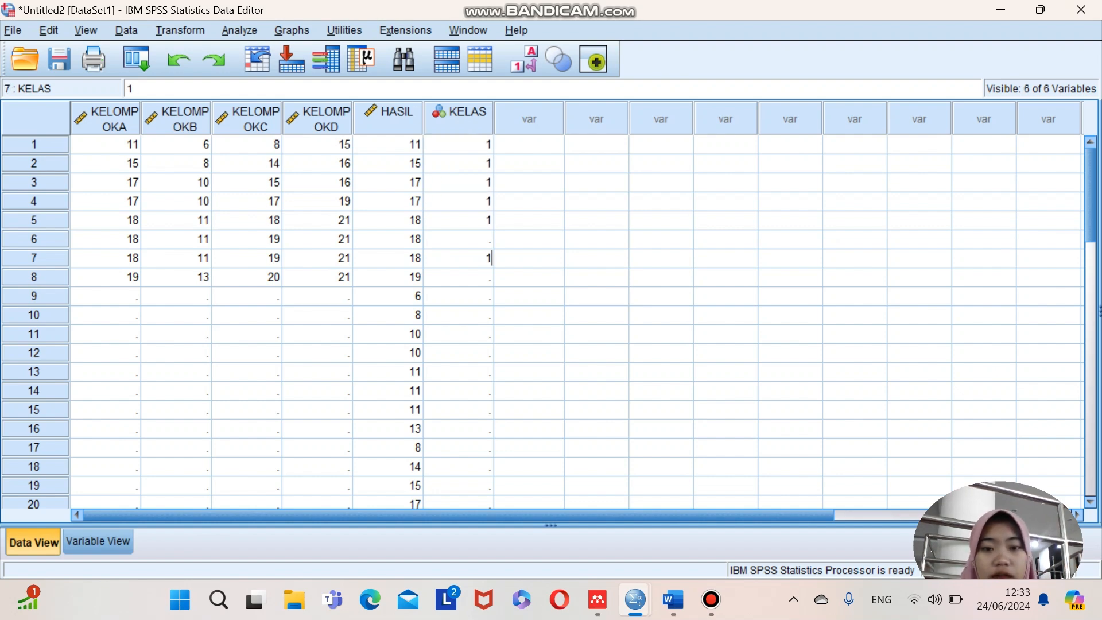
key("Up")
type("1")
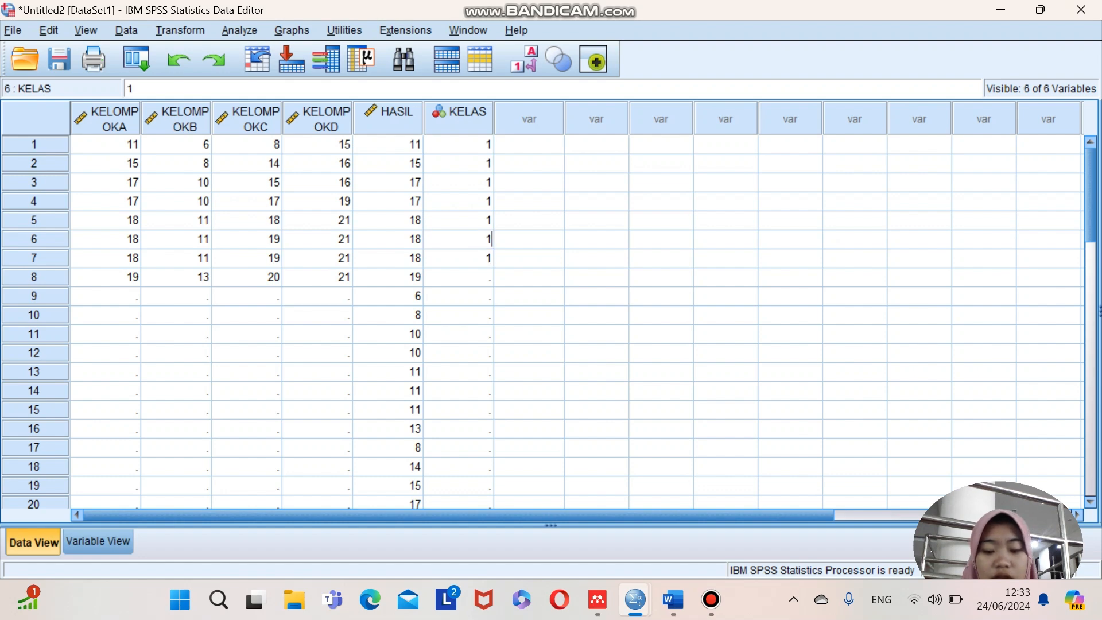
key("Return")
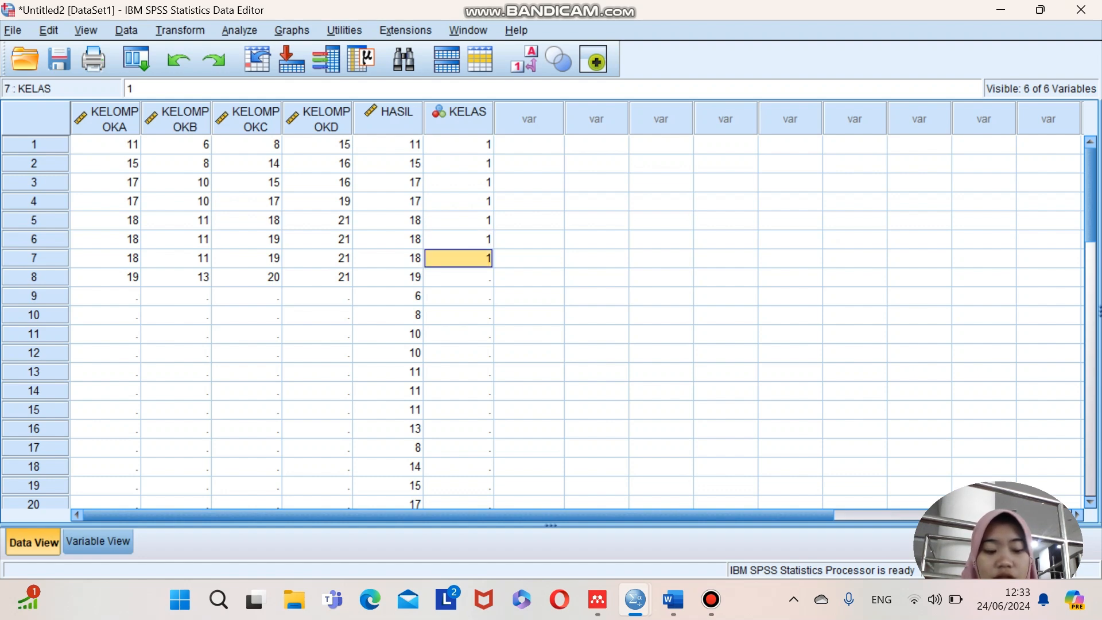
key("Return")
type("1")
key("Return")
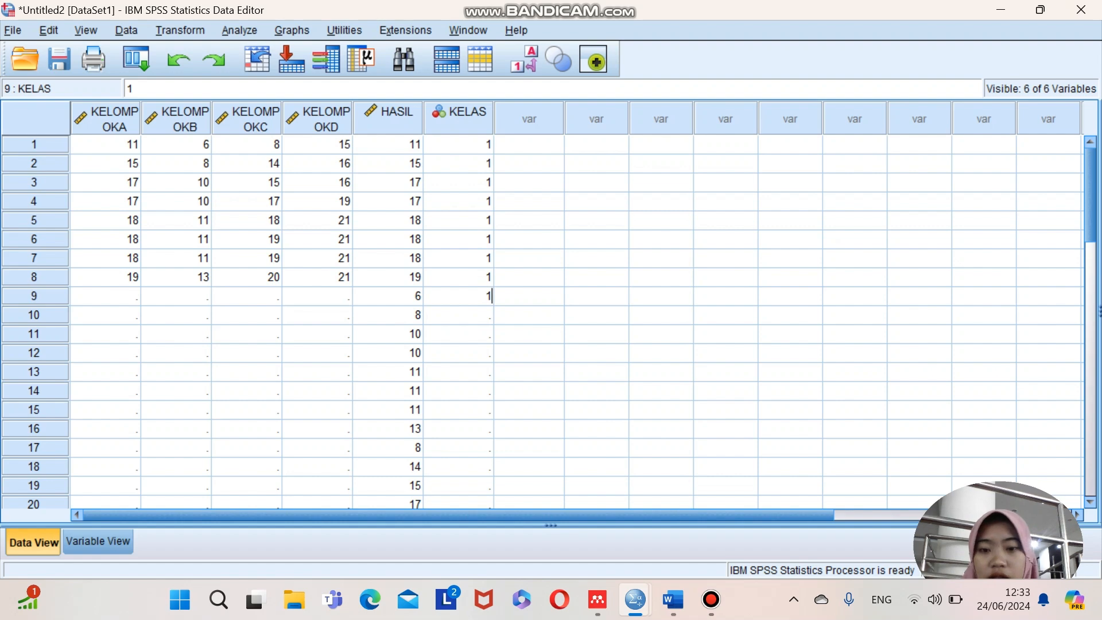
Step: Enter the class code 2 in the KELAS column for rows 9 to 16, the group B scores
key("BackSpace")
type("2")
key("Return")
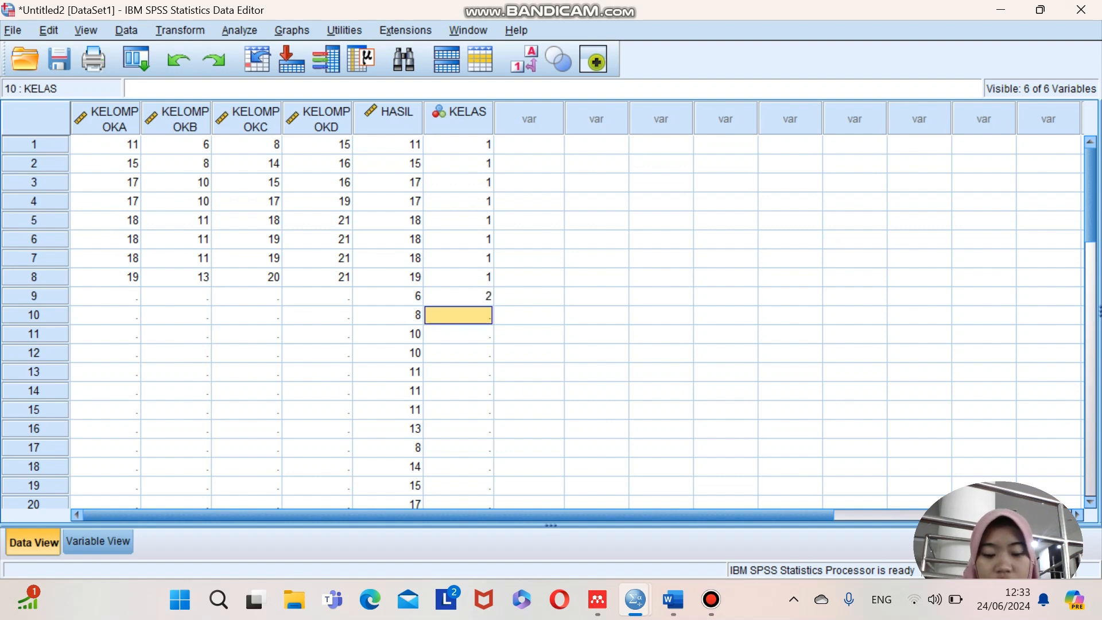
type("2")
key("Return")
type("2")
key("Return")
type("2")
key("Return")
type("2")
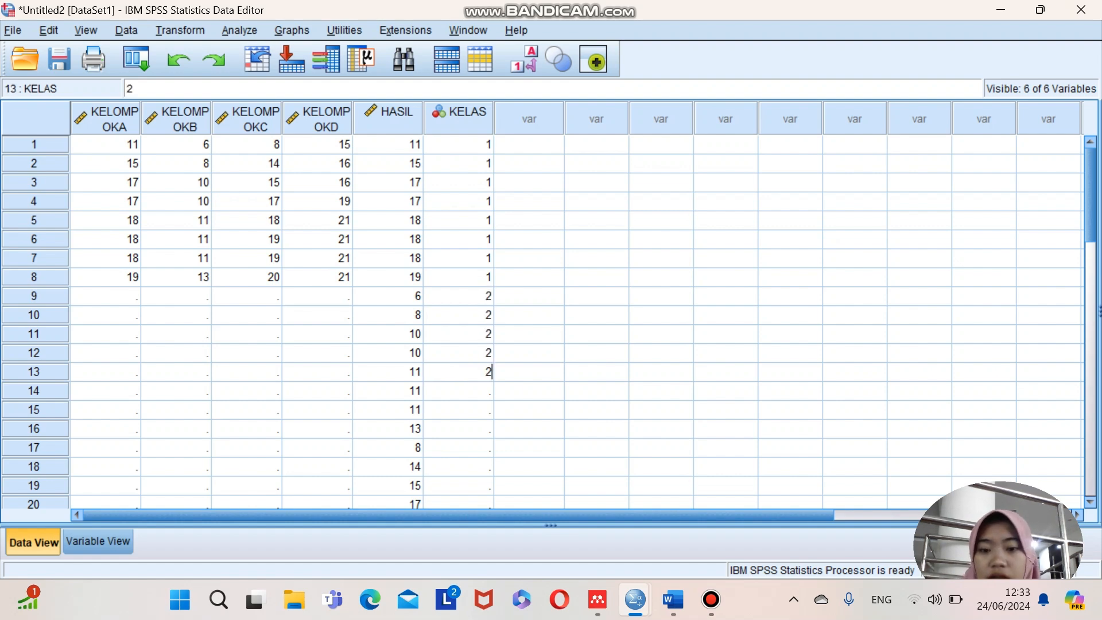
key("Return")
type("2")
key("Return")
type("2")
key("Return")
type("2")
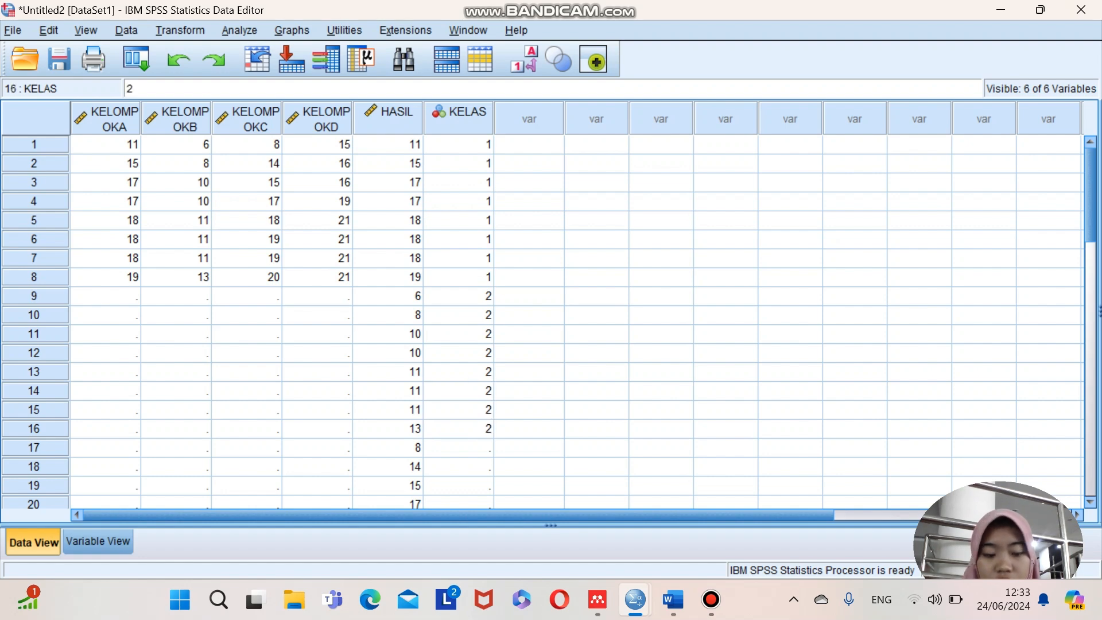
Step: Enter the class code 3 in the KELAS column for rows 17 to 24, the group C scores
key("Return")
type("3")
key("Return")
type("3")
key("Return")
type("3")
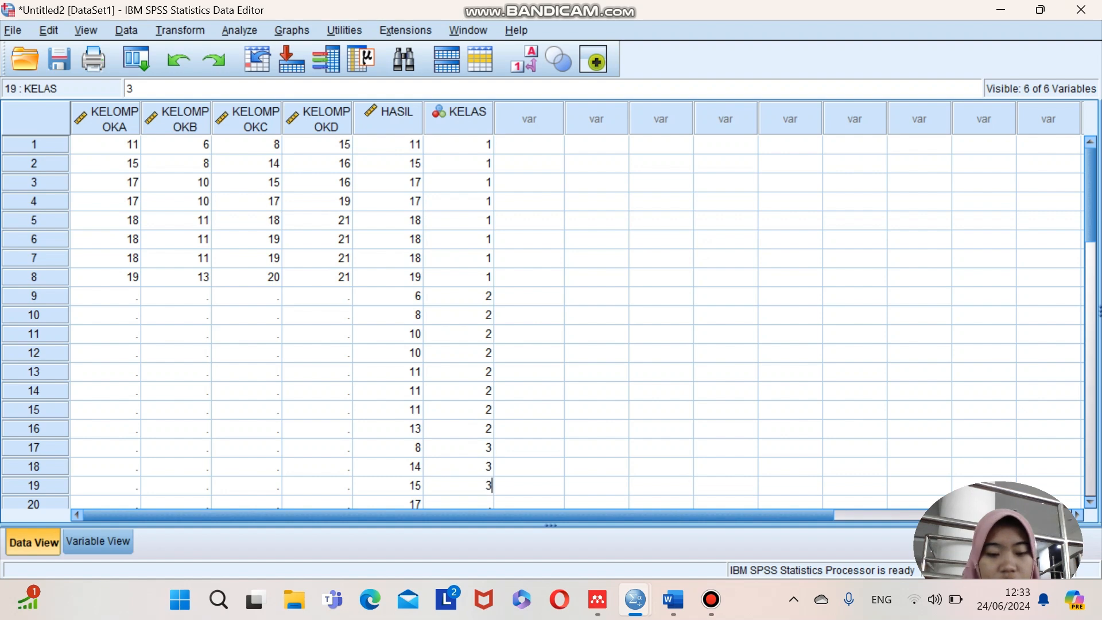
key("Return")
type("33")
key("Return")
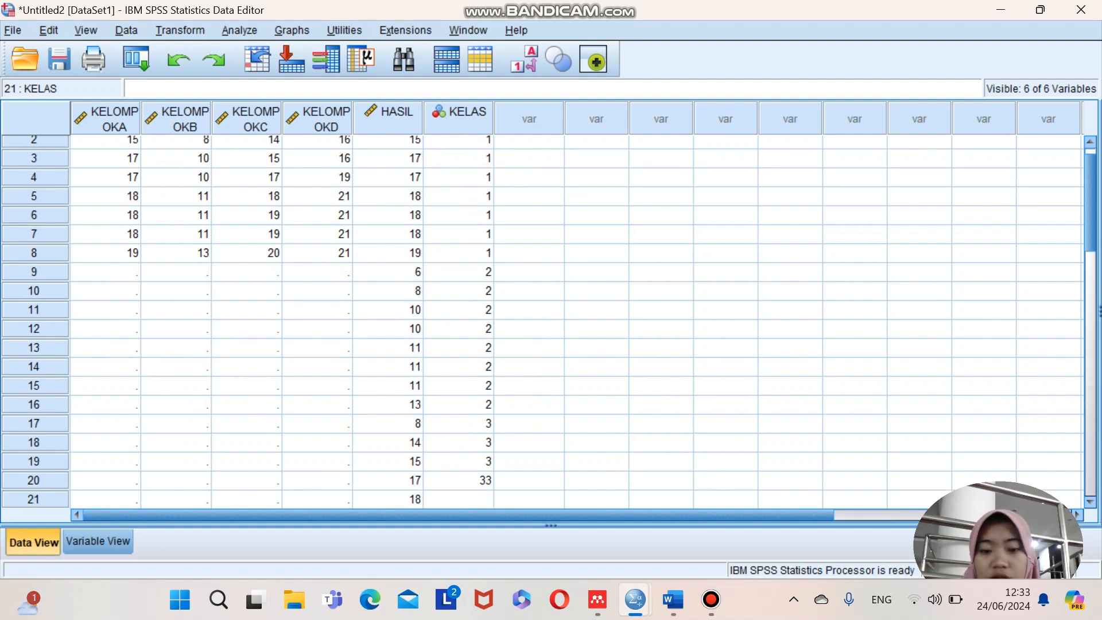
key("Left")
key("Right")
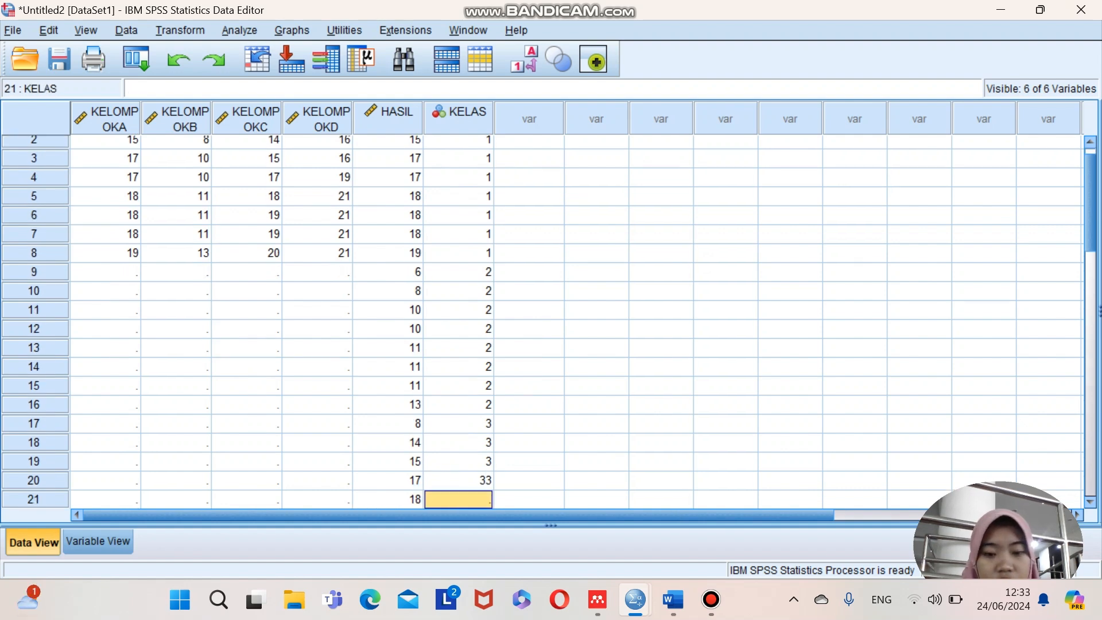
key("Up")
key("Up")
key("Down")
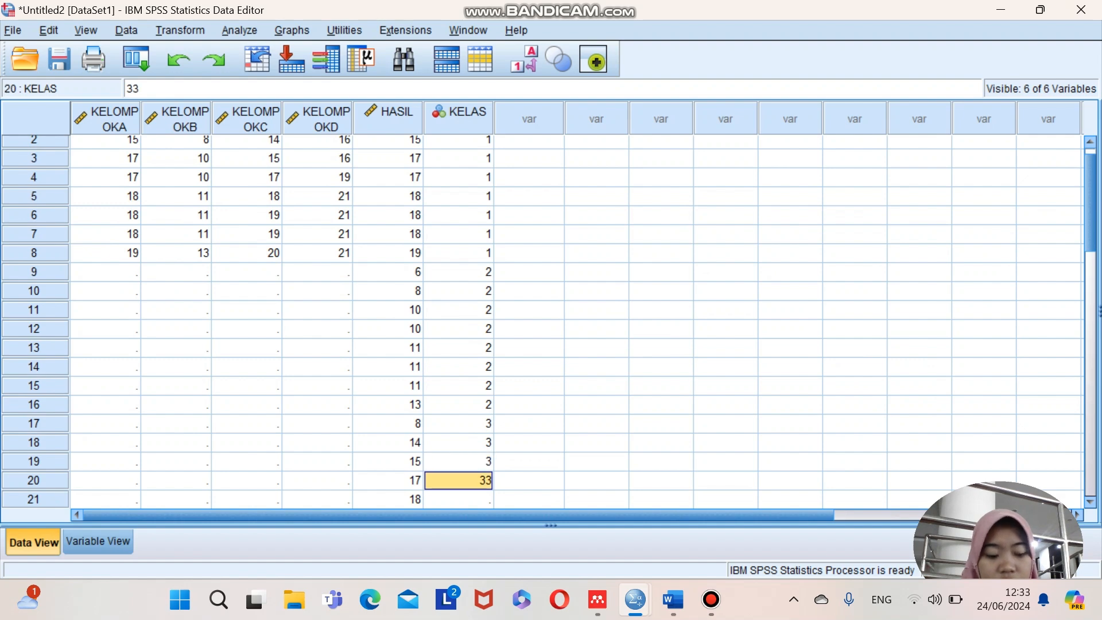
key("BackSpace")
type("3")
key("Return")
type("3")
key("Return")
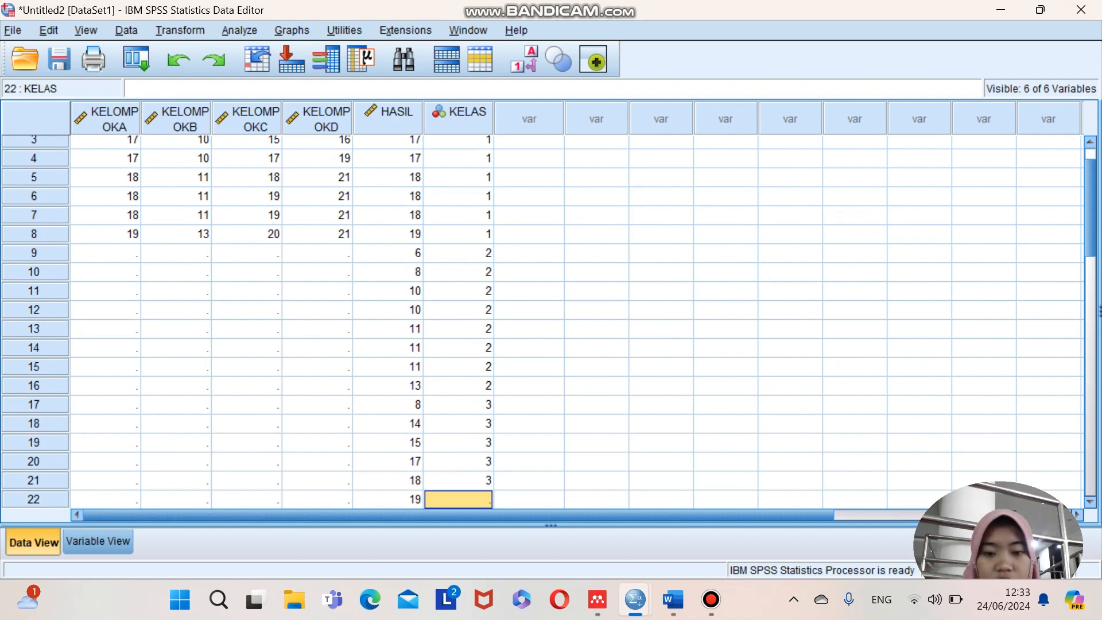
type("3")
key("Return")
type("3")
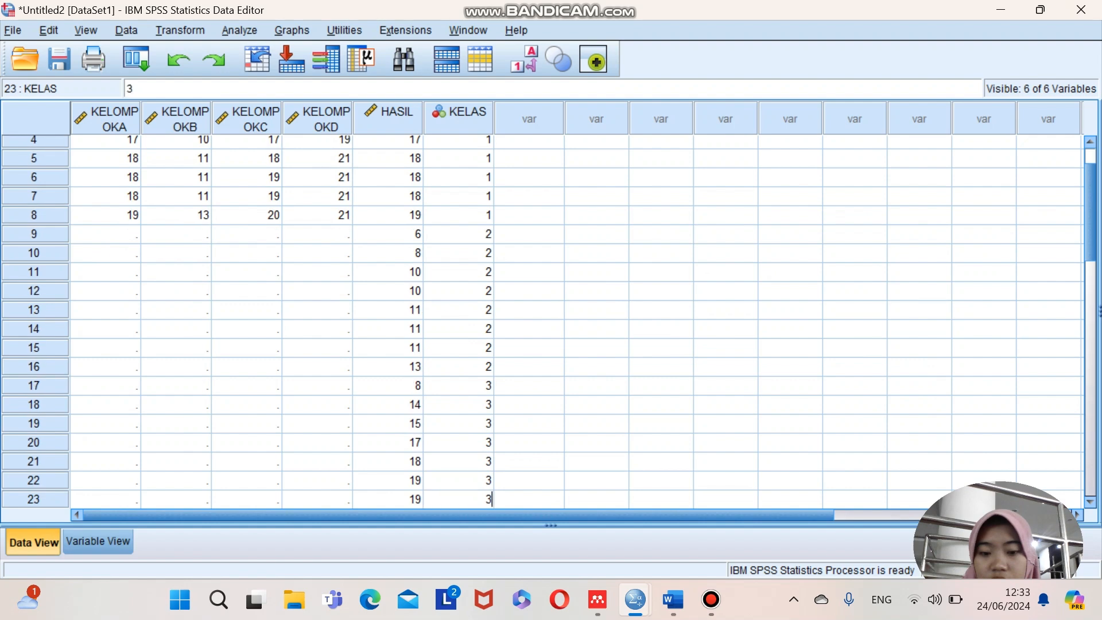
key("Return")
type("3")
key("Return")
Step: Enter the class code 4 in the KELAS column for rows 25 to 32, the group D scores
type("4")
key("Return")
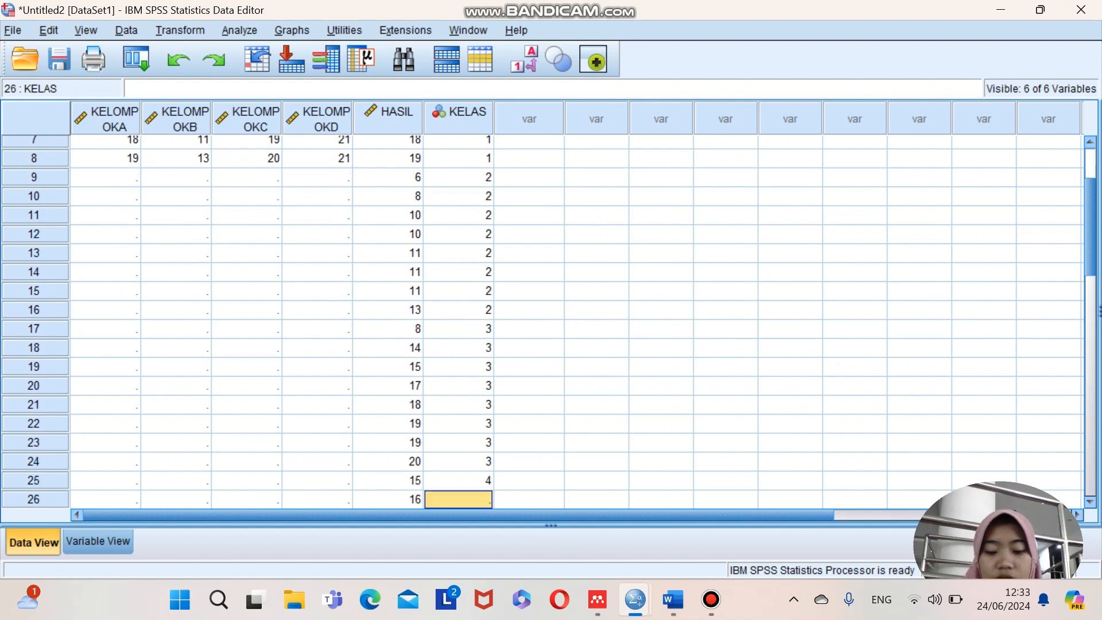
type("4")
key("Return")
type("4 4 4 4")
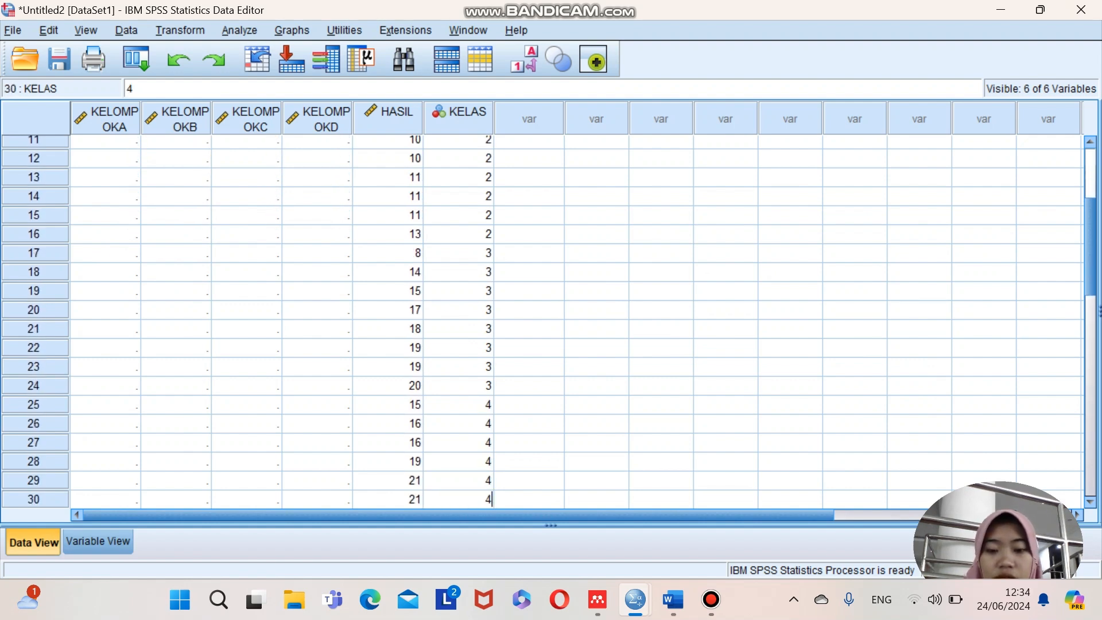
key("Return")
type("4")
key("Return")
type("4")
key("Return")
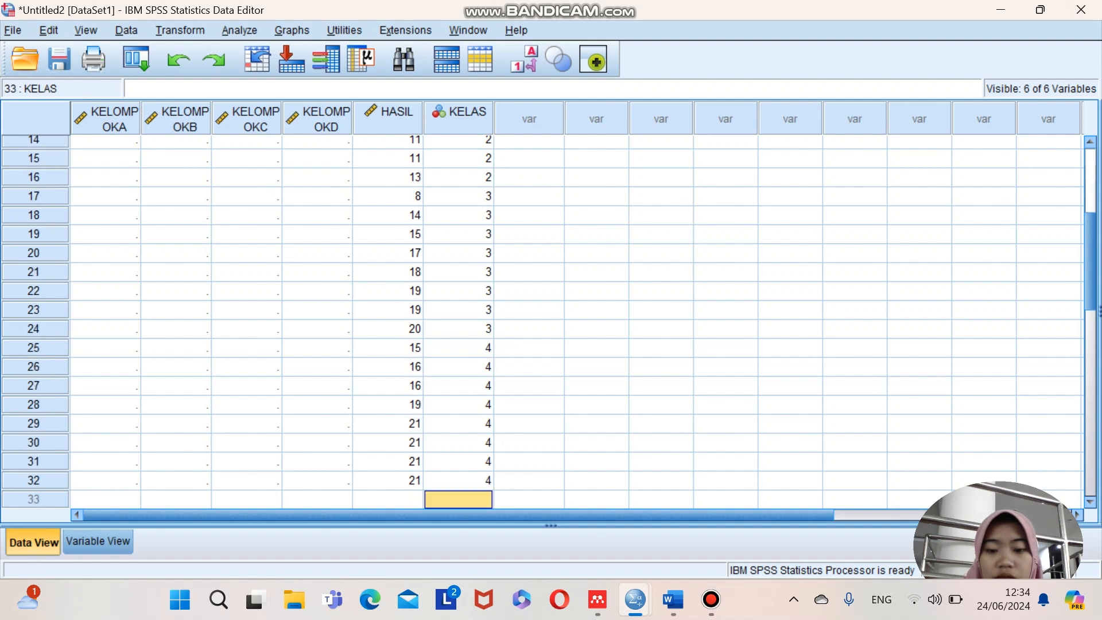
type("4")
key("BackSpace")
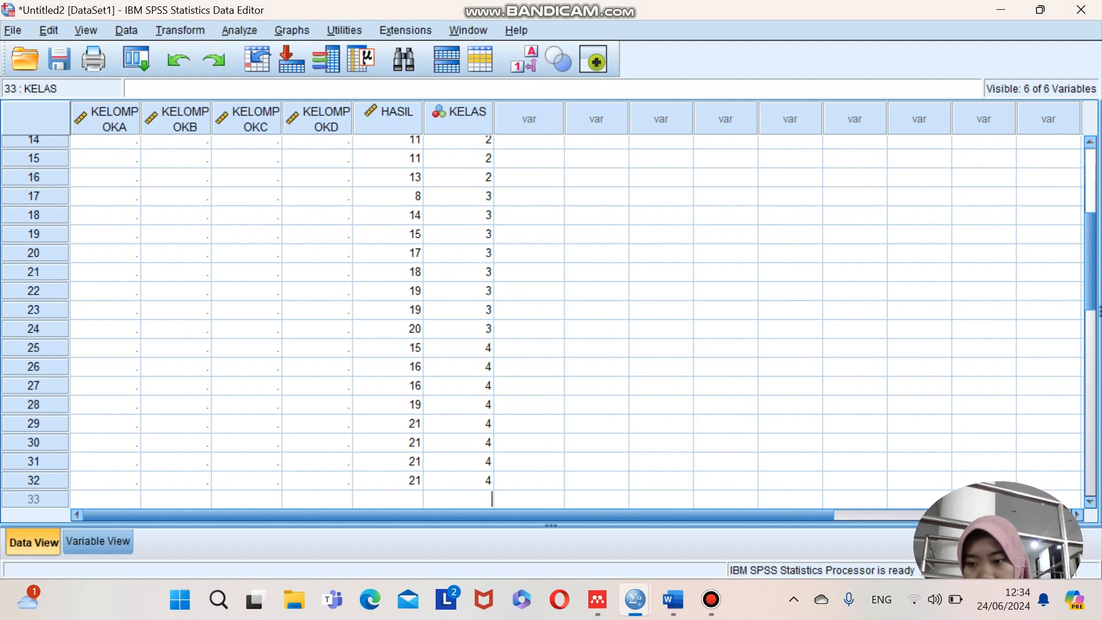
Step: Open the Explore analysis and remove KELOMPOKA, KELOMPOKB, KELOMPOKC and KELOMPOKD from its dependent variables
scroll(550, 321, "up", 5)
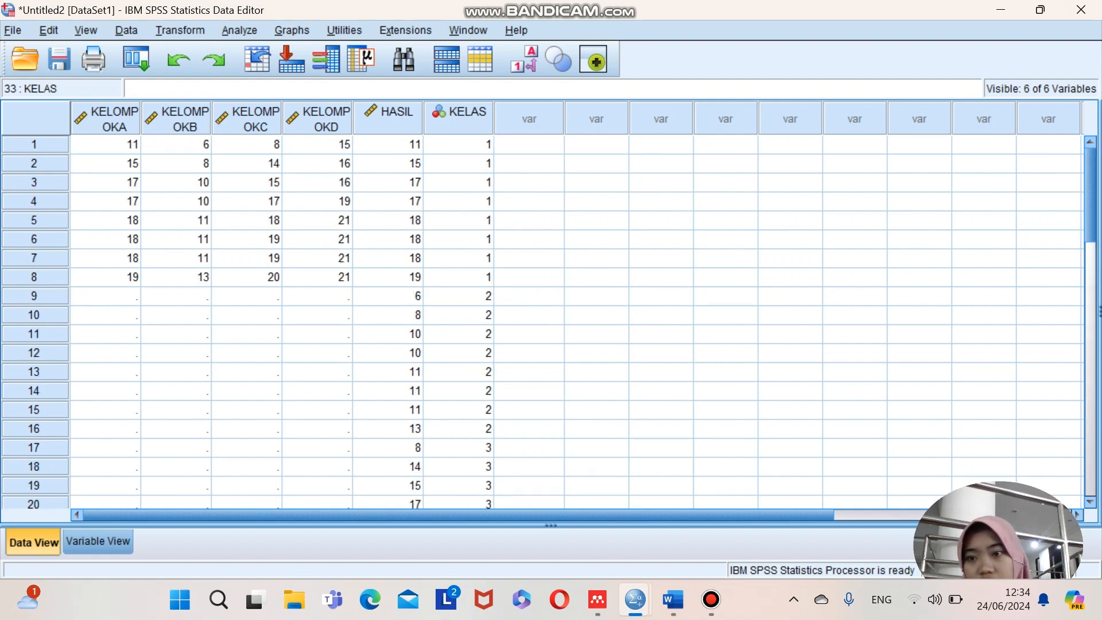
left_click(239, 30)
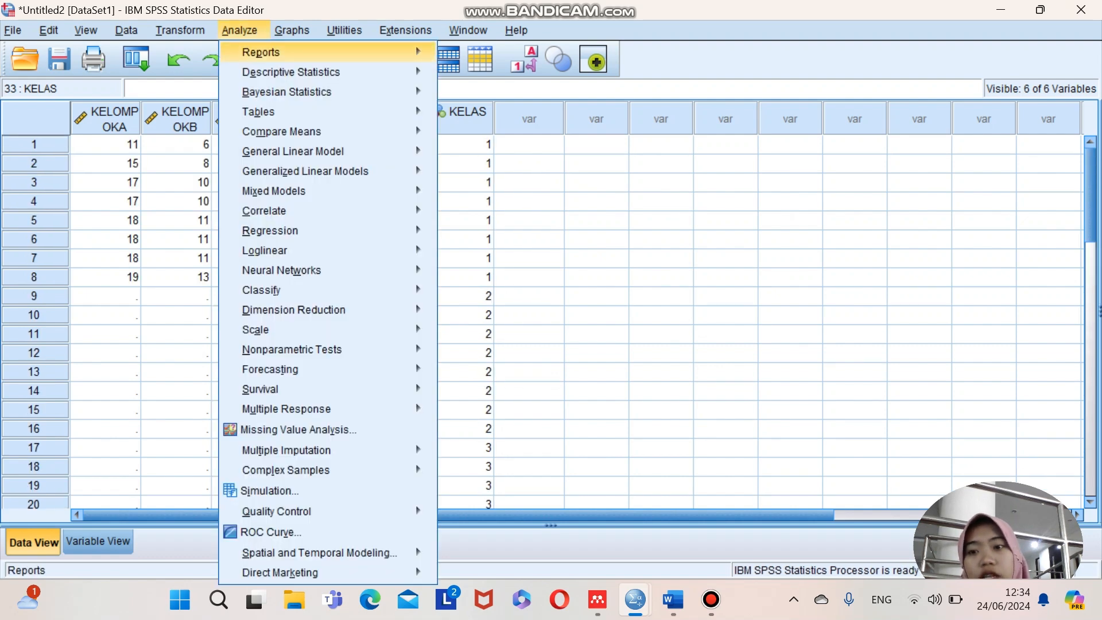
mouse_move(291, 72)
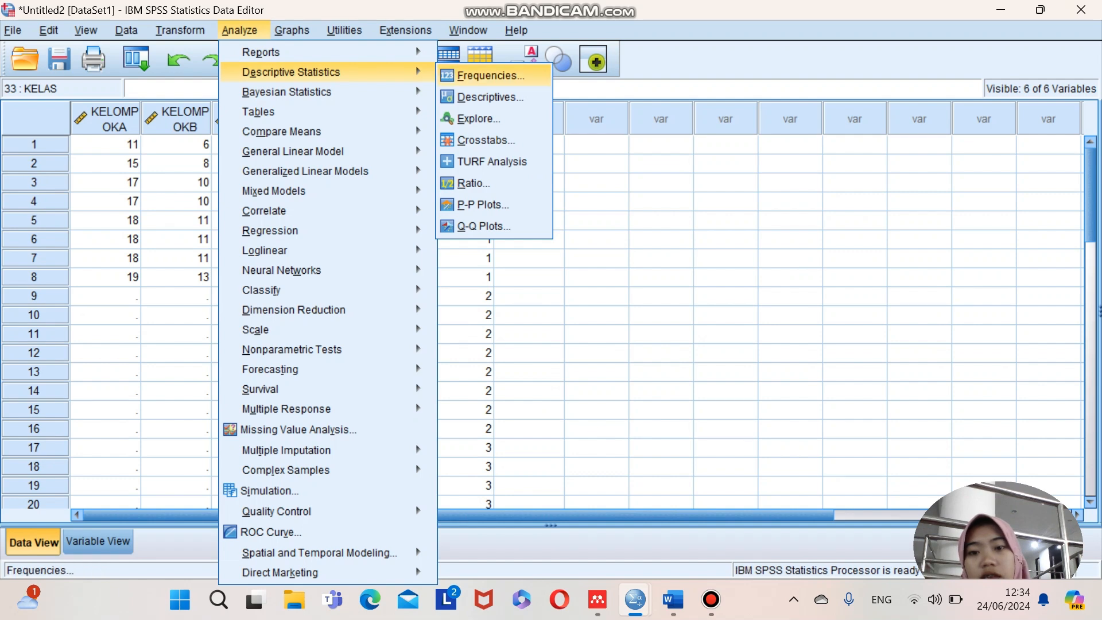
left_click(478, 119)
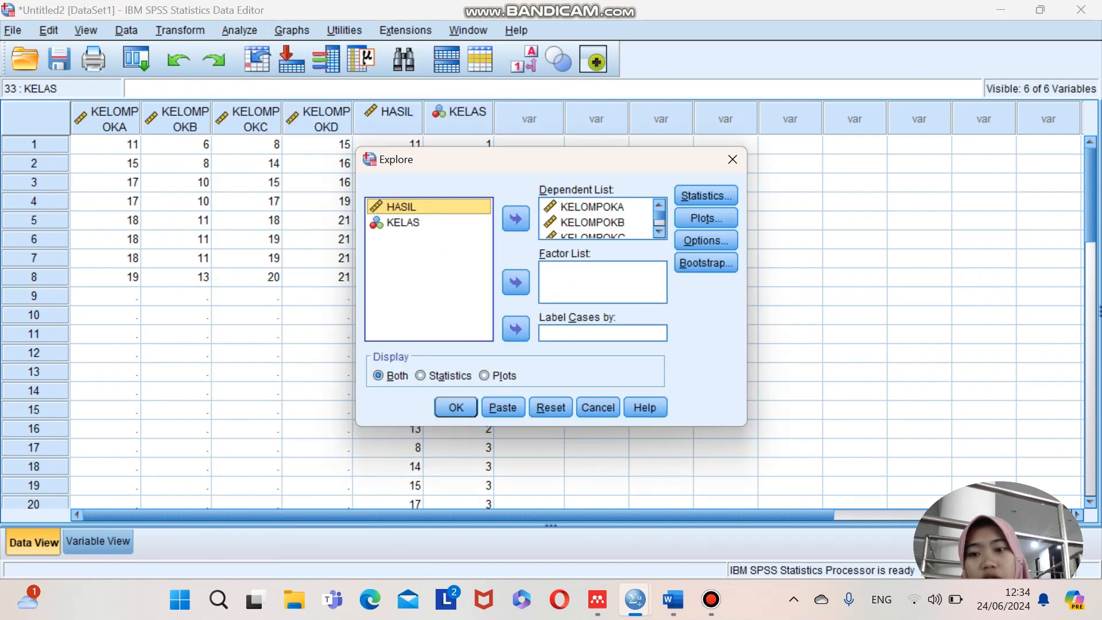
left_click(590, 207)
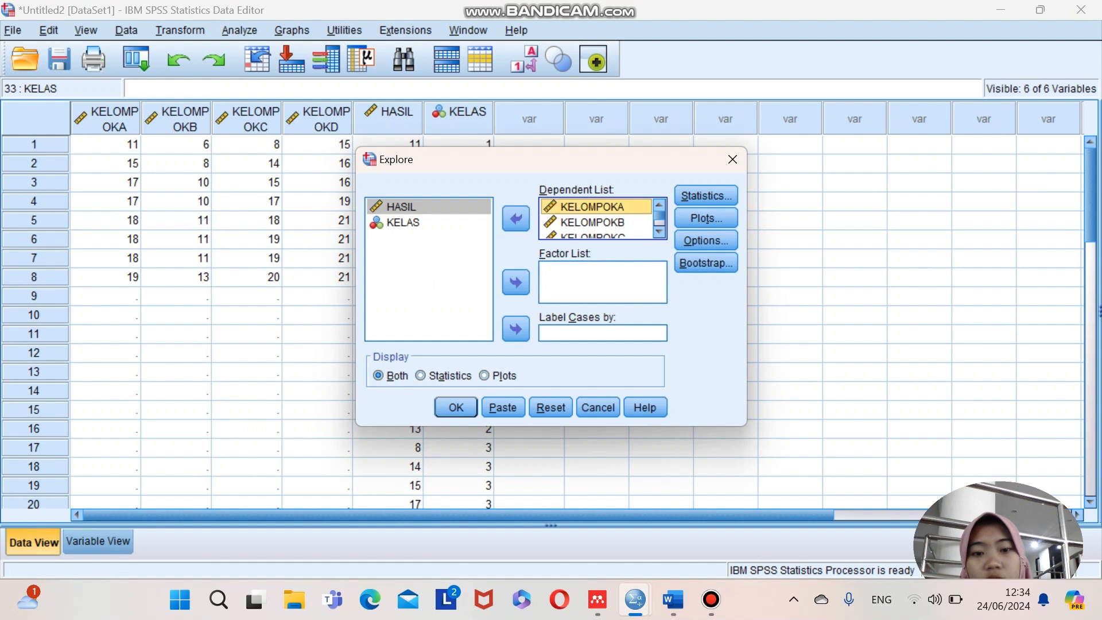
left_click(515, 218)
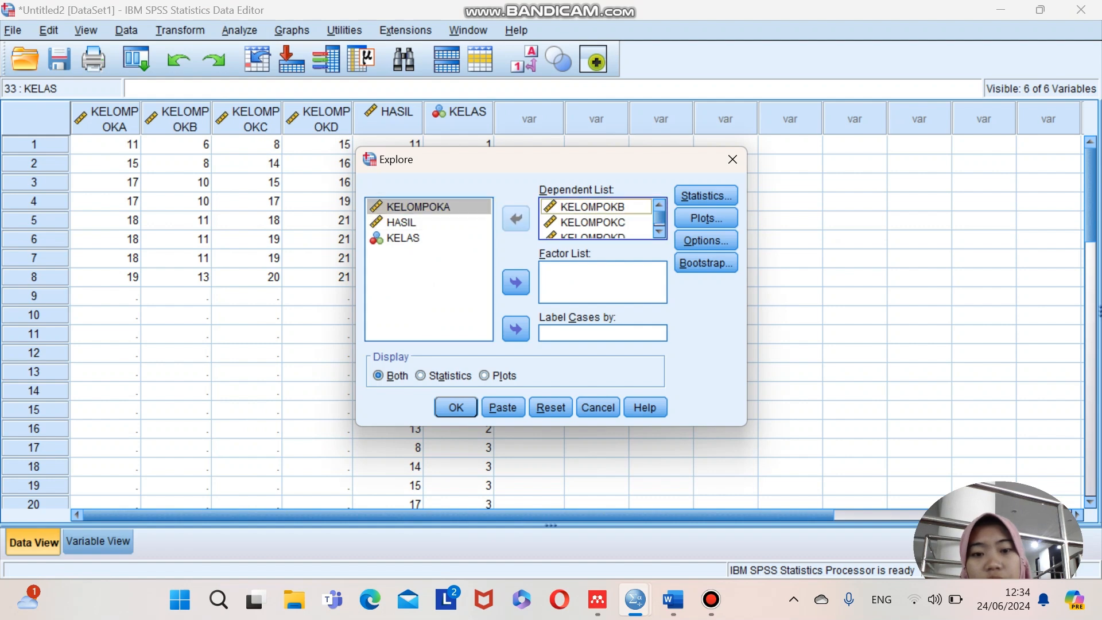
left_click(591, 207)
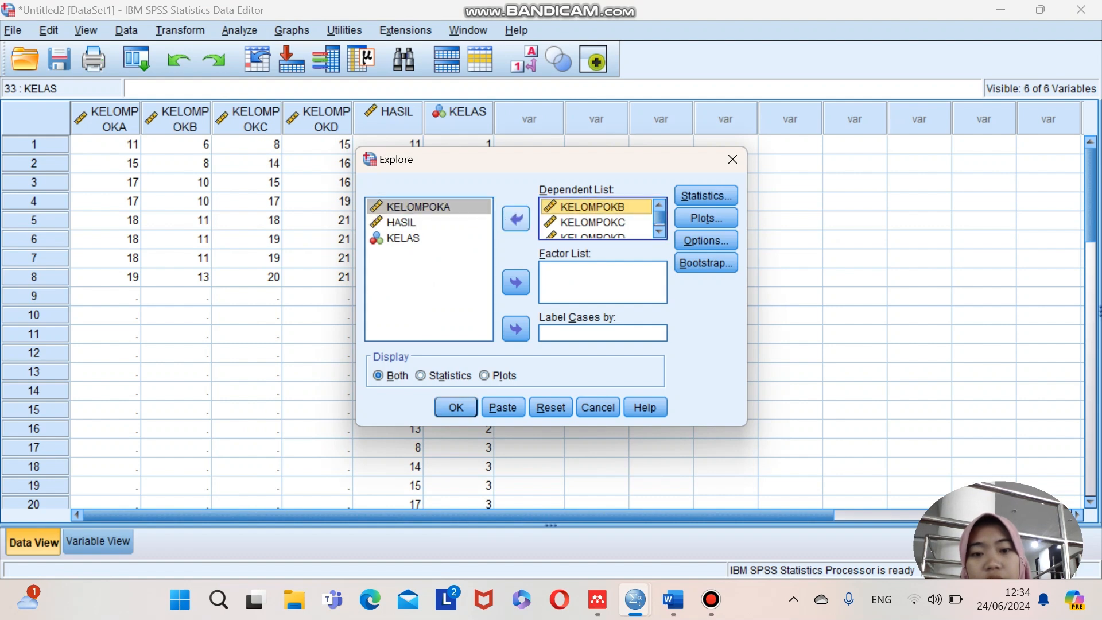
left_click(516, 219)
left_click(591, 207)
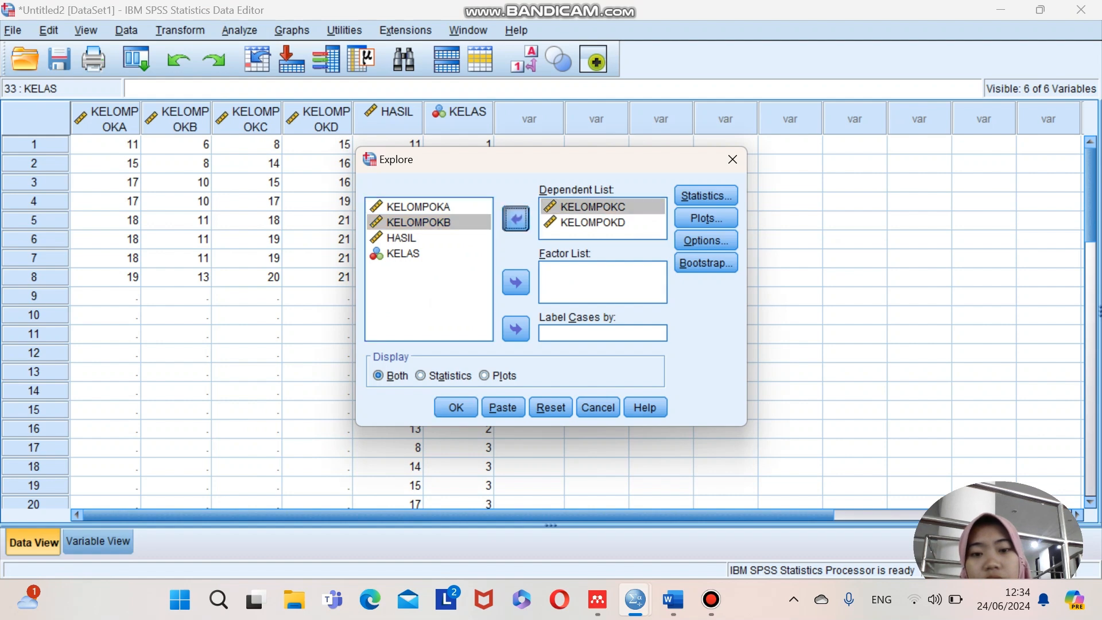
left_click(515, 218)
left_click(591, 207)
left_click(515, 218)
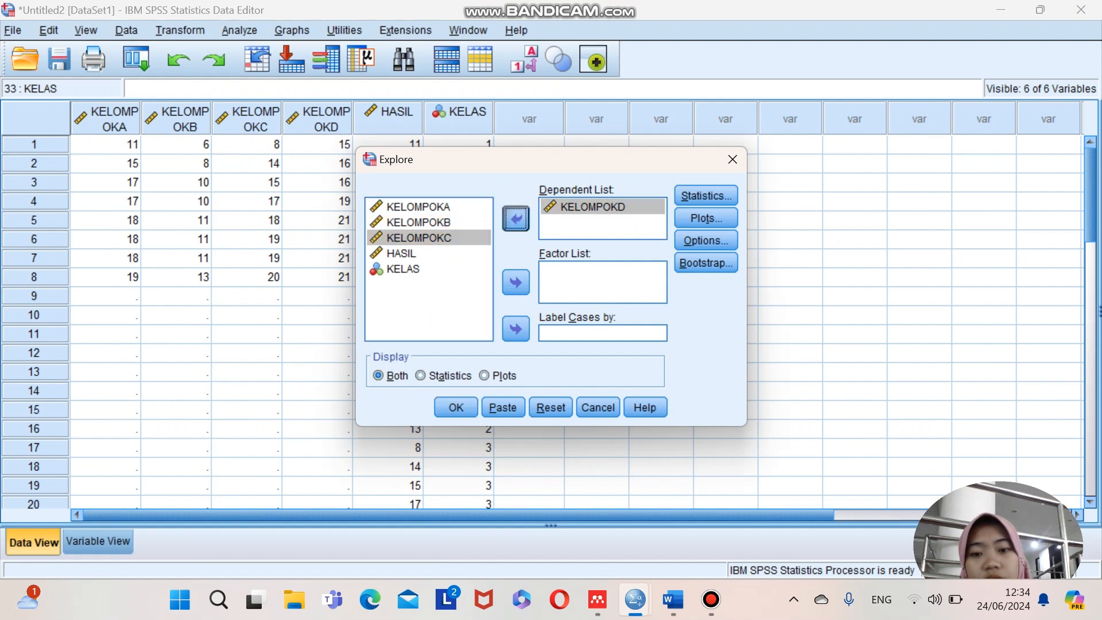
Step: Assign HASIL as the dependent variable and KELAS as the factor in the Explore analysis
left_click(402, 268)
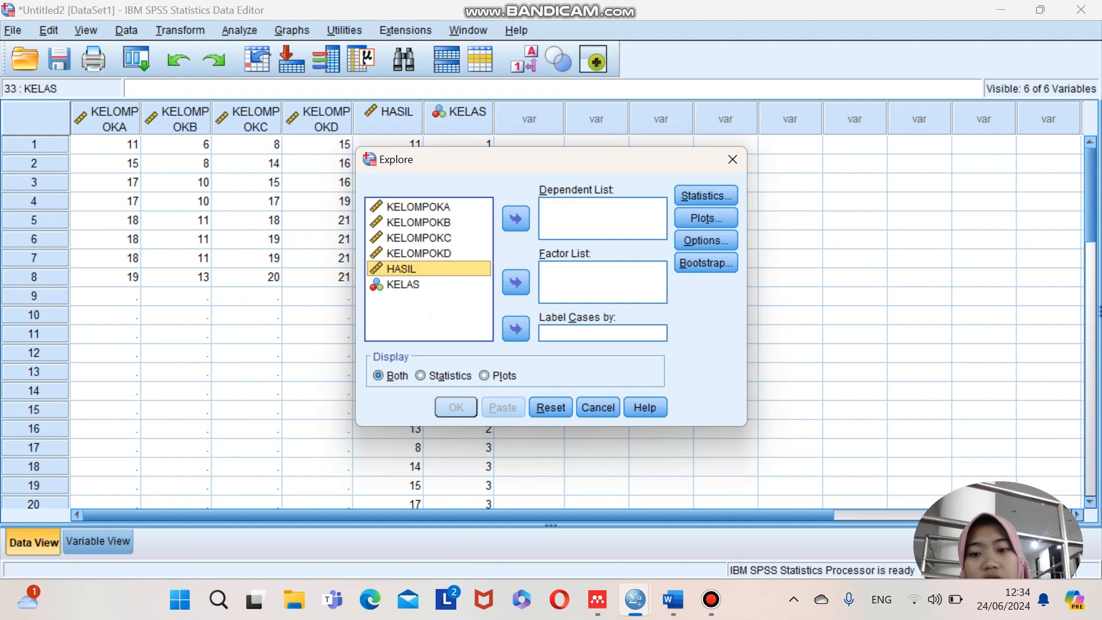
left_click(515, 219)
left_click(418, 253)
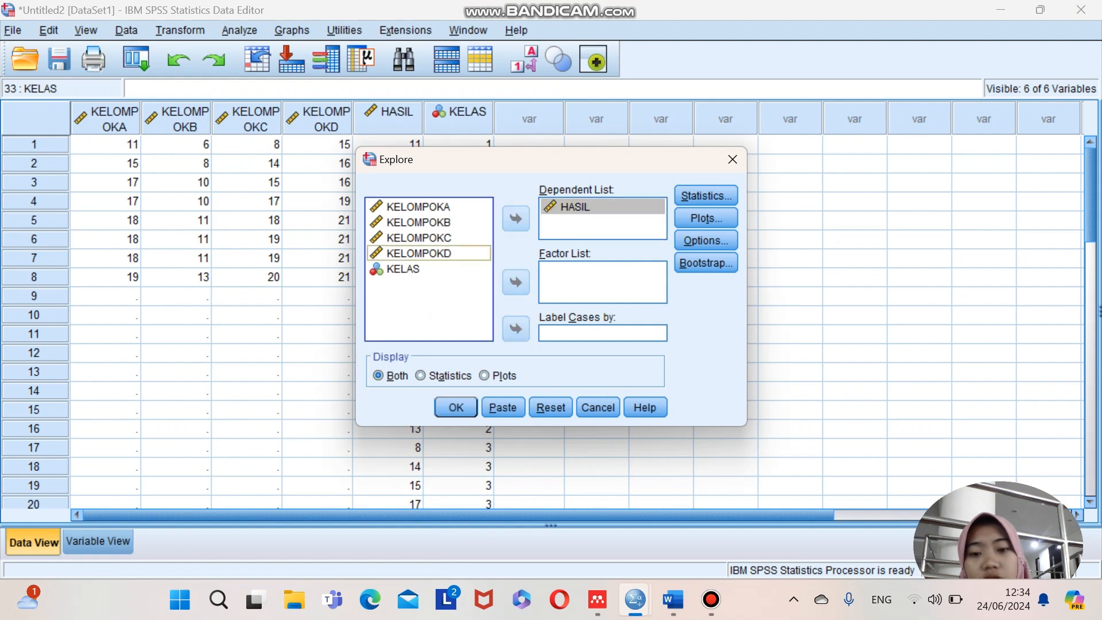
left_click(402, 269)
left_click(515, 282)
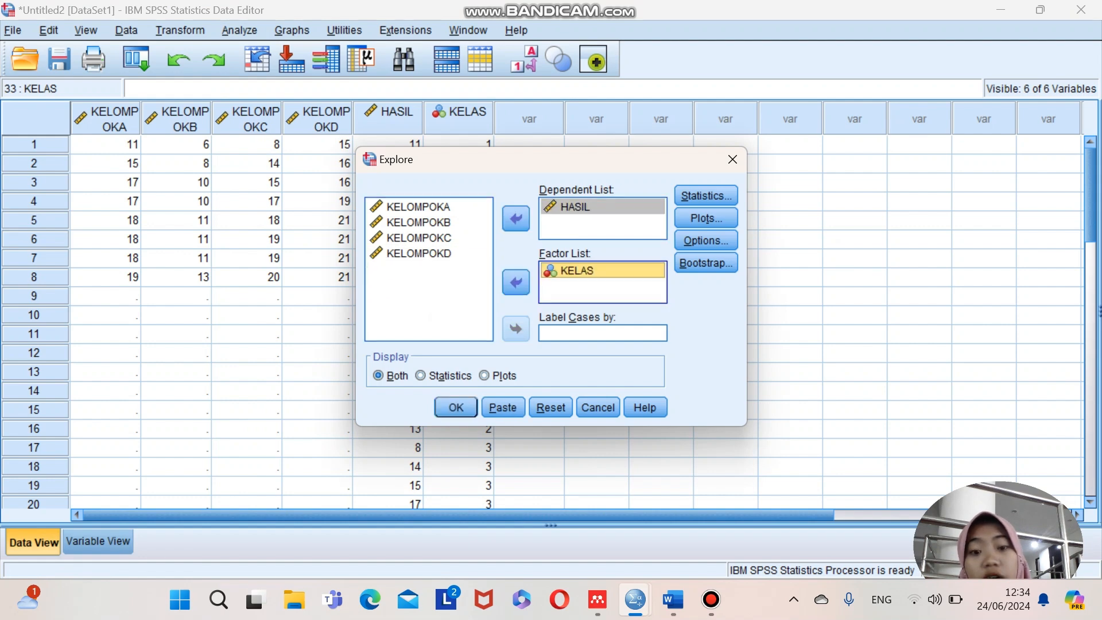
Step: Set the Levene test option to Power estimation in the Explore plot settings and run the analysis
left_click(705, 218)
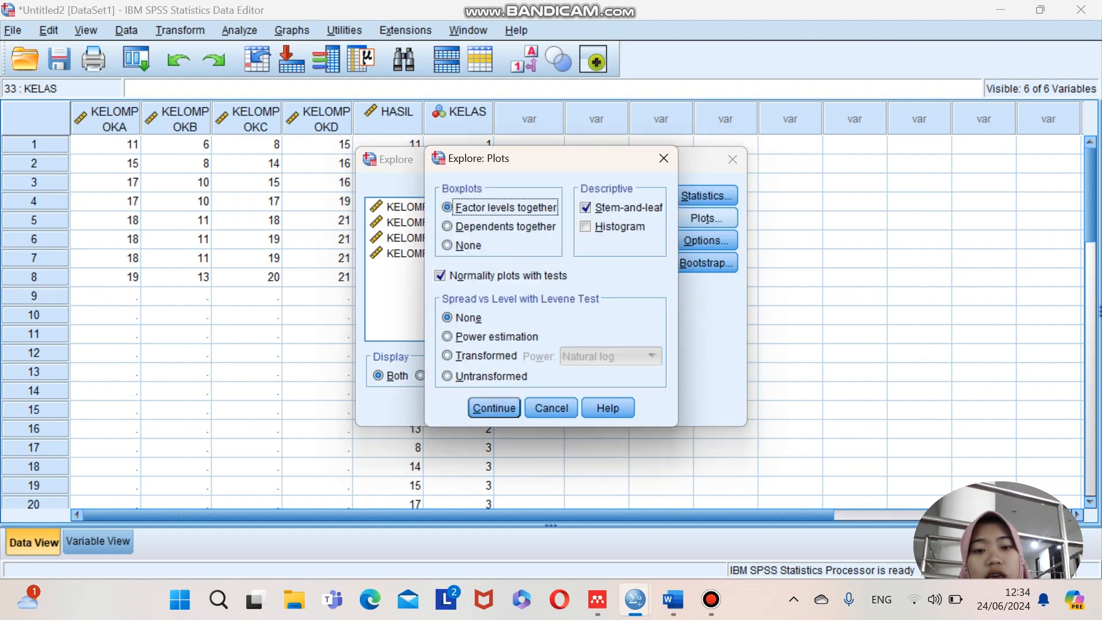
left_click(496, 336)
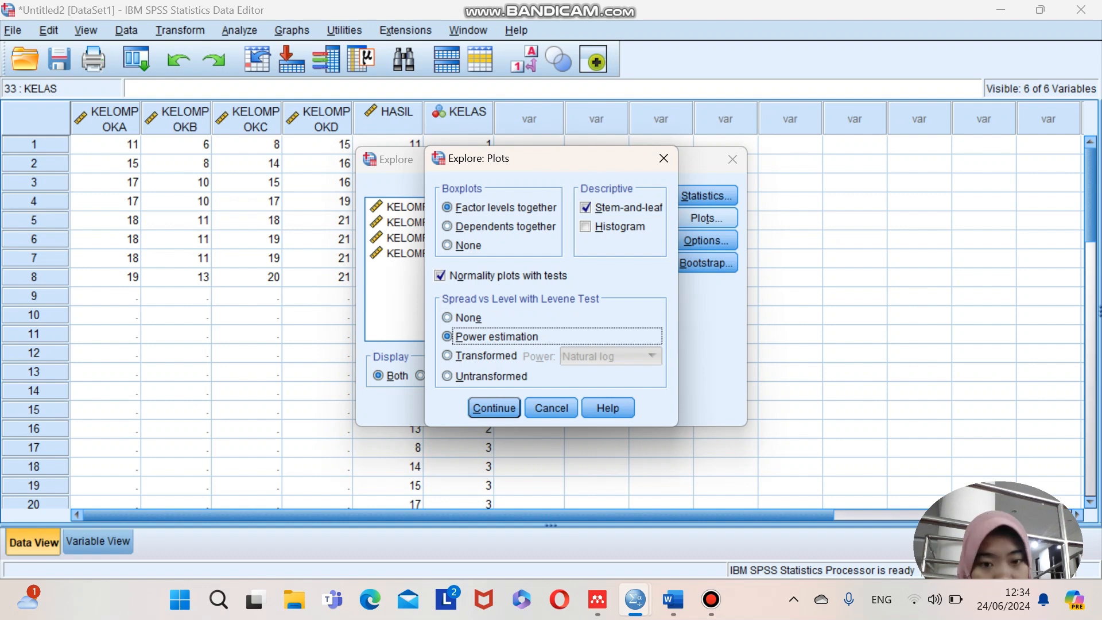
left_click(493, 407)
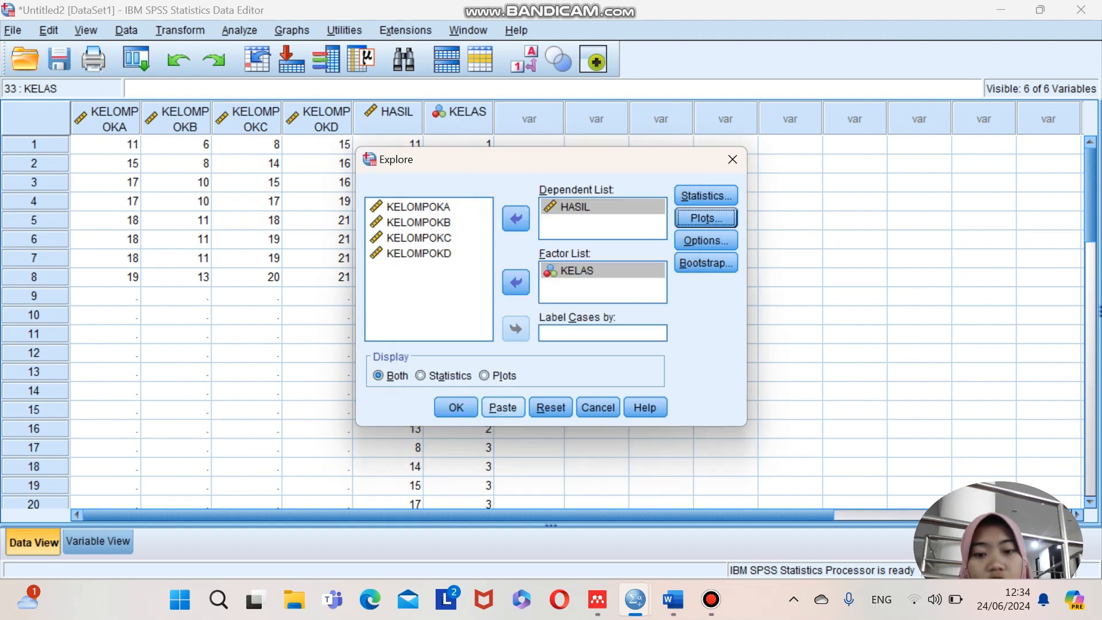
left_click(455, 407)
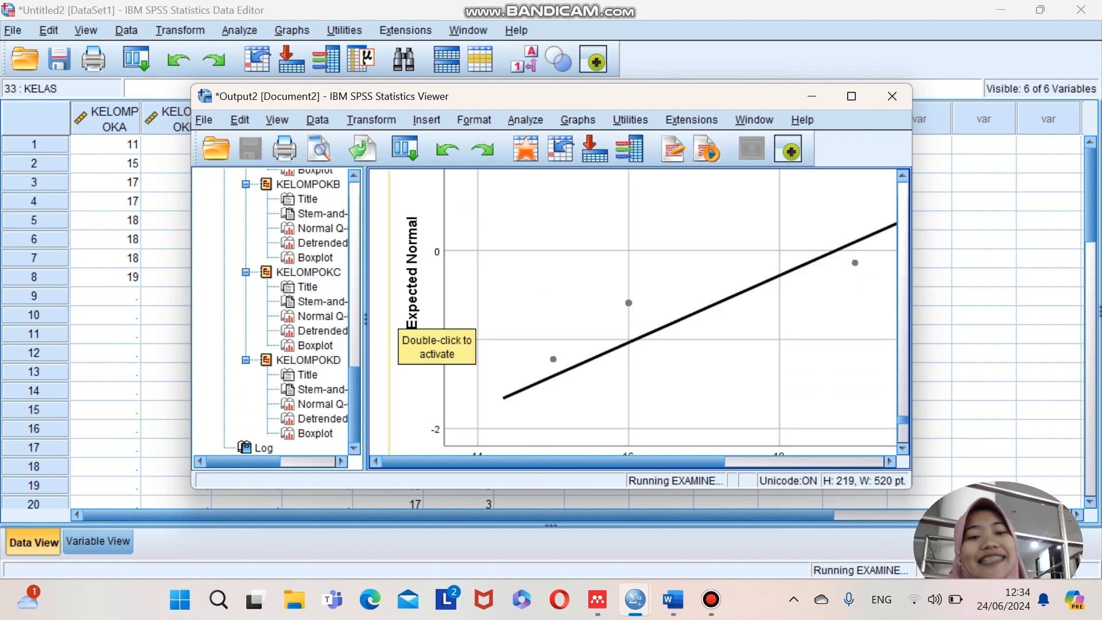
Step: Locate and select the Test of Homogeneity of Variance table in the new KELAS output
scroll(413, 315, "down", 2)
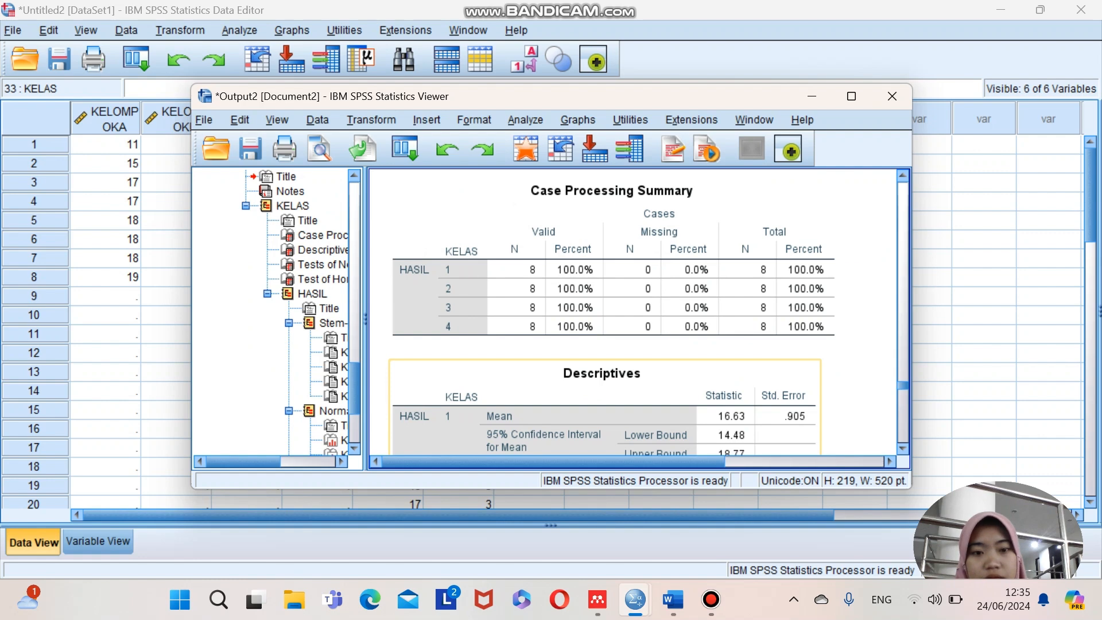
scroll(631, 313, "down", 12)
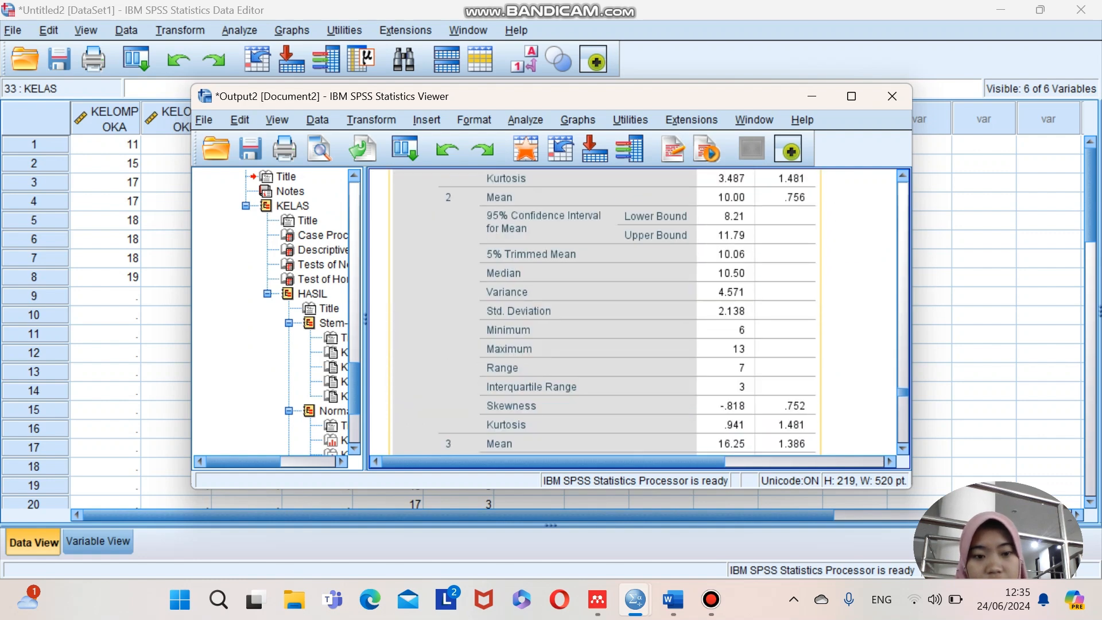
scroll(631, 313, "down", 5)
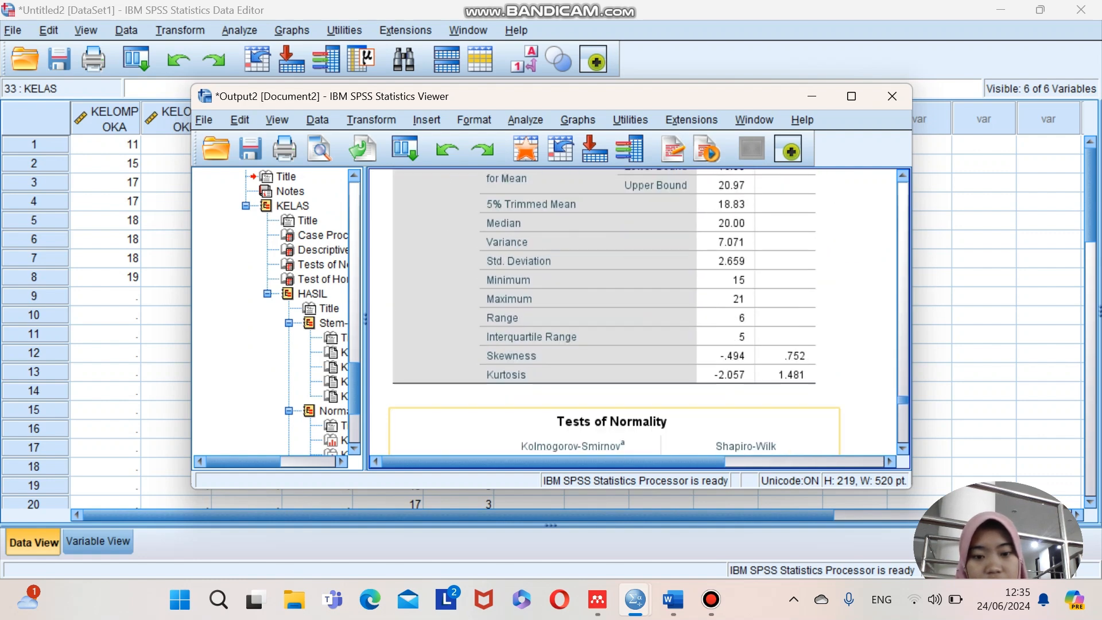
scroll(574, 427, "down", 10)
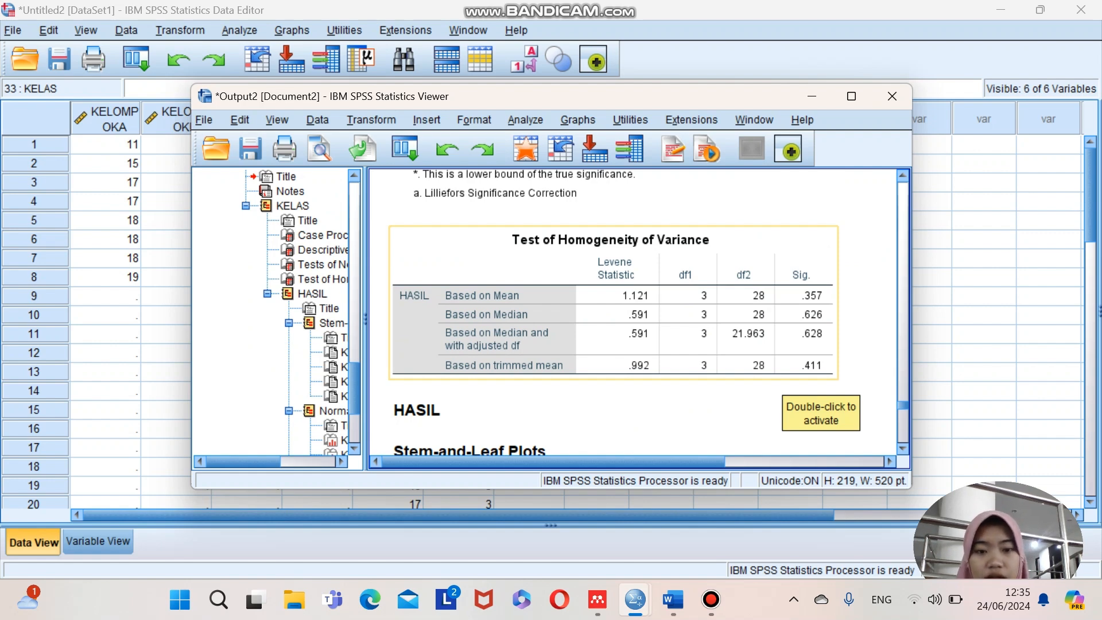
left_click(781, 370)
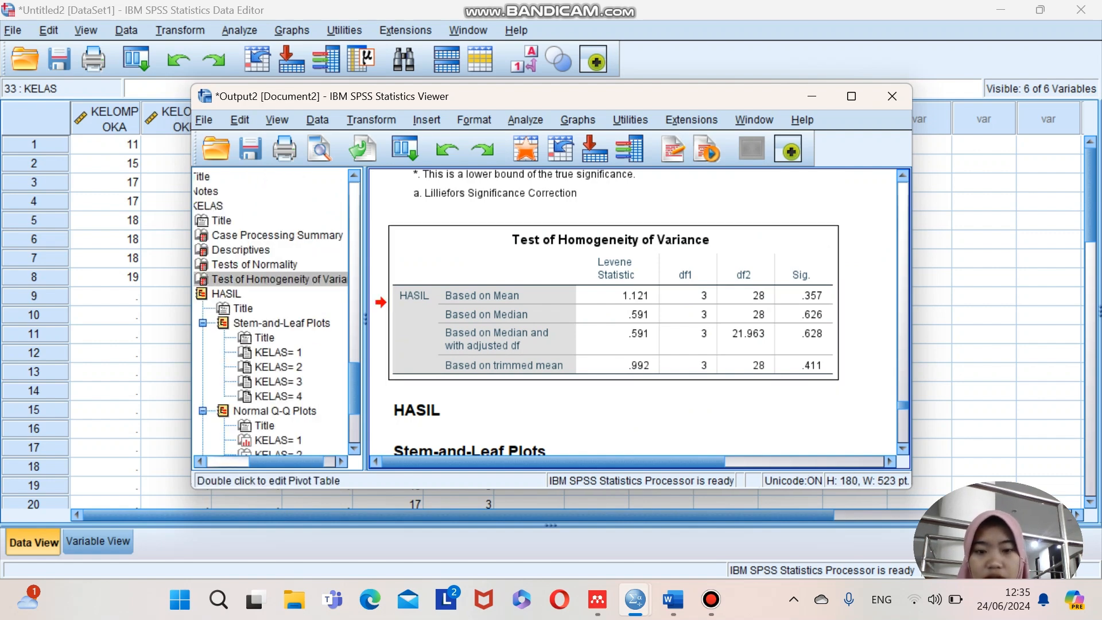
Step: Try to paste the homogeneity table into the Word report below the KELOMPOK D normality conclusion
left_click(673, 599)
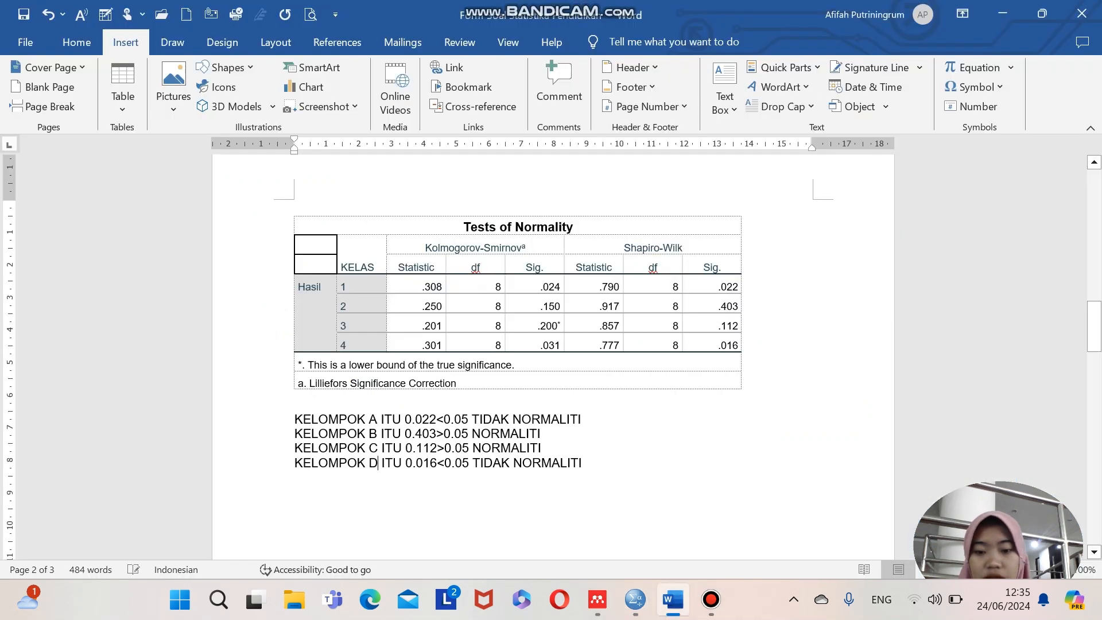
key("Down")
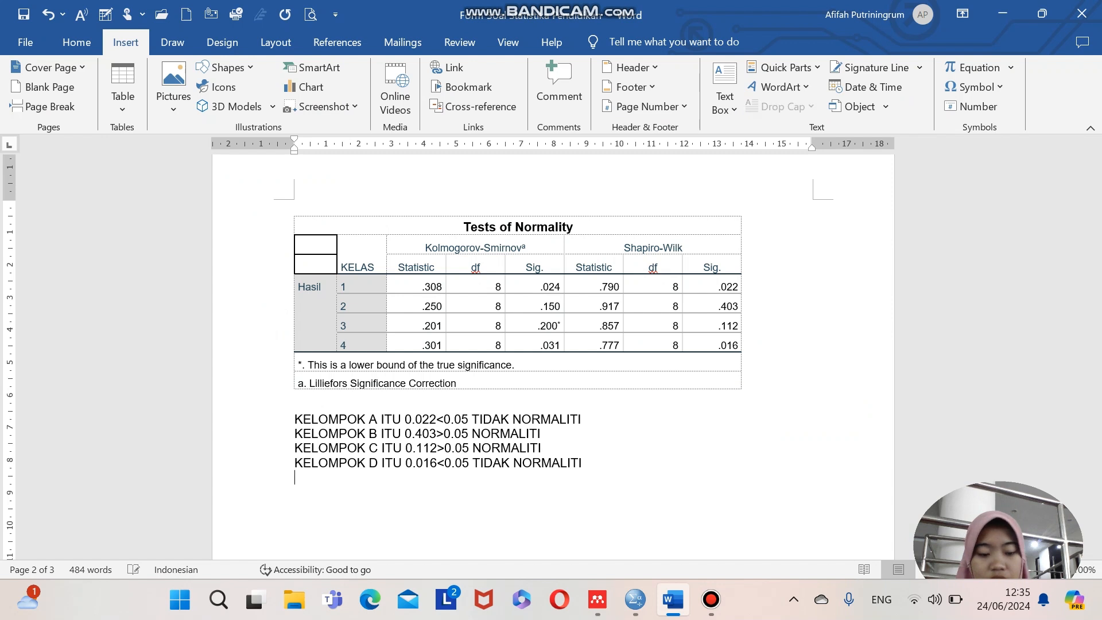
key("ctrl+v")
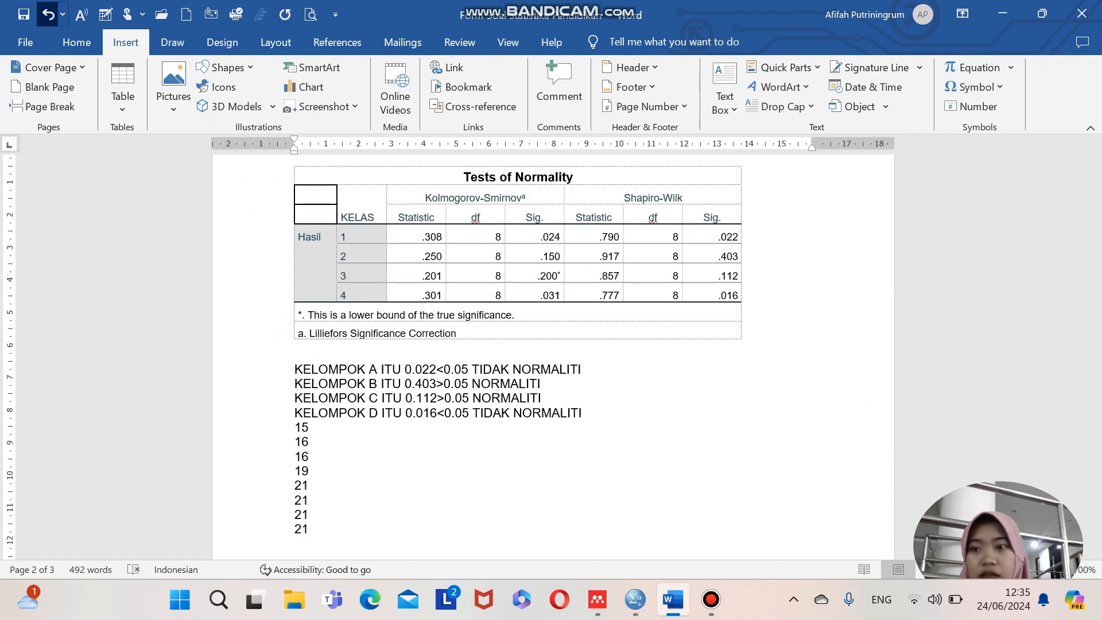
left_click(48, 14)
Step: Copy the Test of Homogeneity of Variance table from the SPSS output into the Word report below the KELOMPOK D conclusion
mouse_move(635, 599)
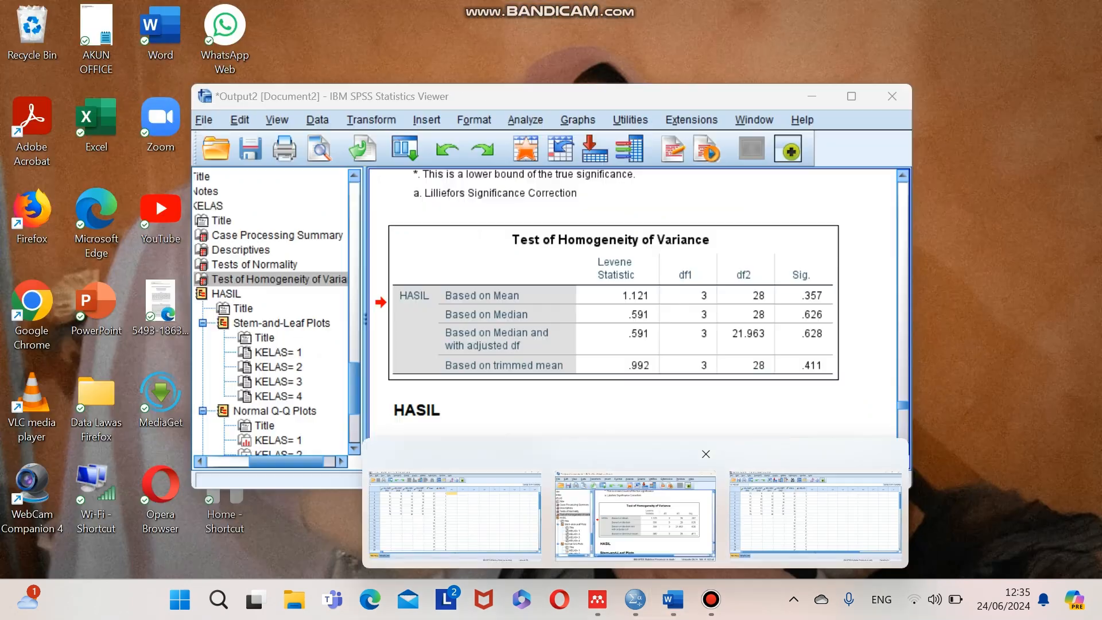
left_click(634, 514)
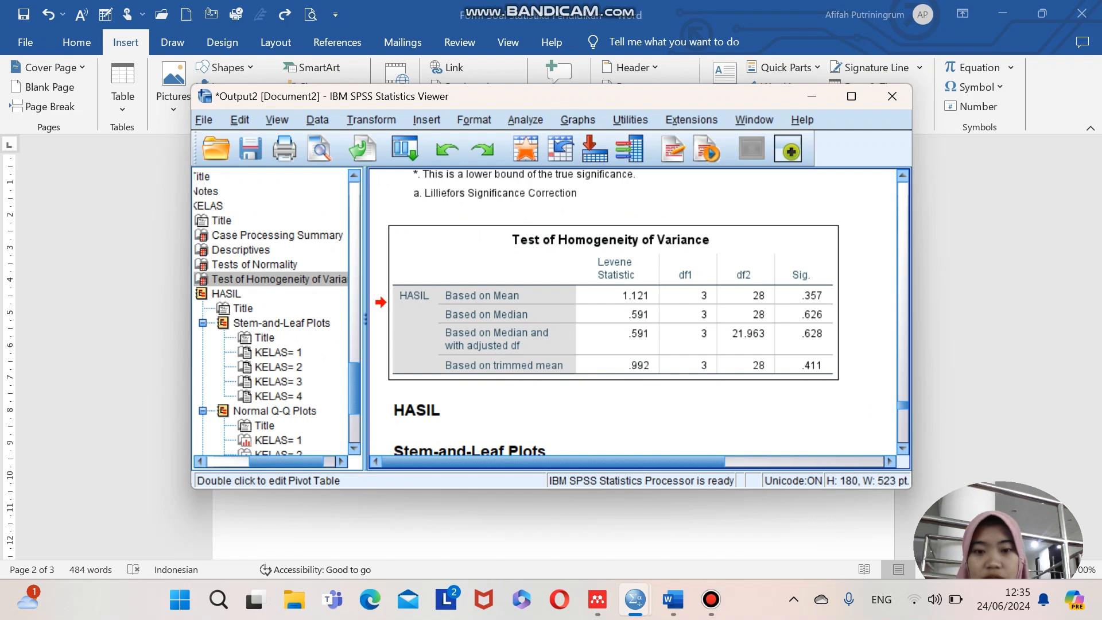
right_click(576, 290)
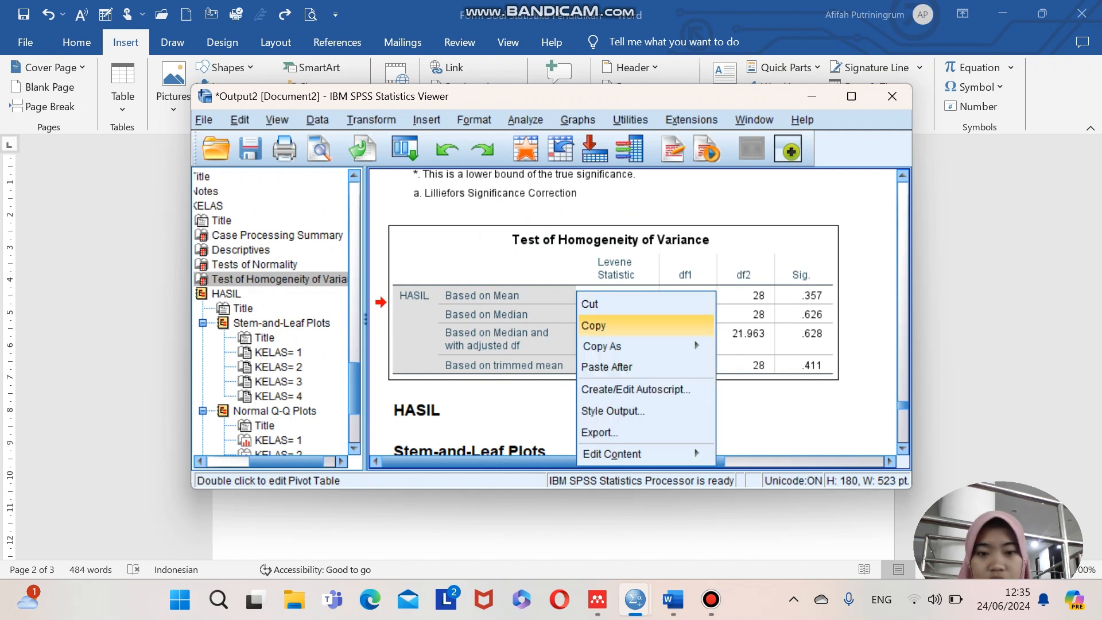
left_click(594, 325)
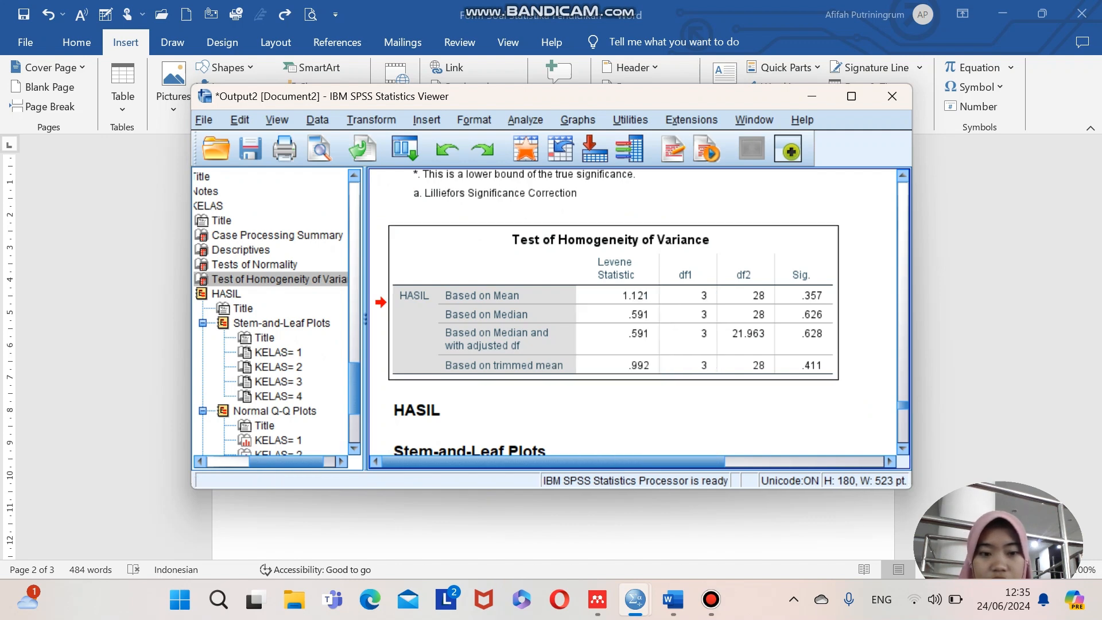
left_click(672, 599)
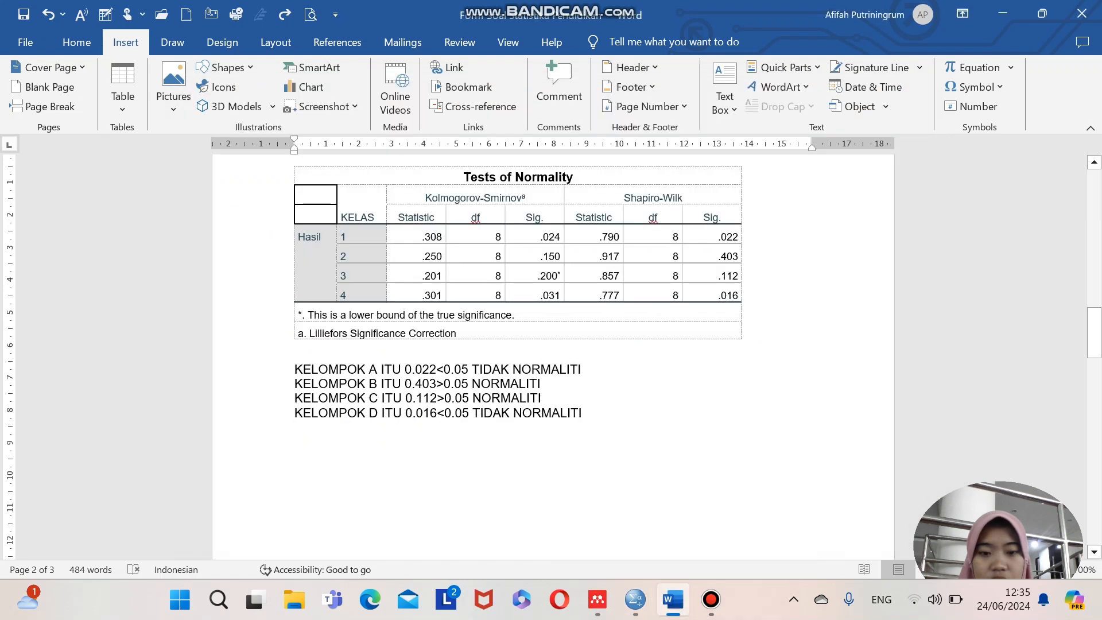
key("ctrl+v")
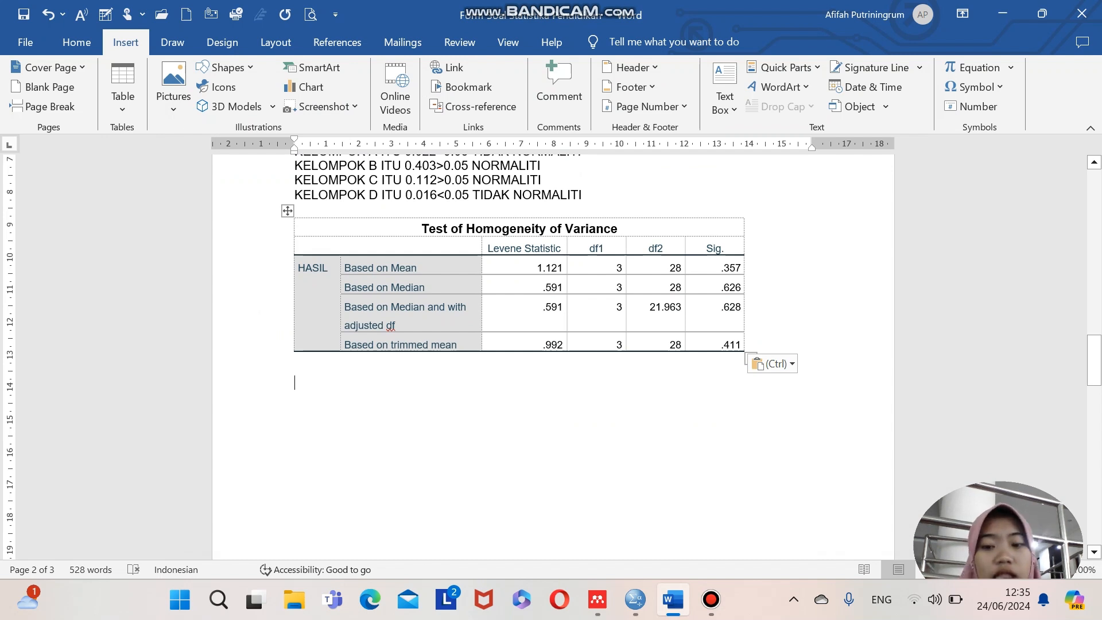
Step: Write the conclusion "HASIL HOMOGEN ADALAH 0.357>0.05 DAPAT DIKATAKAN DATANYA HOMOGEN." below the homogeneity table
type("HASIL H")
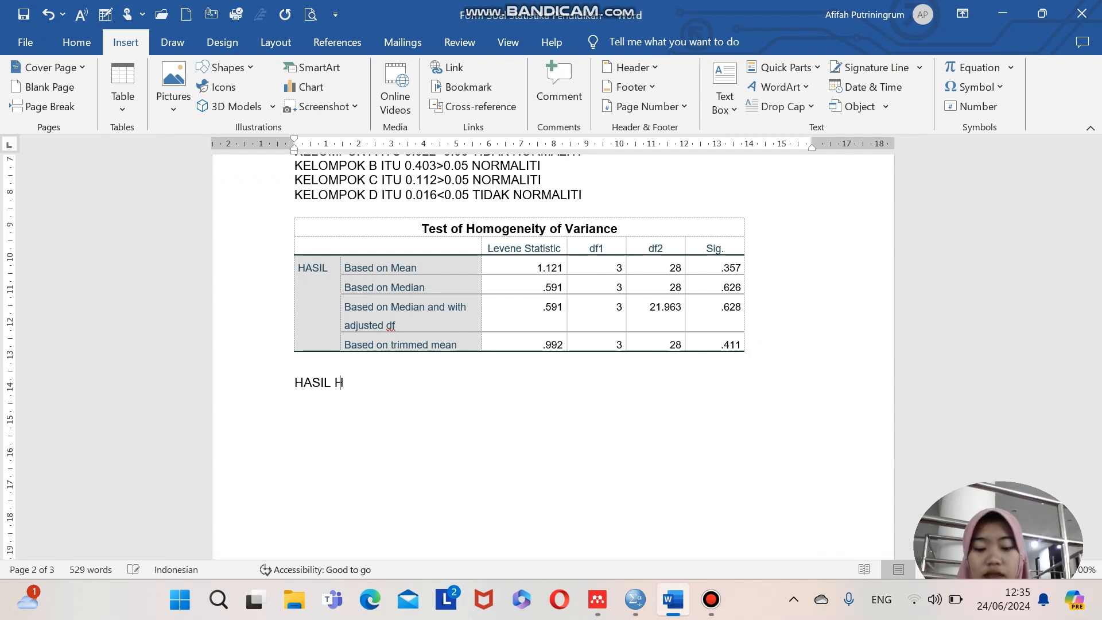
type("OMOGEN ")
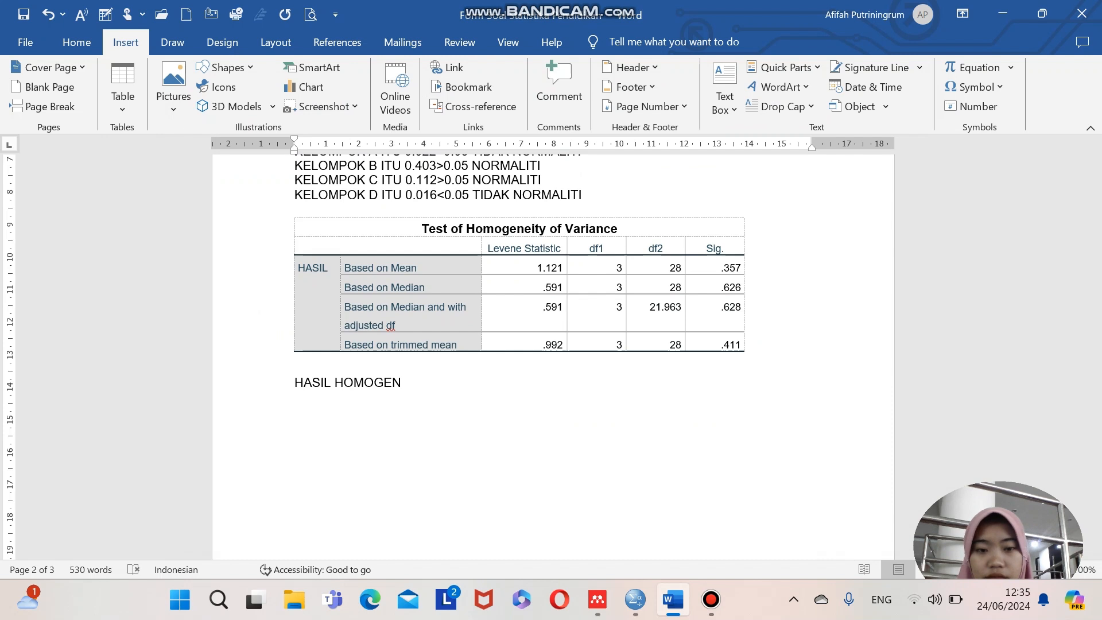
type("ADALAH ")
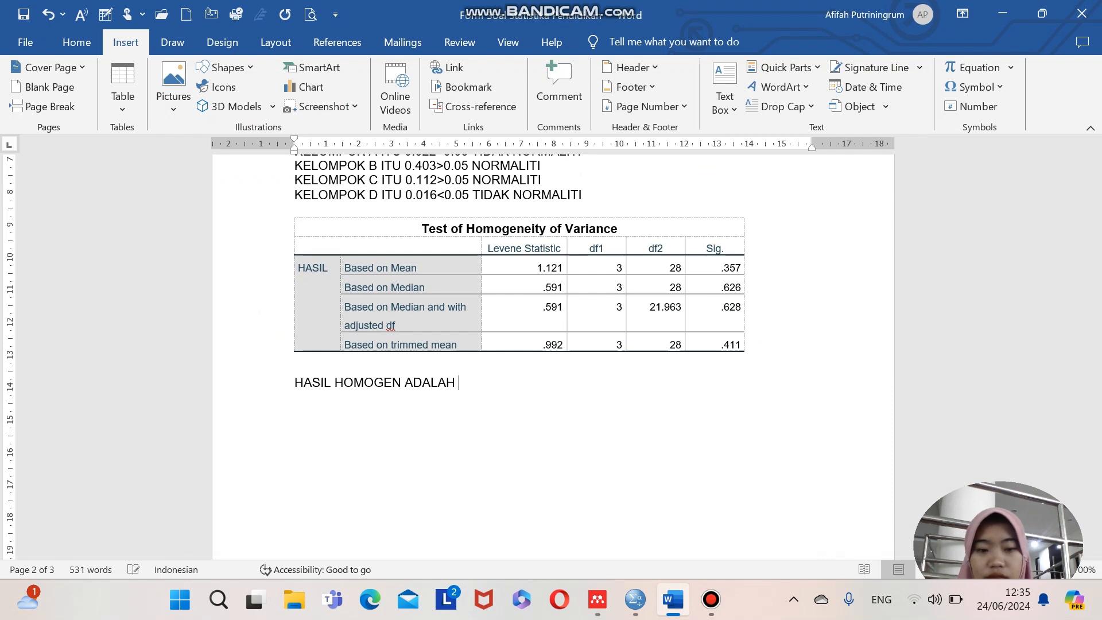
type(".")
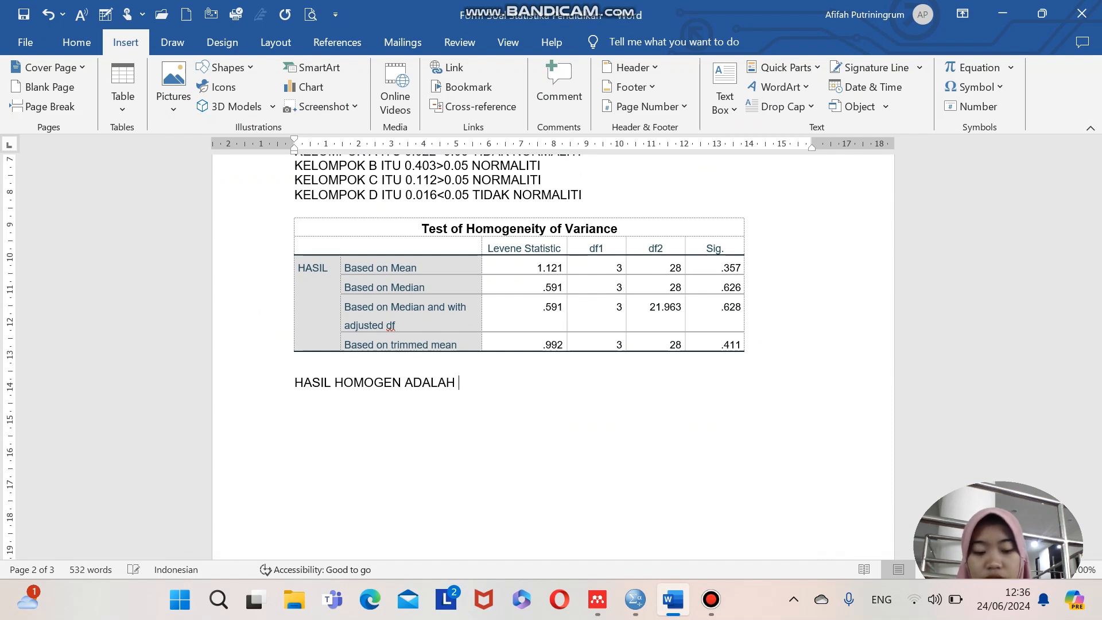
key("BackSpace")
type("0.")
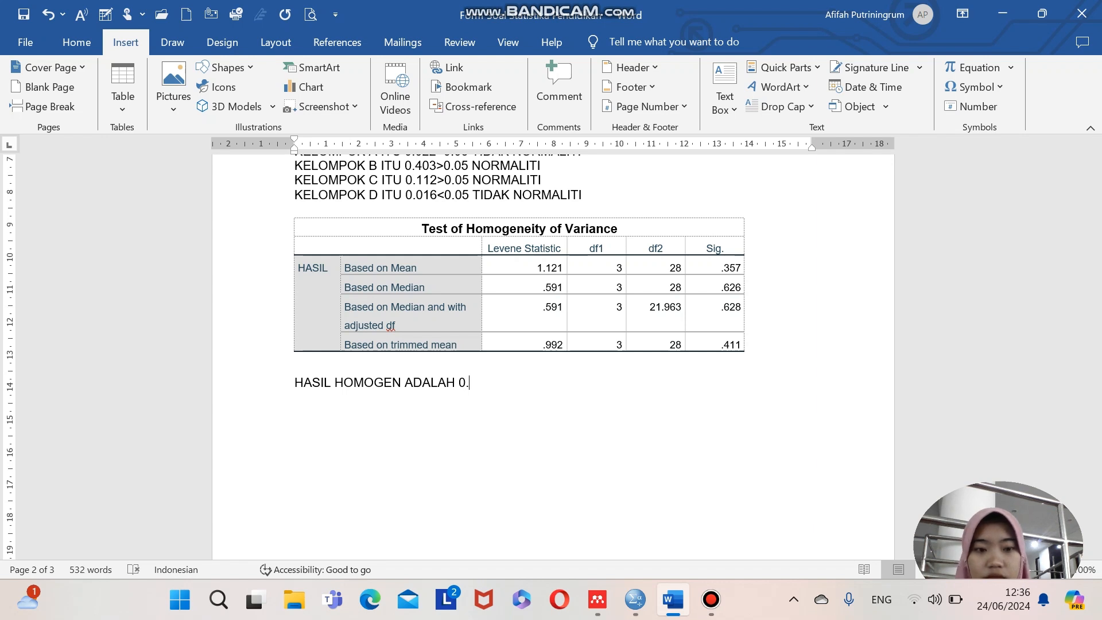
type("3")
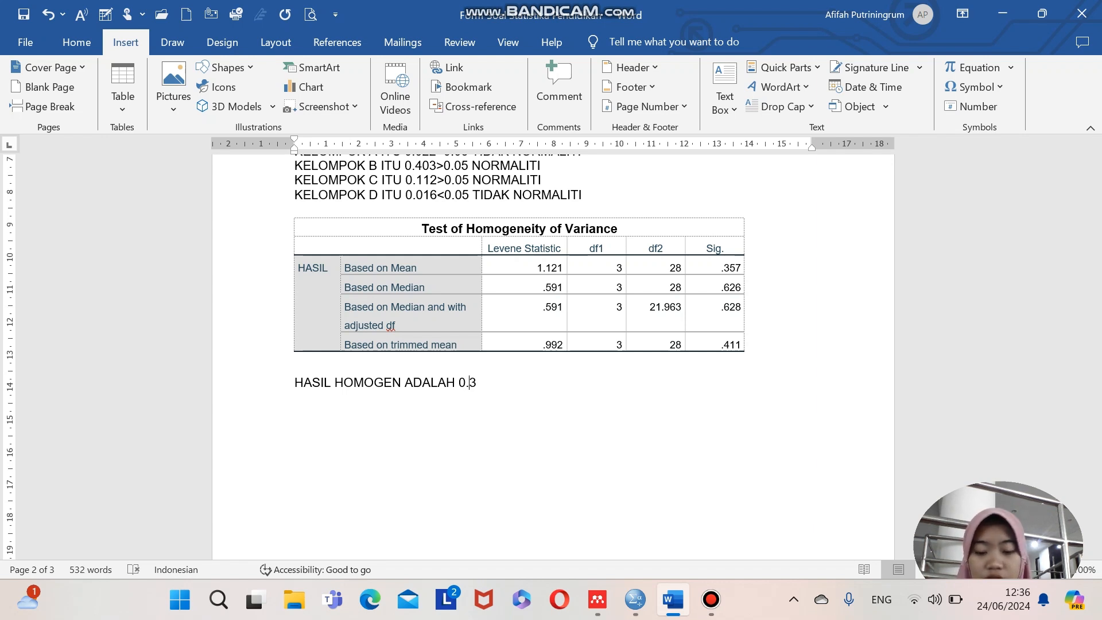
type("57")
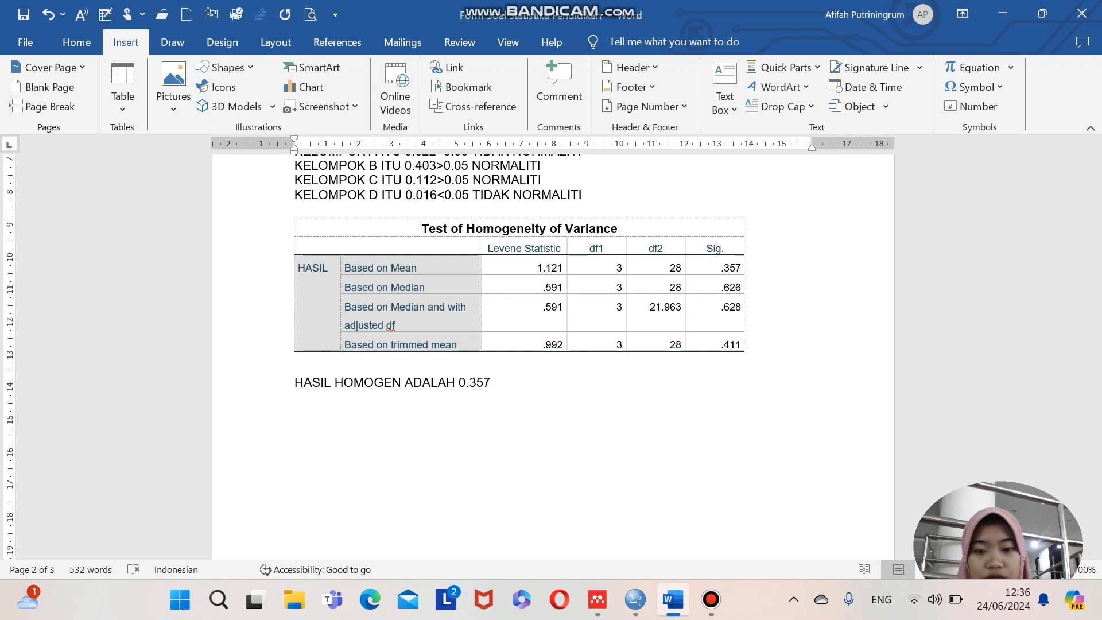
type(">")
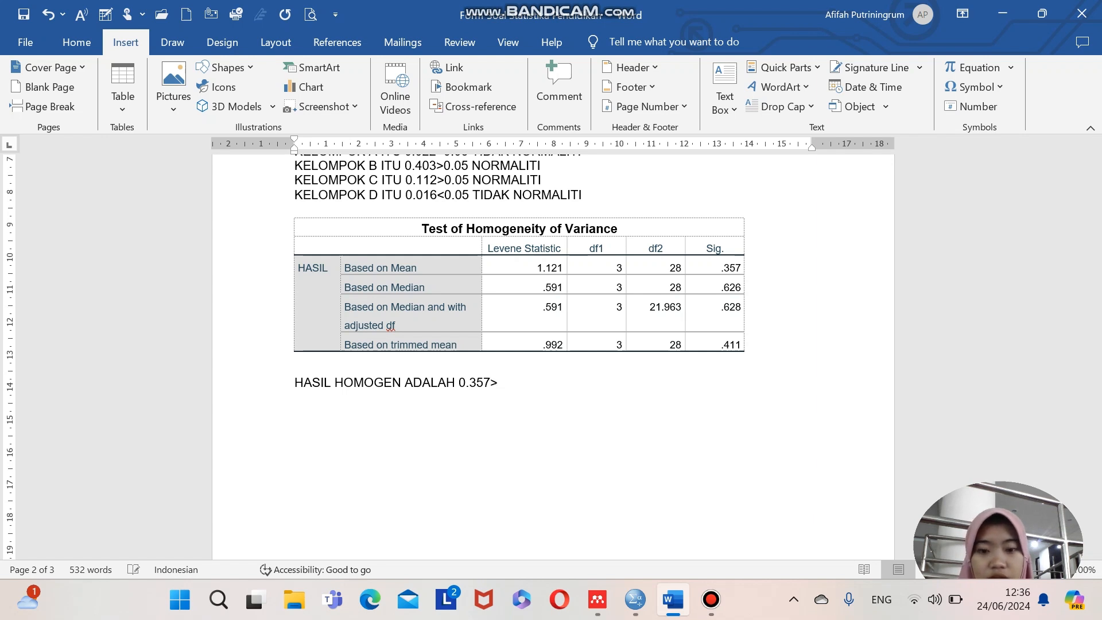
type("0")
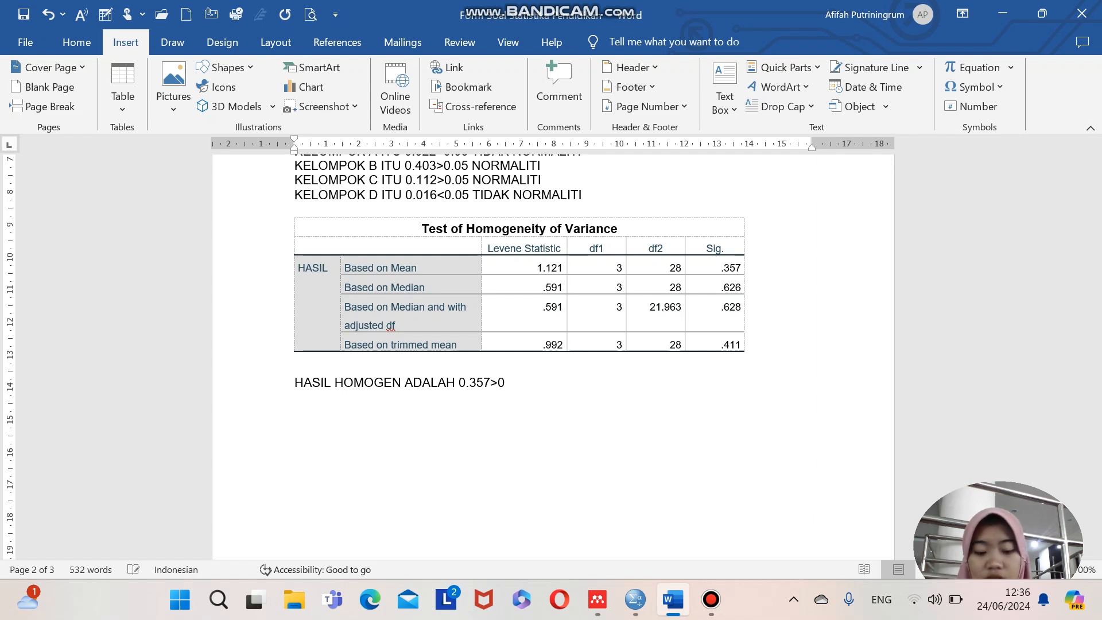
type(".05")
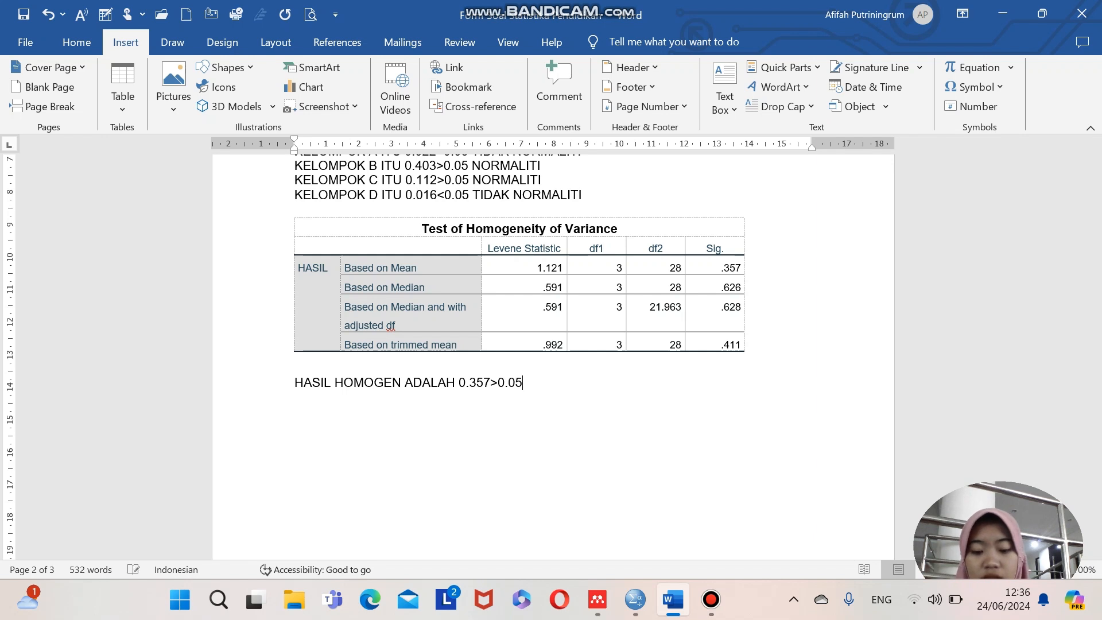
type(" DAPAT")
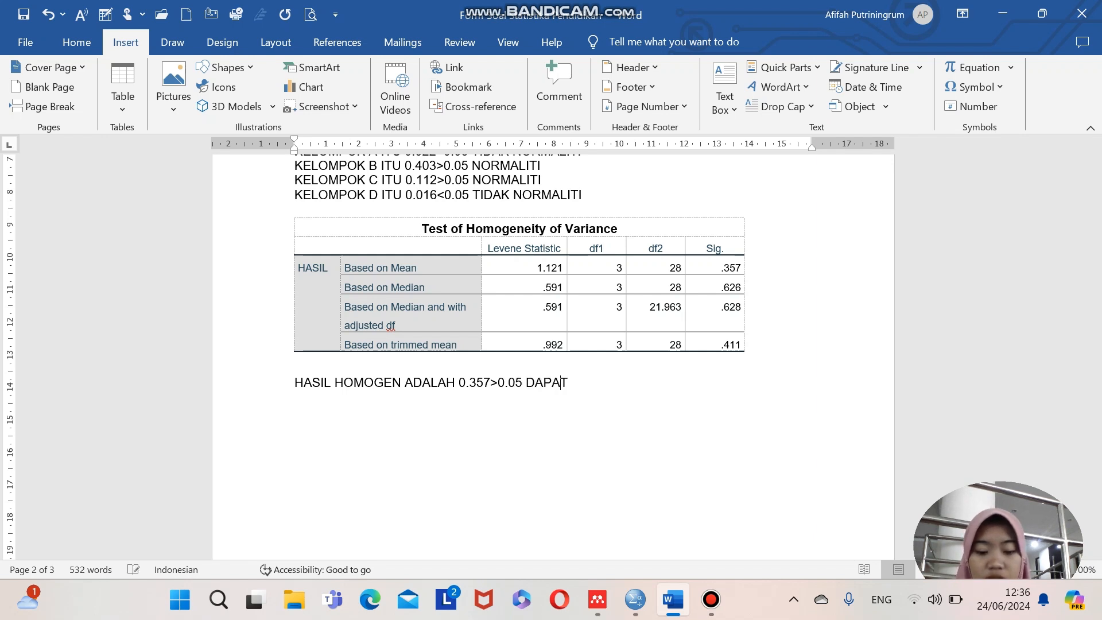
type(" DIKATA")
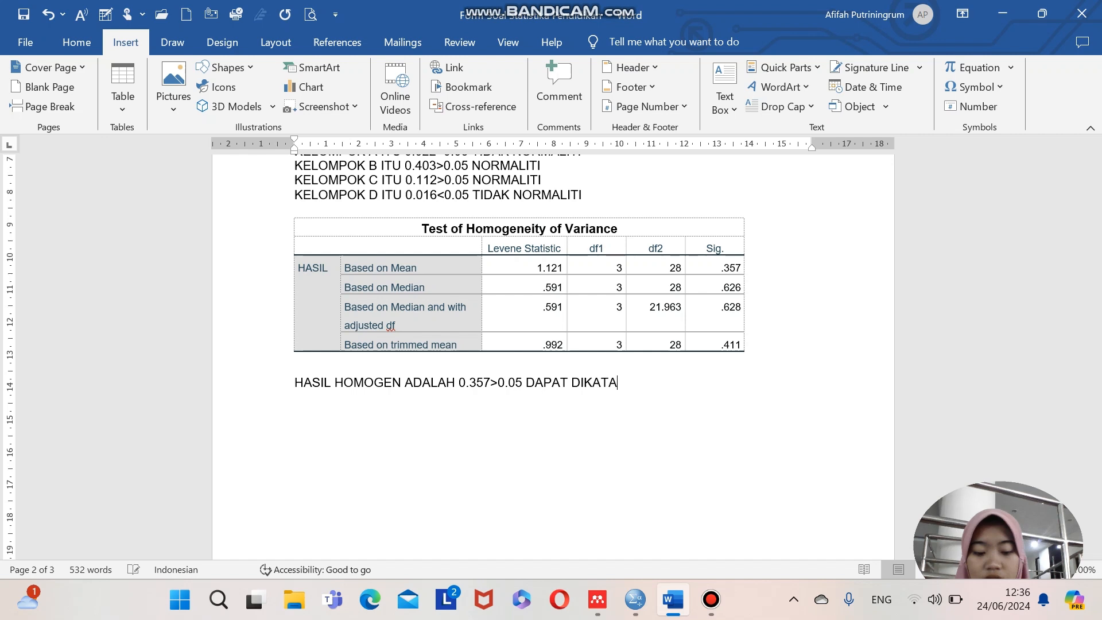
type("KAN DATANYA ")
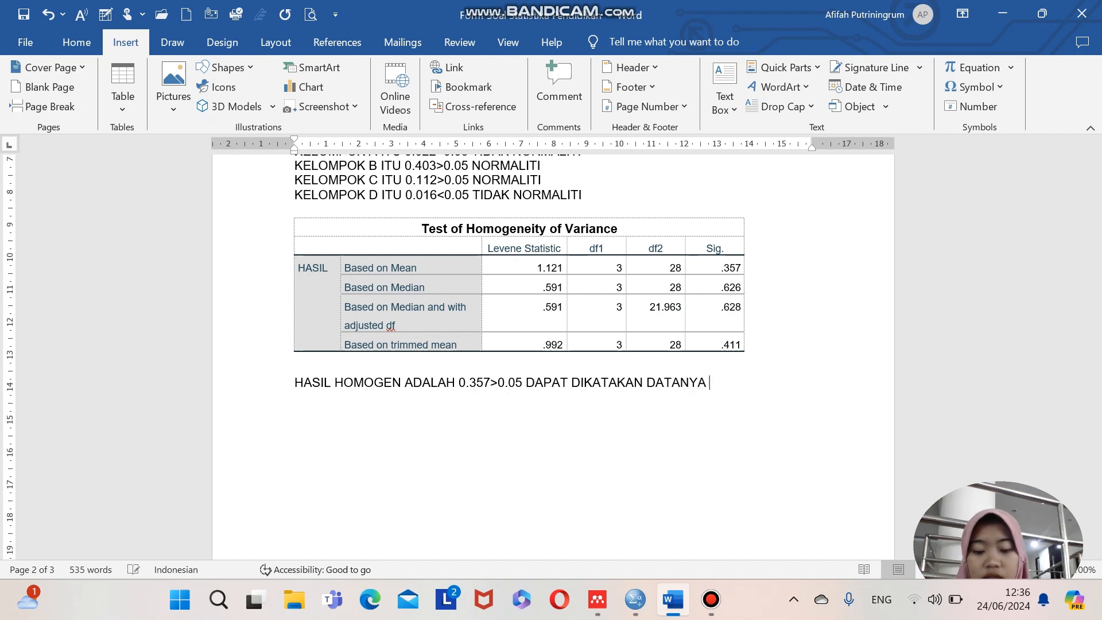
type("HOMOGE")
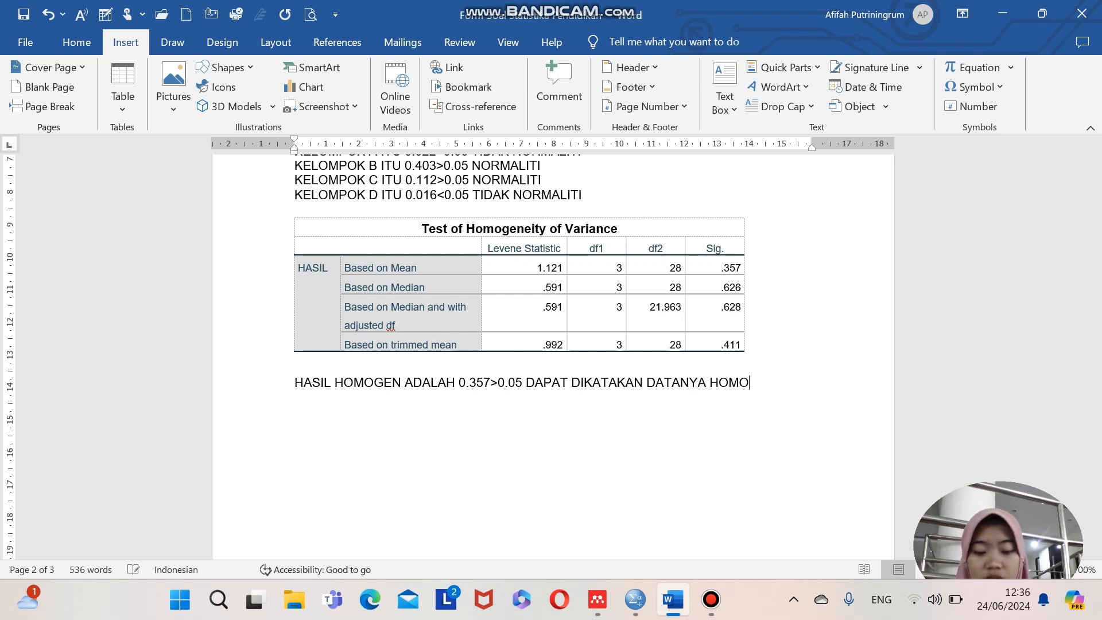
type("N")
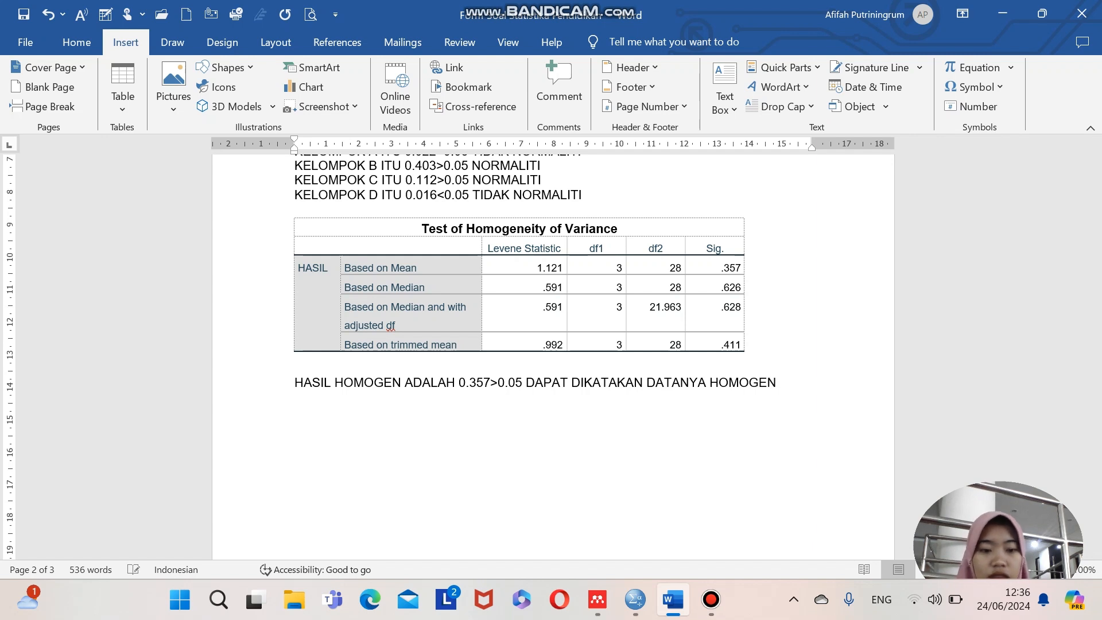
type(".")
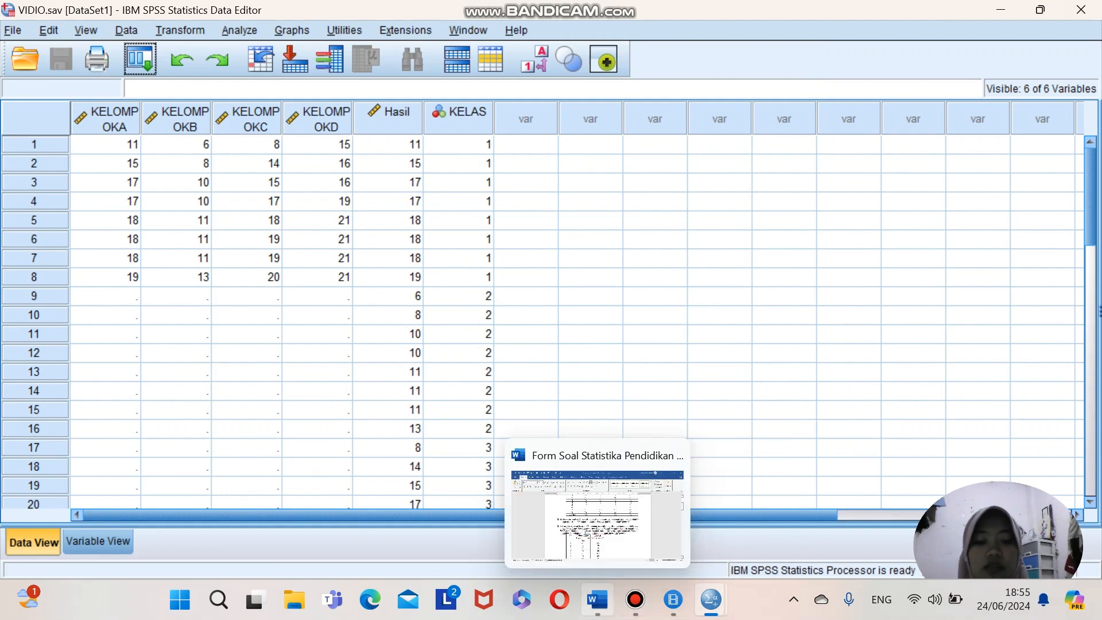
Step: Review exam questions 1 and 2 in the Word document and open the One-Way ANOVA analysis for VIDIO.sav in SPSS
left_click(596, 599)
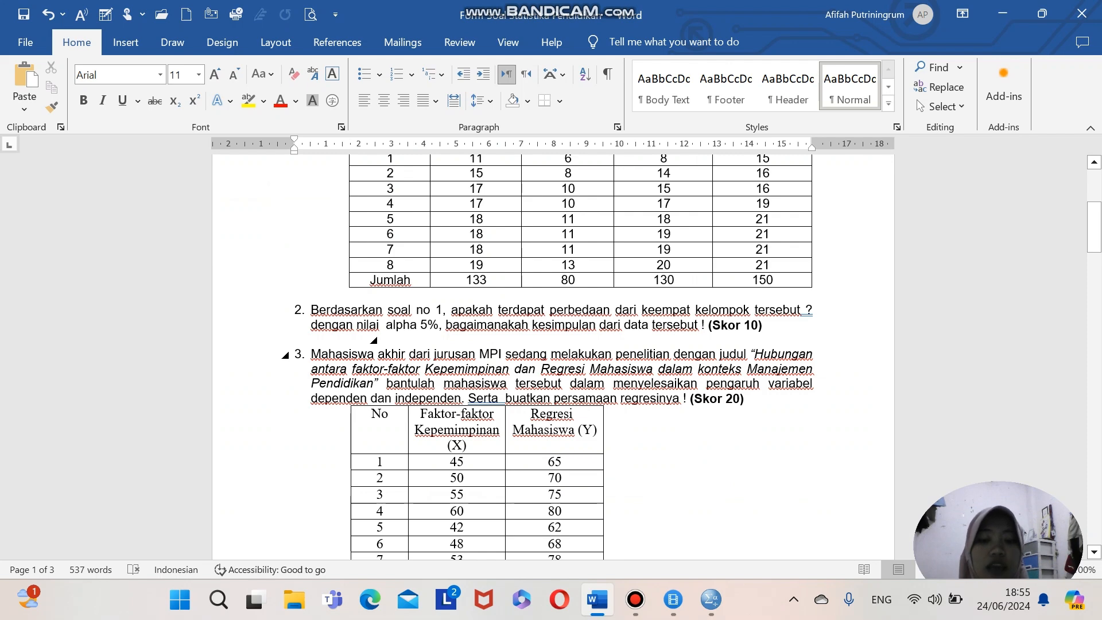
scroll(340, 475, "up", 5)
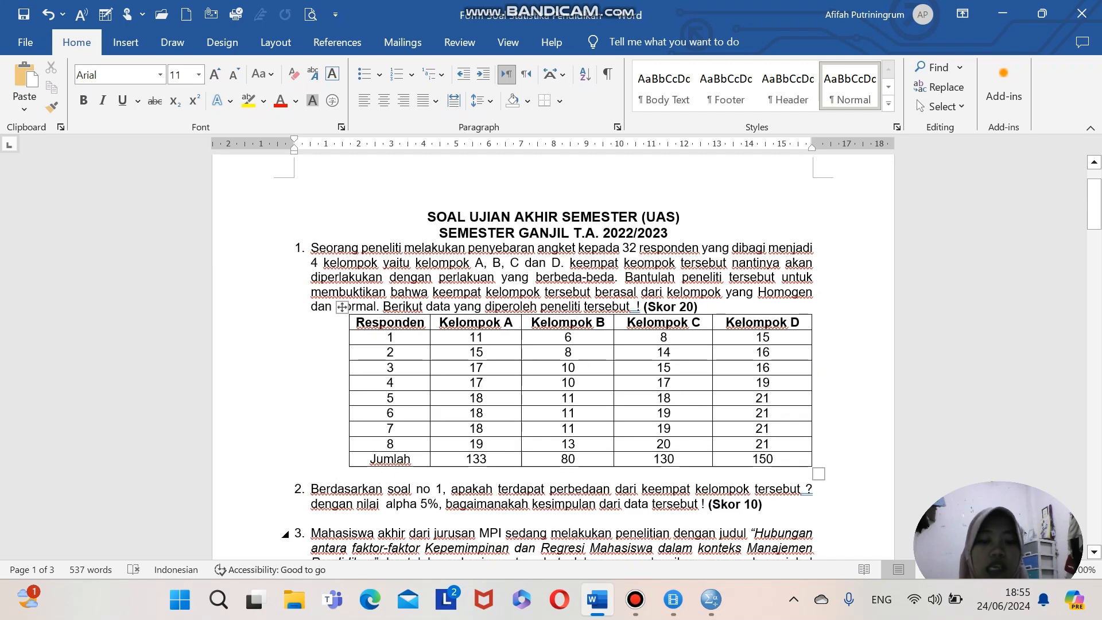
mouse_move(711, 599)
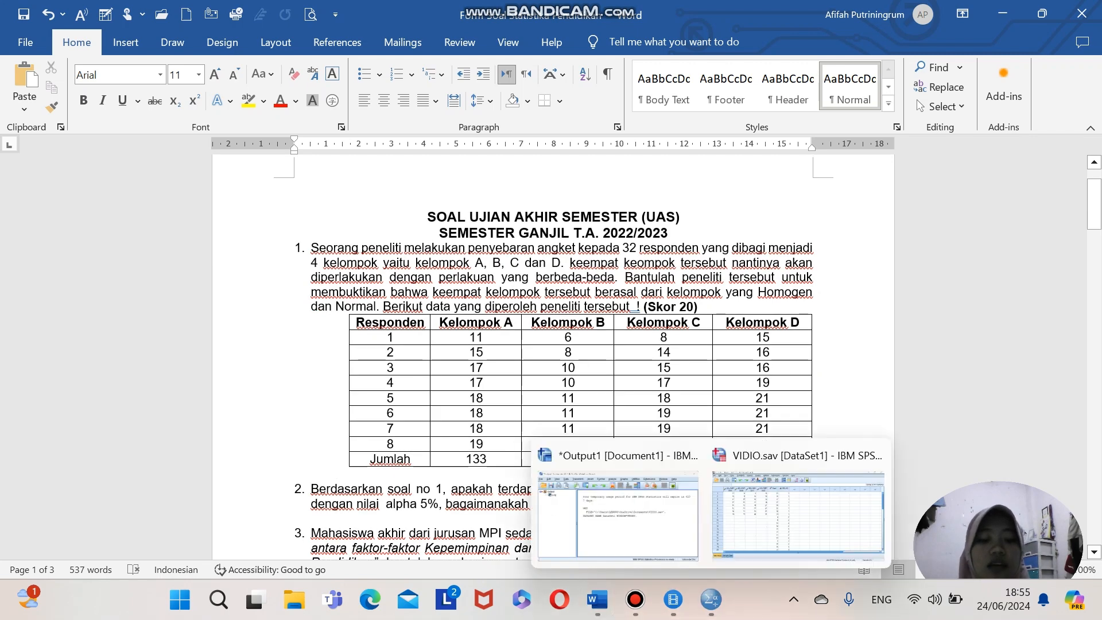
left_click(798, 516)
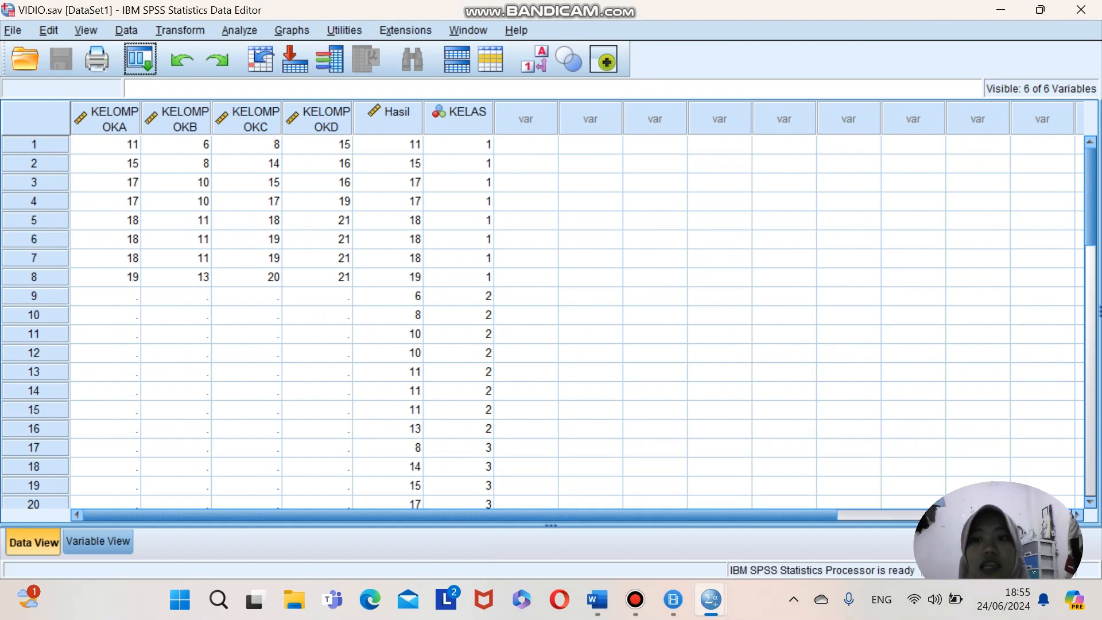
key("alt+a")
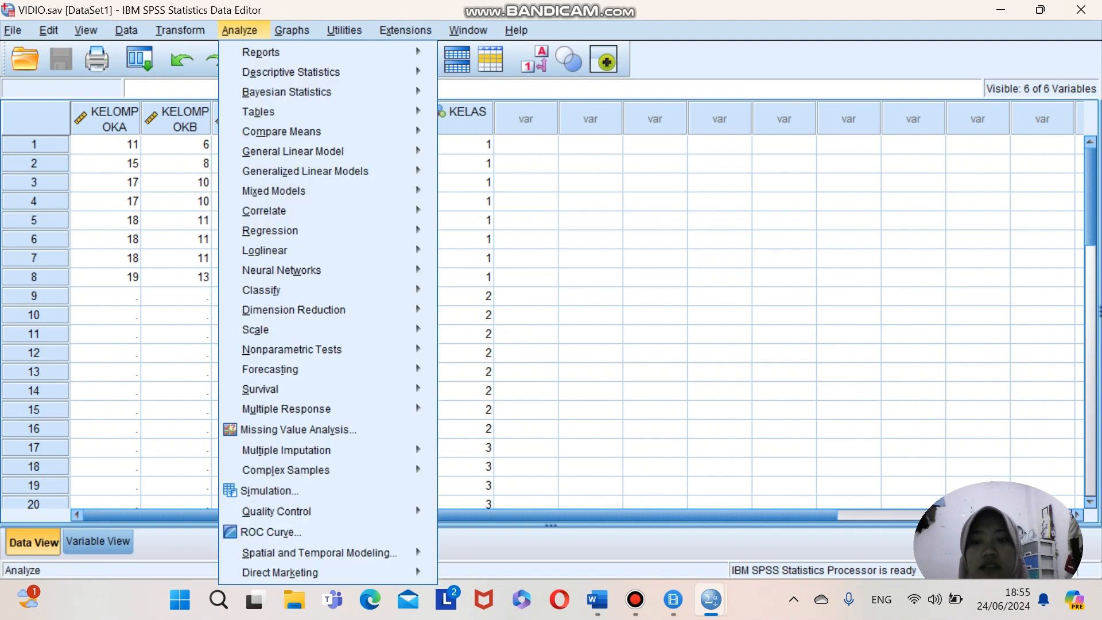
mouse_move(281, 131)
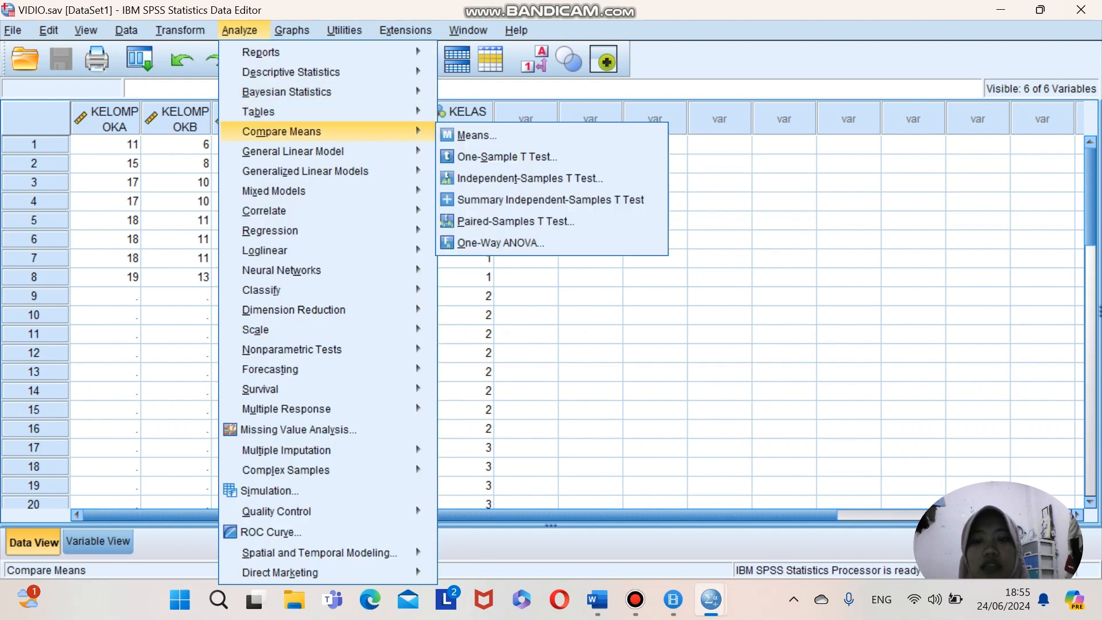
key("Right")
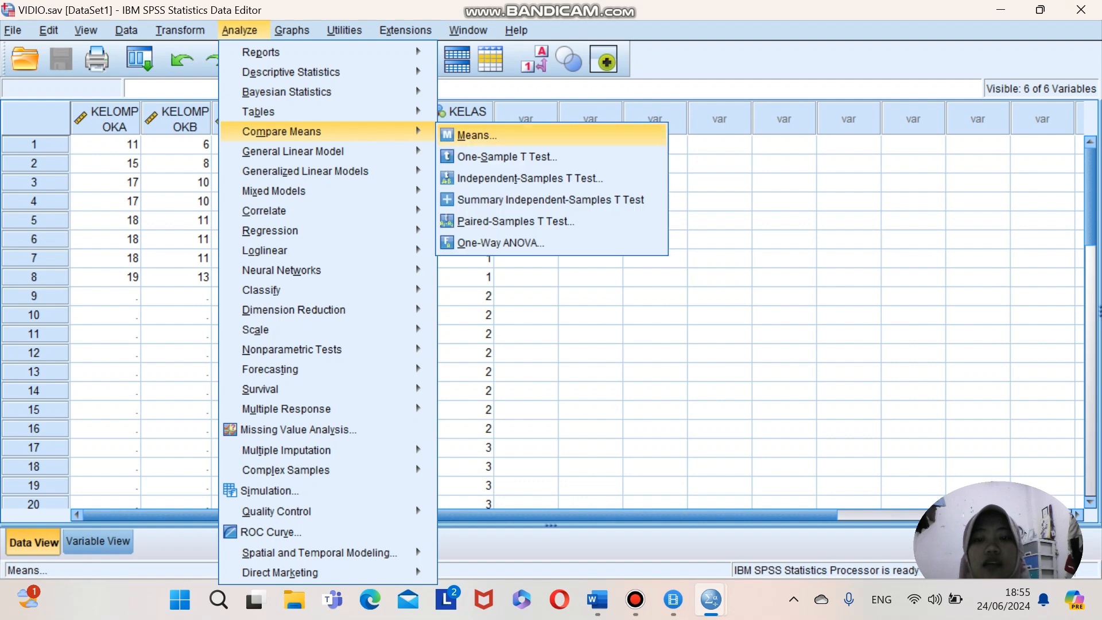
key("Down")
key("Down")
key("Down")
key("Down")
key("Down")
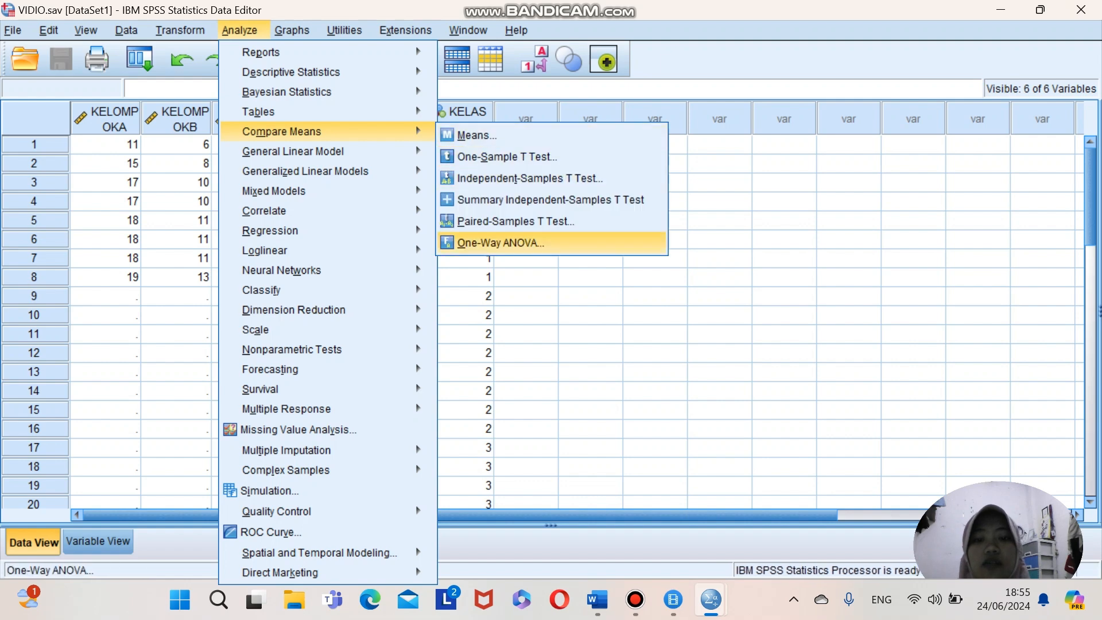
key("Return")
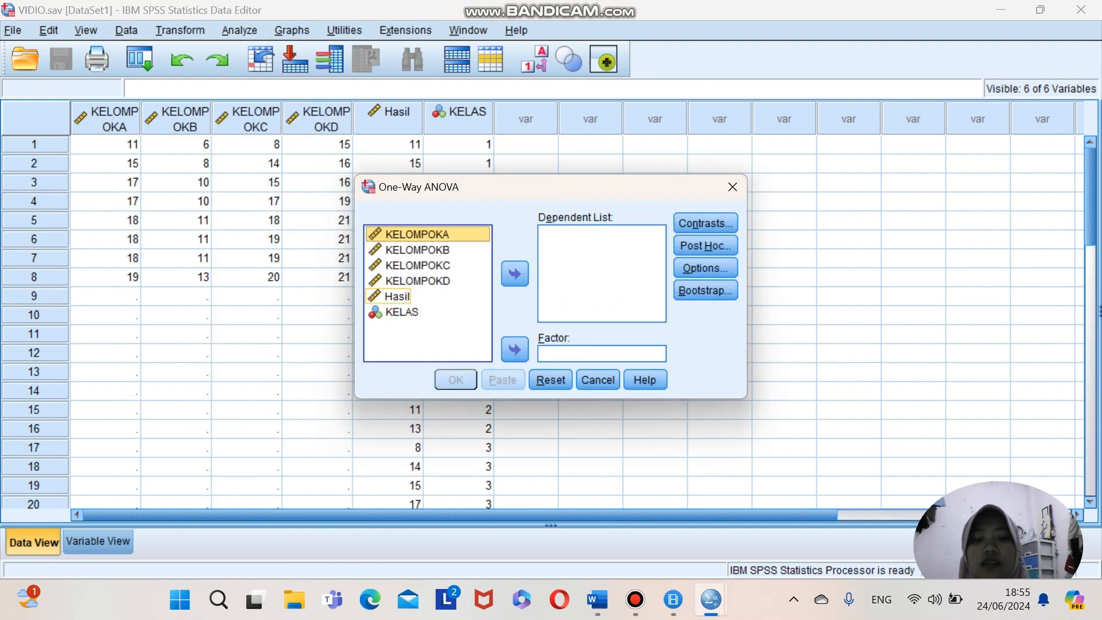
Step: Assign Hasil as the dependent variable and KELAS as the factor in the One-Way ANOVA
left_click(398, 296)
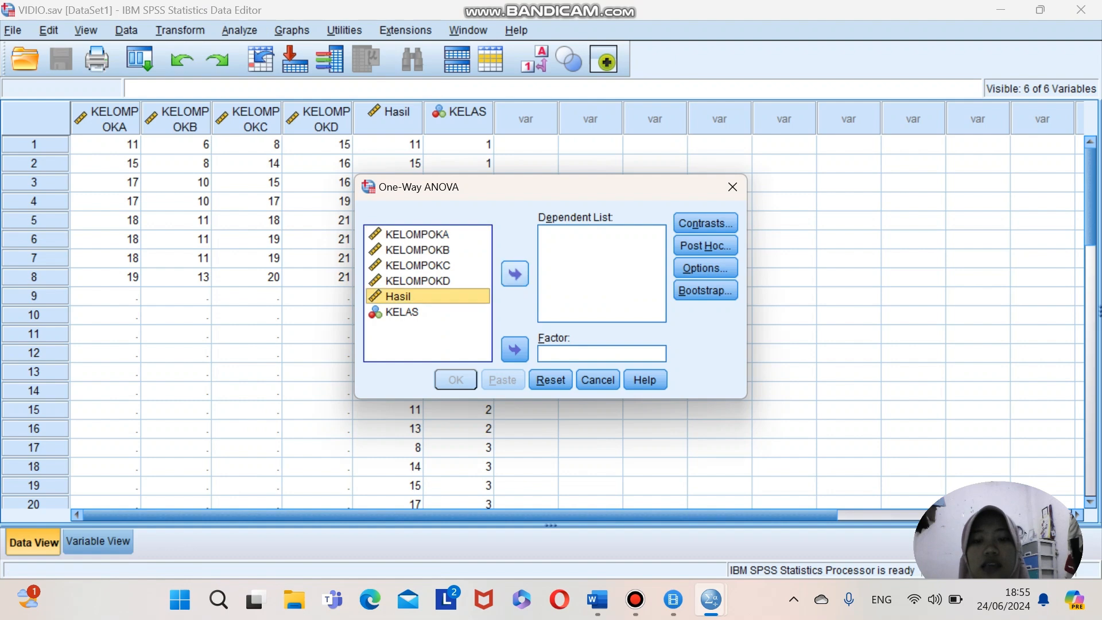
left_click(515, 274)
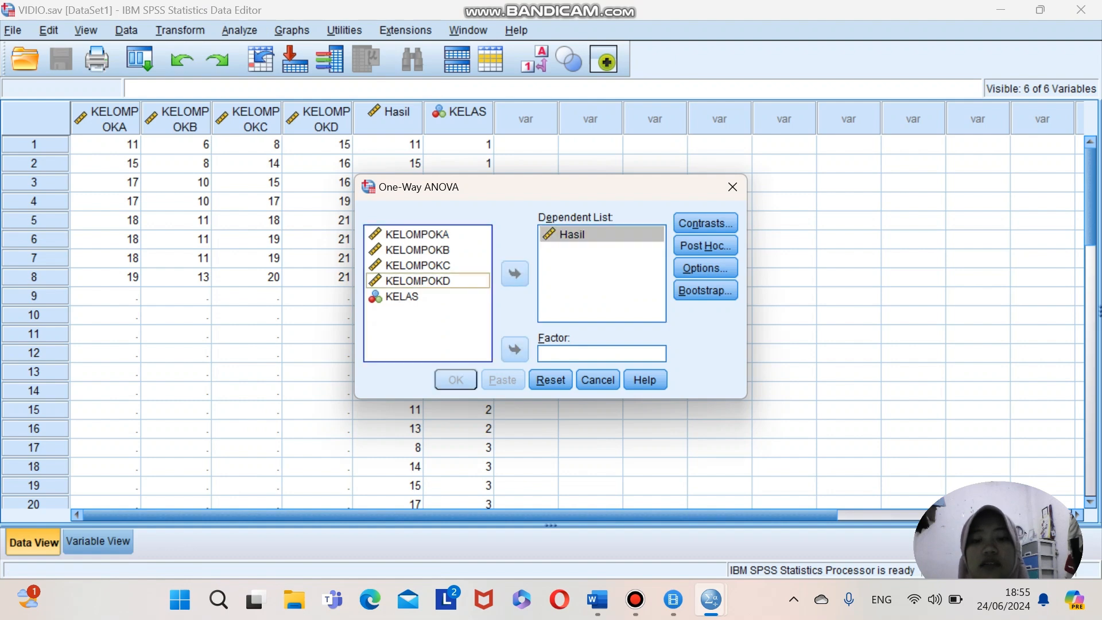
left_click(402, 296)
left_click(515, 349)
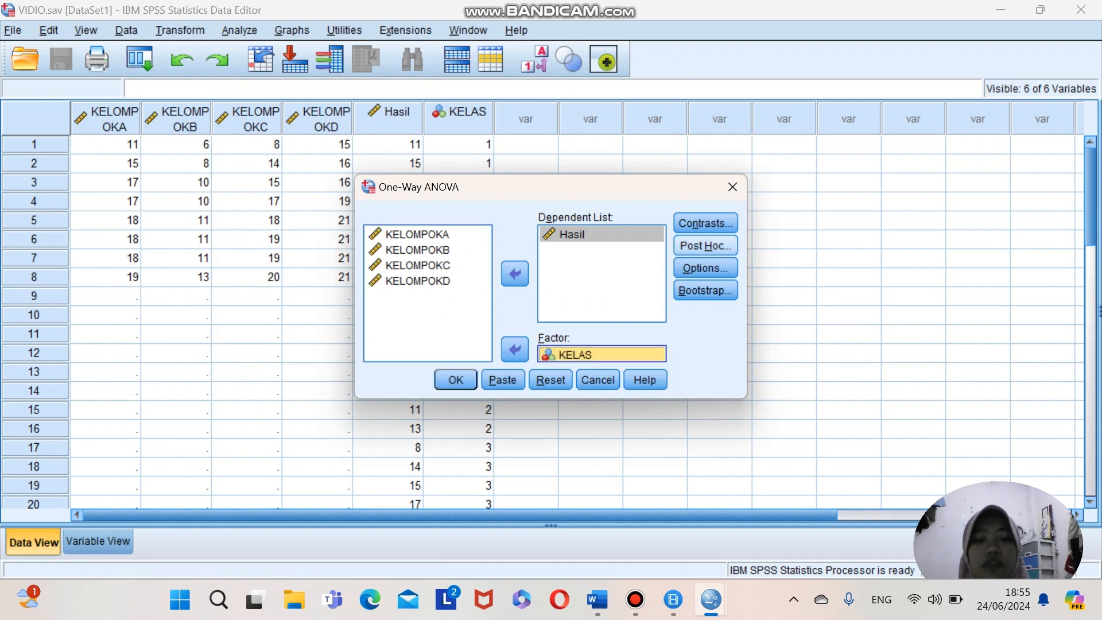
Step: Add the Scheffe post hoc test to the One-Way ANOVA and run the analysis
left_click(706, 246)
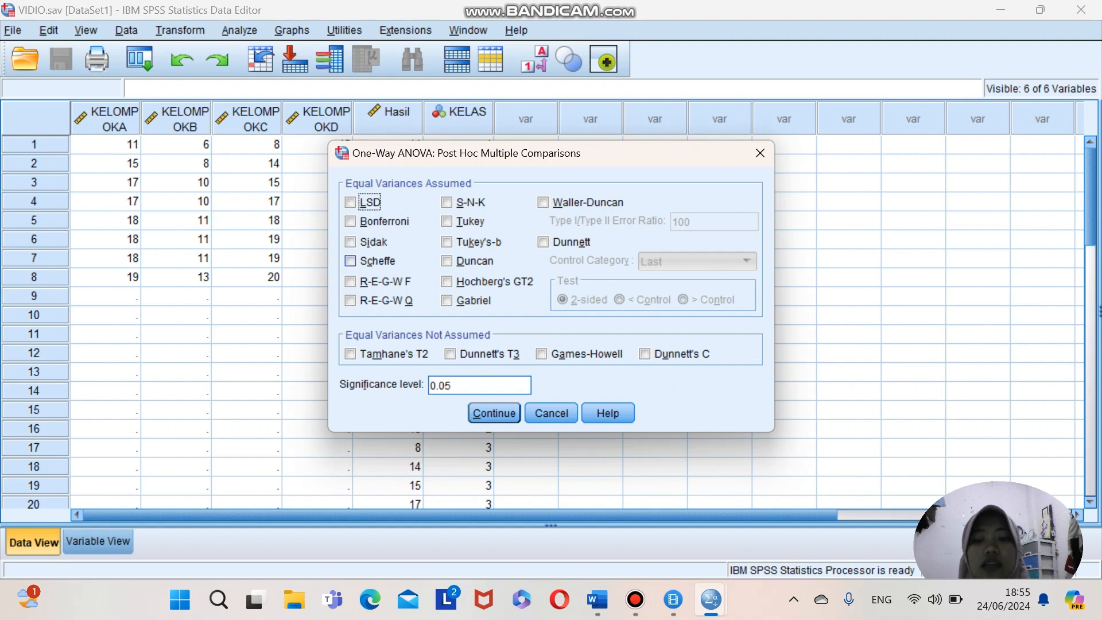
left_click(350, 260)
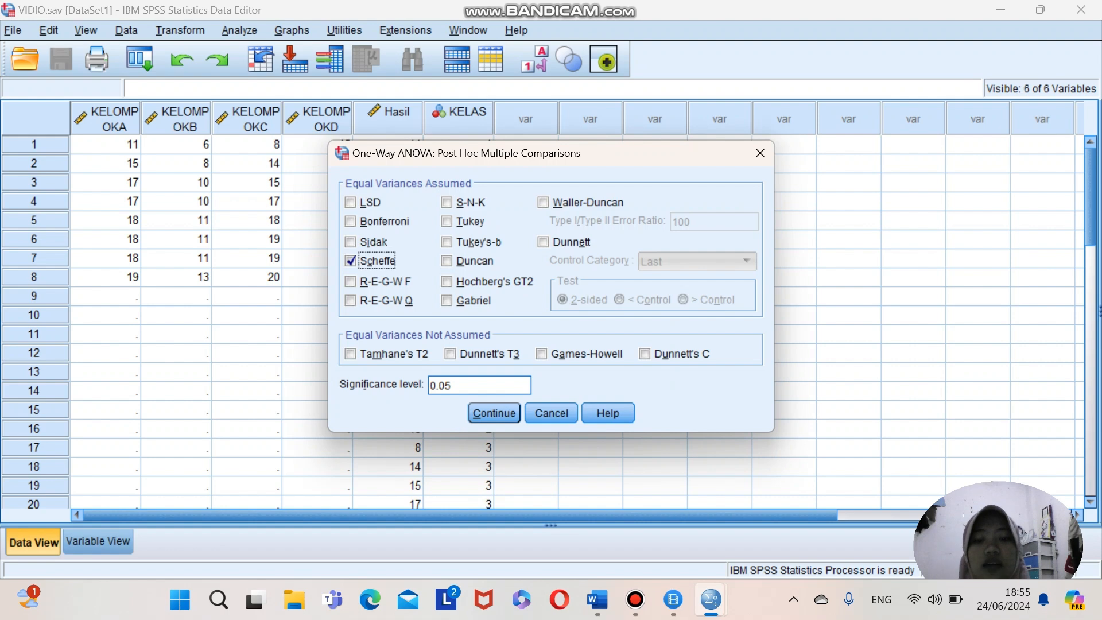
left_click(494, 413)
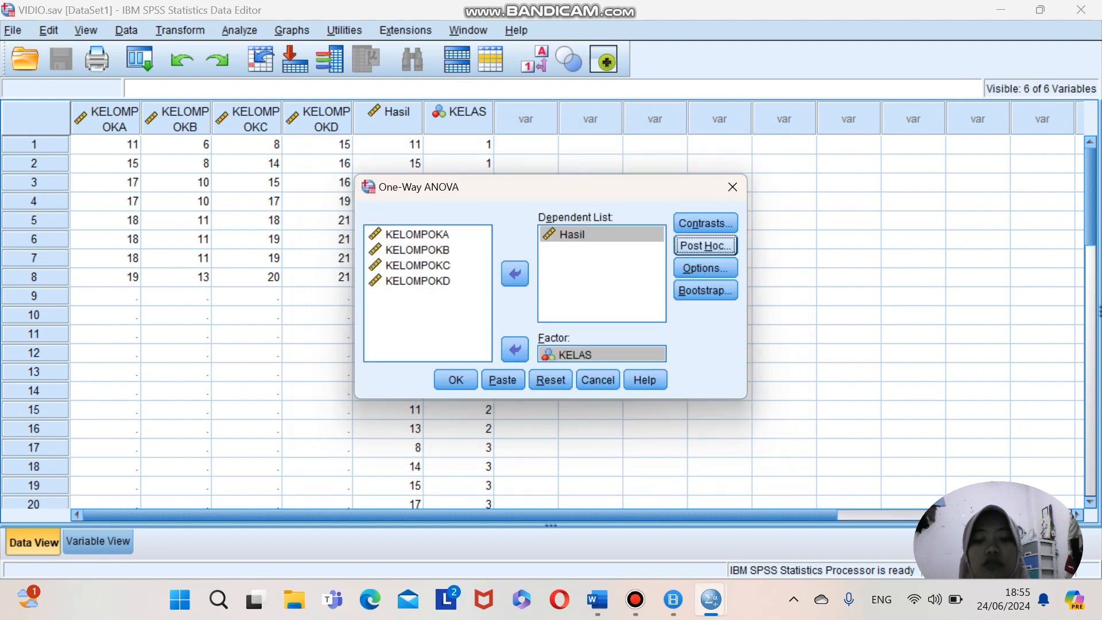
left_click(456, 379)
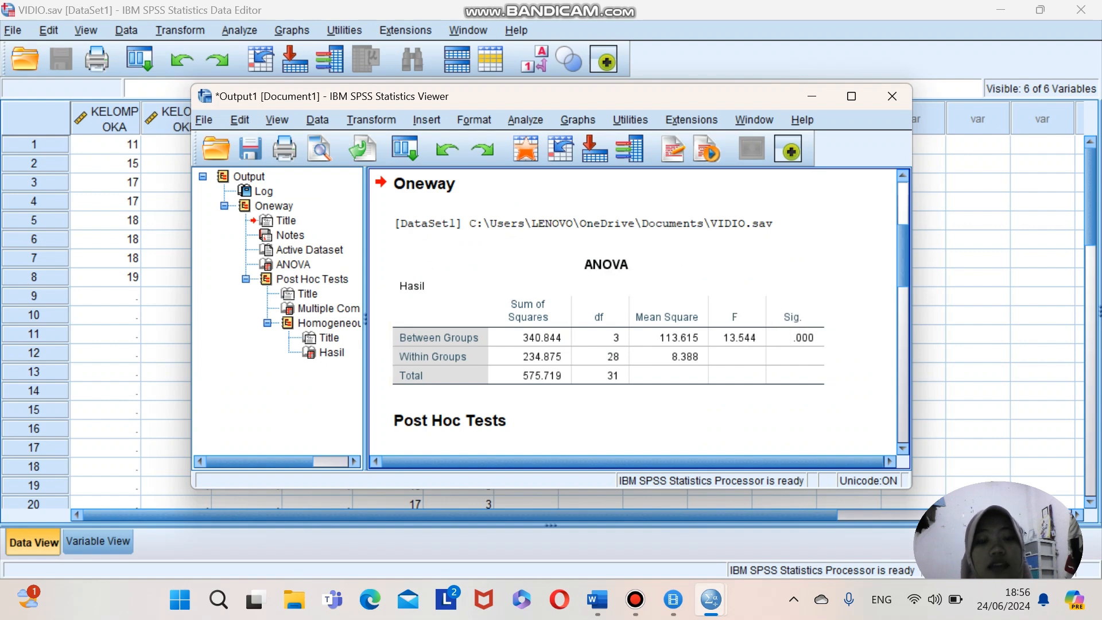
Step: Copy the ANOVA table from the SPSS output into the Word report under answer 2 and highlight its Sig. value in yellow
scroll(631, 313, "down", 5)
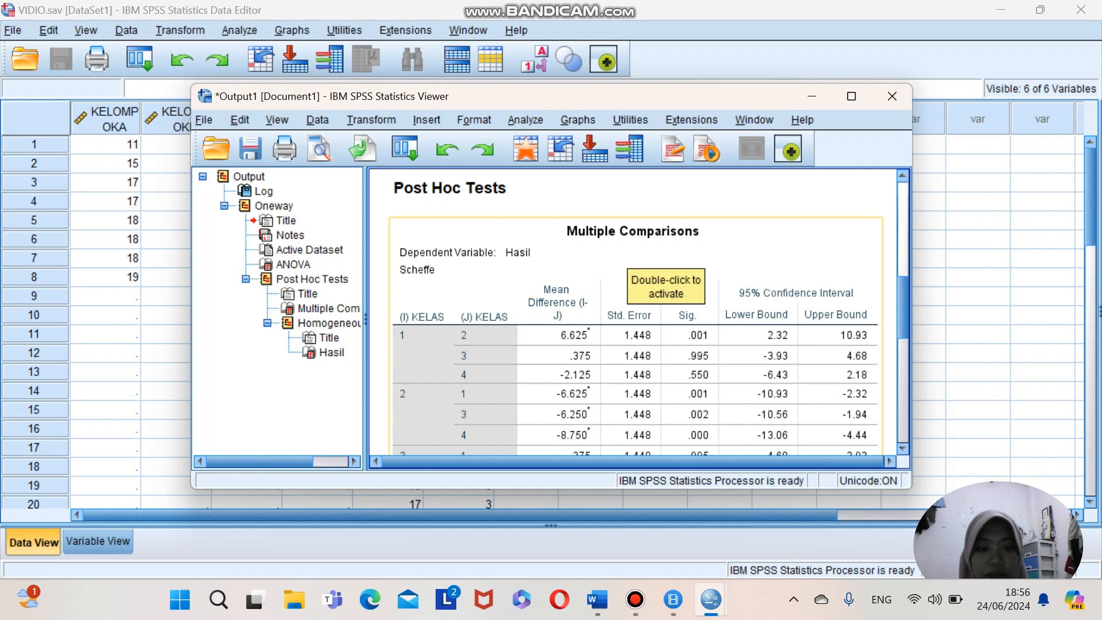
scroll(665, 270, "up", 3)
left_click(665, 270)
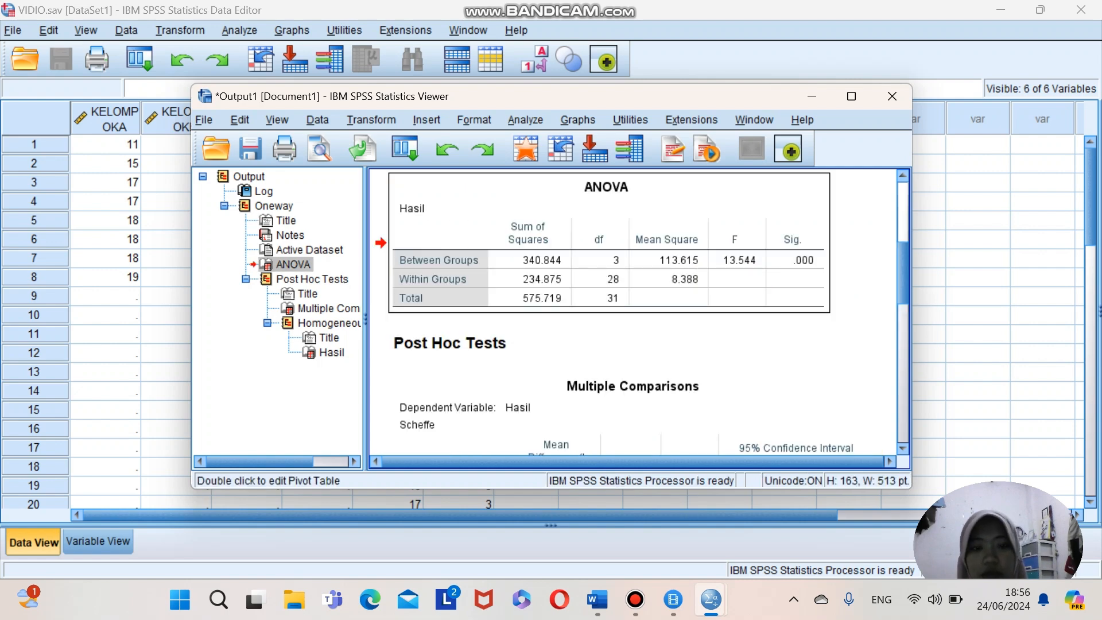
right_click(685, 264)
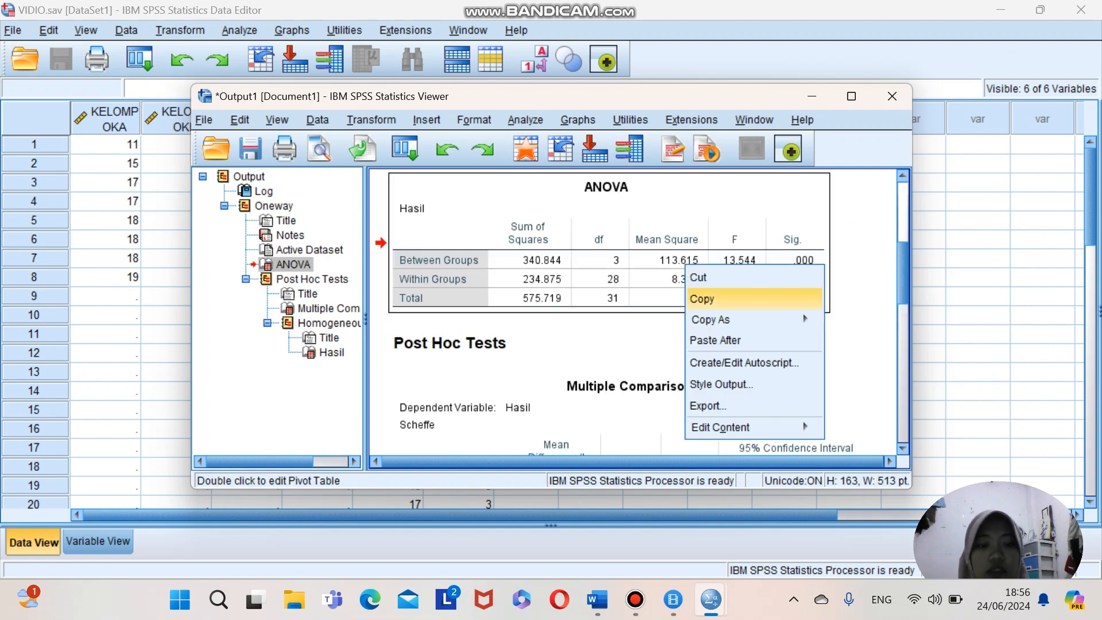
left_click(701, 299)
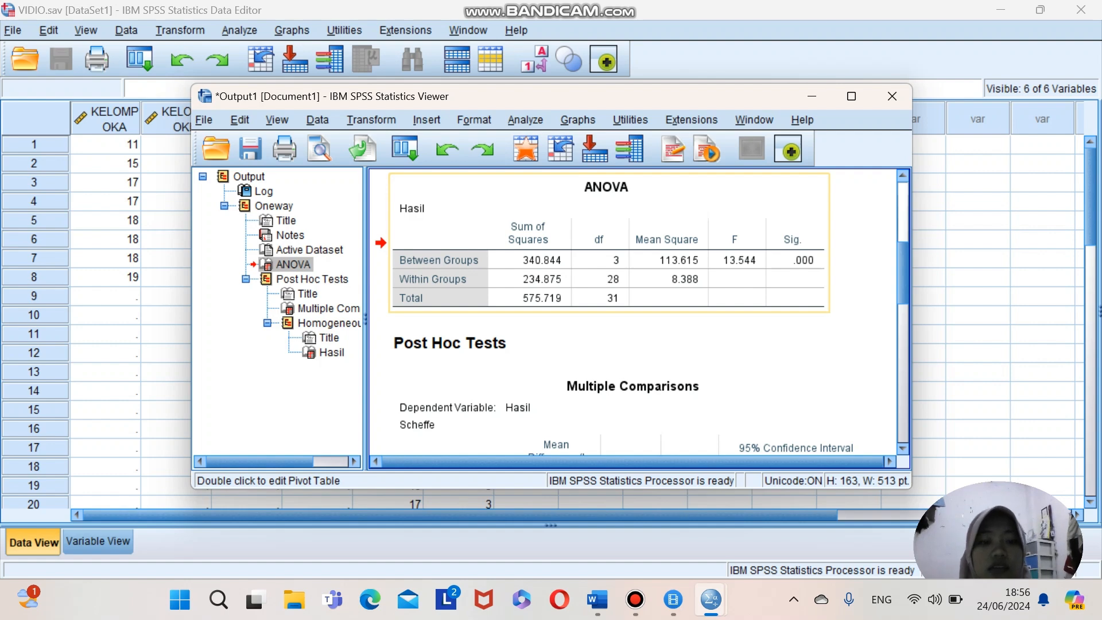
mouse_move(673, 599)
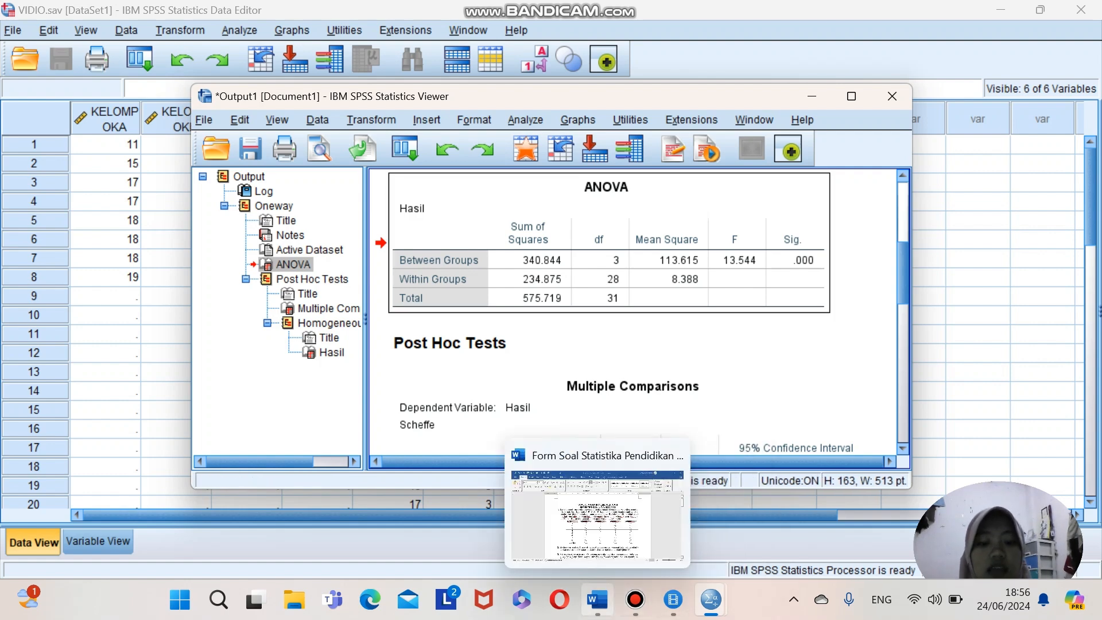
left_click(596, 599)
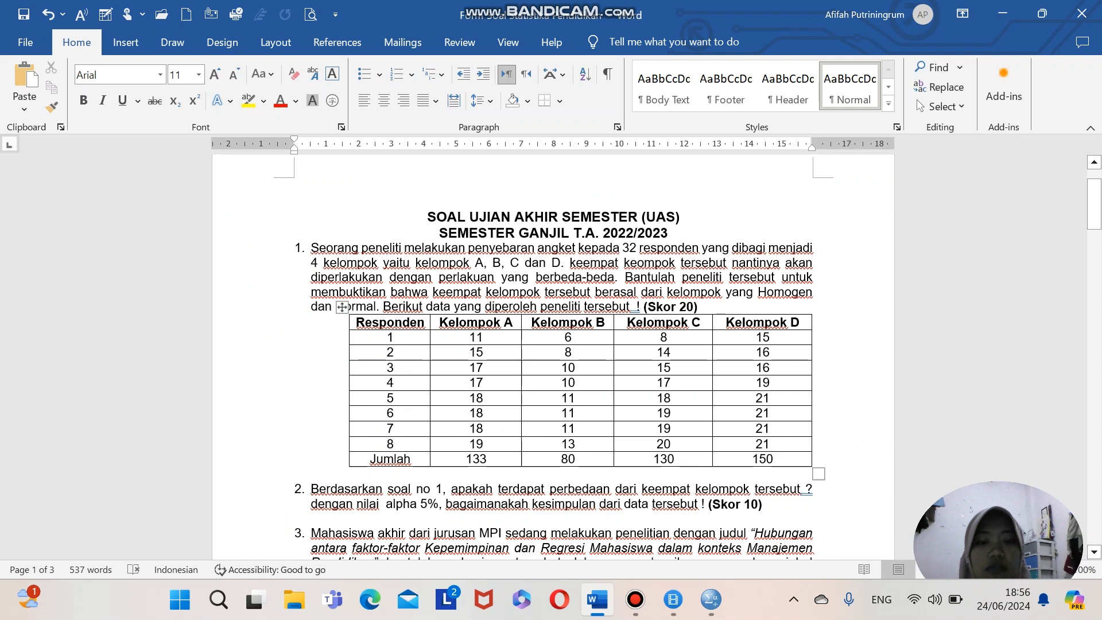
scroll(552, 356, "down", 15)
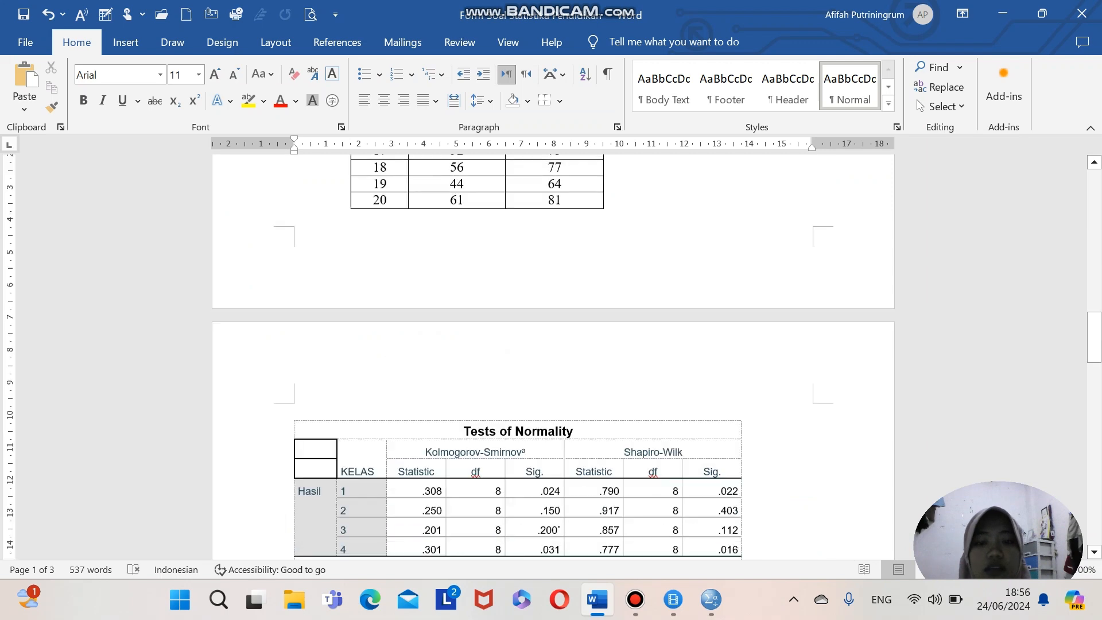
scroll(552, 356, "down", 8)
right_click(325, 405)
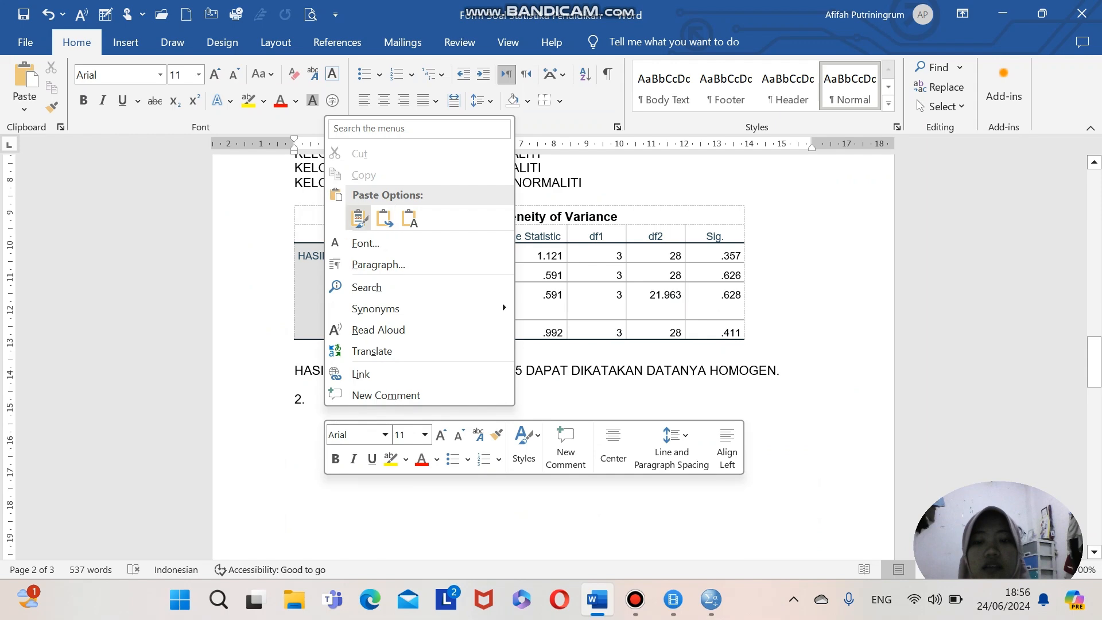
left_click(358, 218)
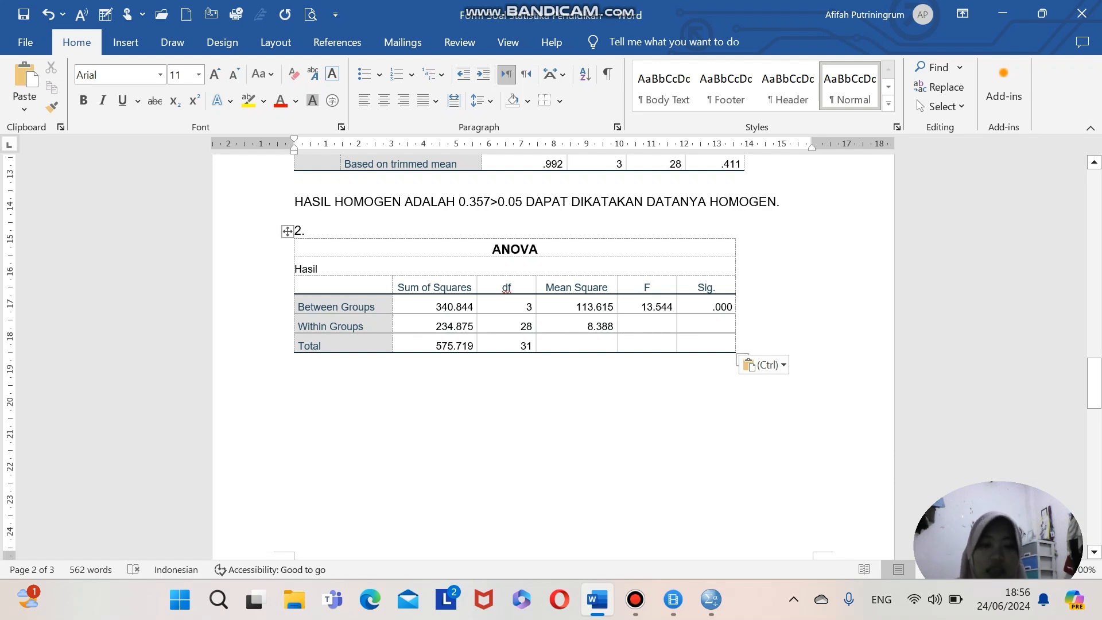
double_click(722, 307)
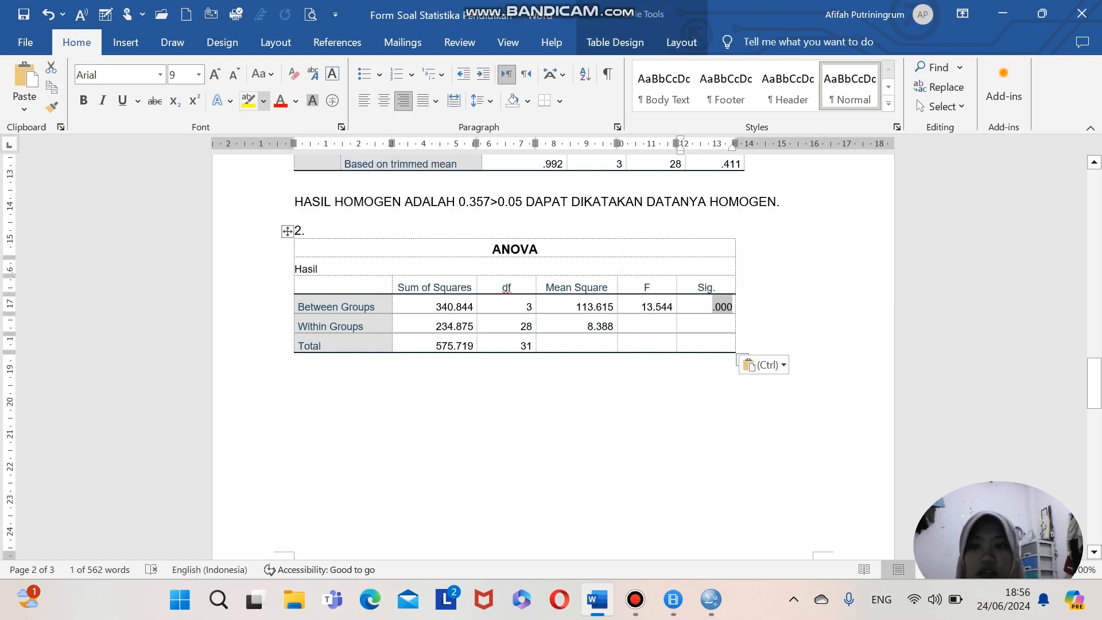
left_click(248, 101)
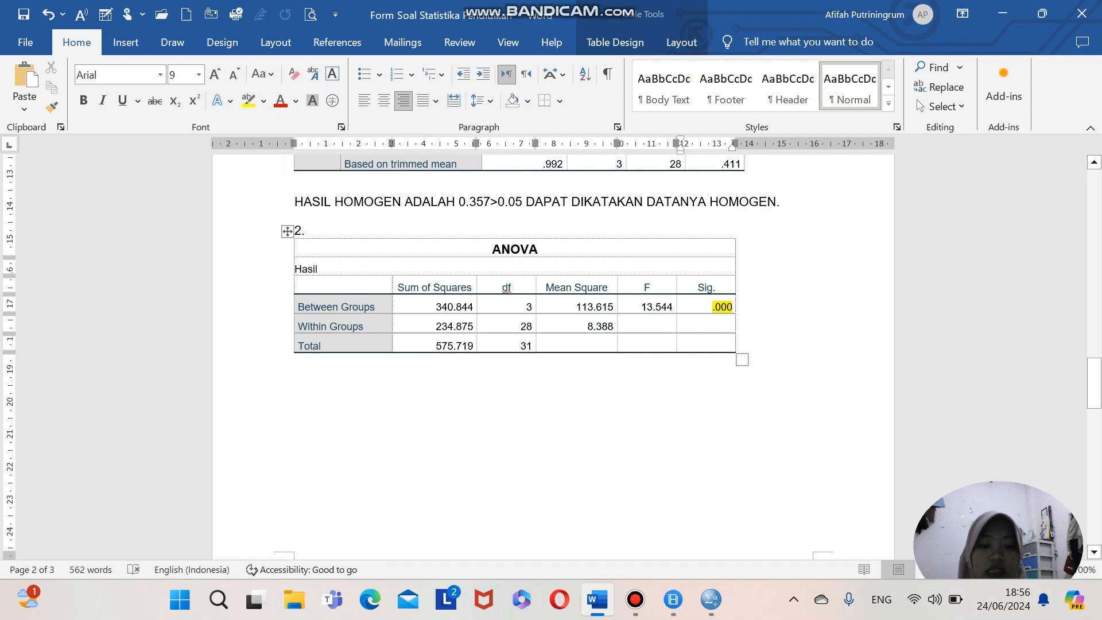
Step: Write the decision rule "SIG>0.05 MAKA H0 DITERIMA" below the ANOVA table
left_click(296, 381)
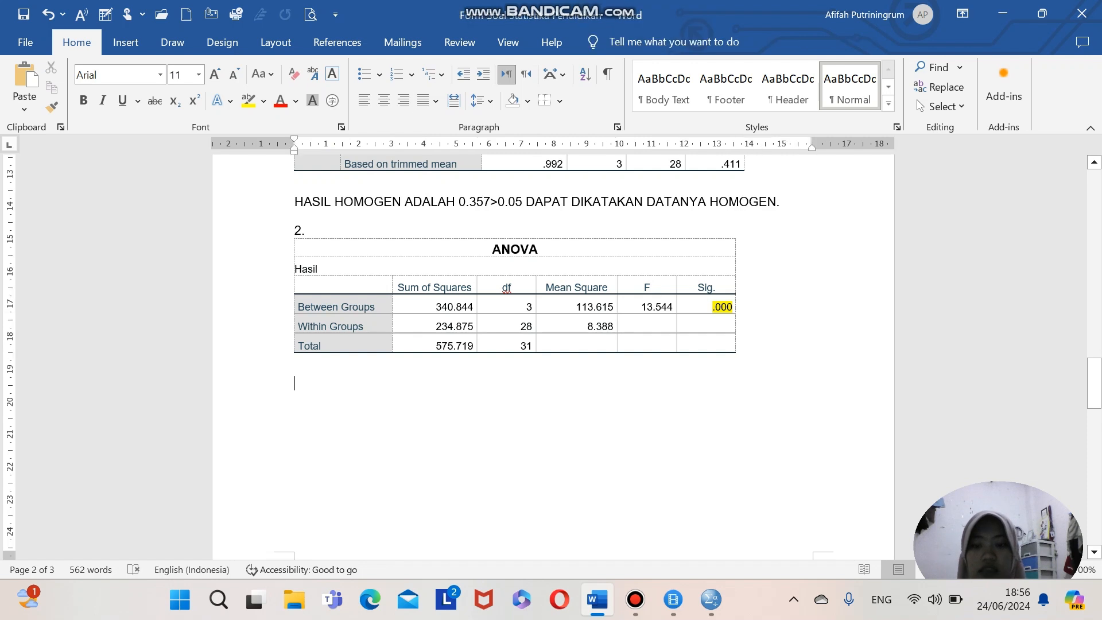
key("Caps_Lock")
type("SIG")
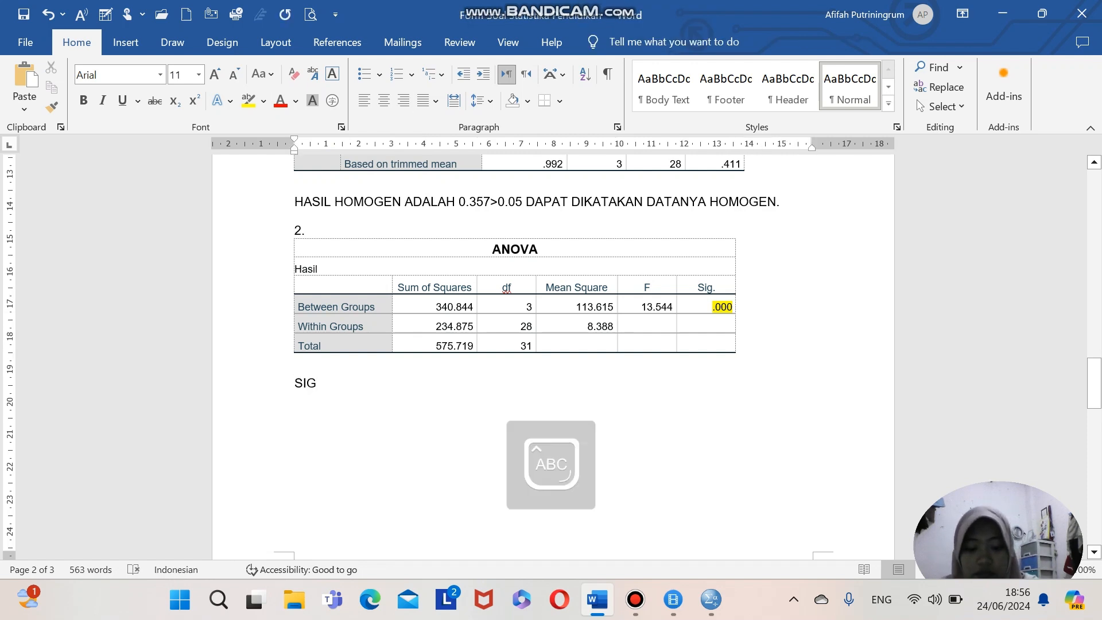
type(".")
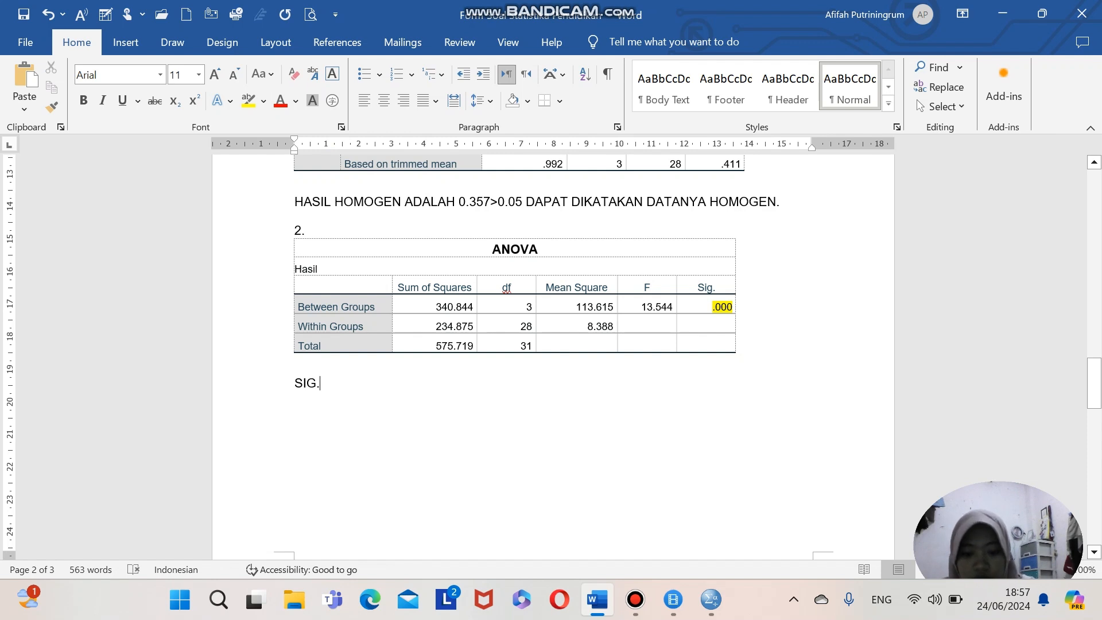
key("BackSpace")
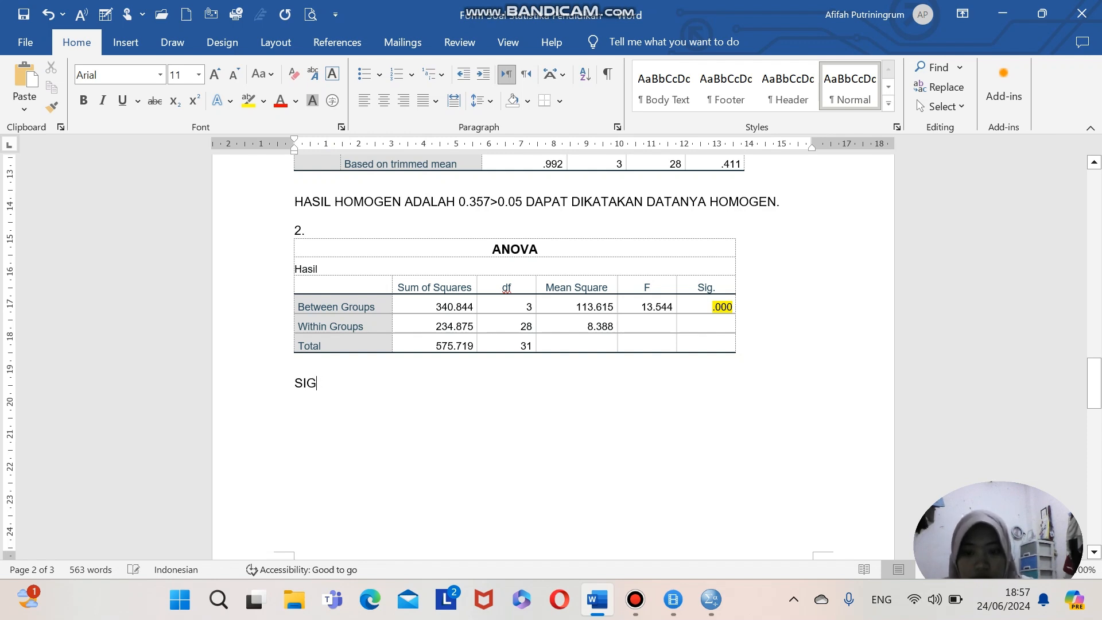
type(">")
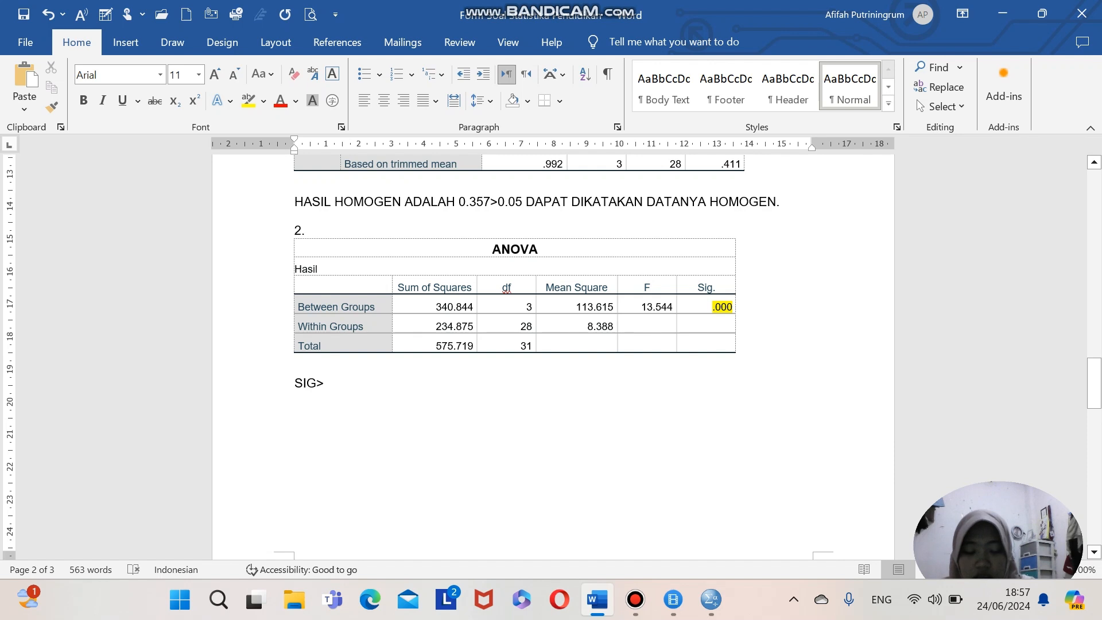
type("0.05")
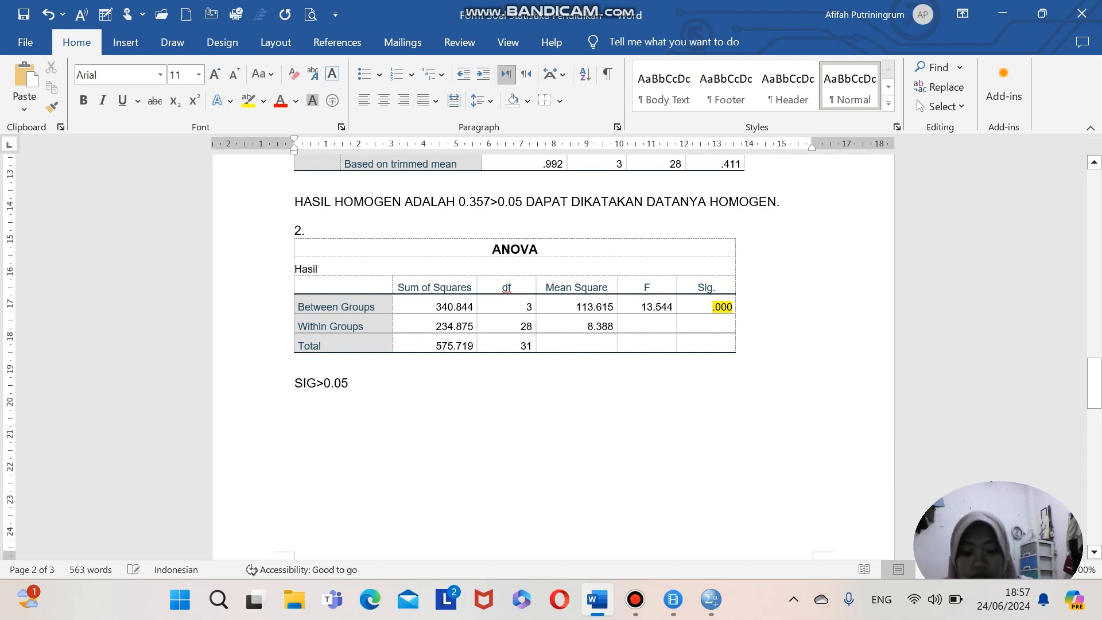
type(" MAKA")
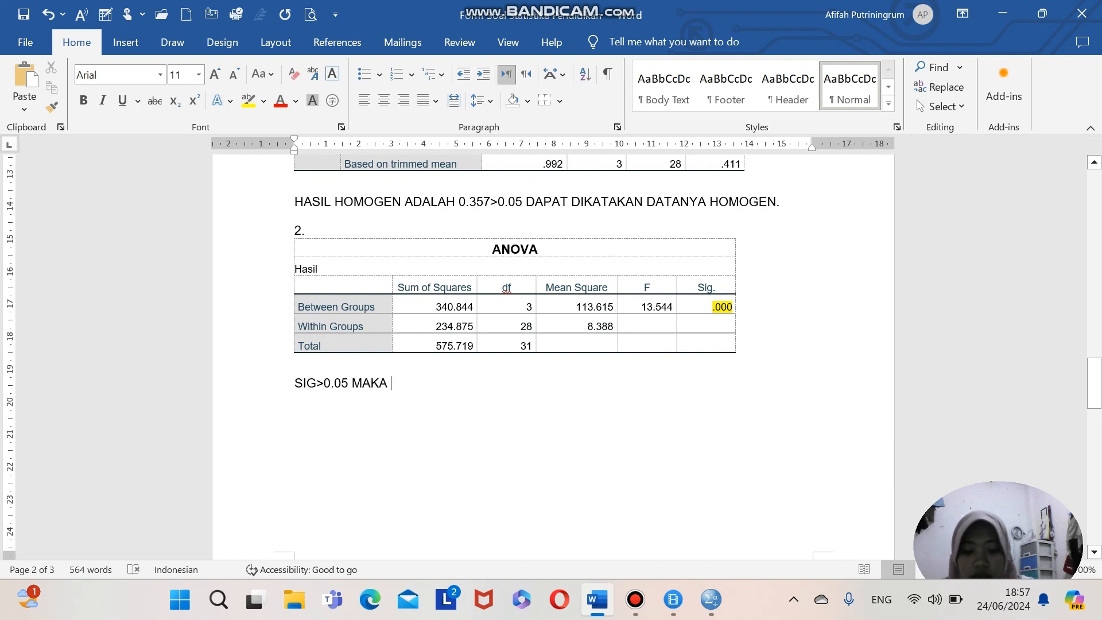
type(" H0")
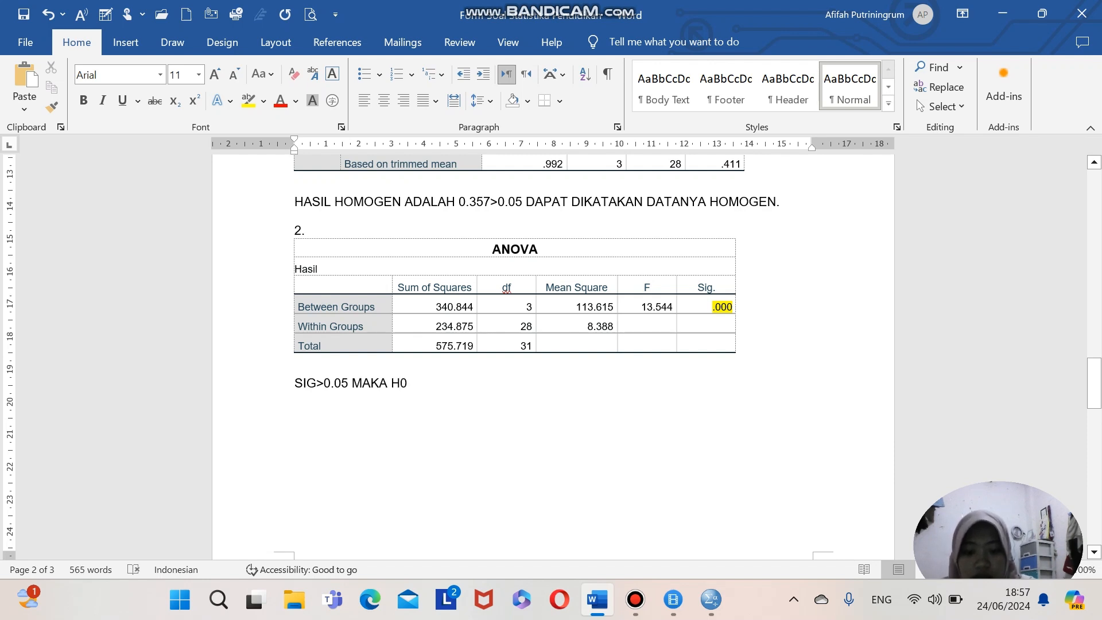
type(" DIG")
key("BackSpace")
key("BackSpace")
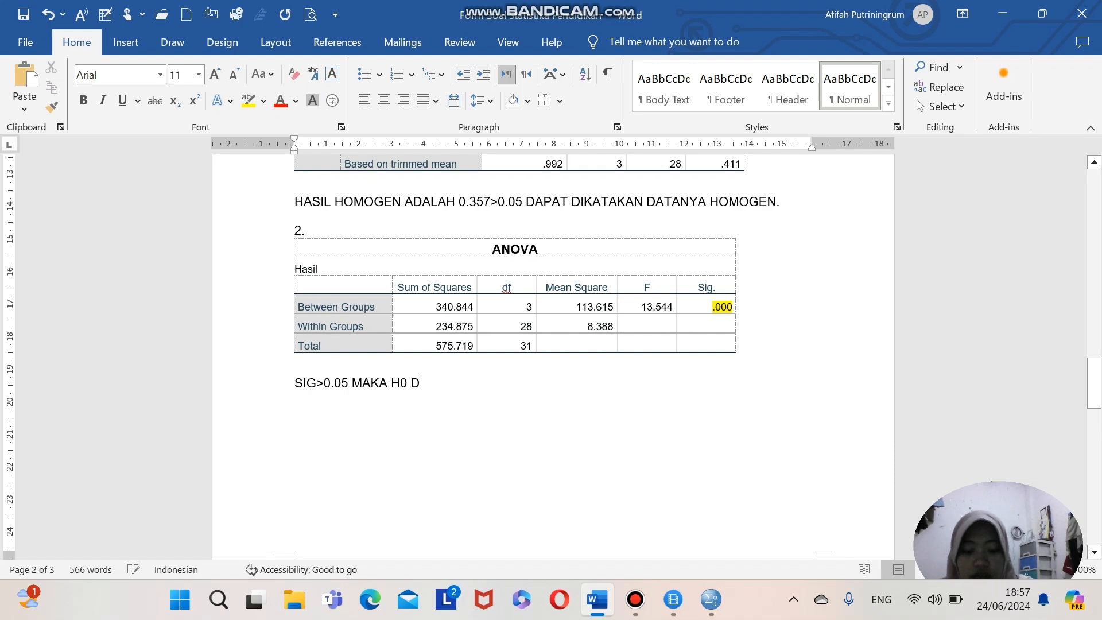
type("ITERIMA")
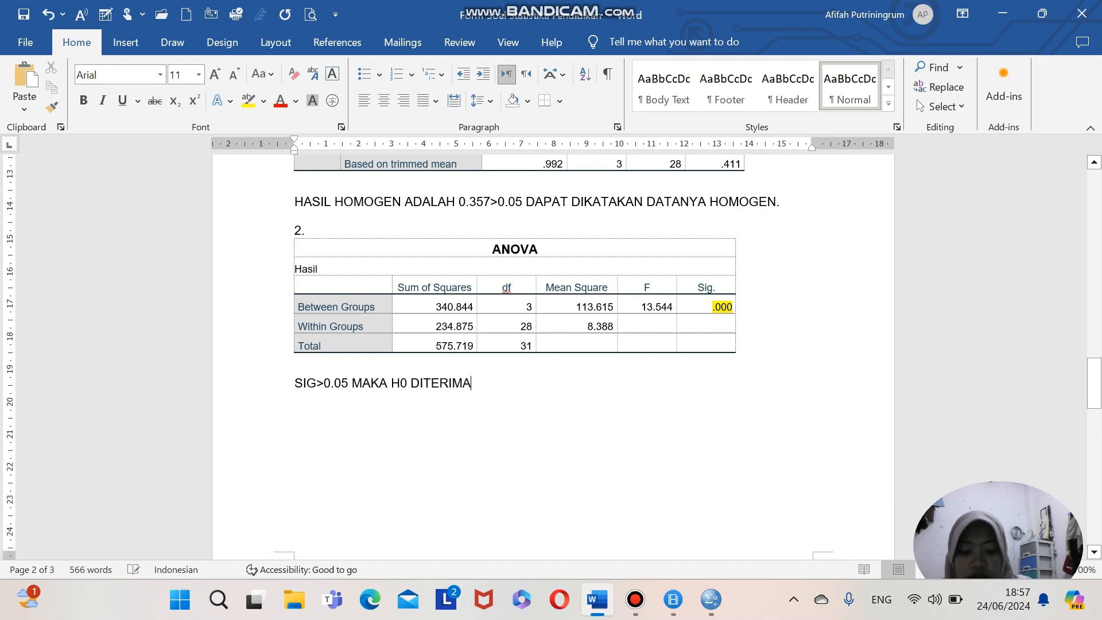
Step: Add the second decision rule "SIG<0.05 MAKA H0 DITOLAK" on a new line and leave an empty line below it
key("Return")
type("S")
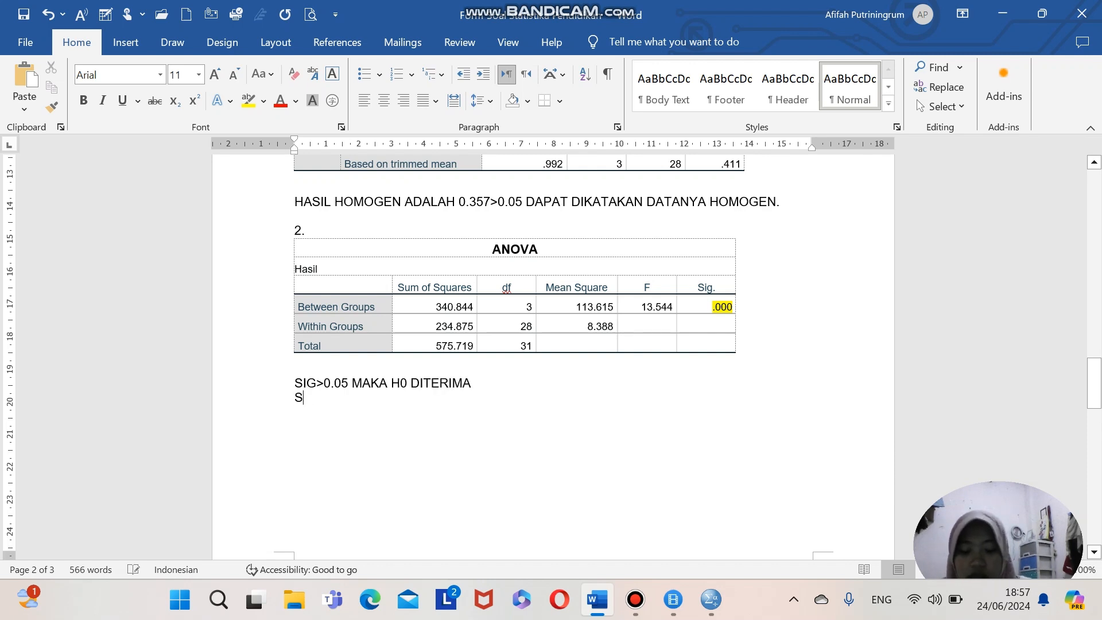
type("IG<")
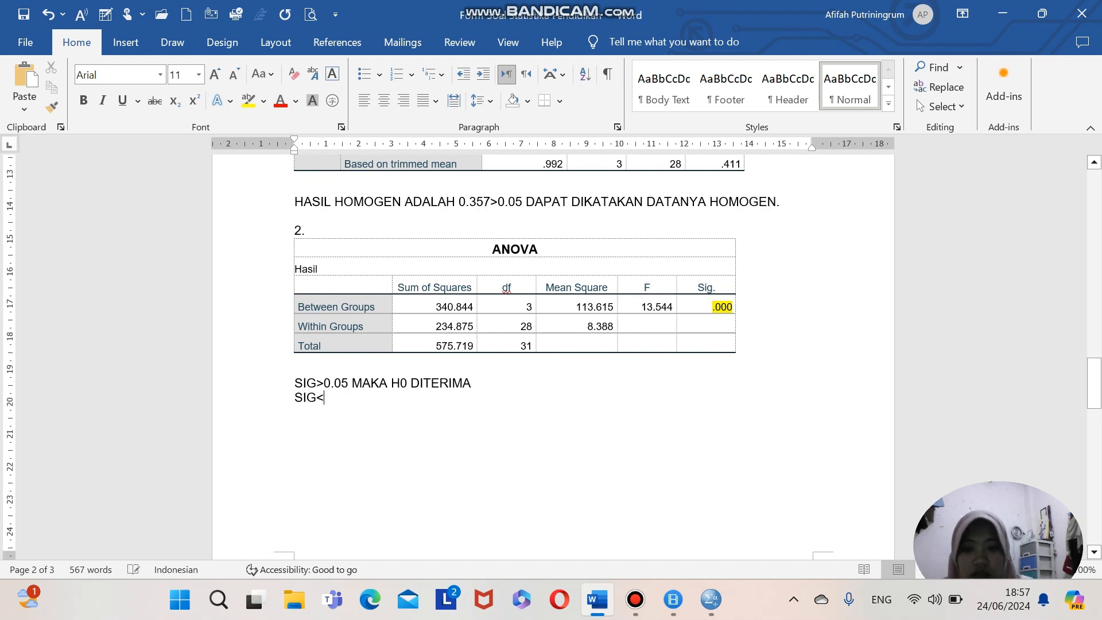
type("0")
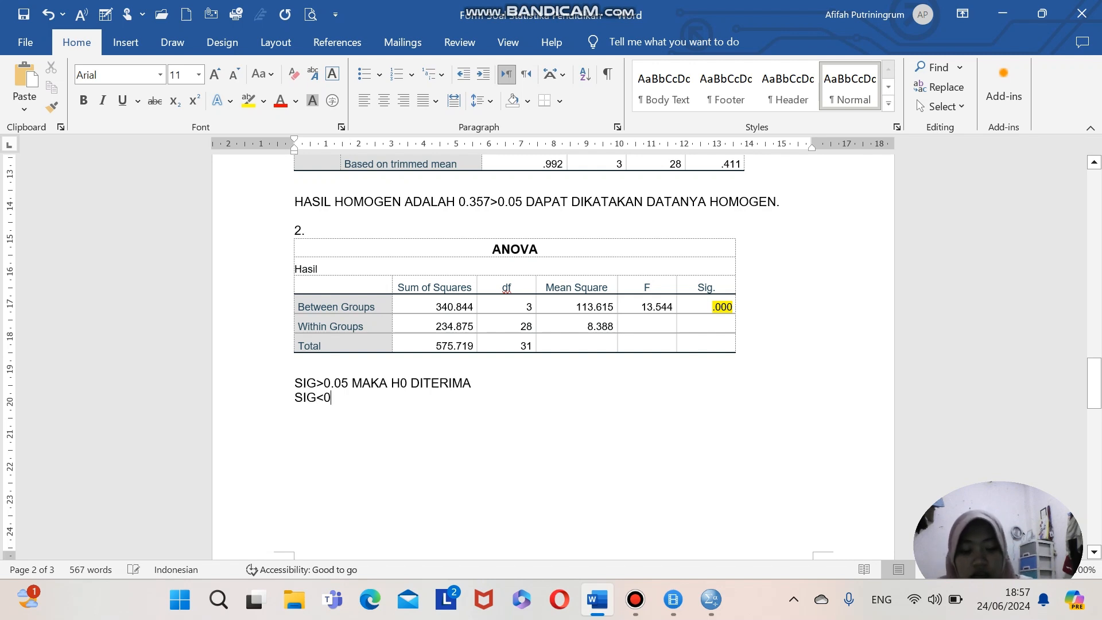
type(".05 MA")
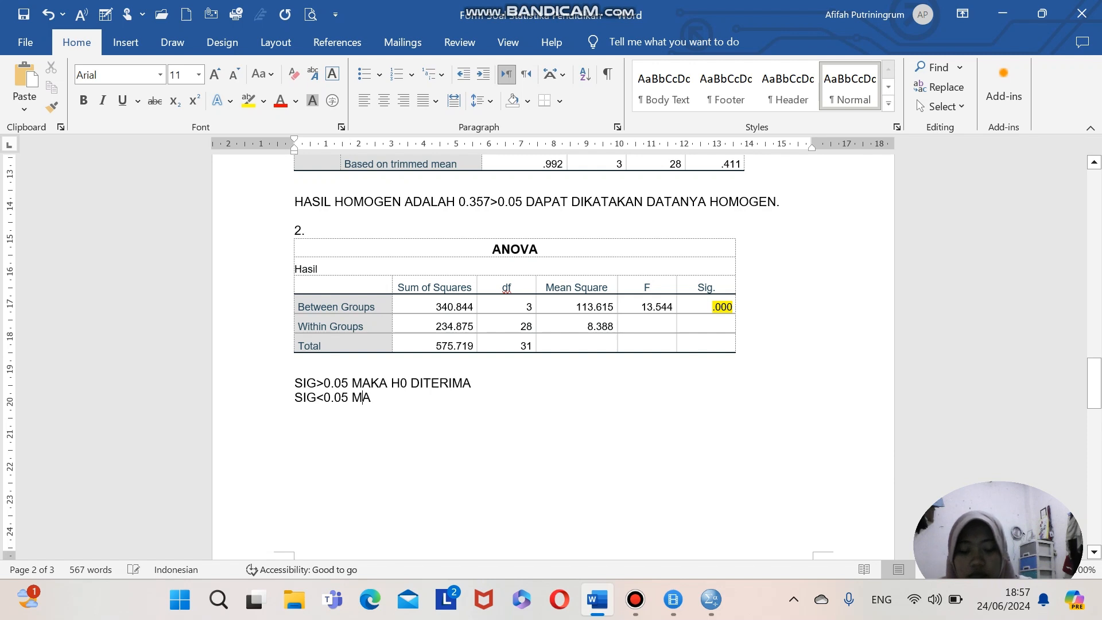
type("KA H0")
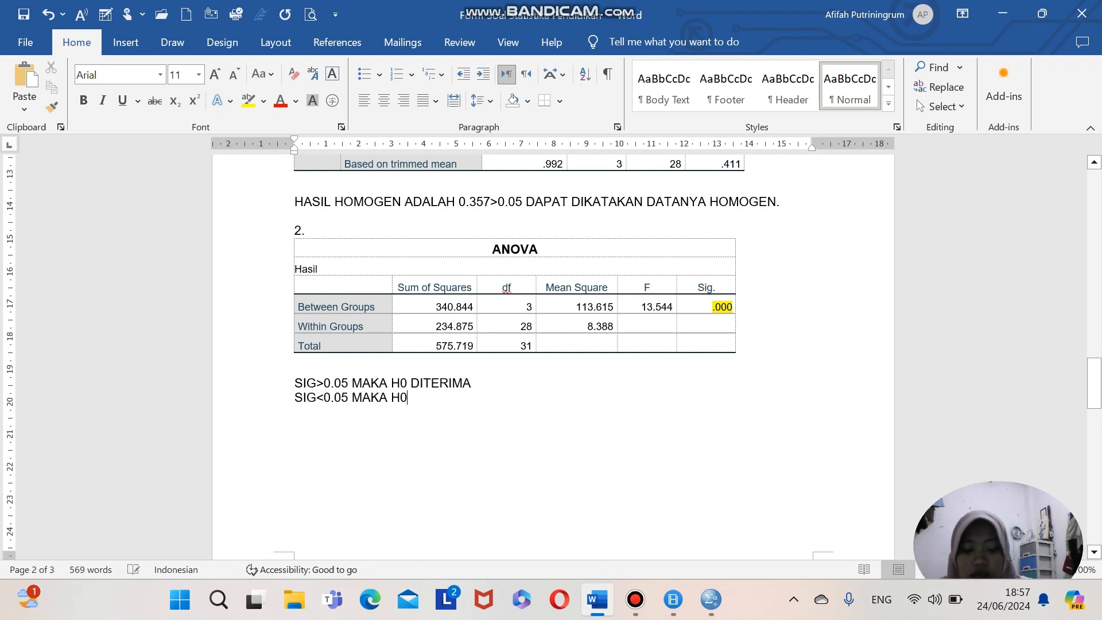
type(" DIT")
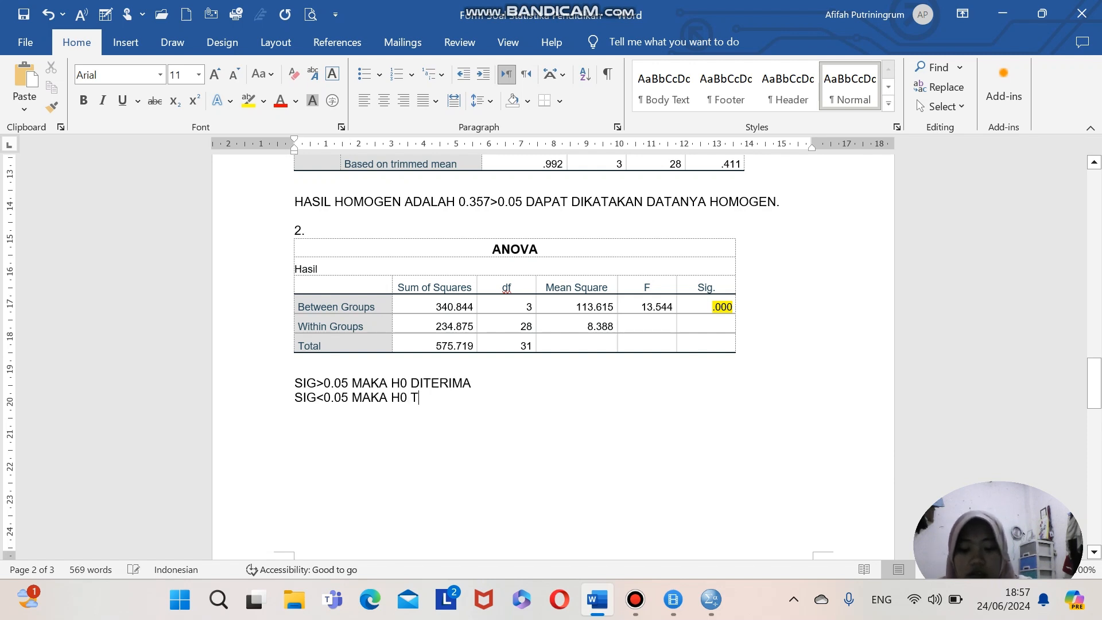
key("BackSpace")
type("DITO")
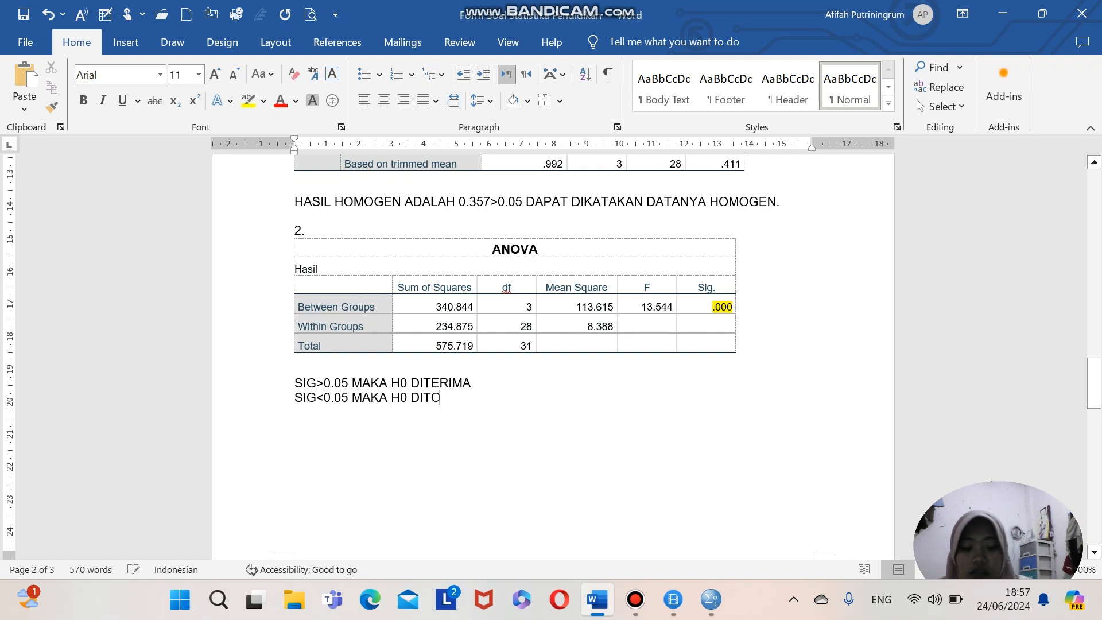
type("LAK")
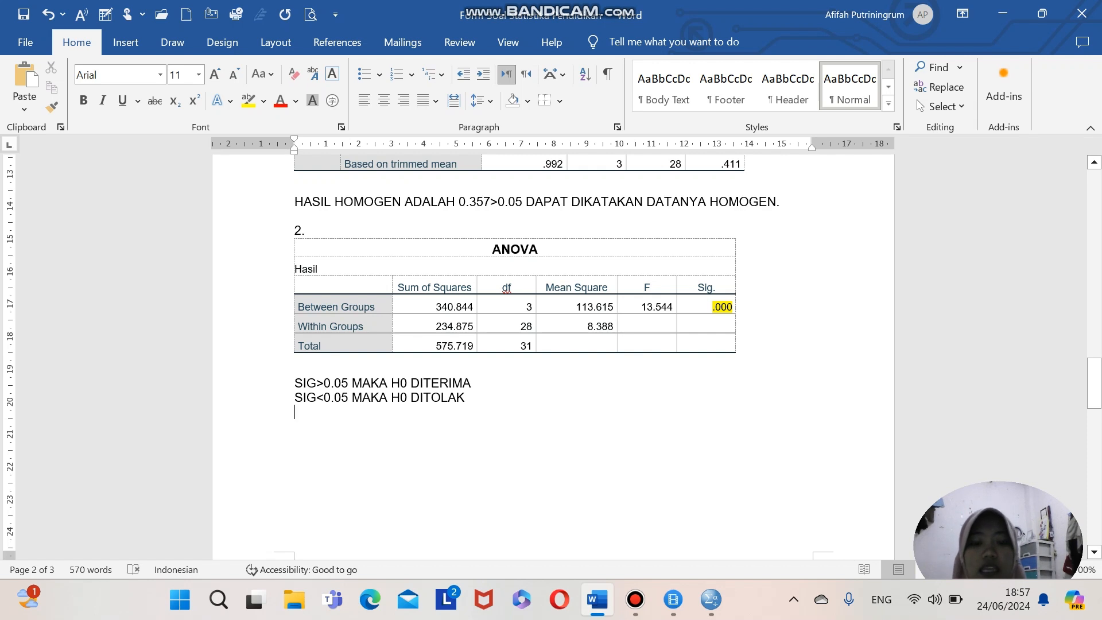
key("Return")
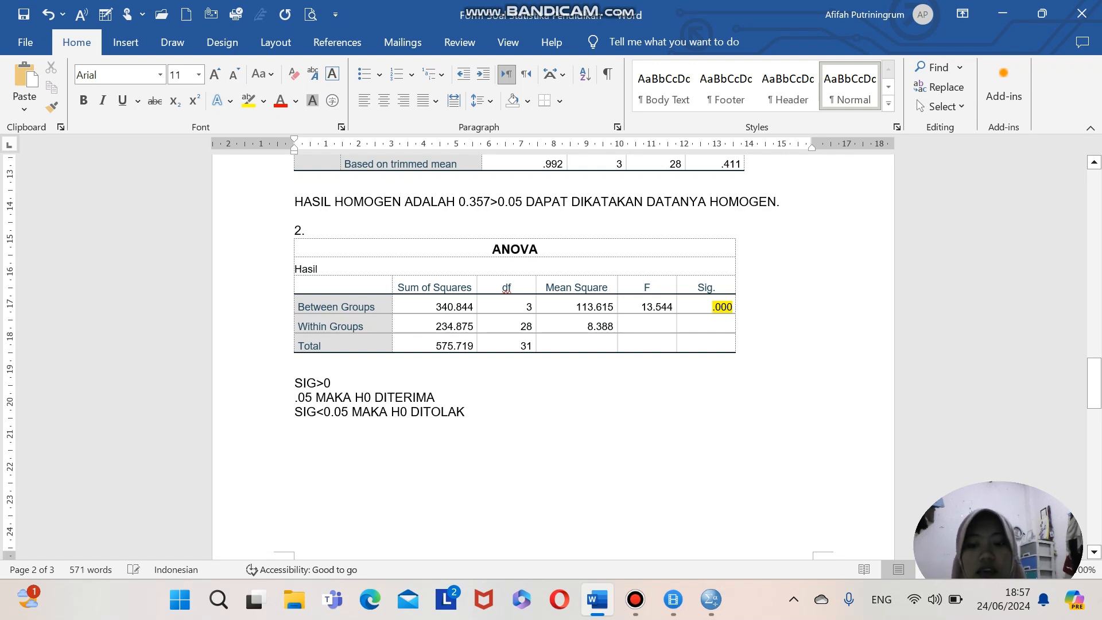
key("BackSpace")
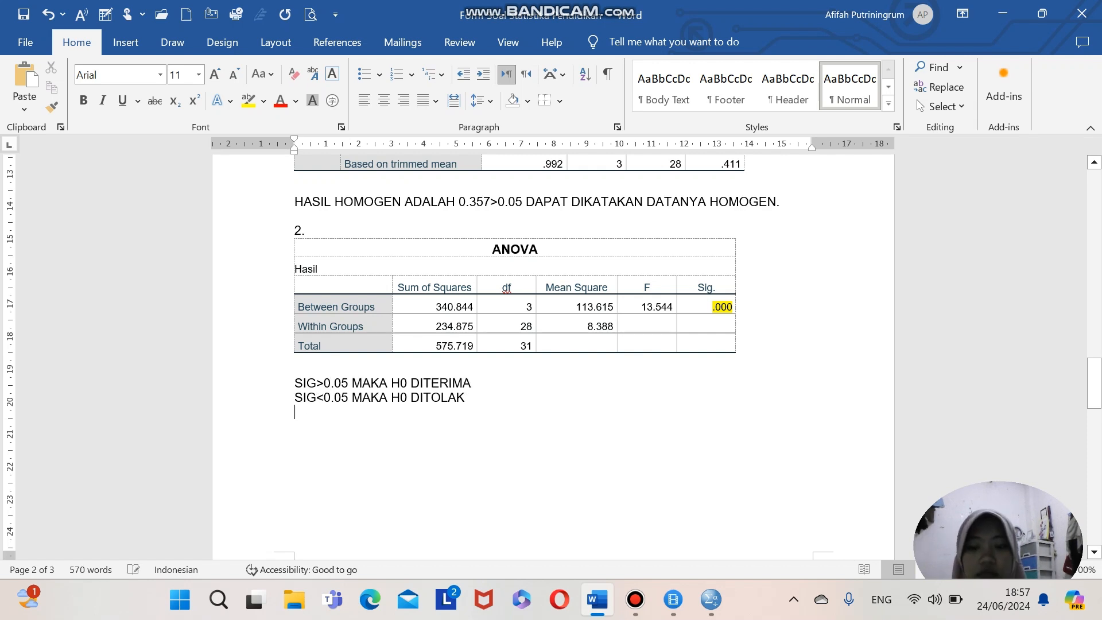
Step: Start a new sentence below the decision rules, after an empty line, reading "SIGNYA SEBESAR 0.000<0.05"
key("Return")
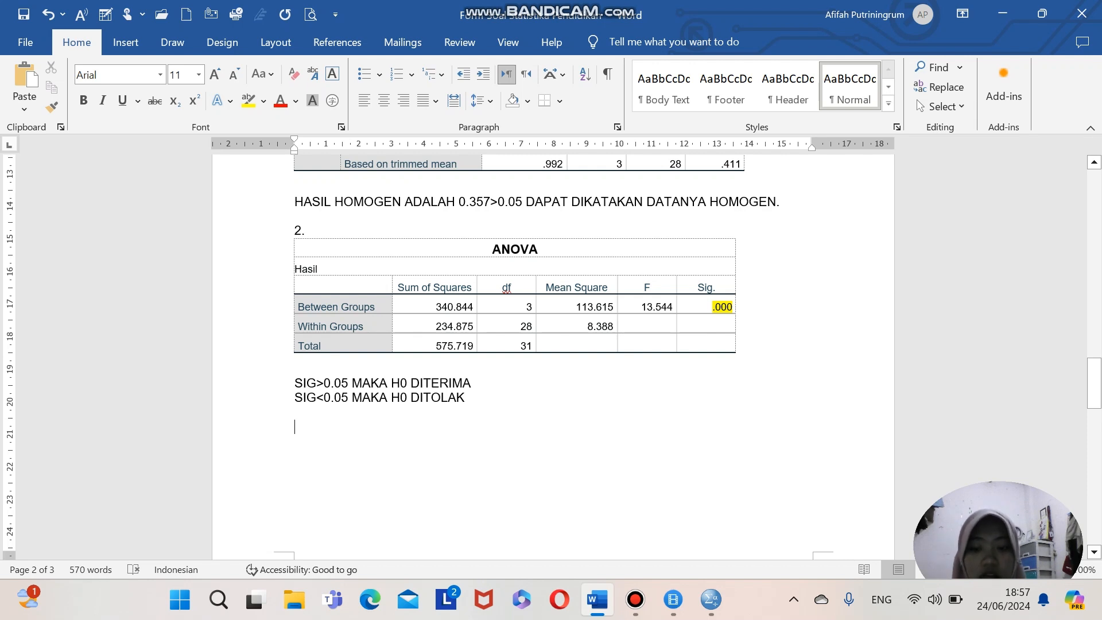
type("SIGM")
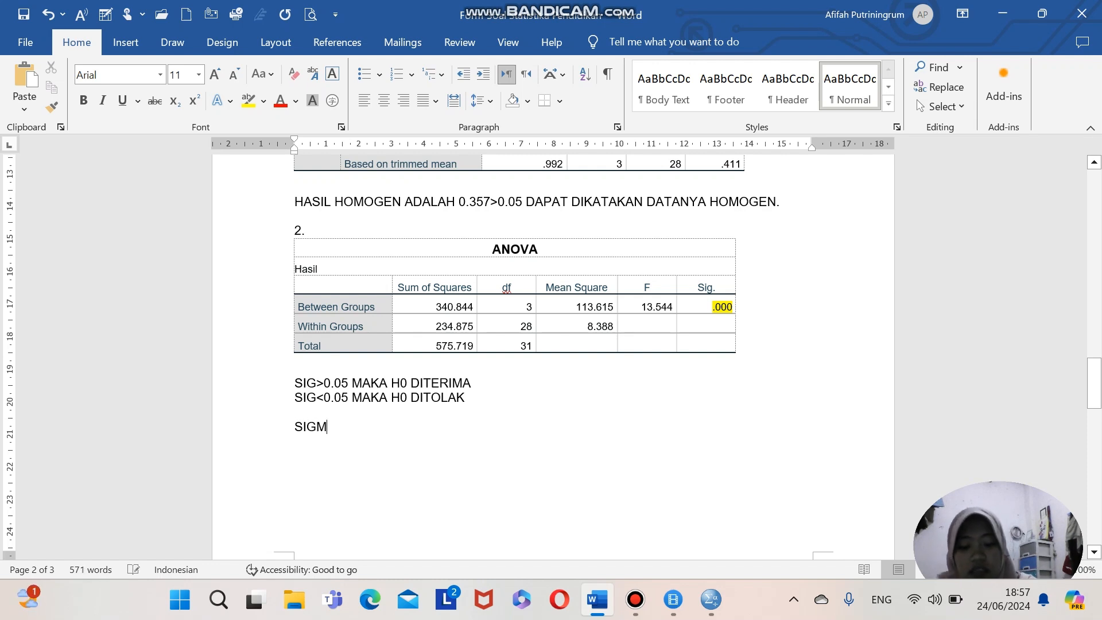
key("BackSpace")
type("NYA")
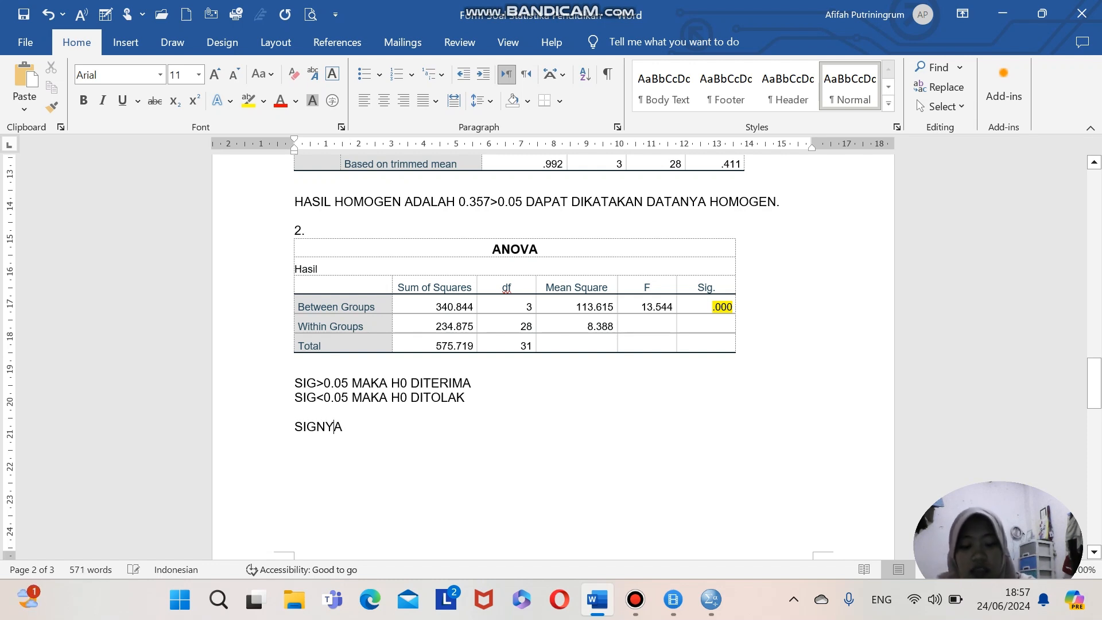
type(" S")
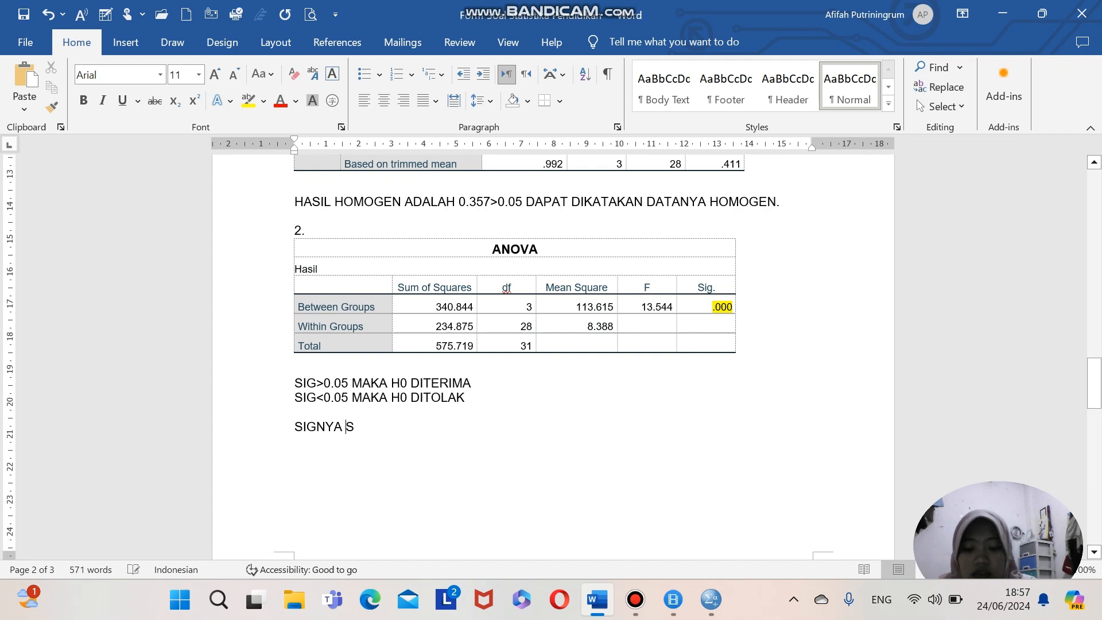
type("EBESAR ")
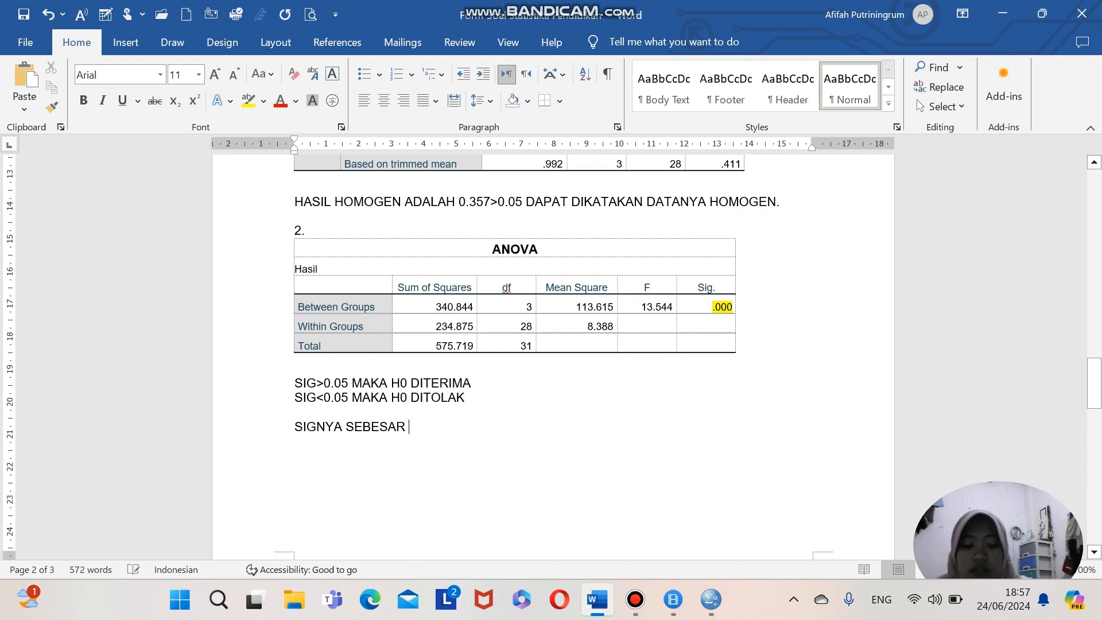
type("0.000")
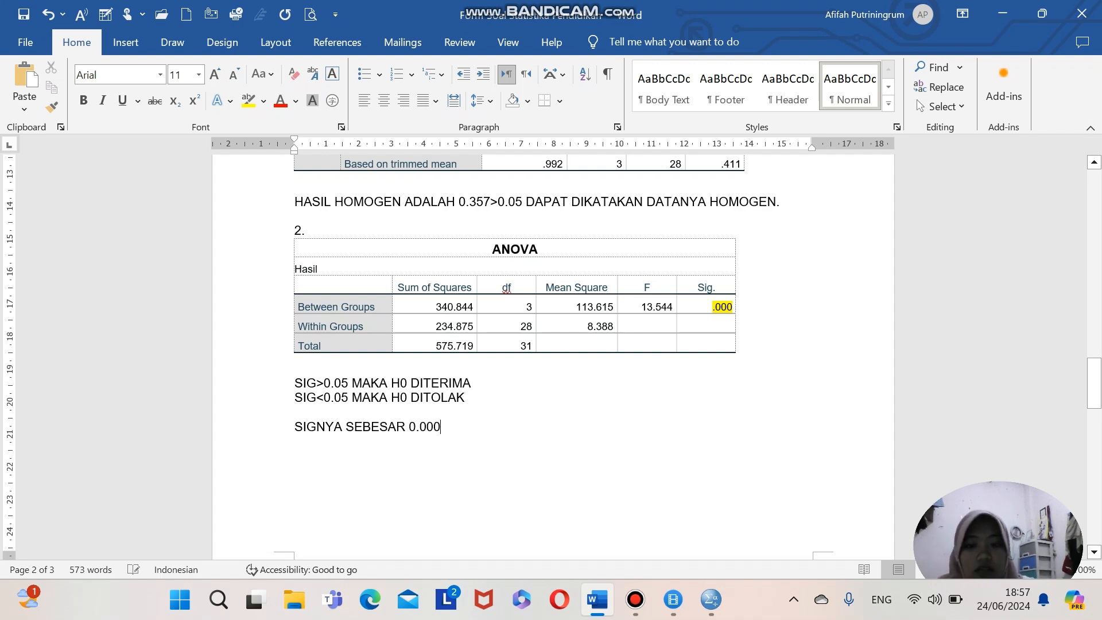
type("<")
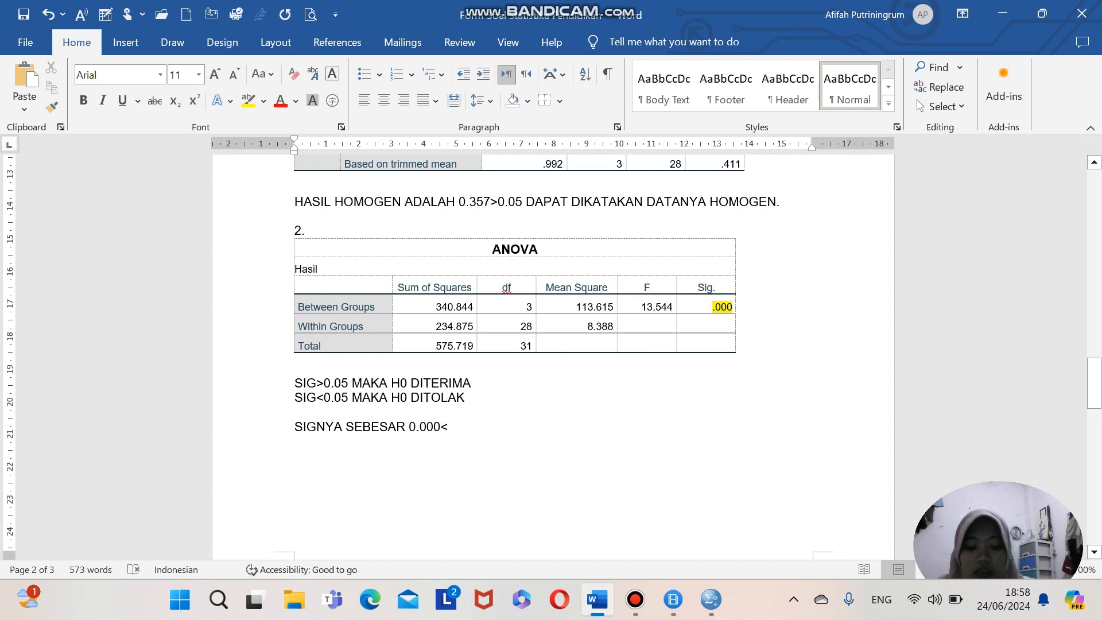
type("0.05")
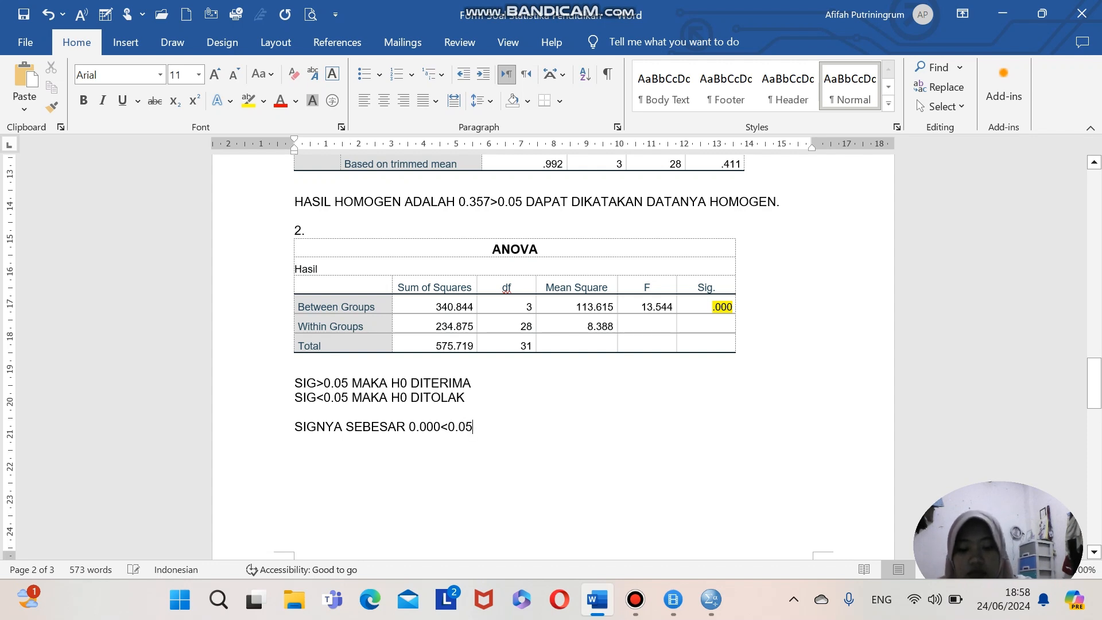
Step: Continue the sentence after 0.05 with the hypothesis decision "MAKA DARI H0 SENDIRI DITOLAK"
type(" MAKA")
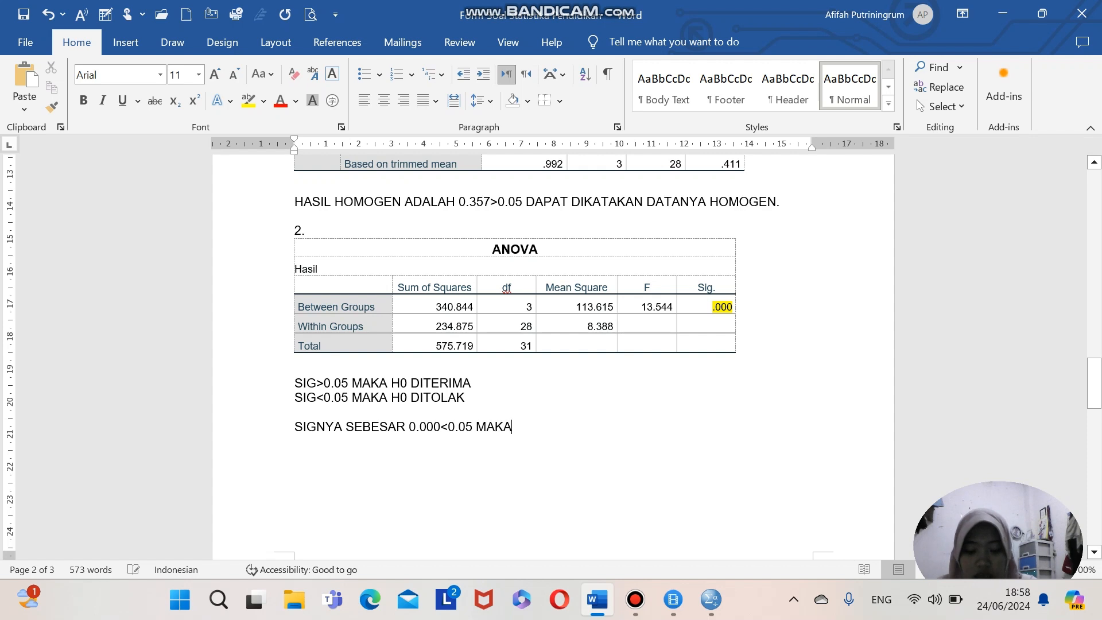
type(" DARI H")
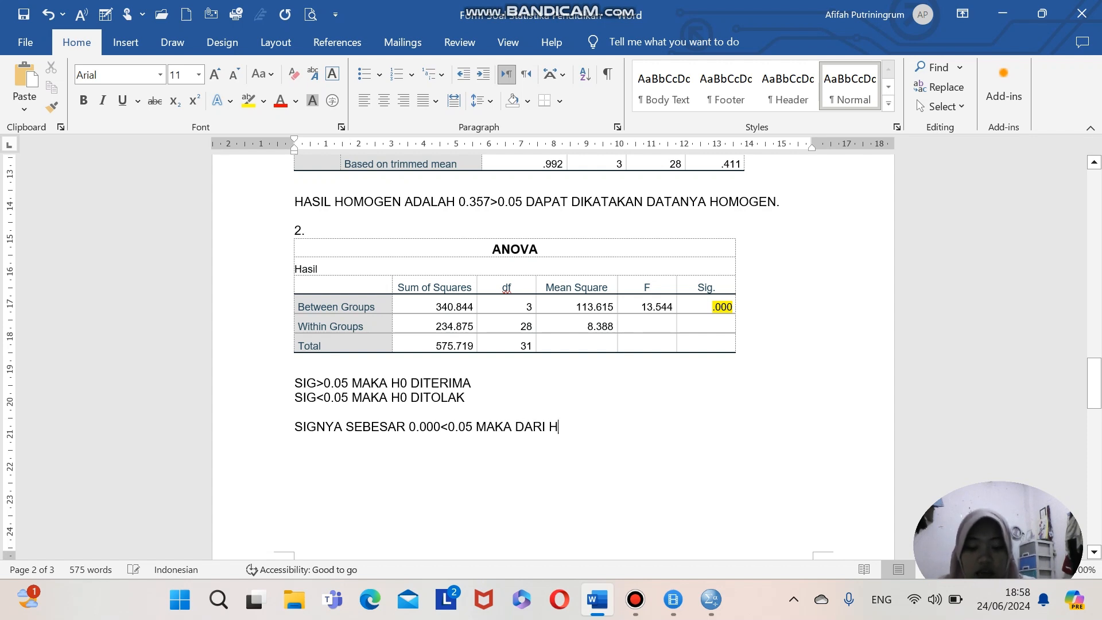
type("0 SENDIRI")
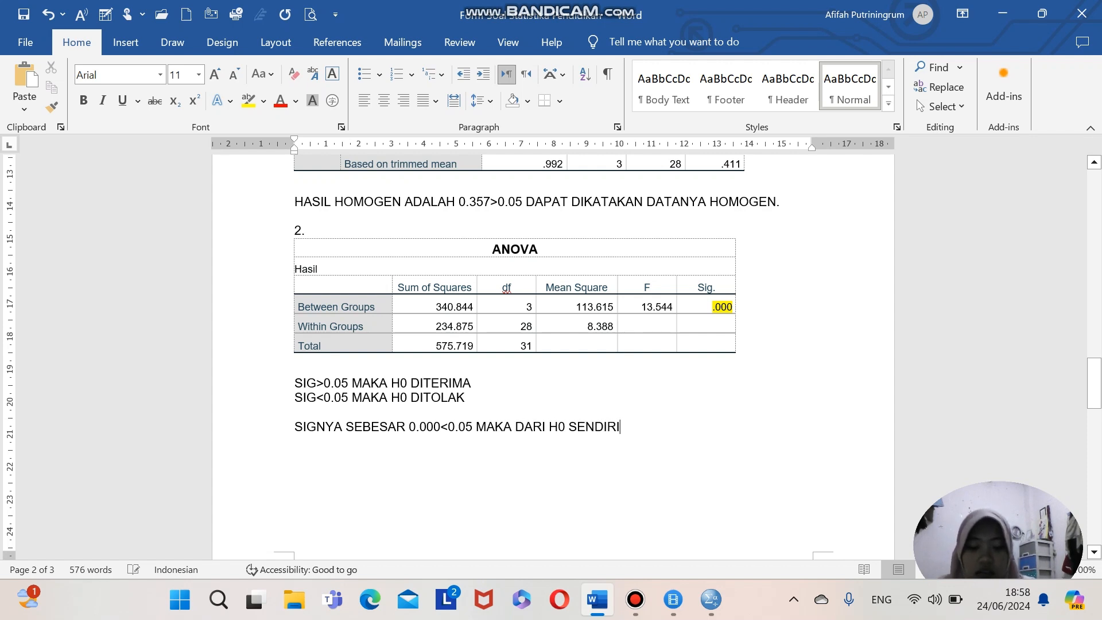
type(" DI")
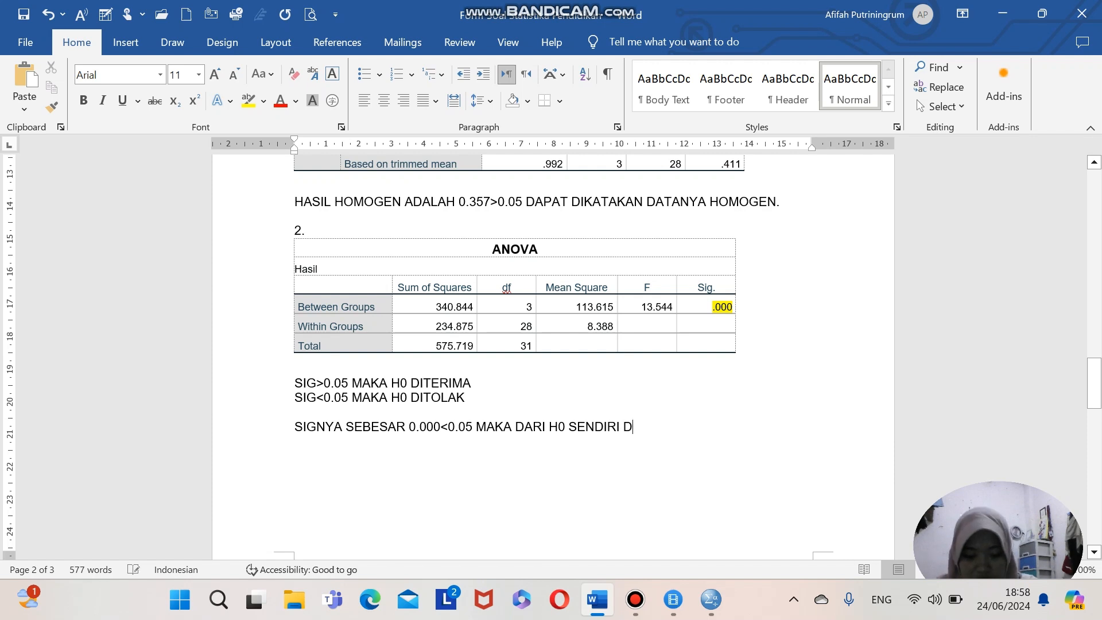
type("TOL")
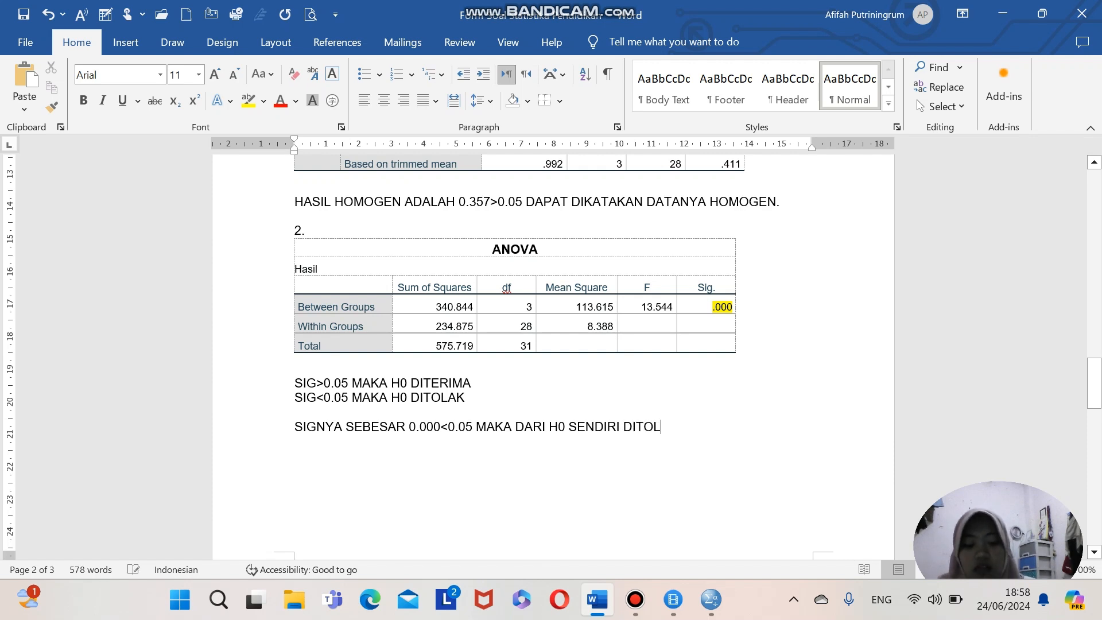
type("AK JAD")
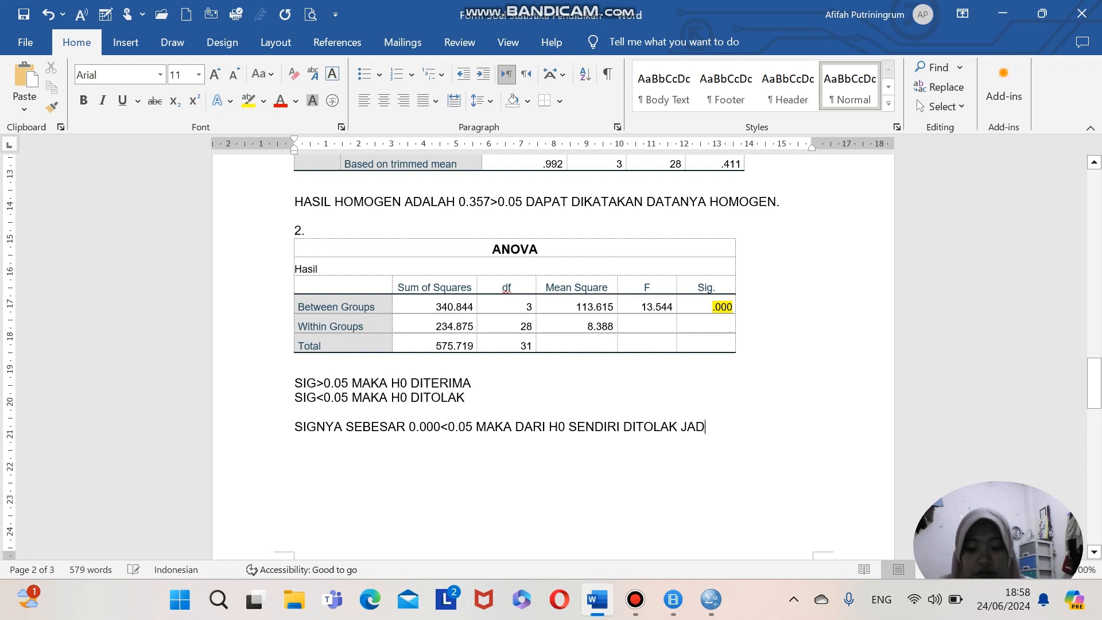
Step: Extend the sentence with the conclusion about the four groups, "JADI KEEMPAT KELOMPOK TERSEBUT MEMILIKI RATA-RATA"
type("I KE")
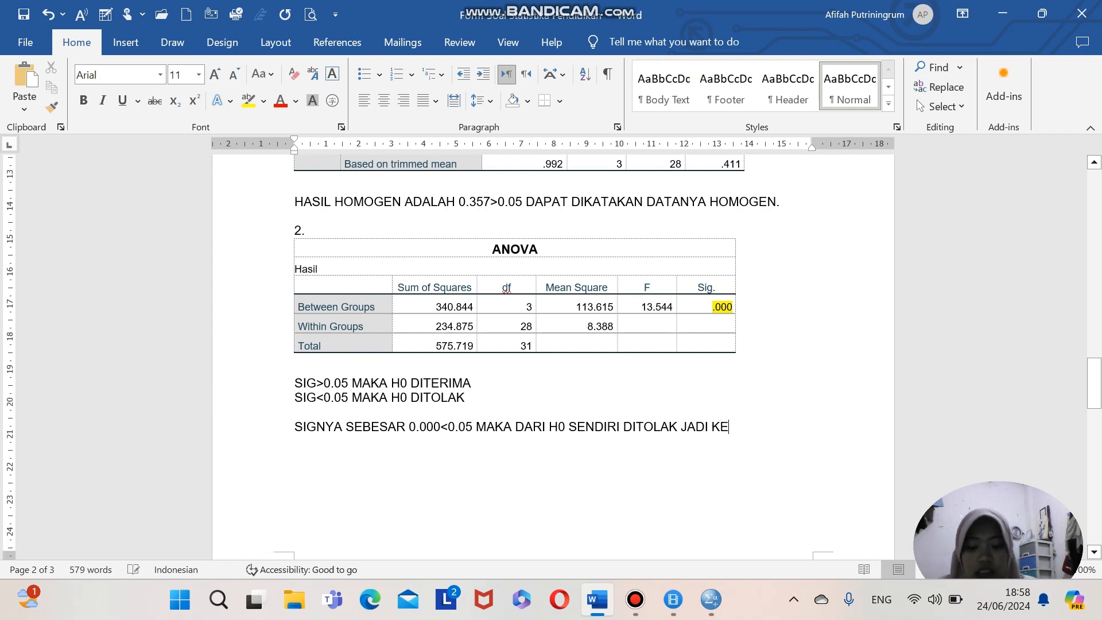
type("EMPAT KELOMPOK")
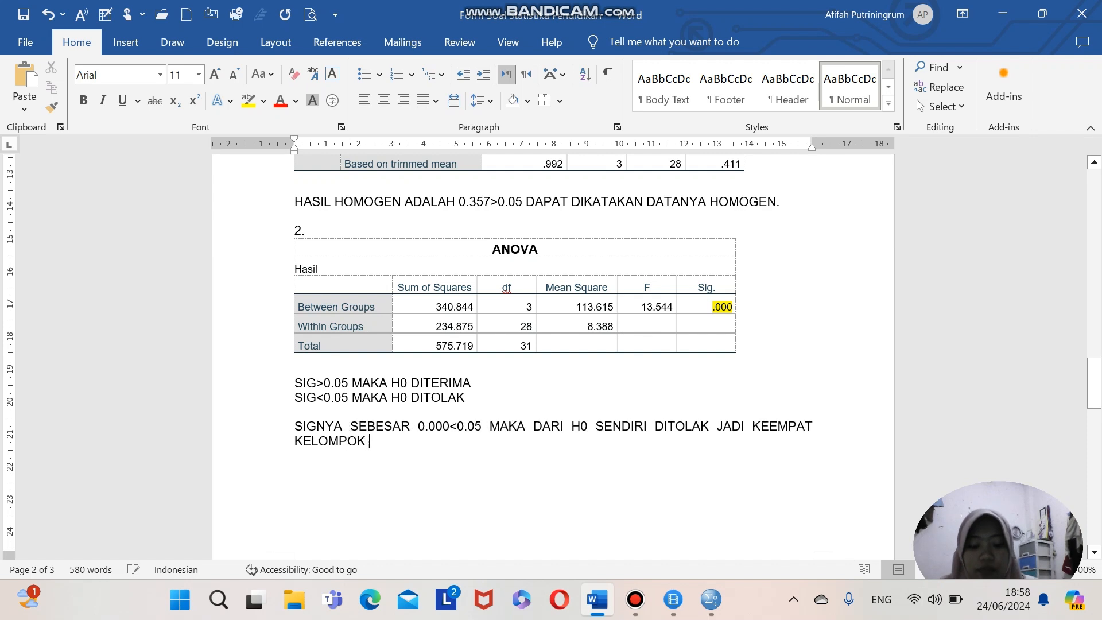
type(" TERSEBUT ")
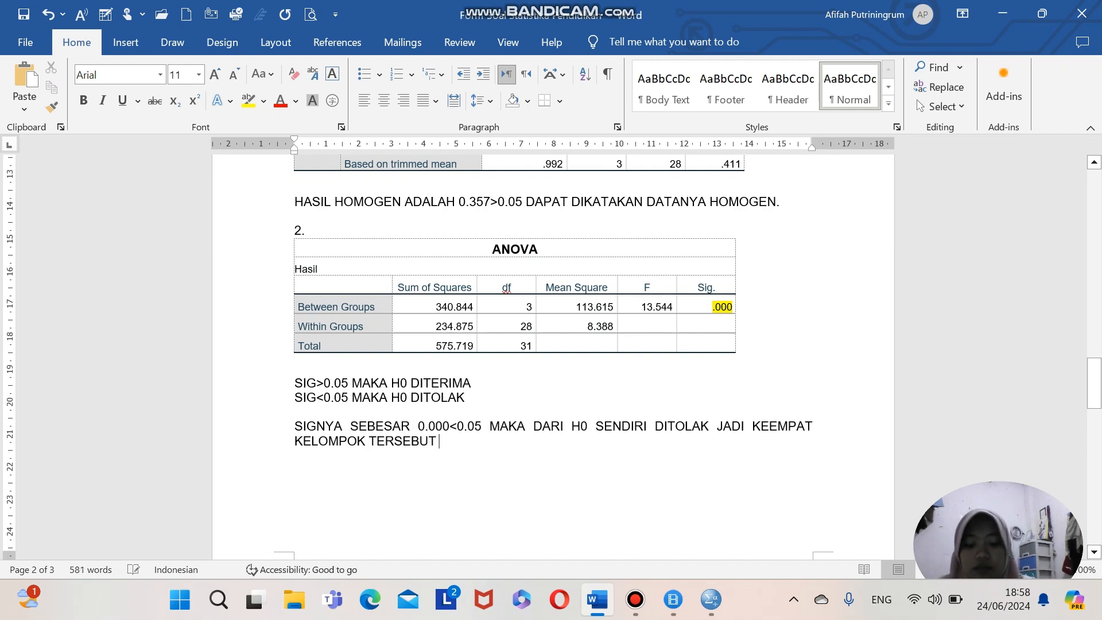
type("MEMILIKI")
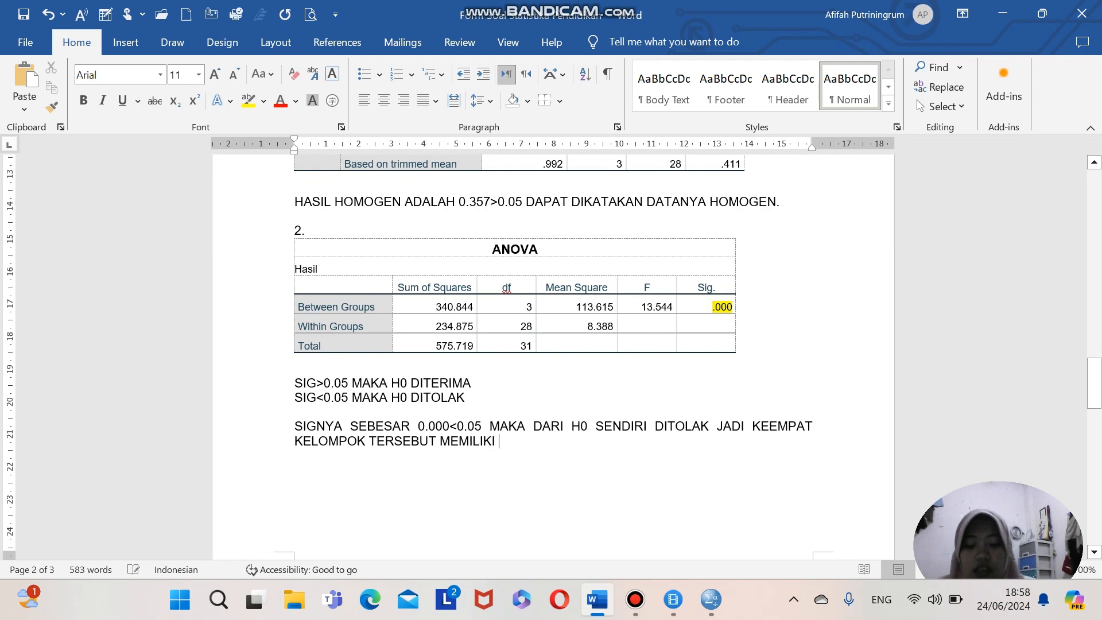
type(" RATA")
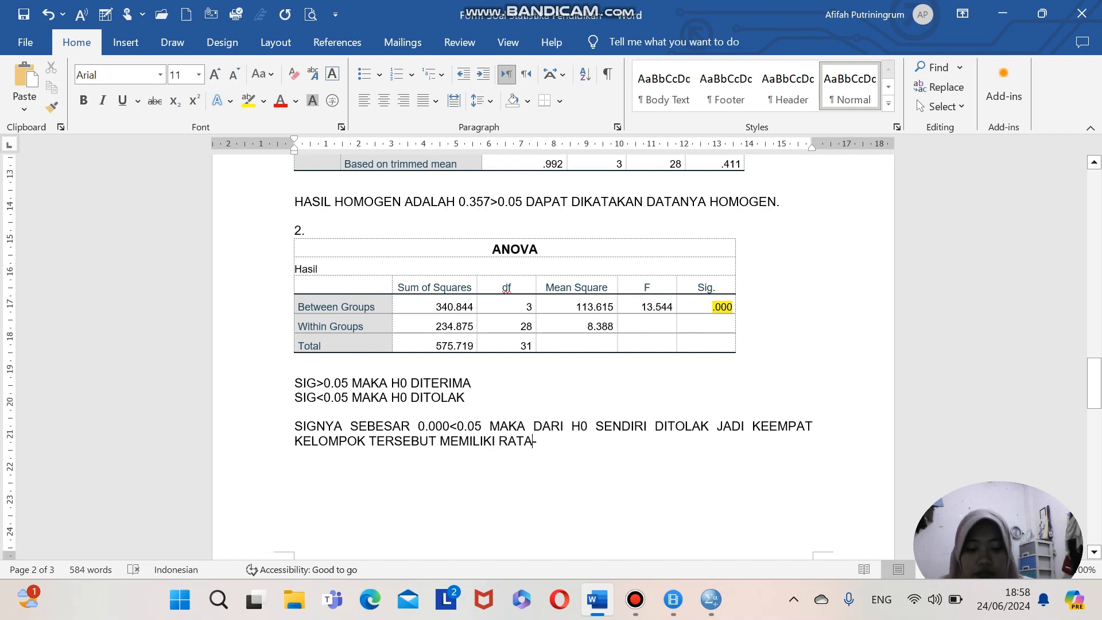
type("-RATA")
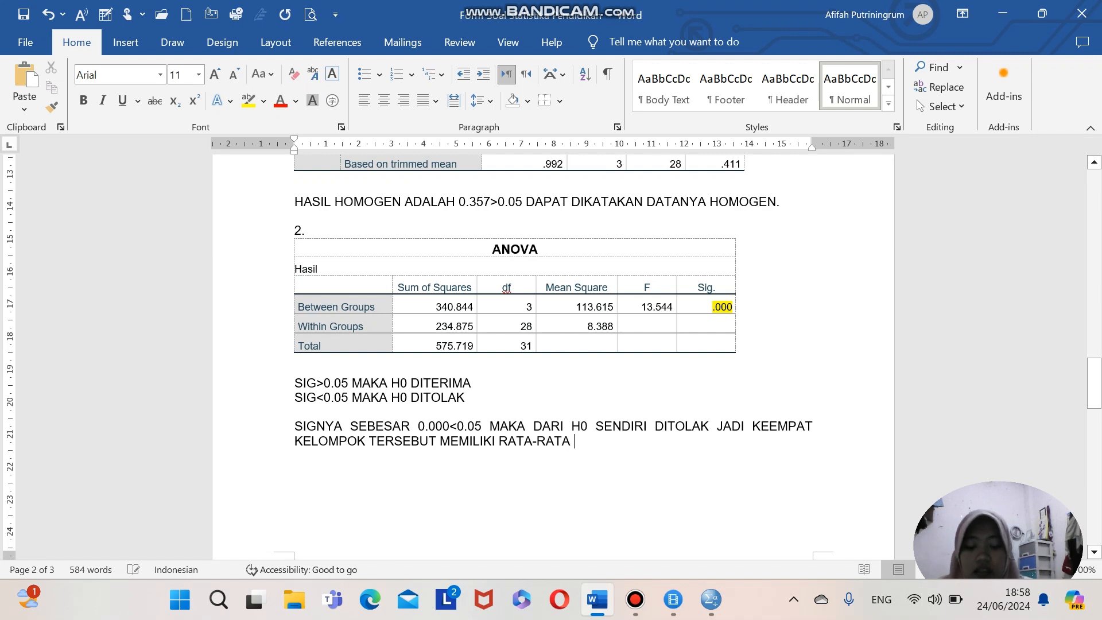
Step: Complete the ANOVA conclusion sentence after "MEMILIKI RATA-RATA" with "NILAI YANG BERBEDA"
type(" YA")
key("BackSpace")
key("BackSpace")
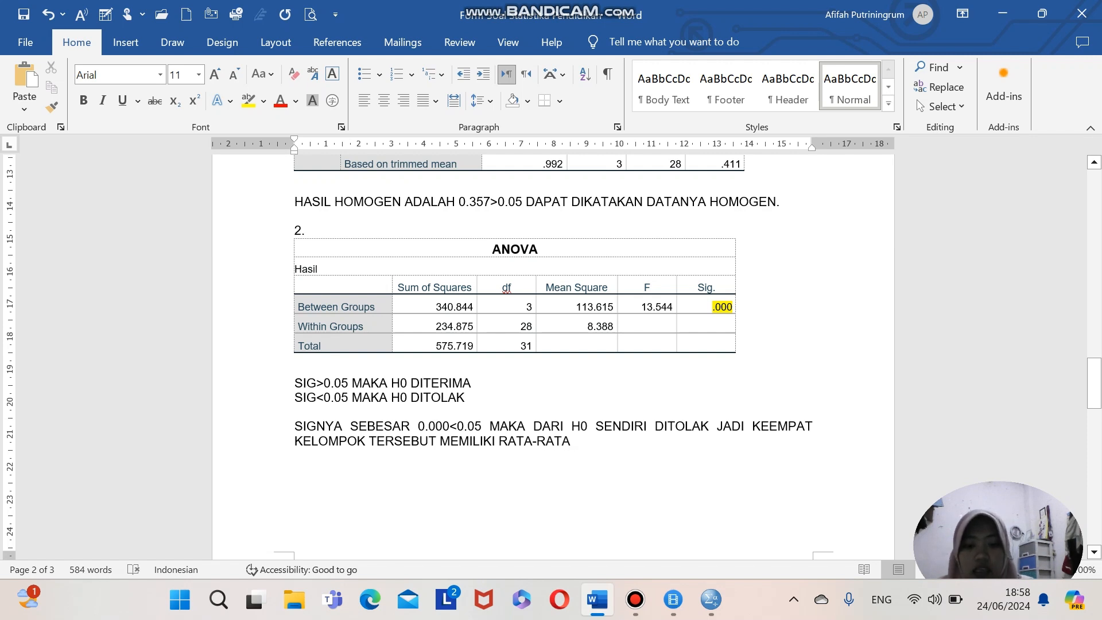
type("NILA")
type("YAN")
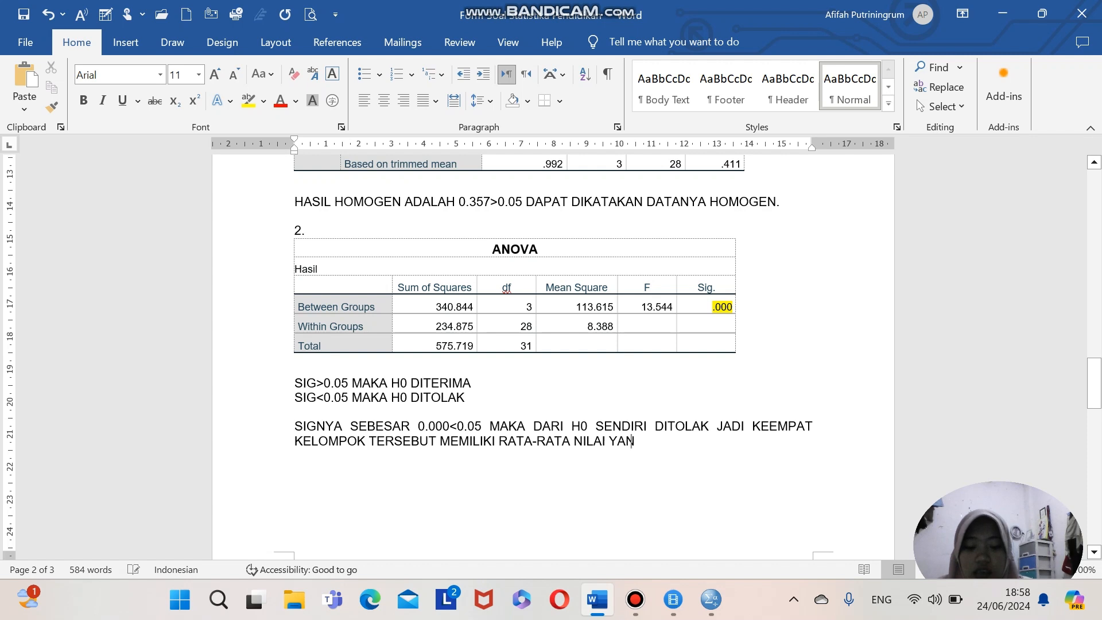
type("G SA")
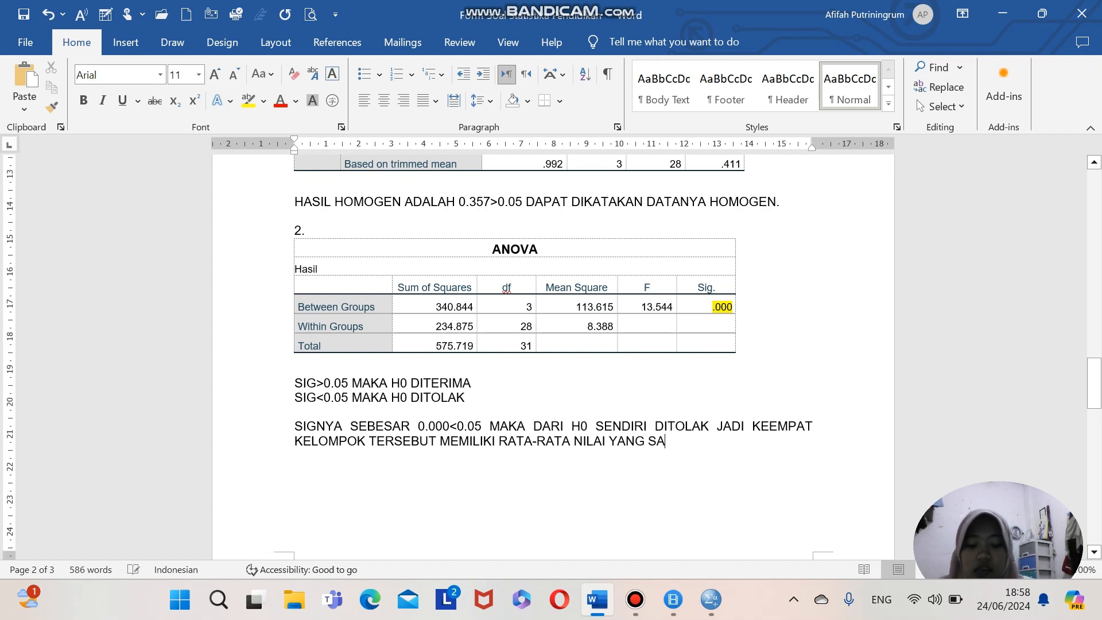
key("BackSpace")
key("BackSpace")
type("BERBEDA")
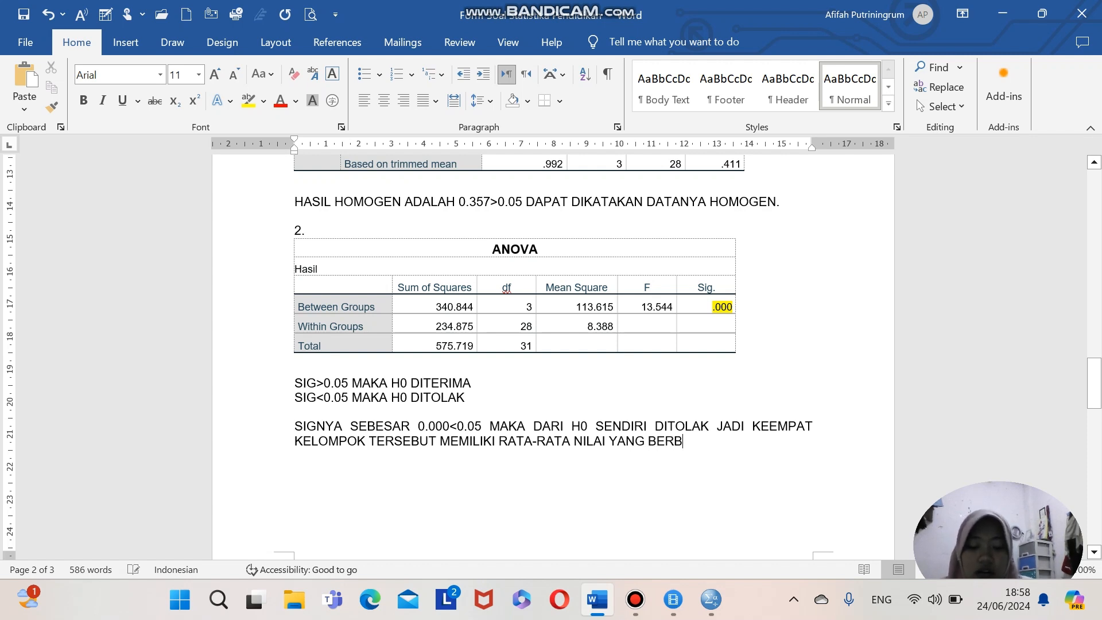
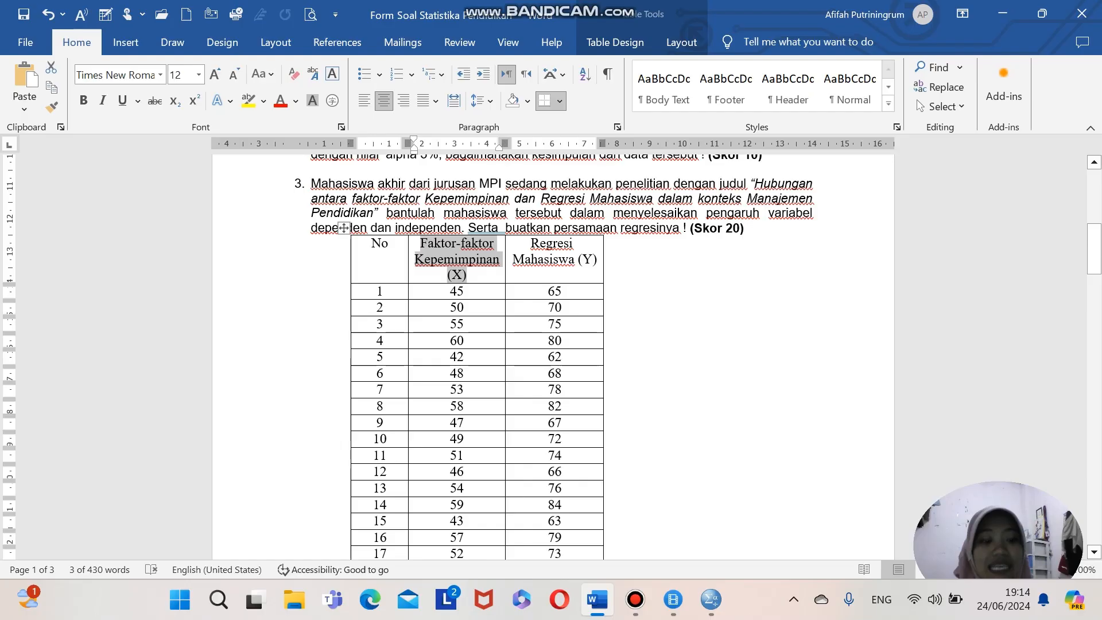
left_click(605, 243)
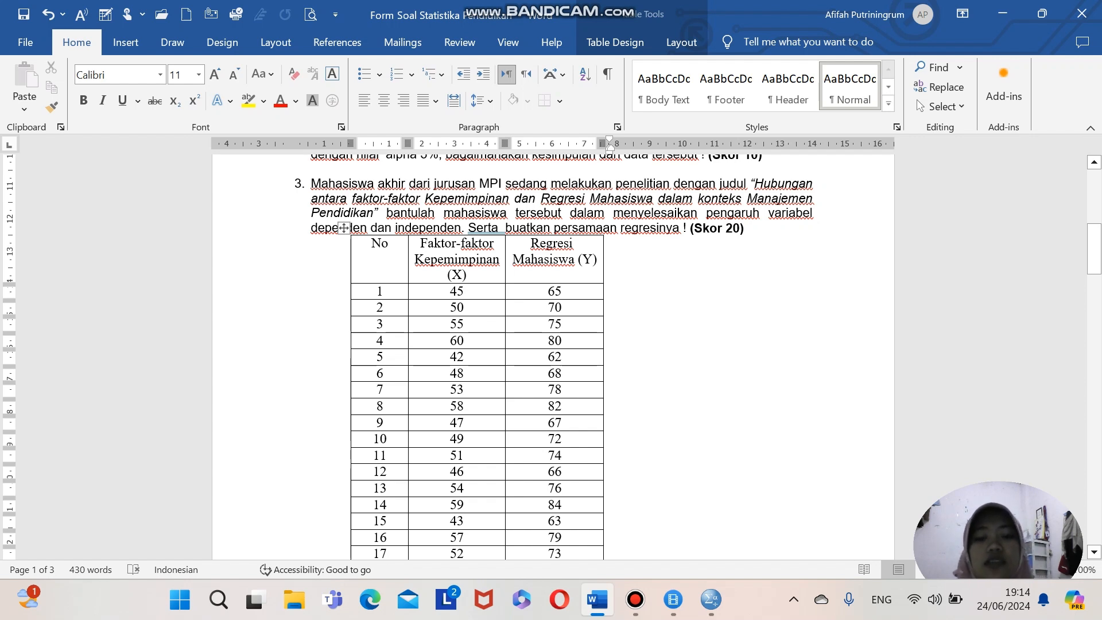
left_click_drag(574, 258, 456, 261)
left_click(344, 230)
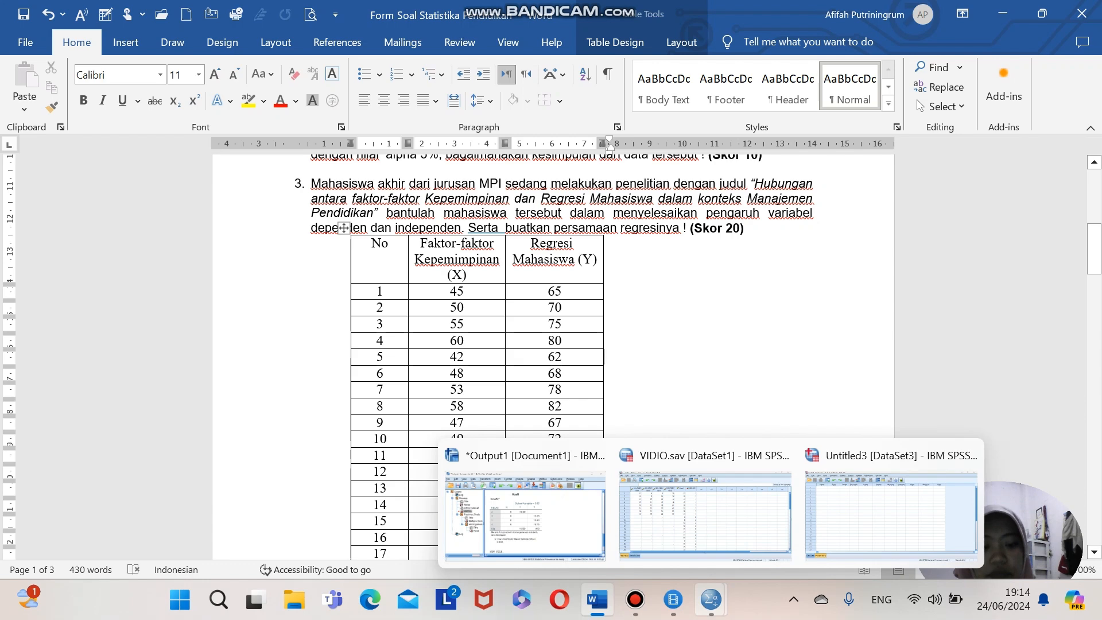
Step: Switch to the empty Untitled3 dataset in IBM SPSS Statistics
left_click(711, 599)
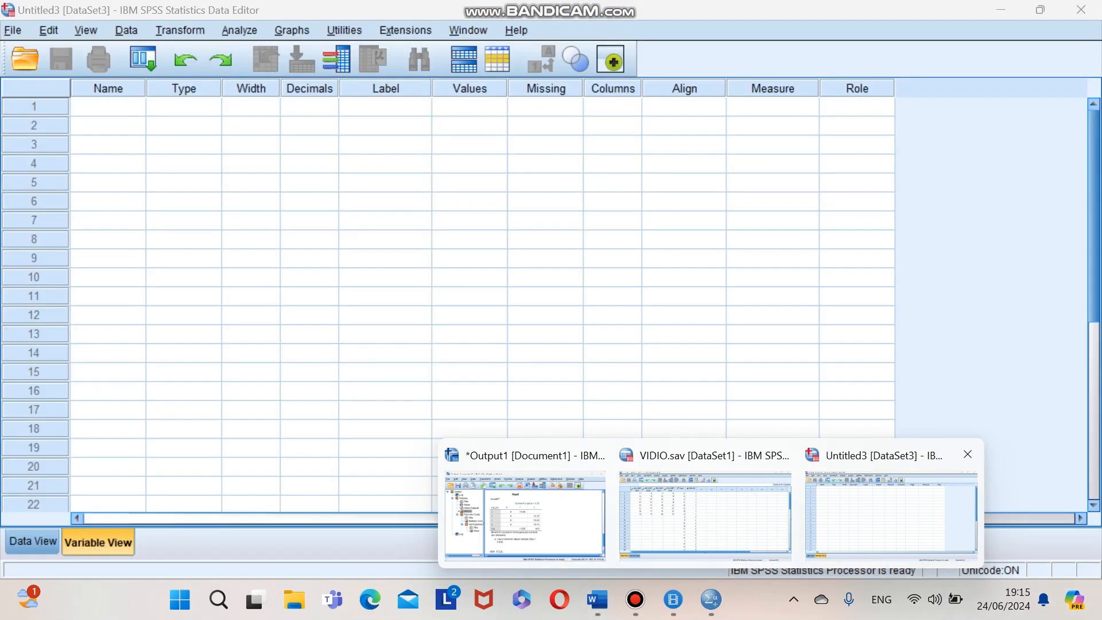
left_click(889, 511)
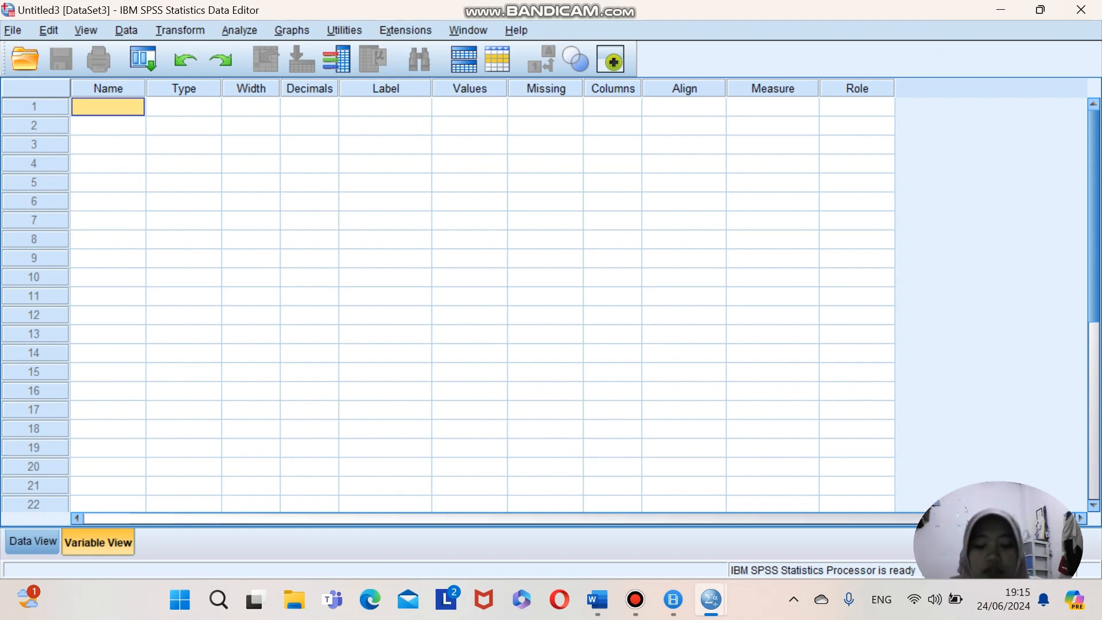
Step: Try to name the first variable FAKTOR-FAKTORKEPEMIMPINANX
type("FAK")
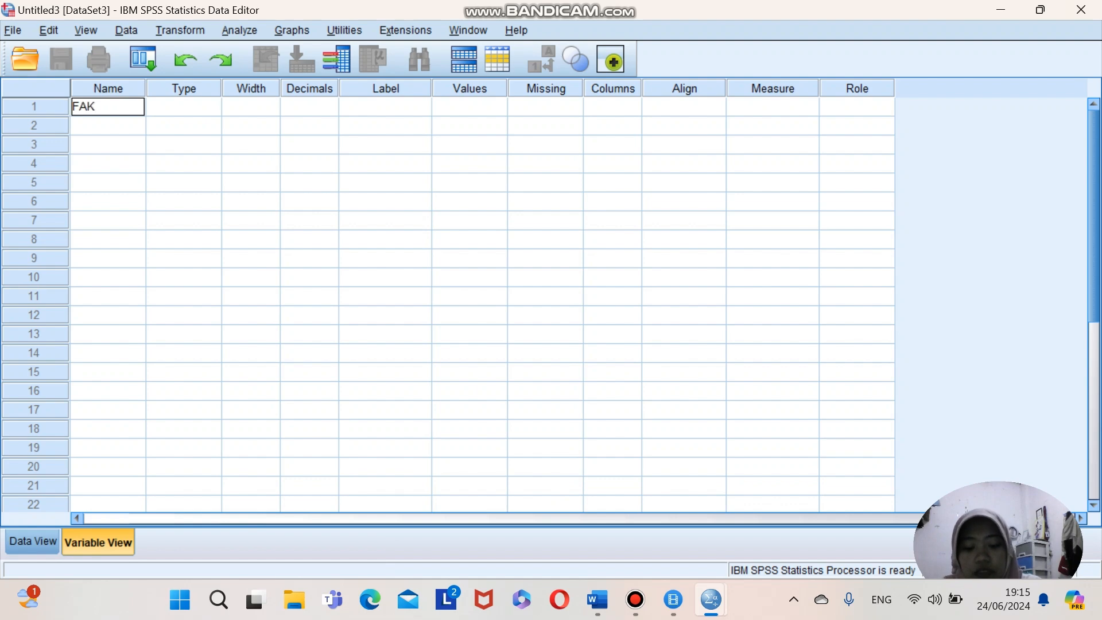
type("TOR-FAKTOR")
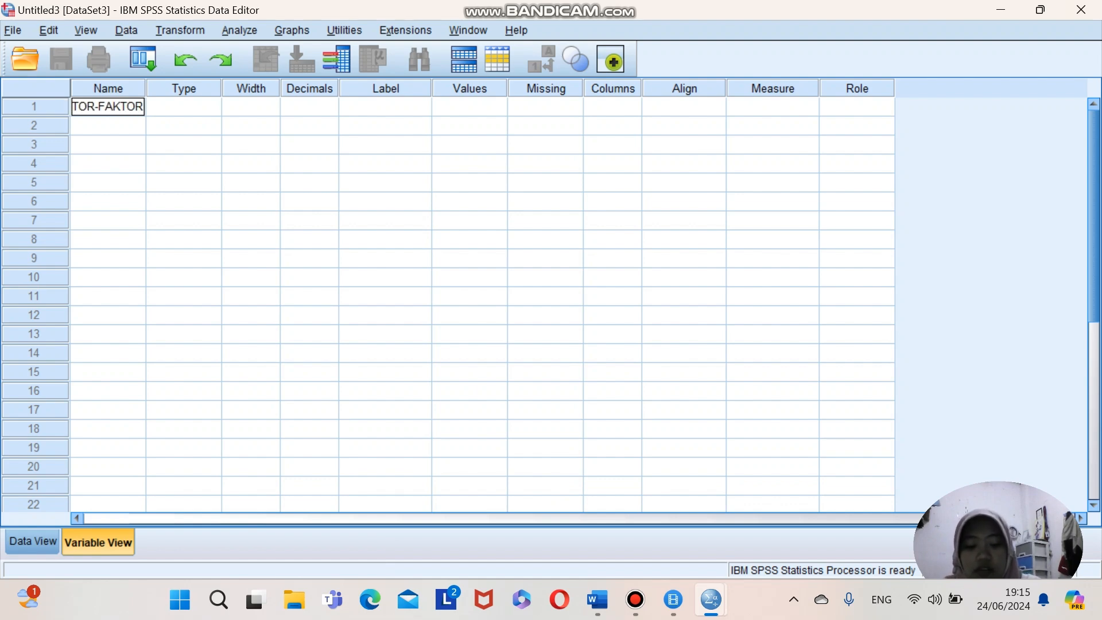
type("KE")
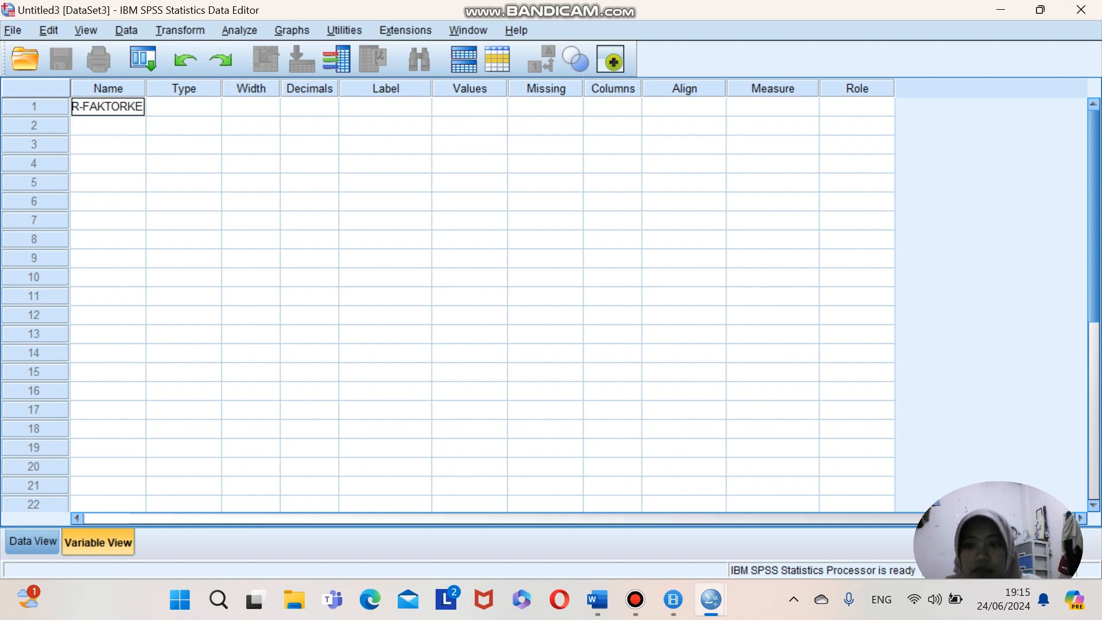
type("PEMIMP")
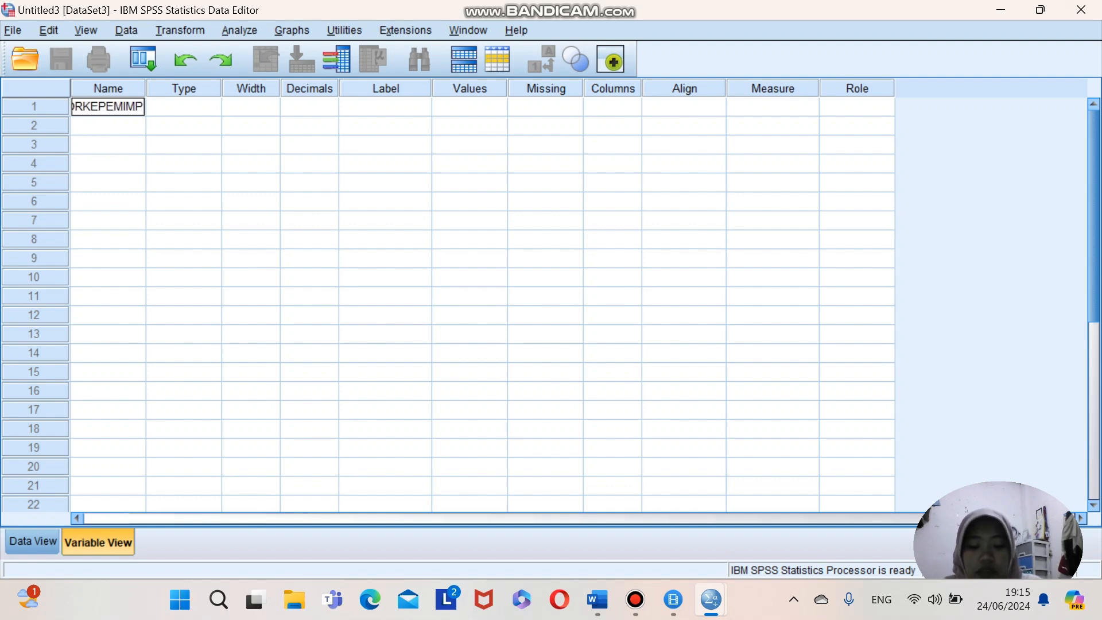
type("INAN")
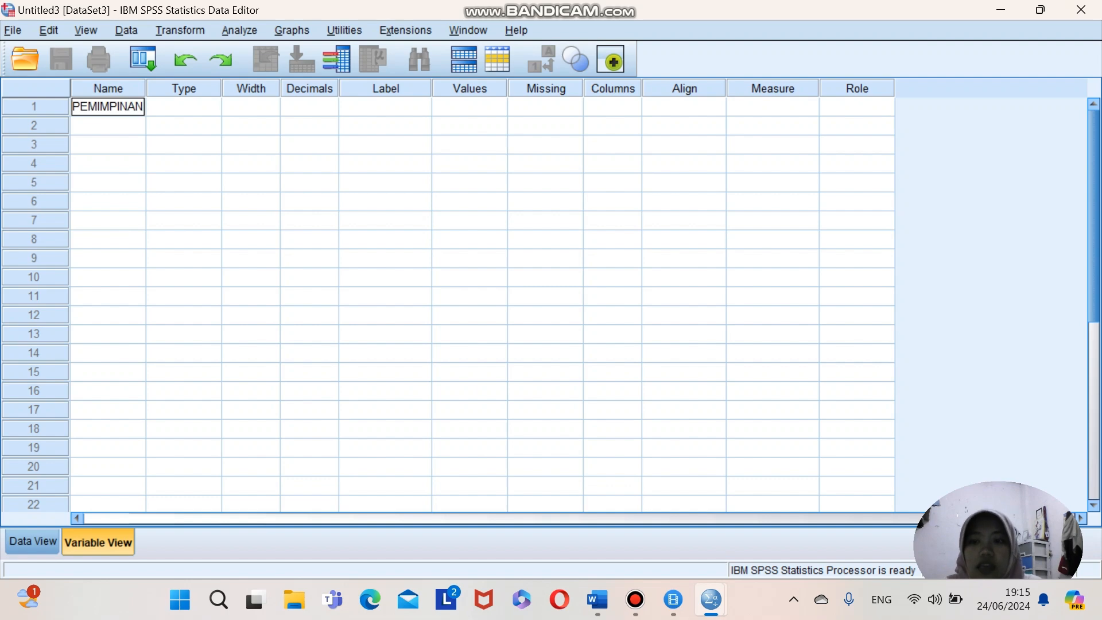
type("X")
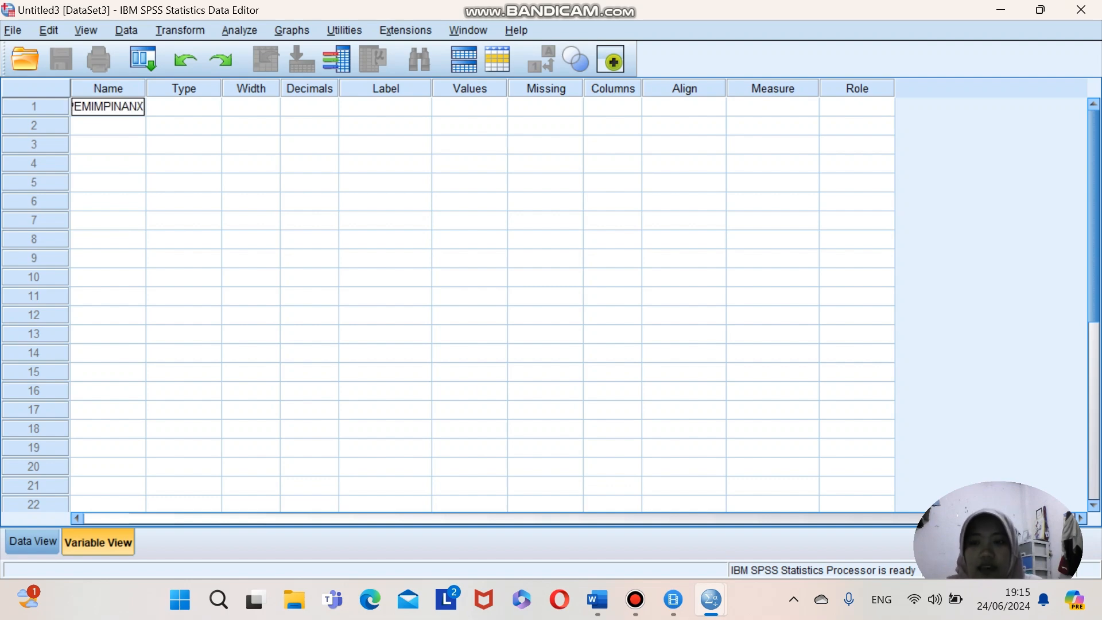
key("Return")
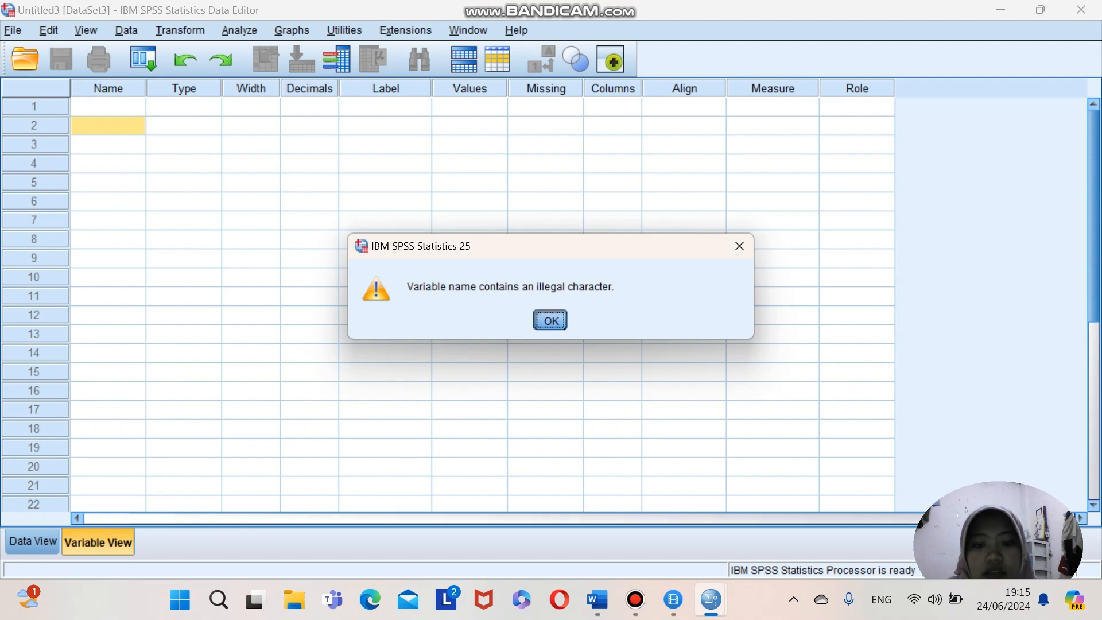
key("Return")
Step: Define the first variable with the name FAKTORKEPEMIMPINANX
left_click(108, 106)
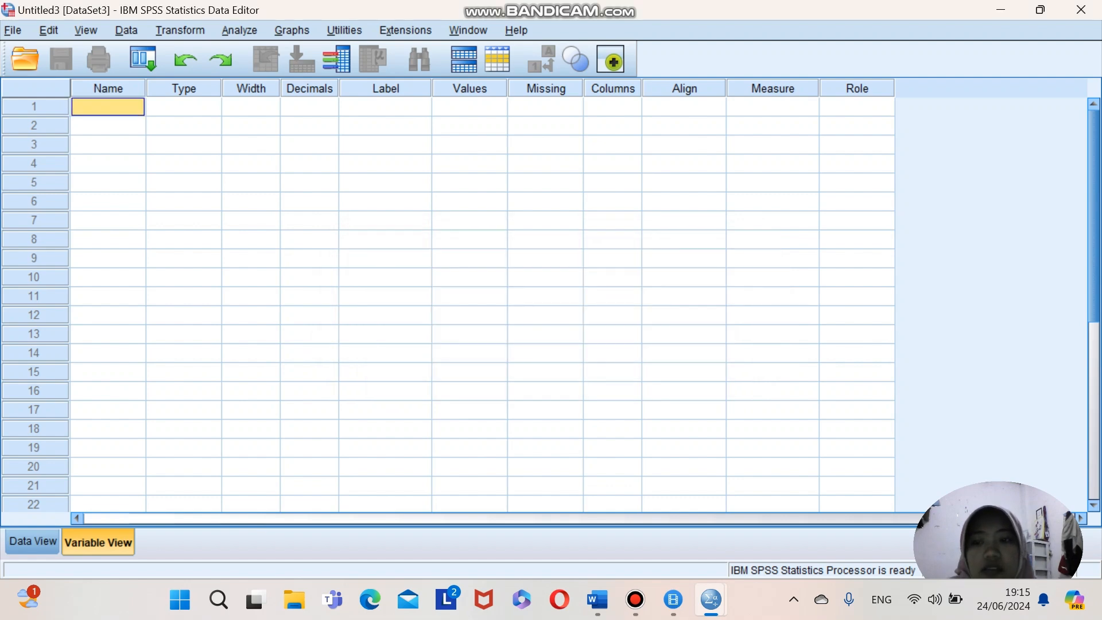
type("FAKTOR")
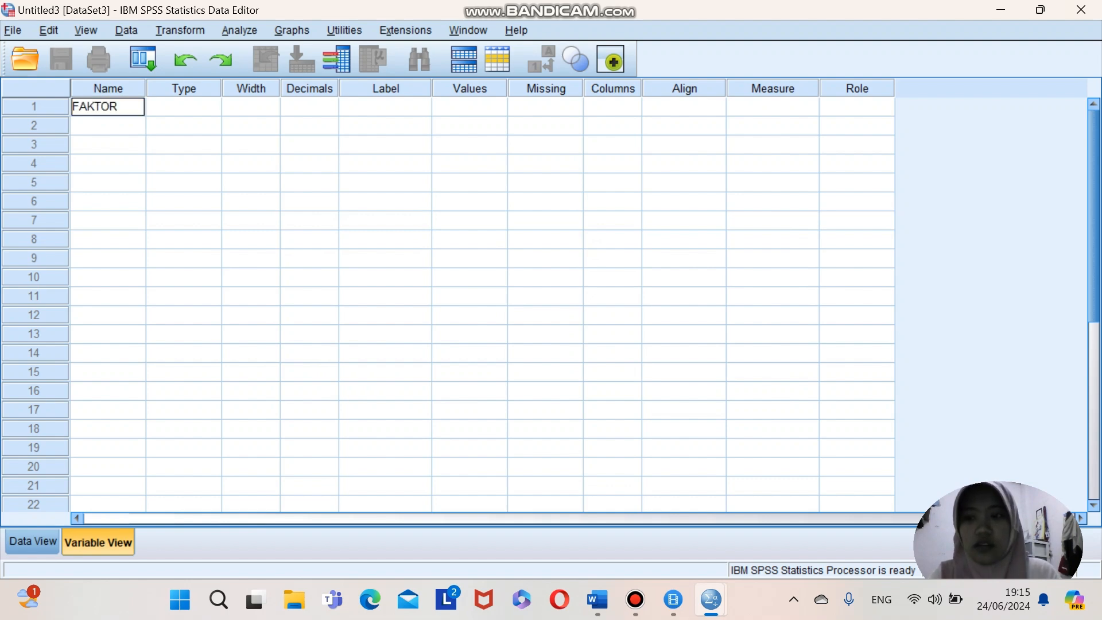
type("KEPEM")
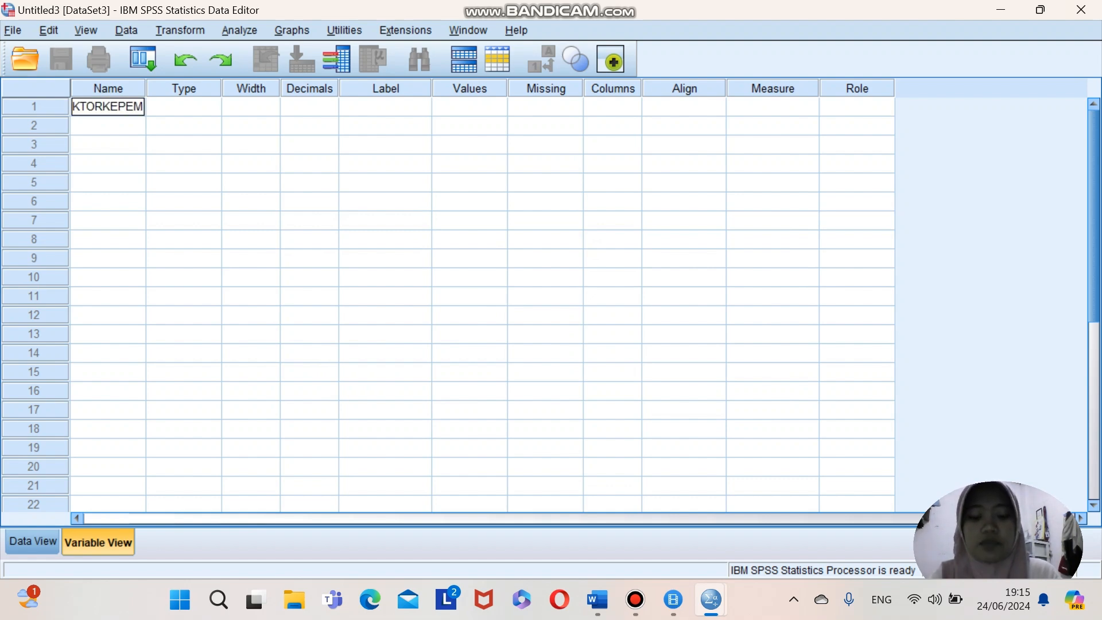
type("IMPI")
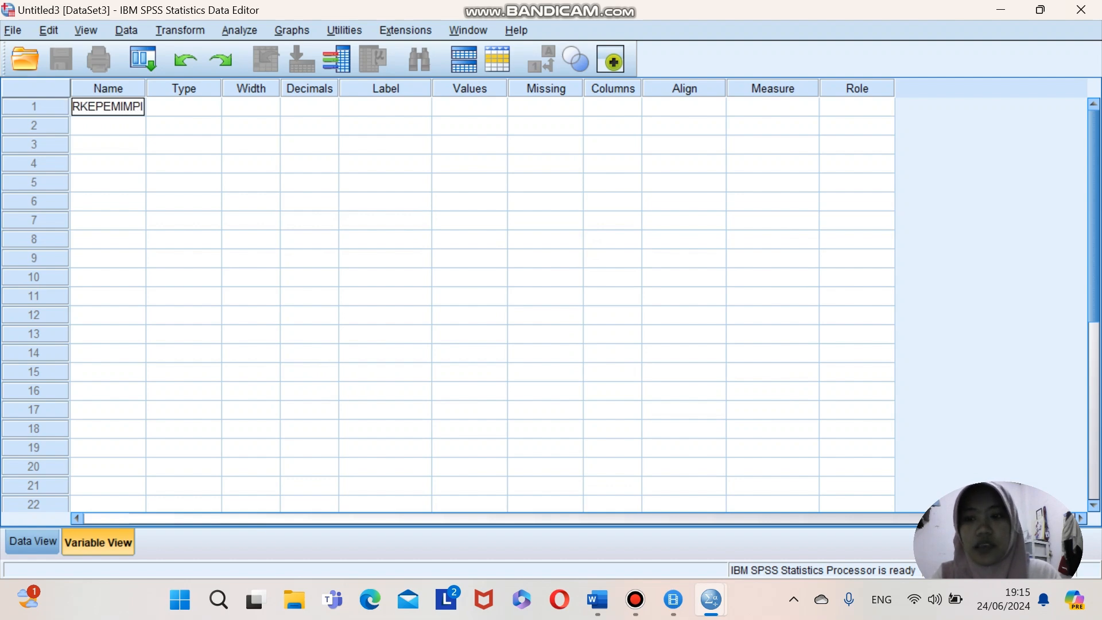
type("NANX")
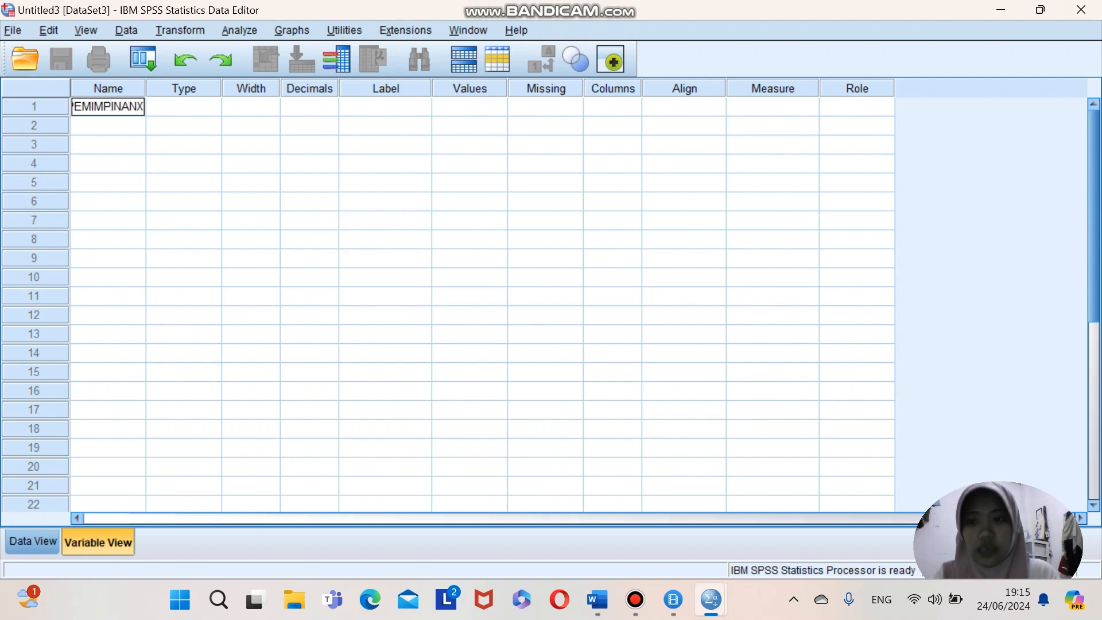
key("Return")
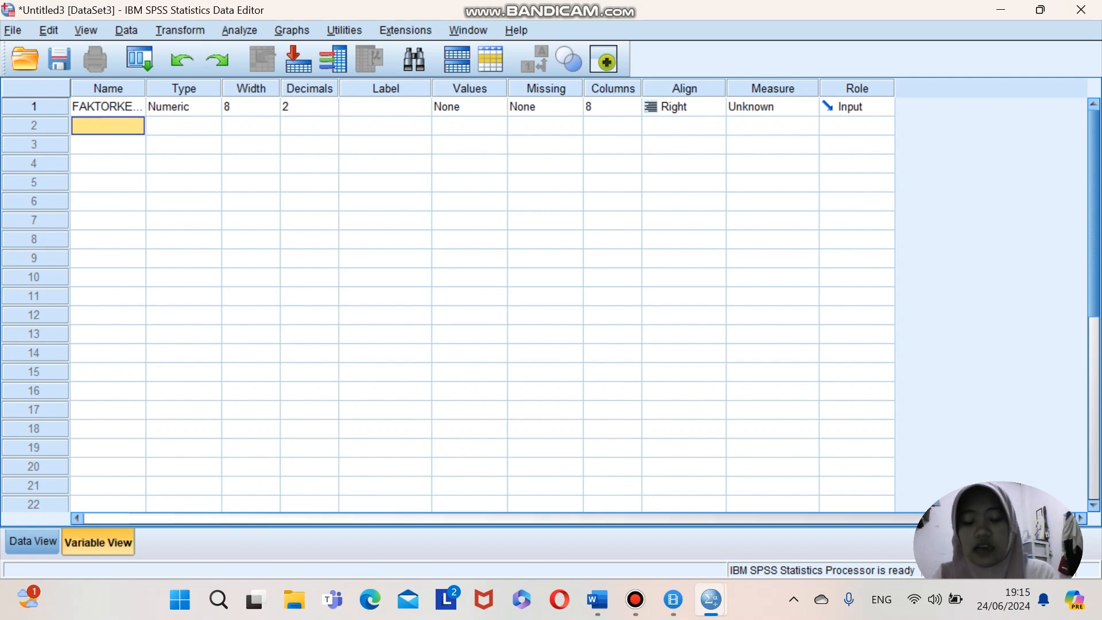
Step: Define the second variable as REGRESIMAHASISWAY, checking the Y column heading of the question 3 table in Word
type("REGRESI")
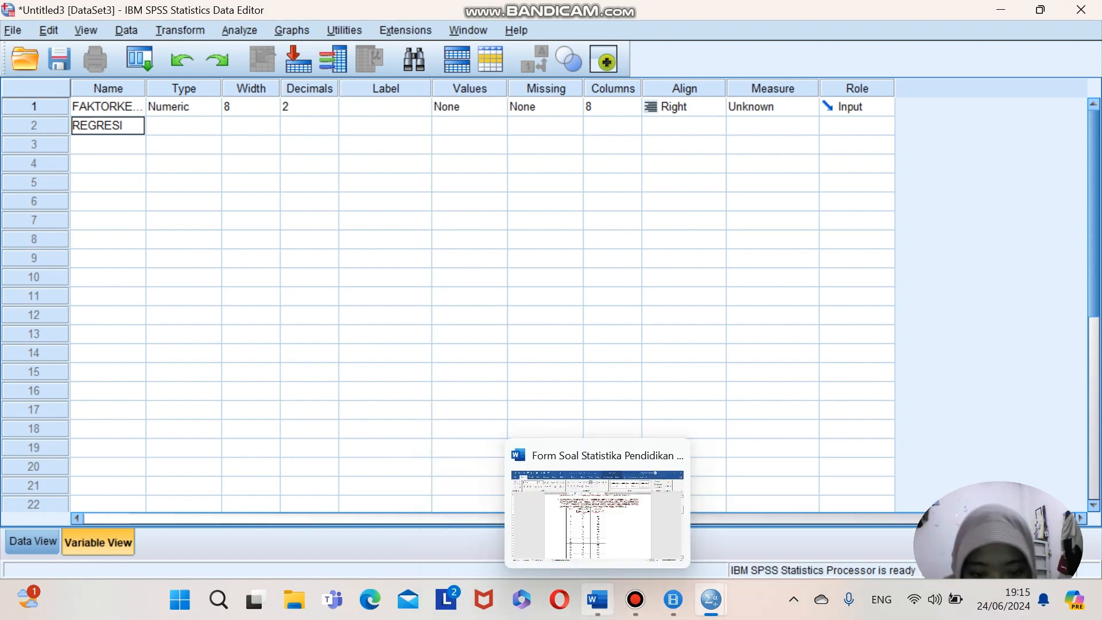
left_click(597, 599)
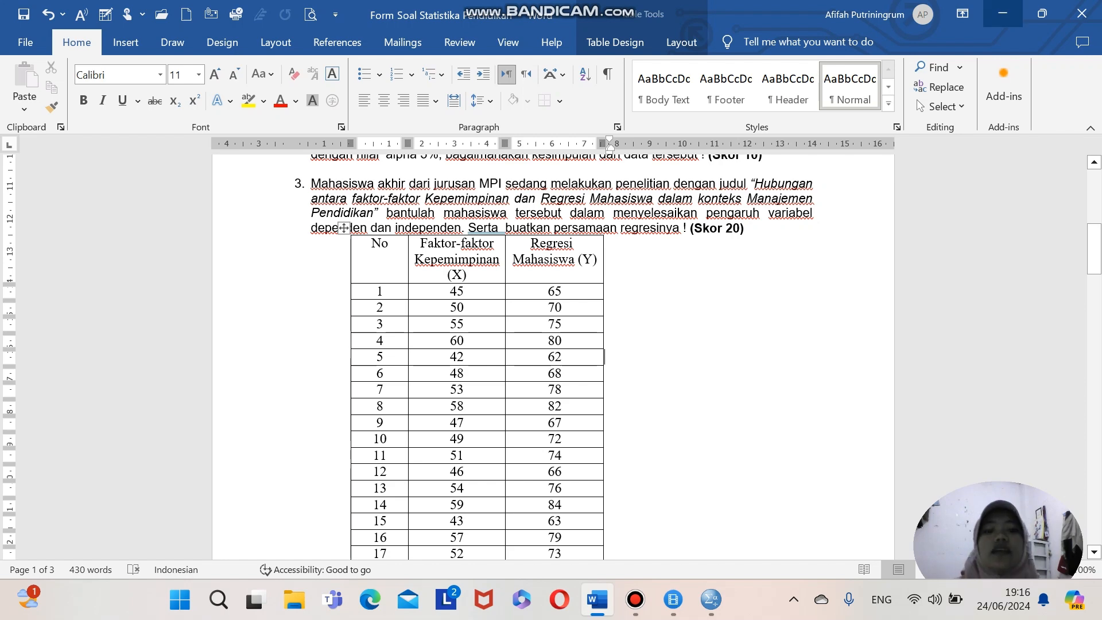
left_click(1002, 12)
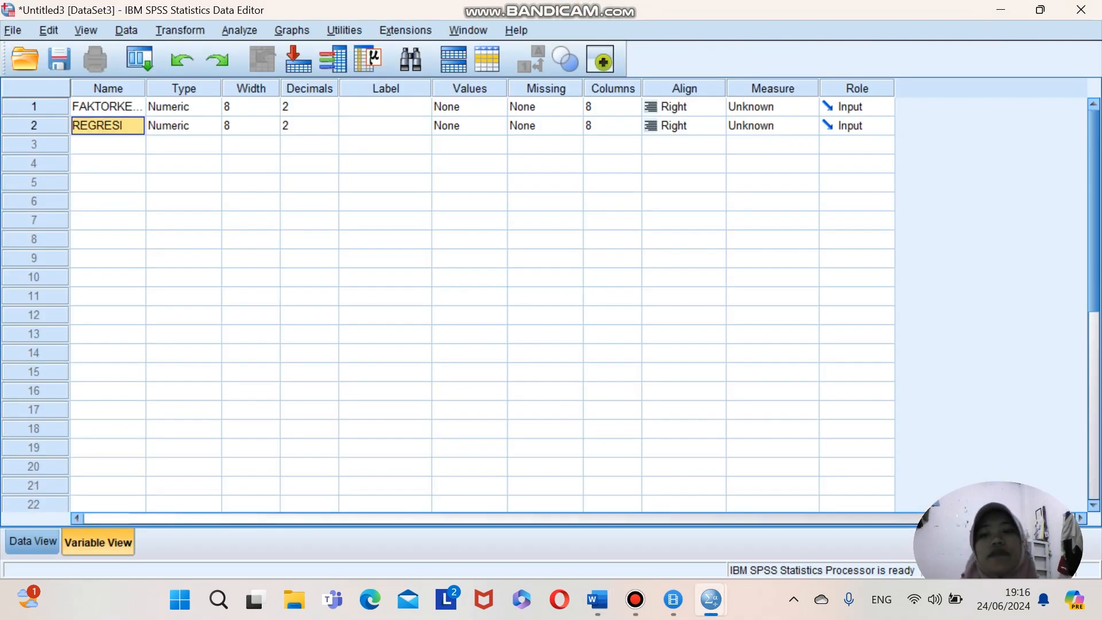
key("F2")
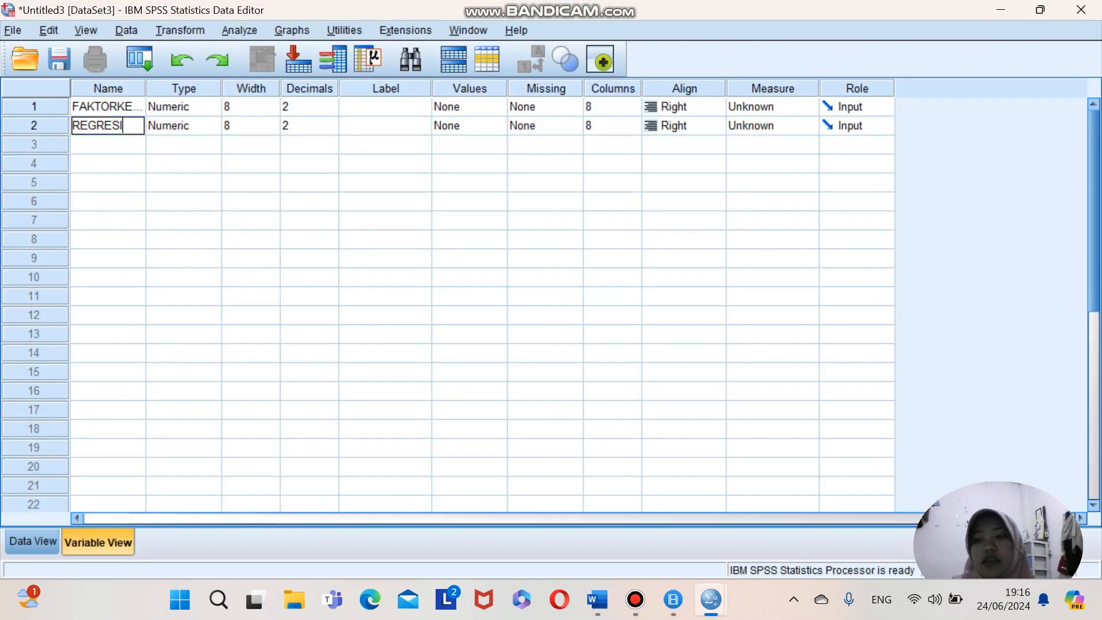
type("MAHAS")
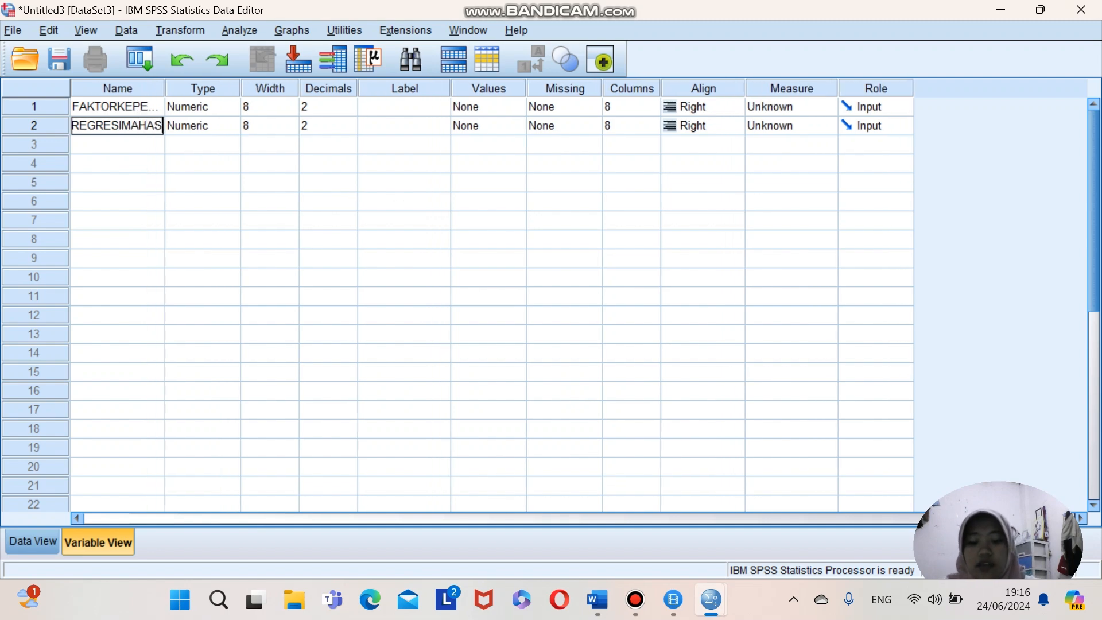
type("ISWAY")
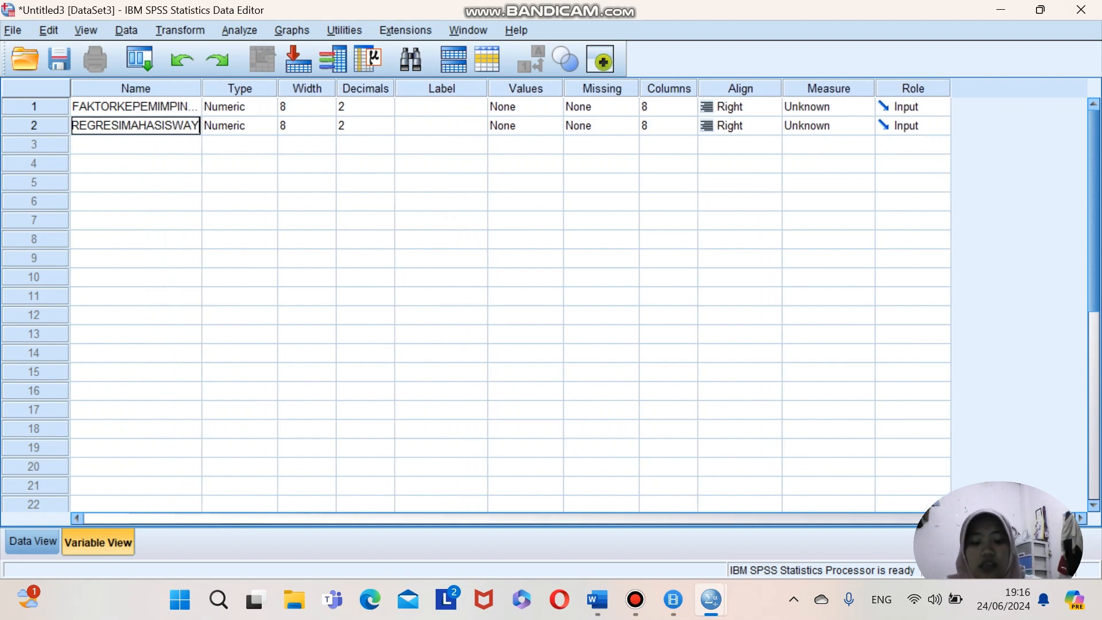
key("Return")
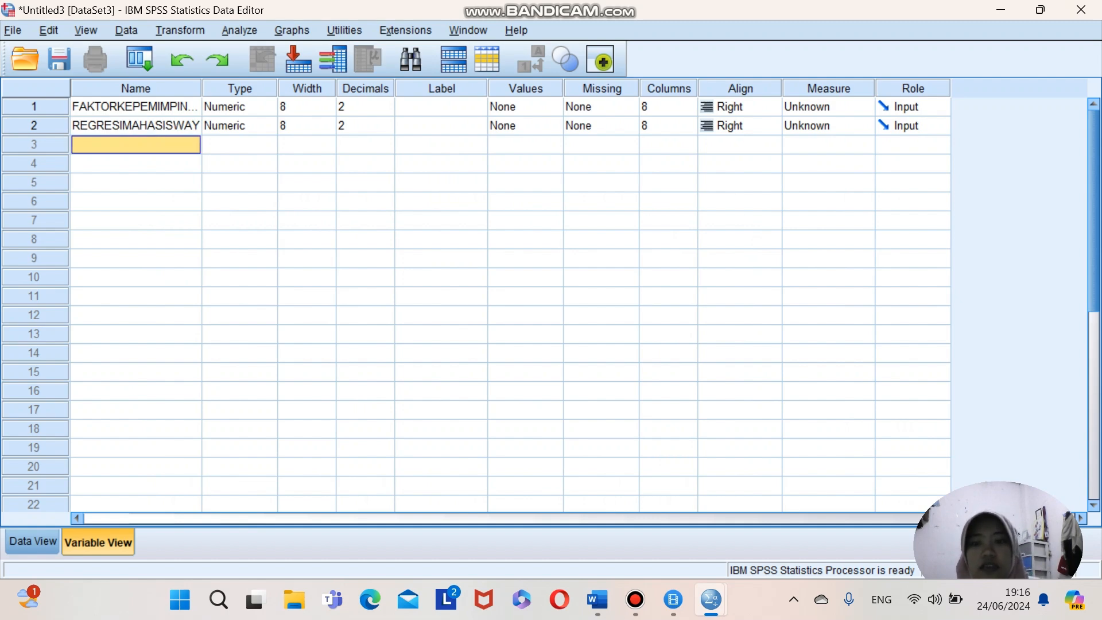
Step: Set the decimals of both the FAKTORKEPEMIMPINANX and REGRESIMAHASISWAY variables to 0
left_click(380, 108)
double_click(386, 111)
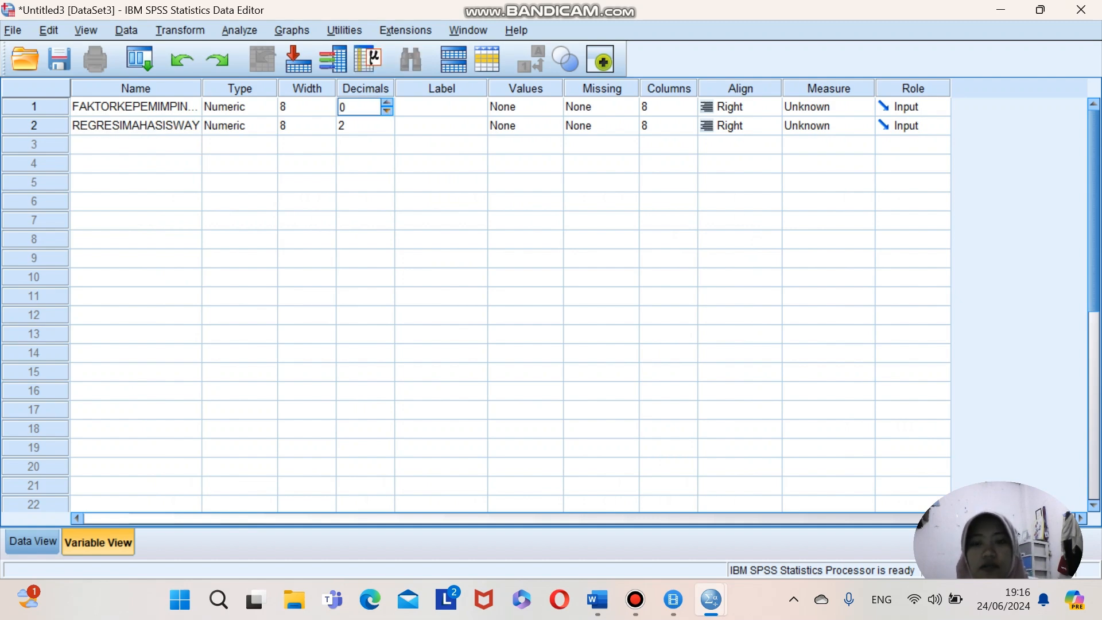
left_click(385, 127)
left_click(386, 130)
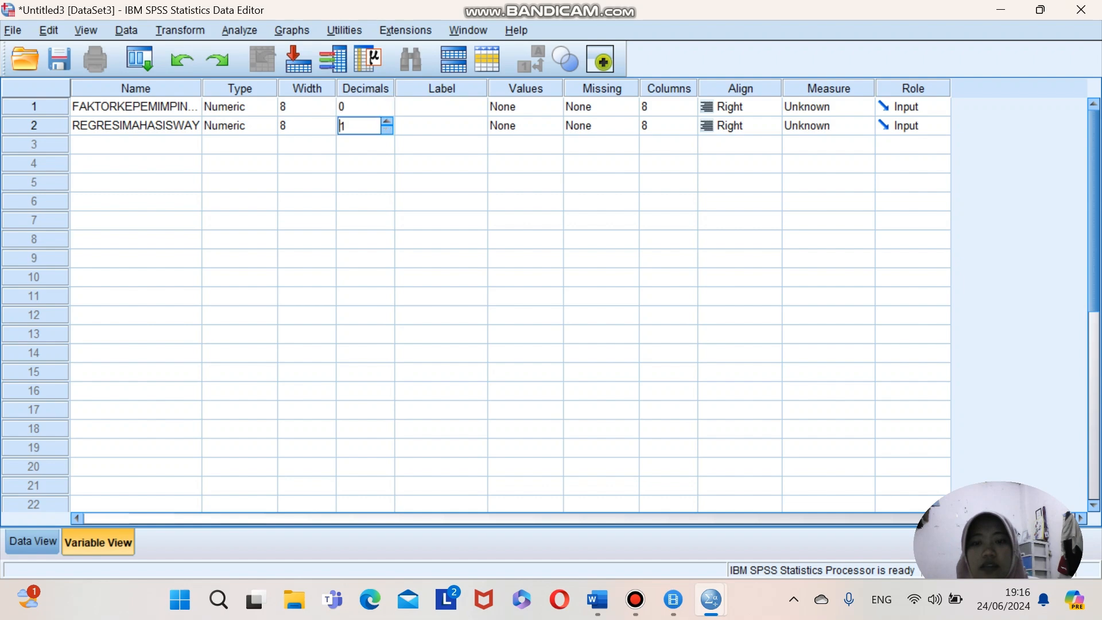
left_click(387, 130)
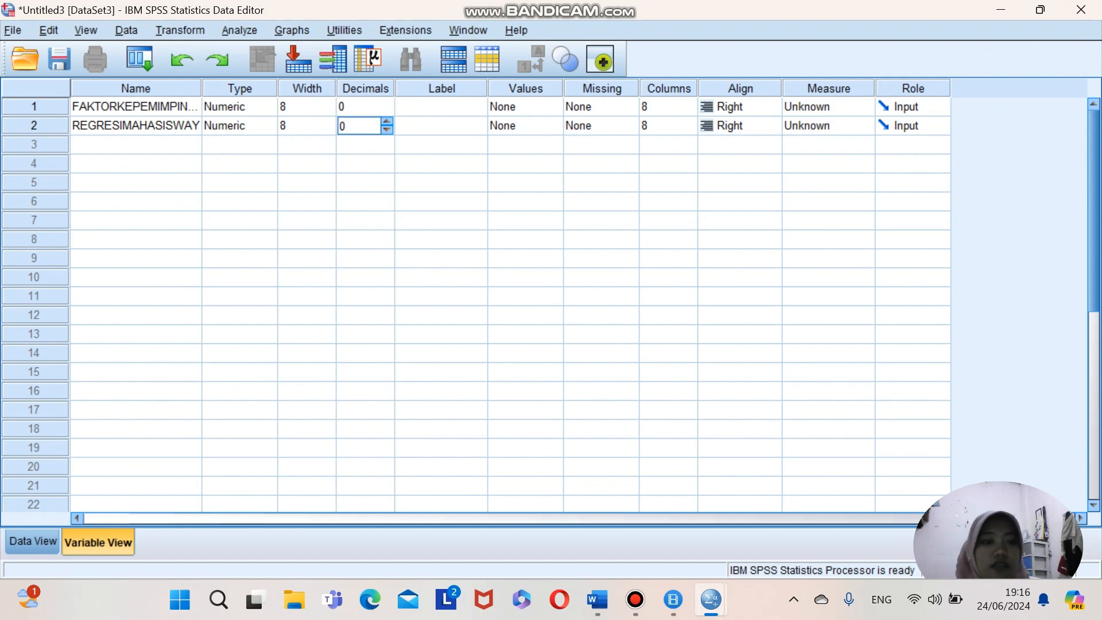
Step: Set the measurement level of both variables to Scale
left_click(862, 108)
left_click(828, 125)
left_click(837, 126)
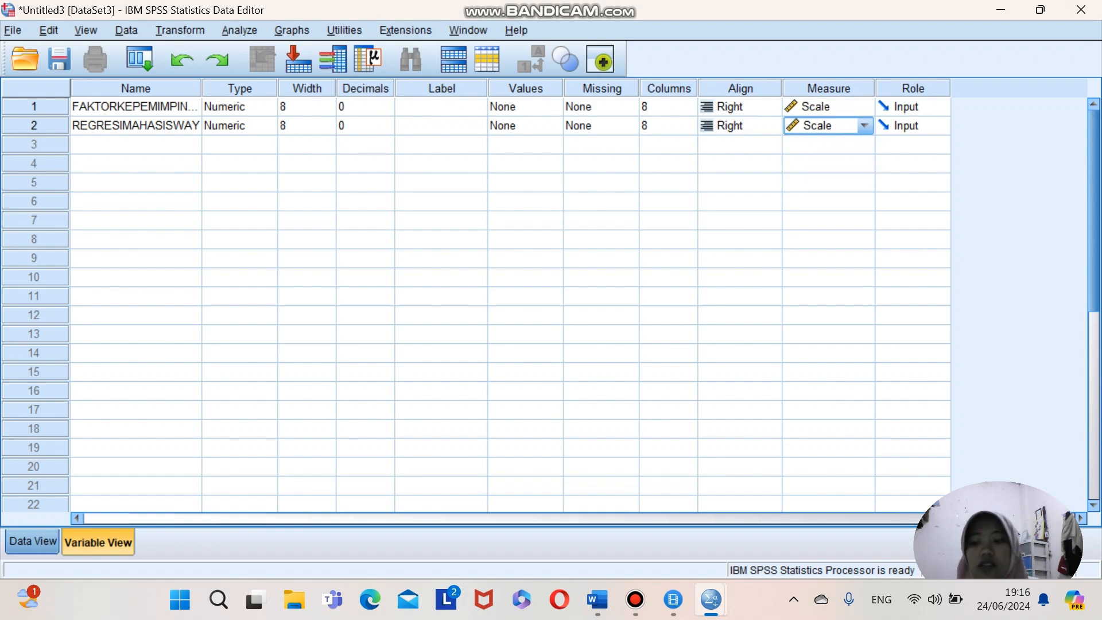
Step: Copy the X and Y values of rows 1 to 20 from the question 3 table in Word, then return to the Untitled3 dataset in SPSS
left_click(33, 541)
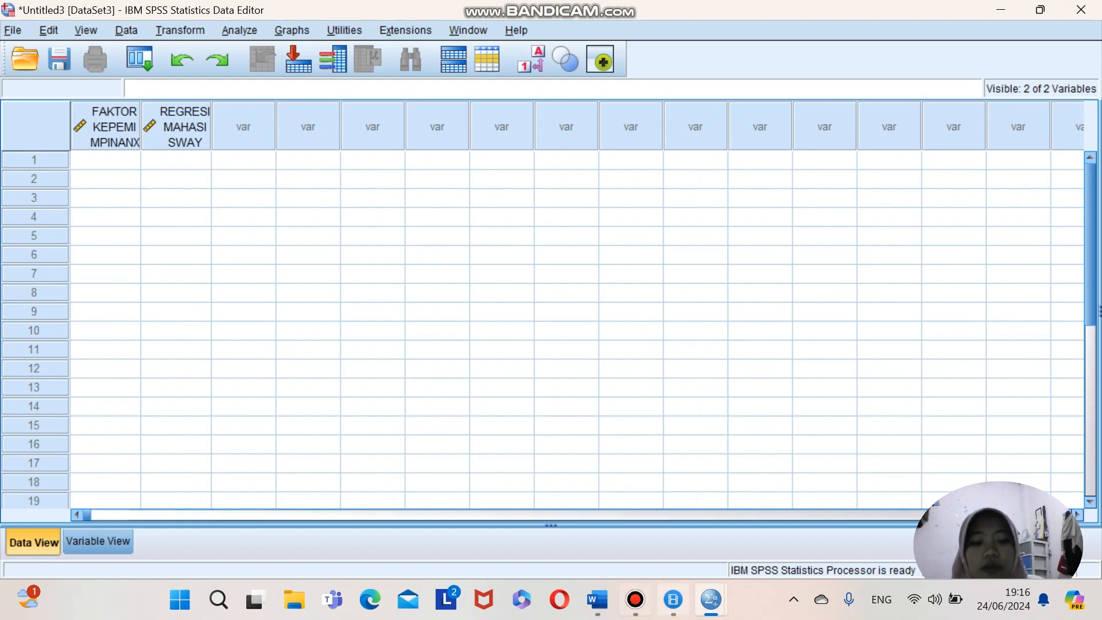
left_click(597, 599)
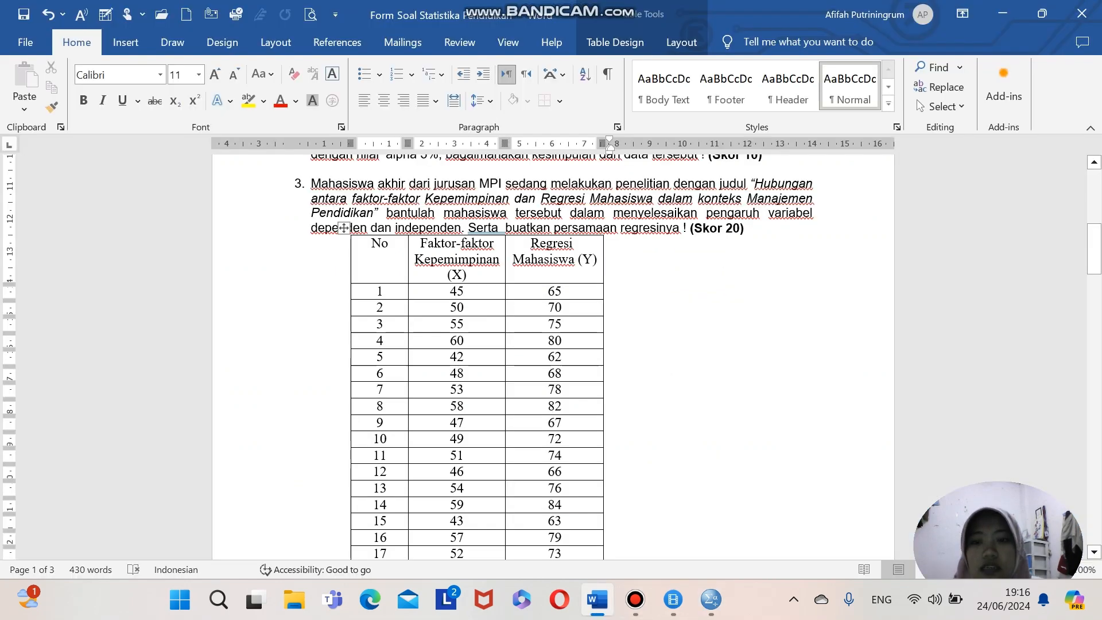
left_click_drag(379, 290, 298, 550)
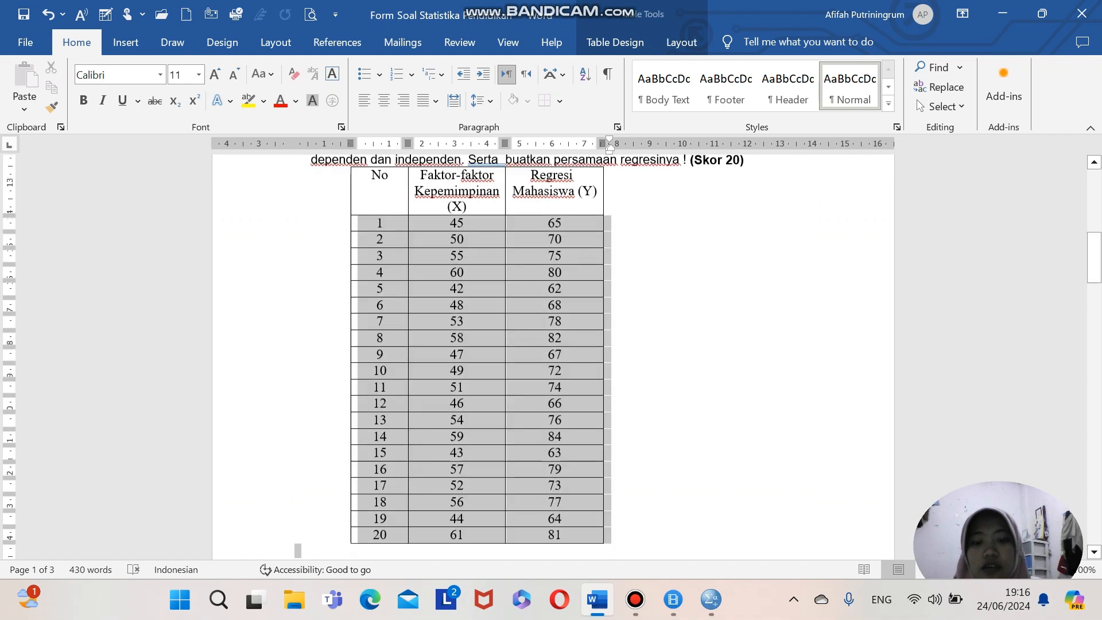
scroll(477, 378, "down", 1)
left_click_drag(554, 550, 562, 395)
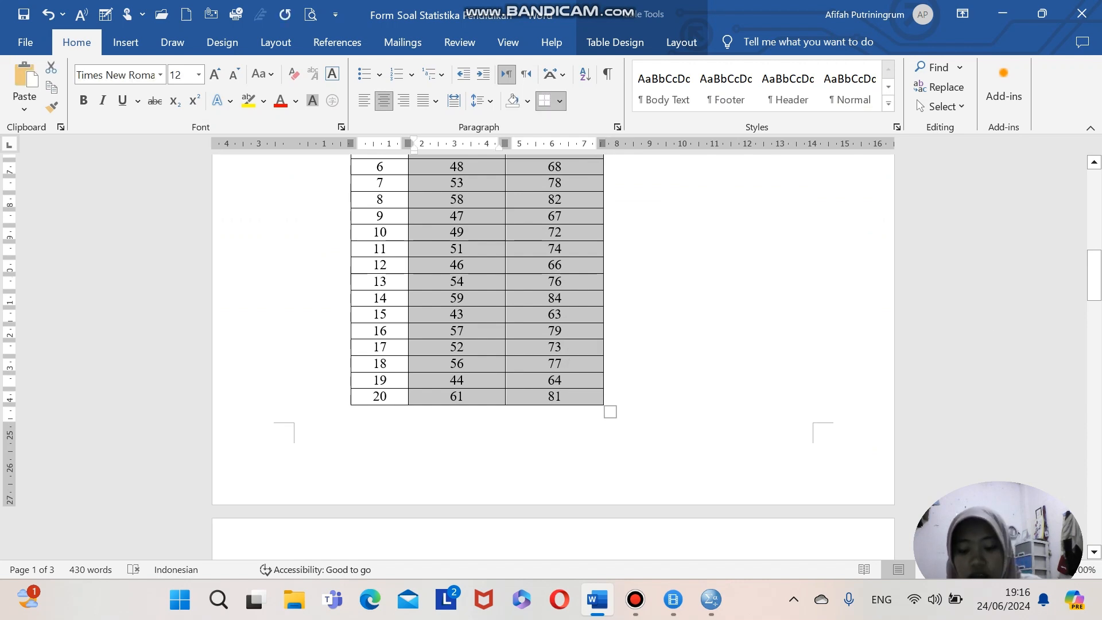
left_click(711, 599)
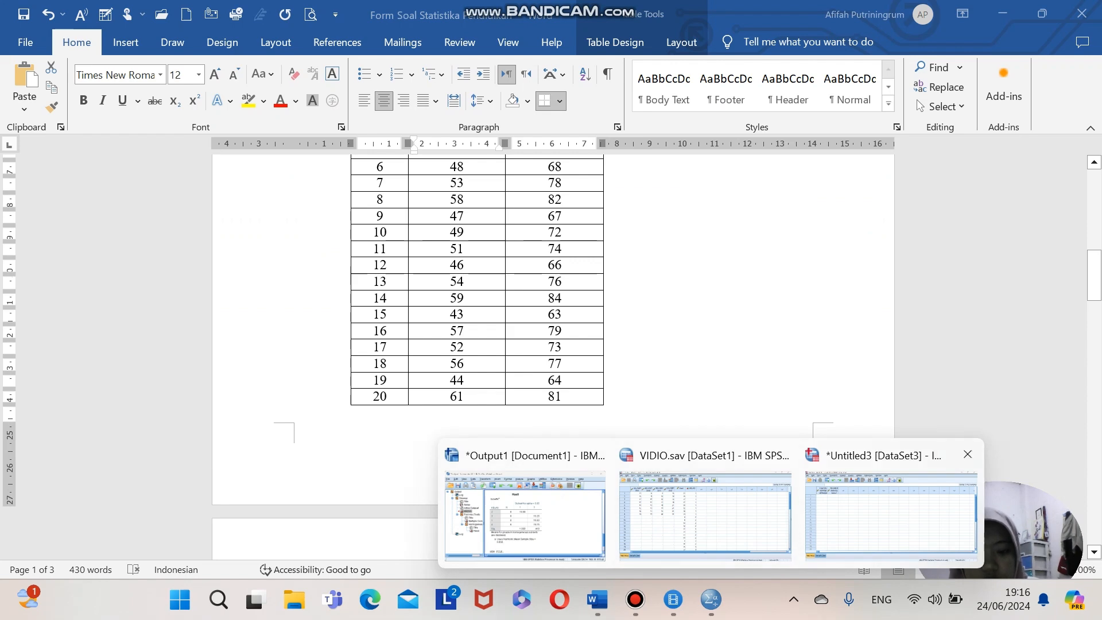
left_click(891, 517)
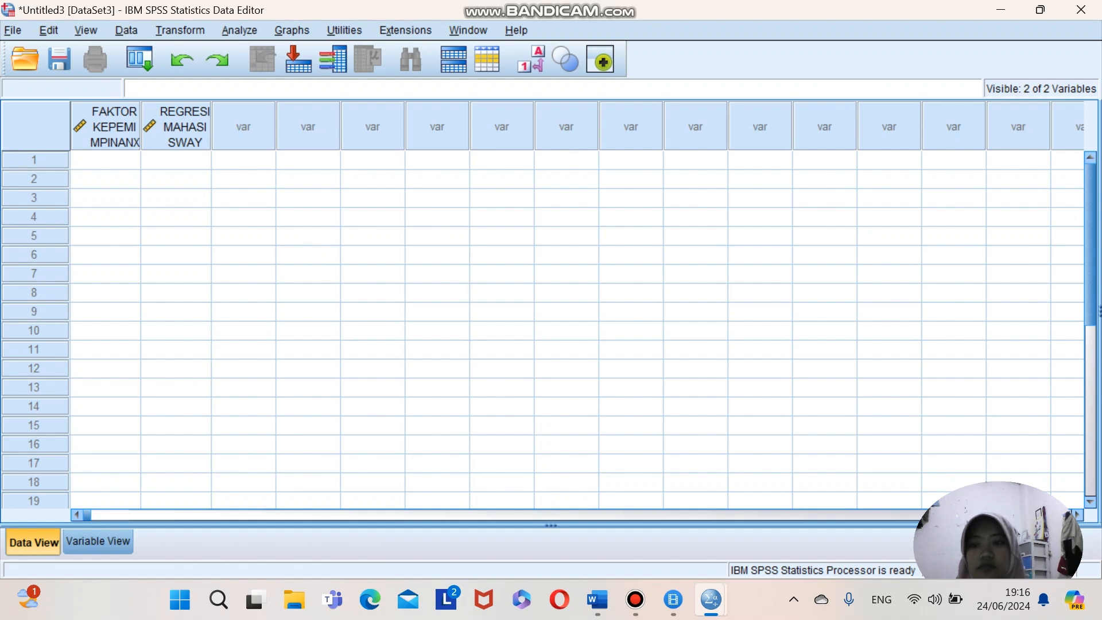
left_click_drag(105, 160, 176, 321)
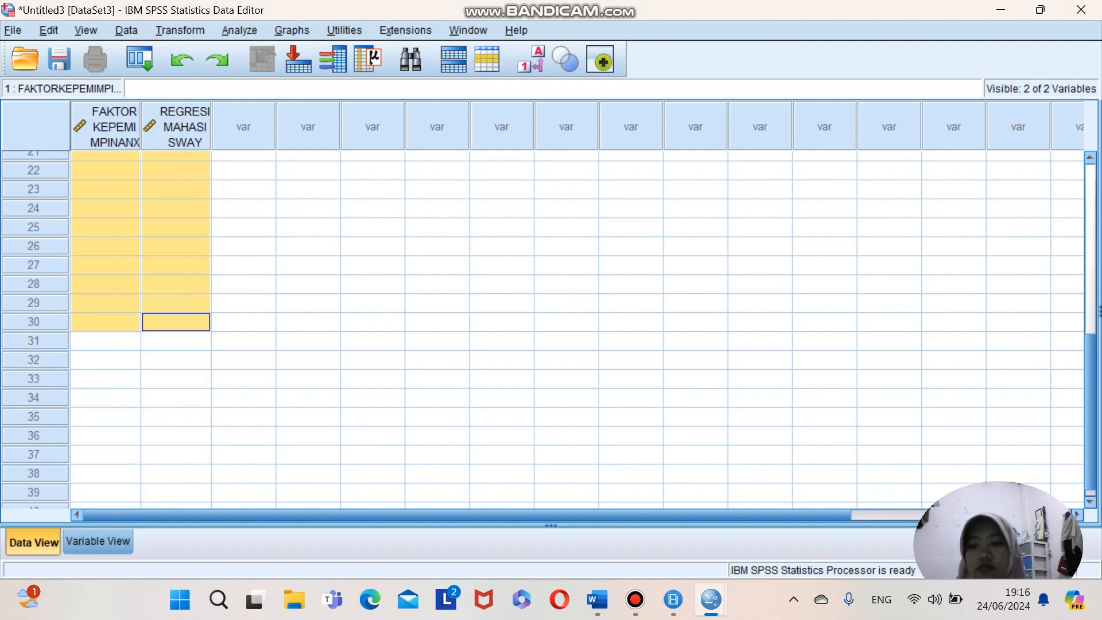
double_click(176, 321)
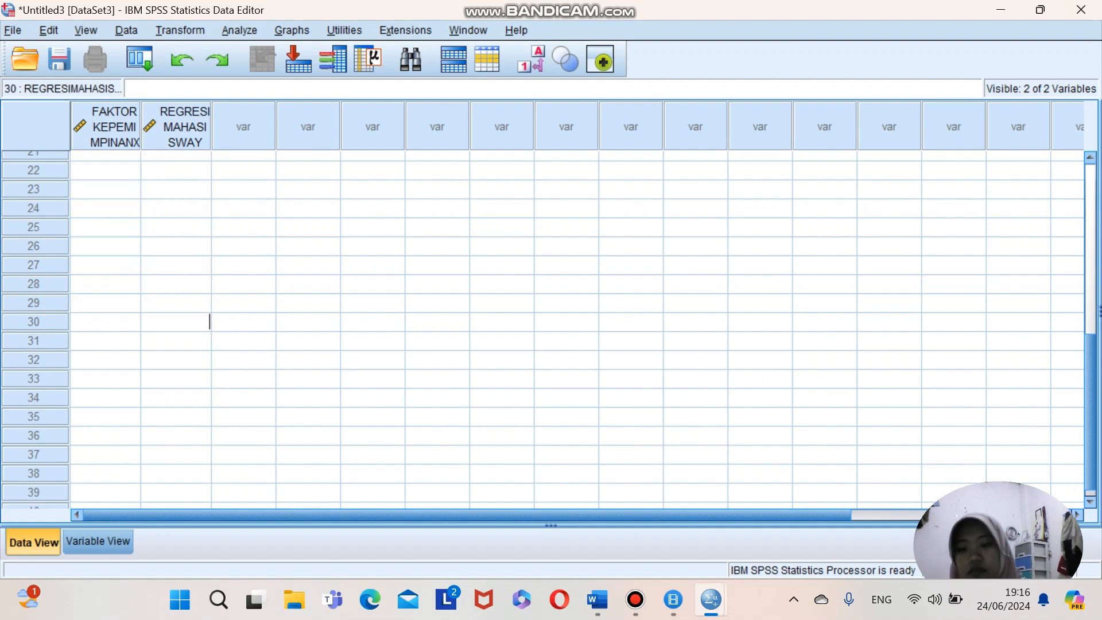
scroll(177, 321, "up", 7)
left_click_drag(105, 160, 176, 461)
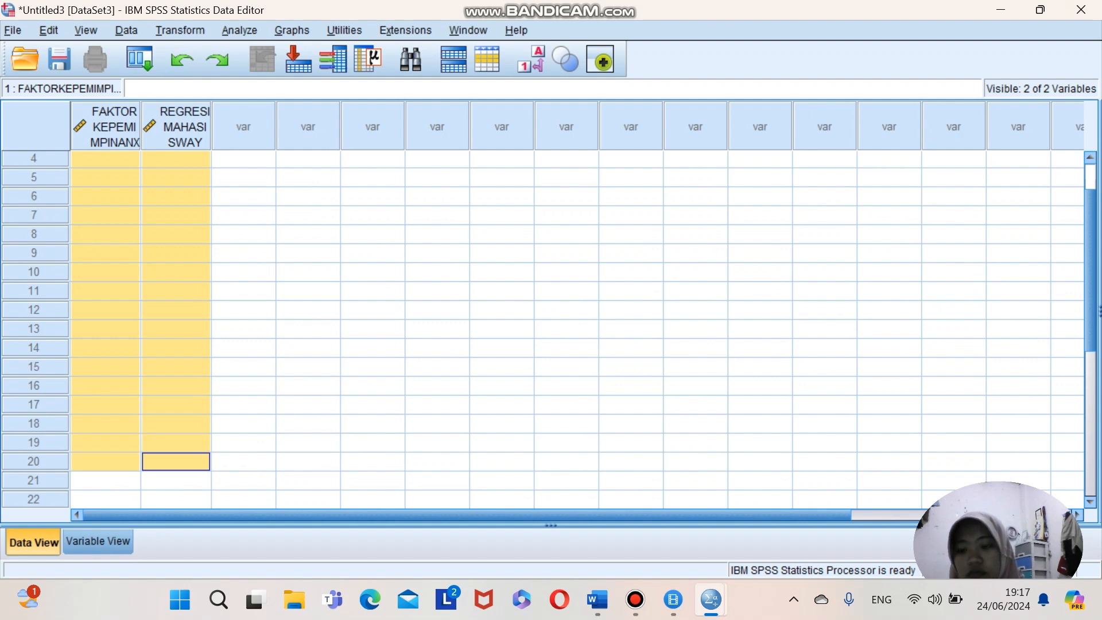
left_click(176, 253)
scroll(551, 330, "up", 1)
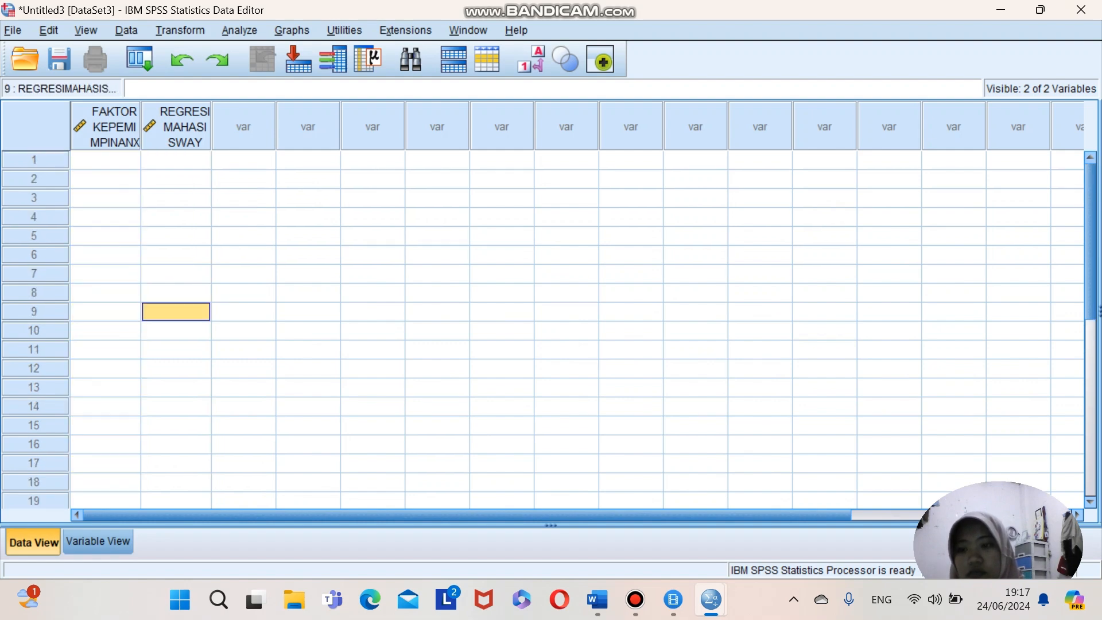
Step: Paste the copied question 3 values into the FAKTORKEPEMIMPINANX and REGRESIMAHASISWAY columns, starting at case 1
left_click_drag(105, 160, 176, 405)
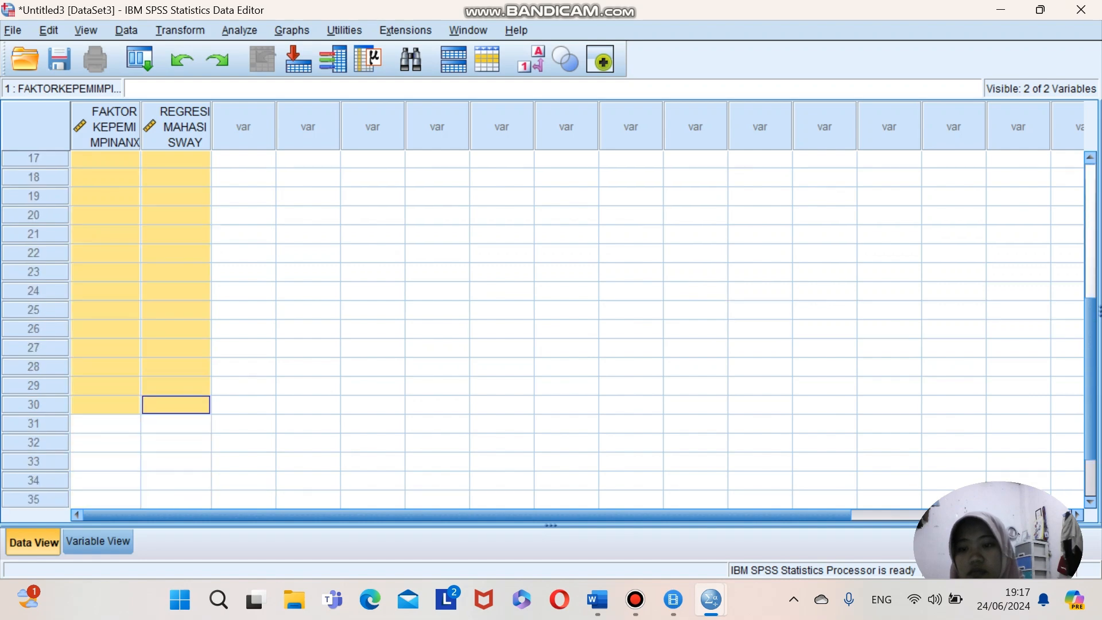
right_click(173, 377)
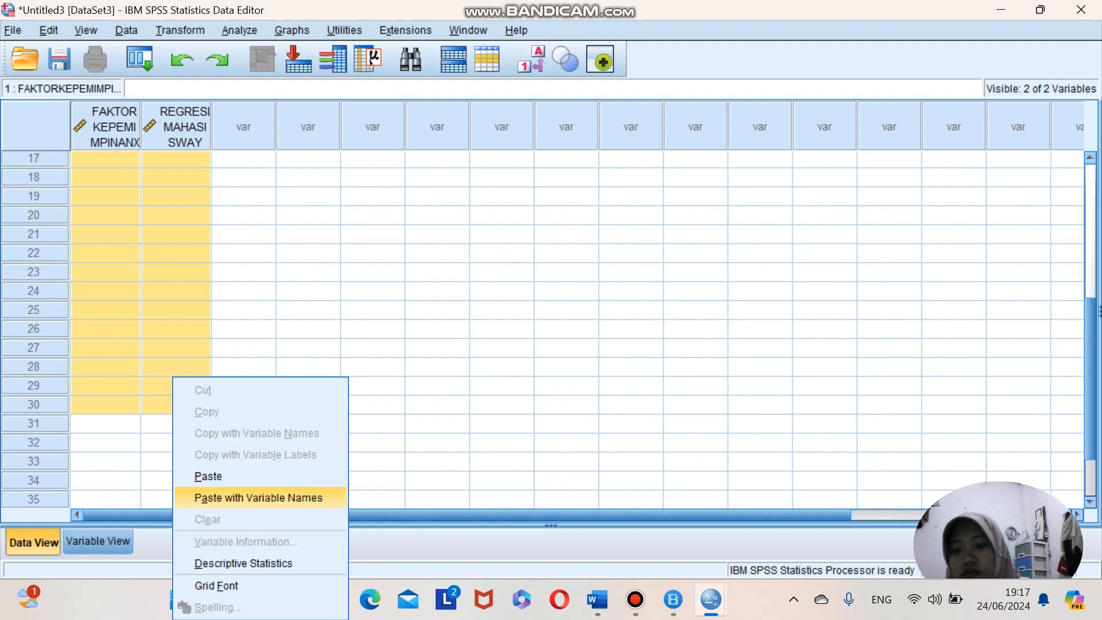
left_click(207, 476)
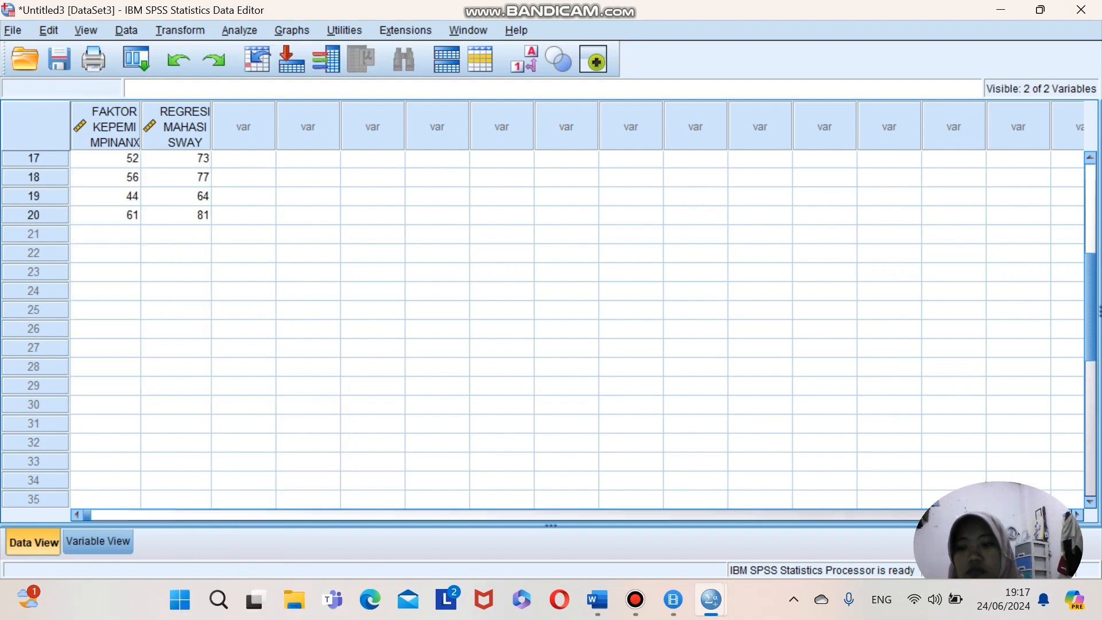
scroll(549, 327, "up", 5)
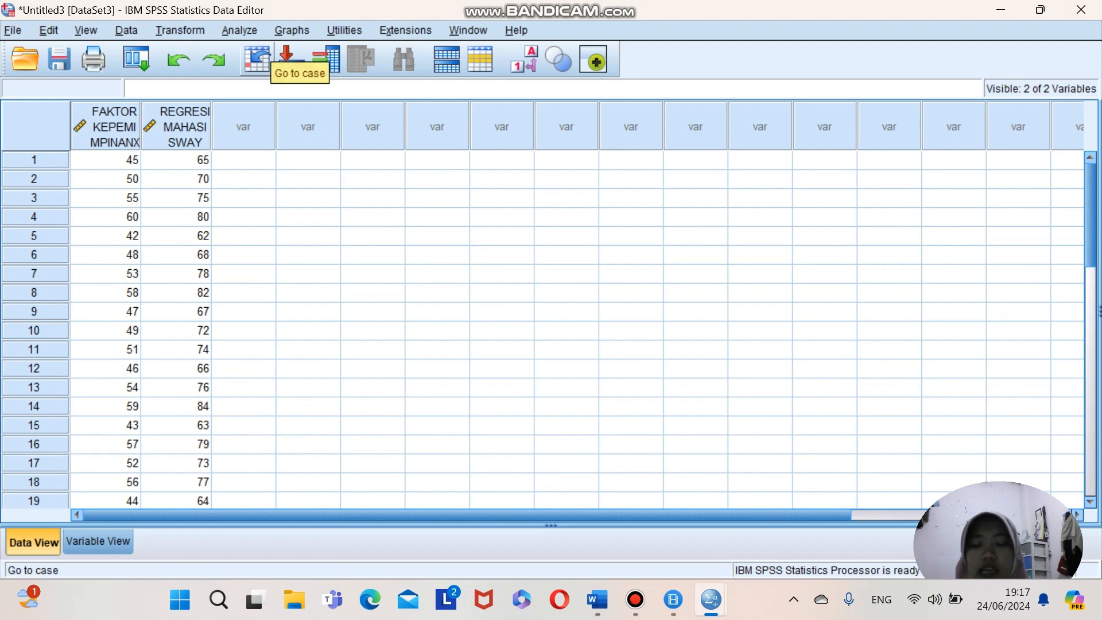
Step: Run a linear regression with REGRESIMAHASISWAY as the dependent and FAKTORKEPEMIMPINANX as the independent variable, using the Enter method
key("alt+a")
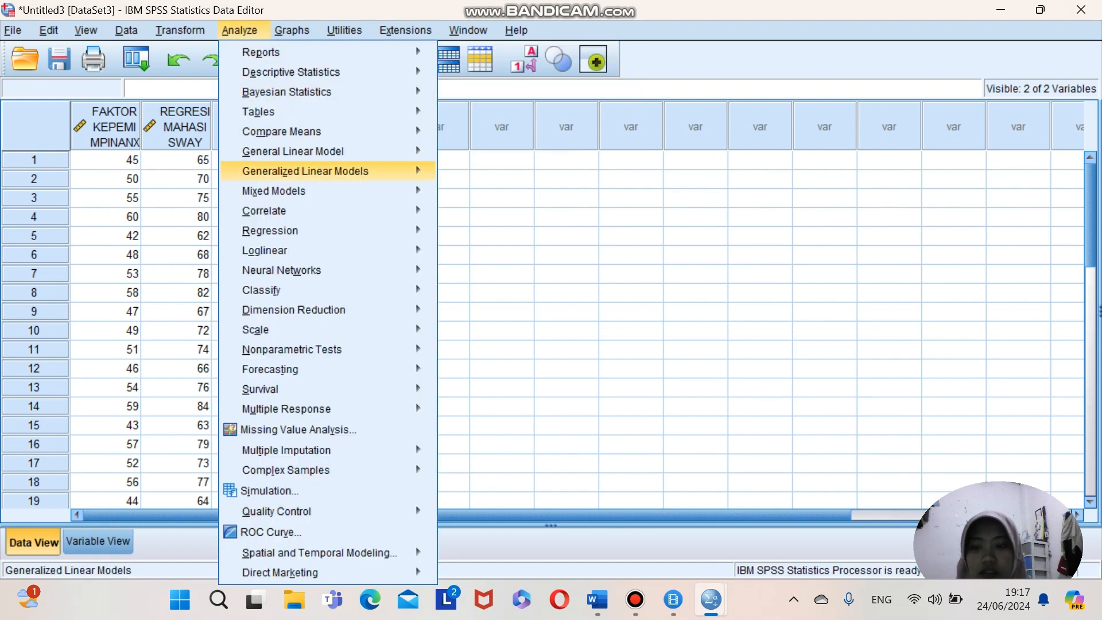
mouse_move(270, 251)
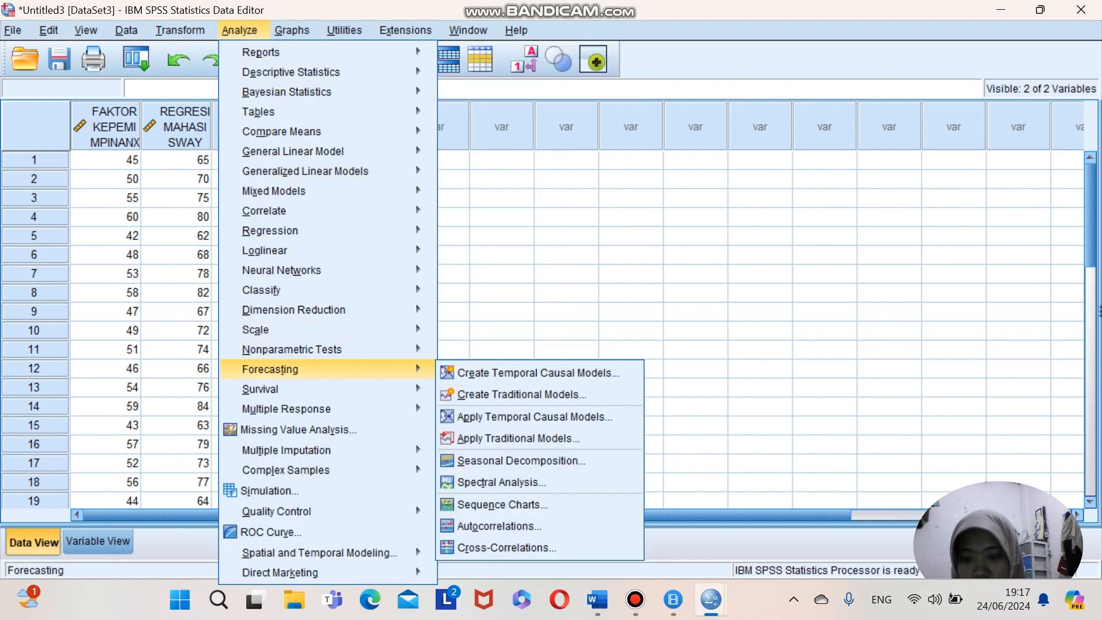
mouse_move(270, 230)
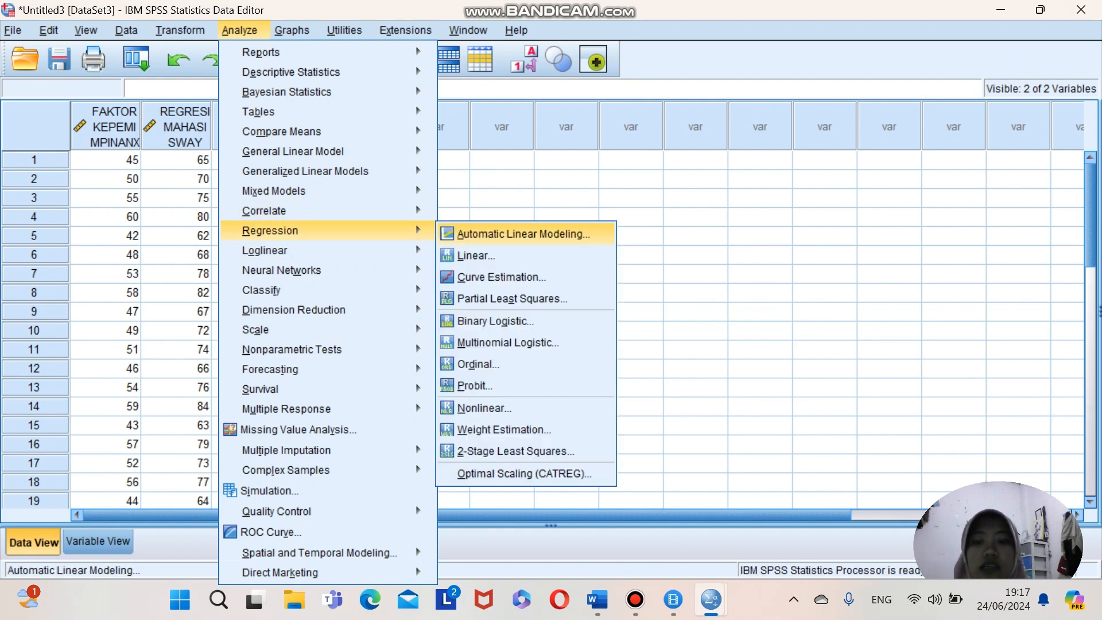
key("Return")
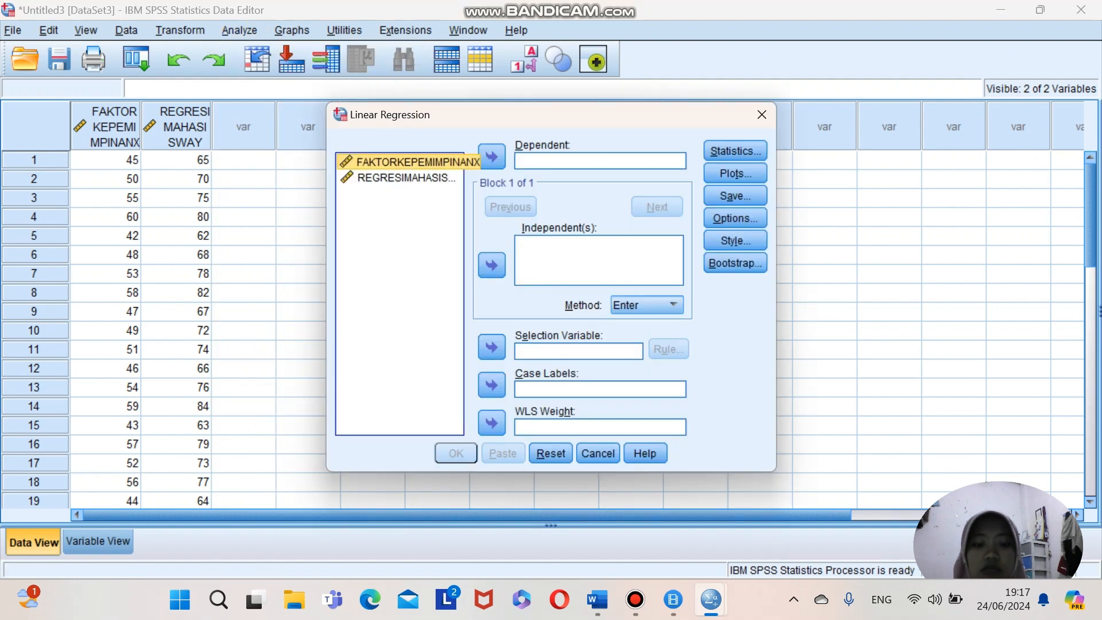
left_click(491, 265)
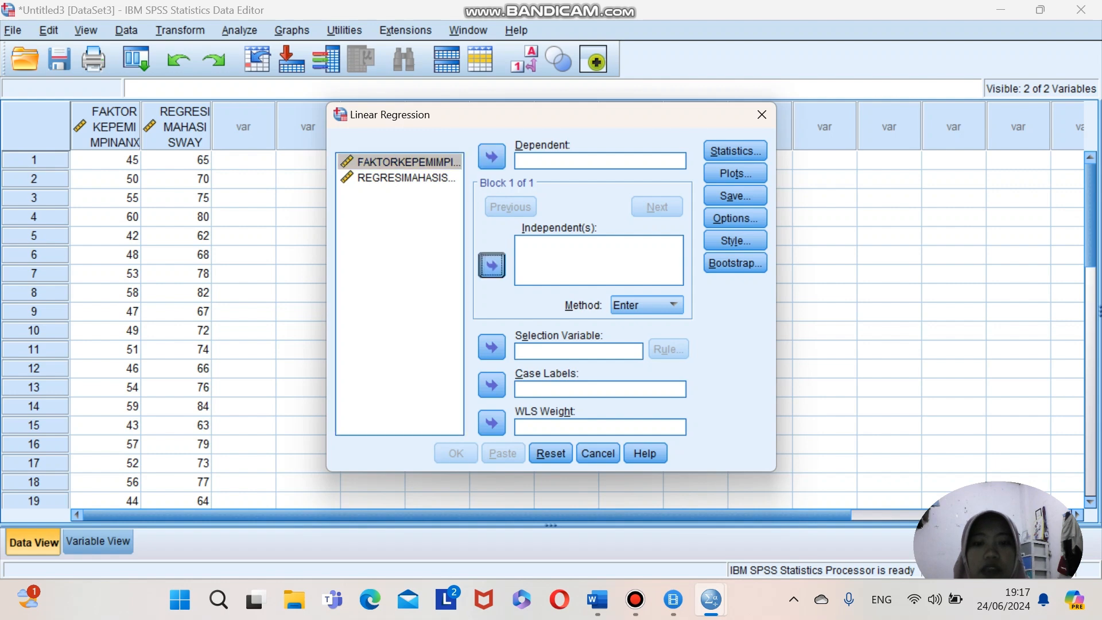
left_click(406, 178)
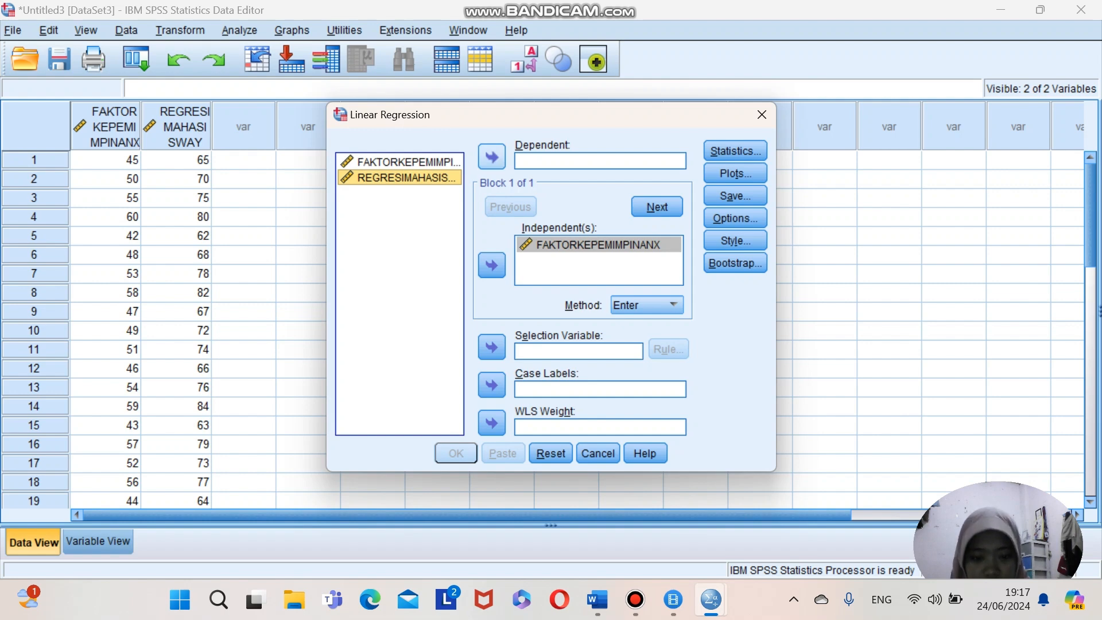
left_click(491, 156)
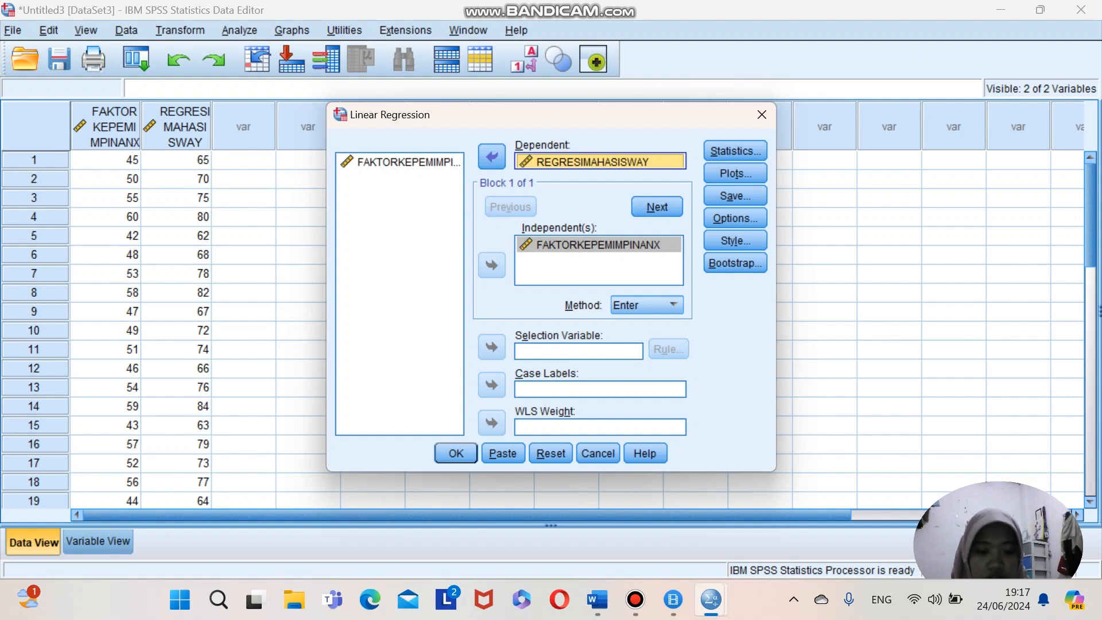
left_click(456, 452)
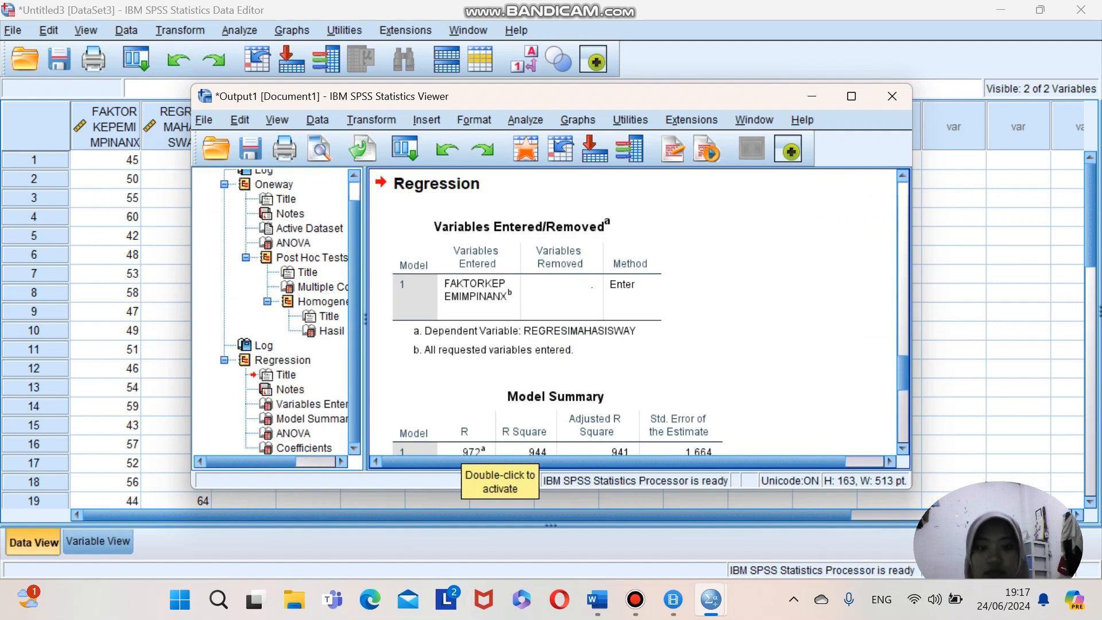
Step: Review the Model Summary, ANOVA and Coefficients tables of the regression output and copy the ANOVA table
scroll(499, 448, "down", 5)
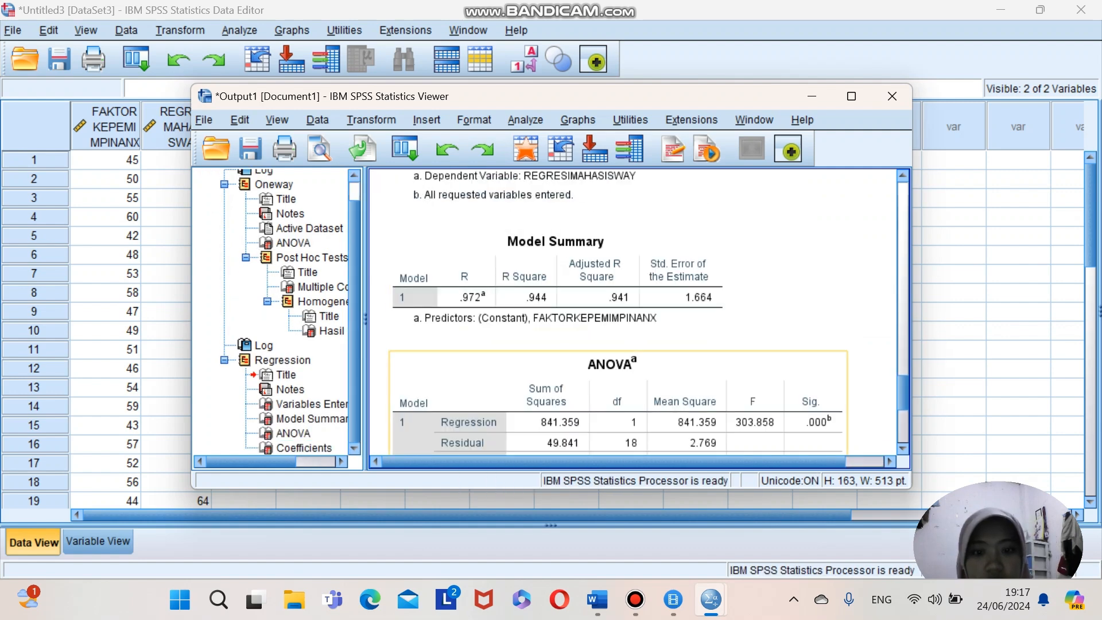
scroll(636, 315, "down", 3)
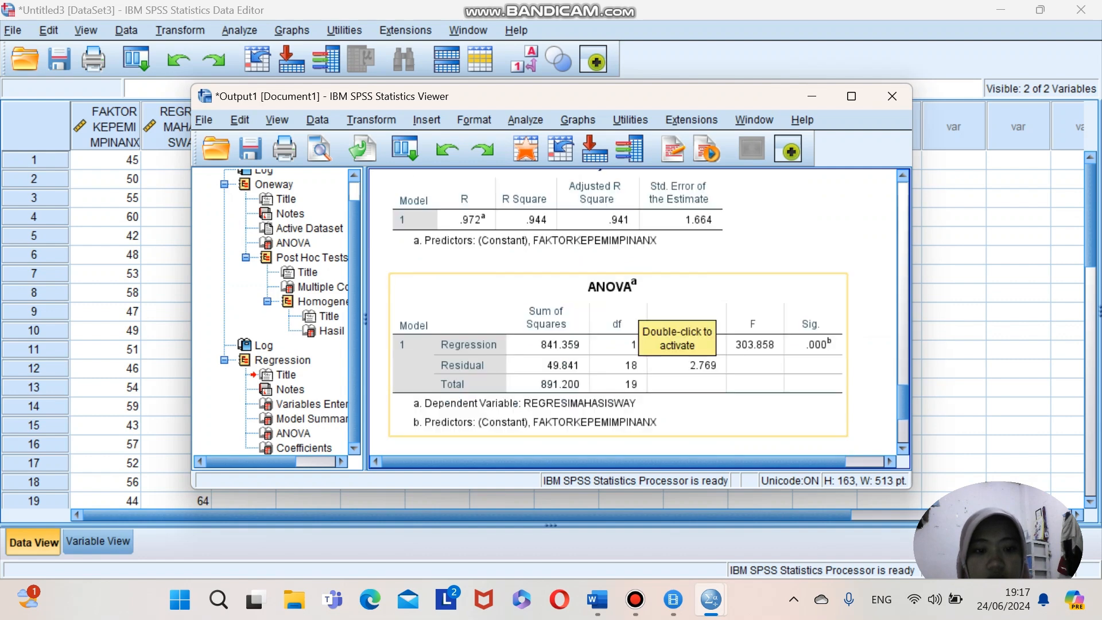
scroll(637, 321, "down", 7)
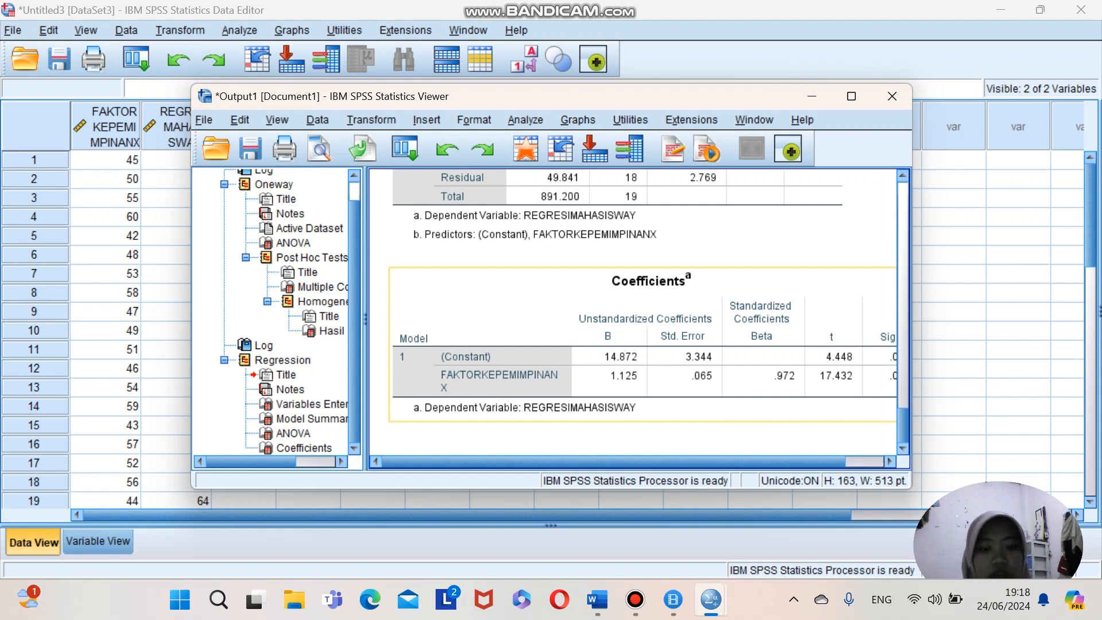
scroll(631, 312, "up", 5)
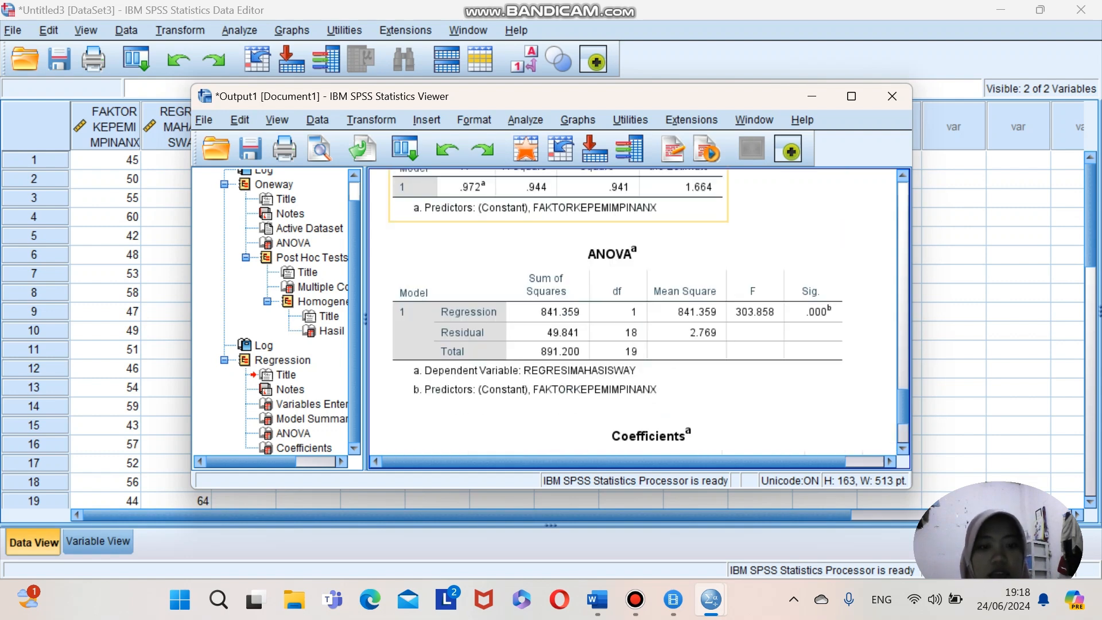
scroll(632, 313, "down", 3)
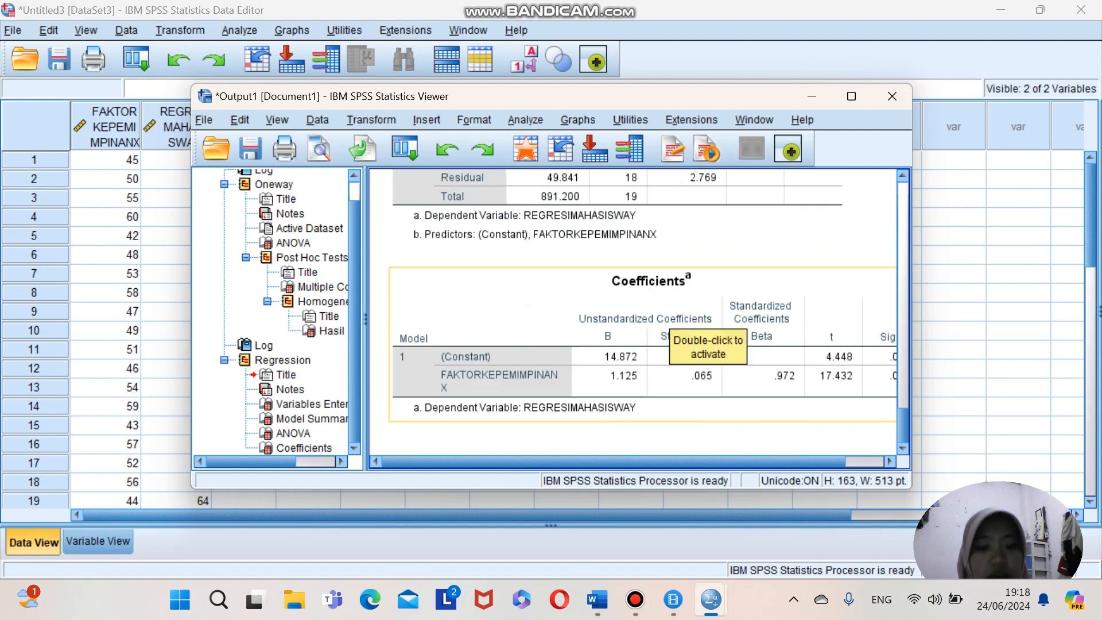
scroll(668, 327, "up", 2)
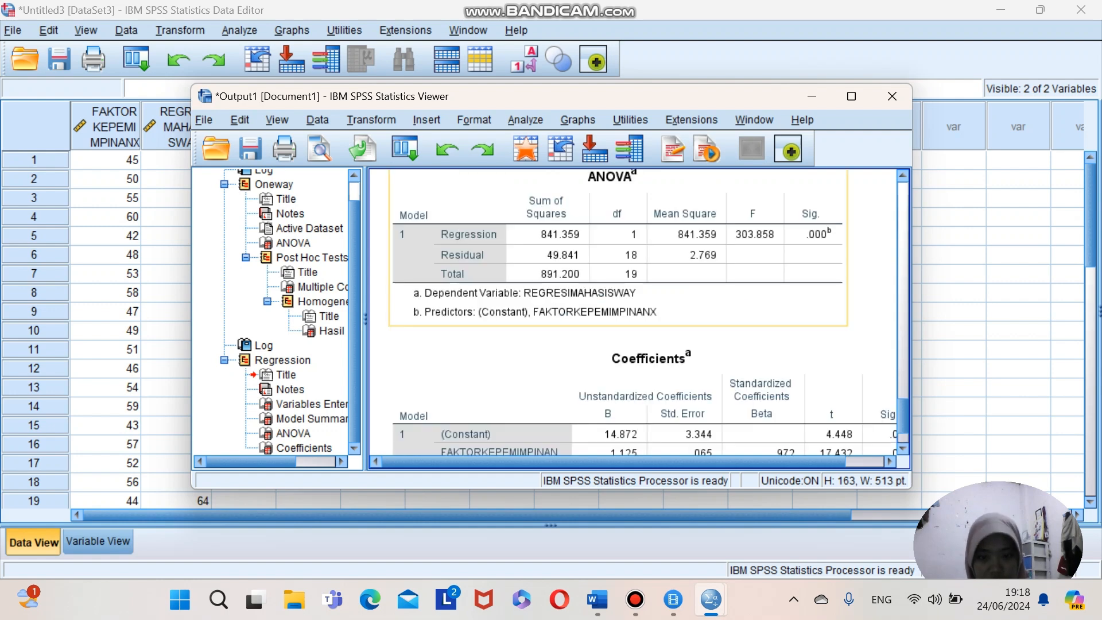
left_click(631, 315)
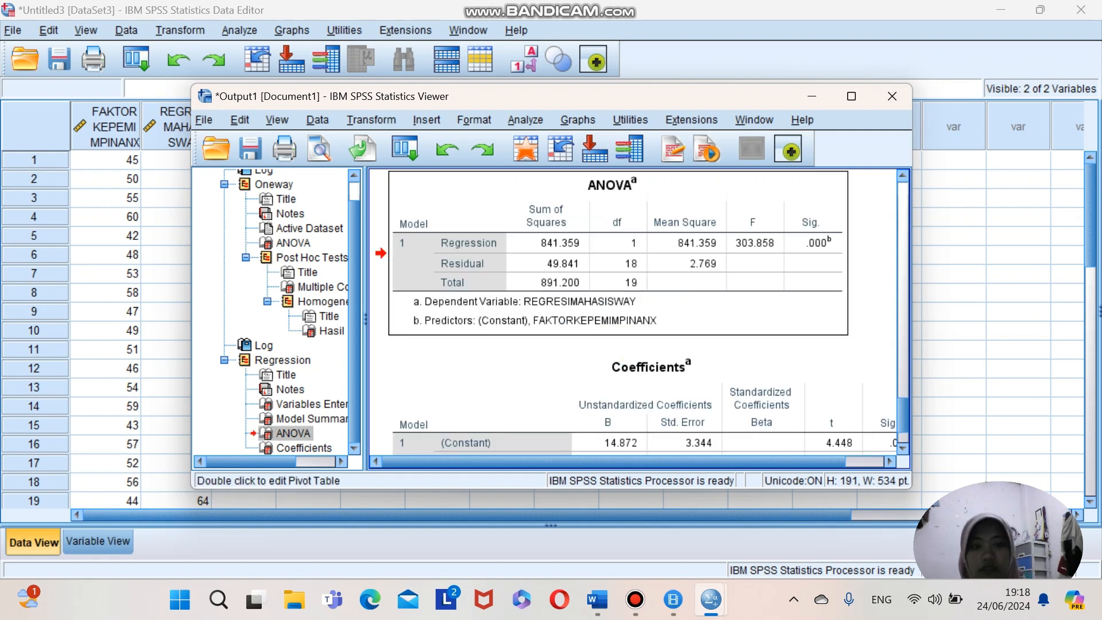
right_click(594, 264)
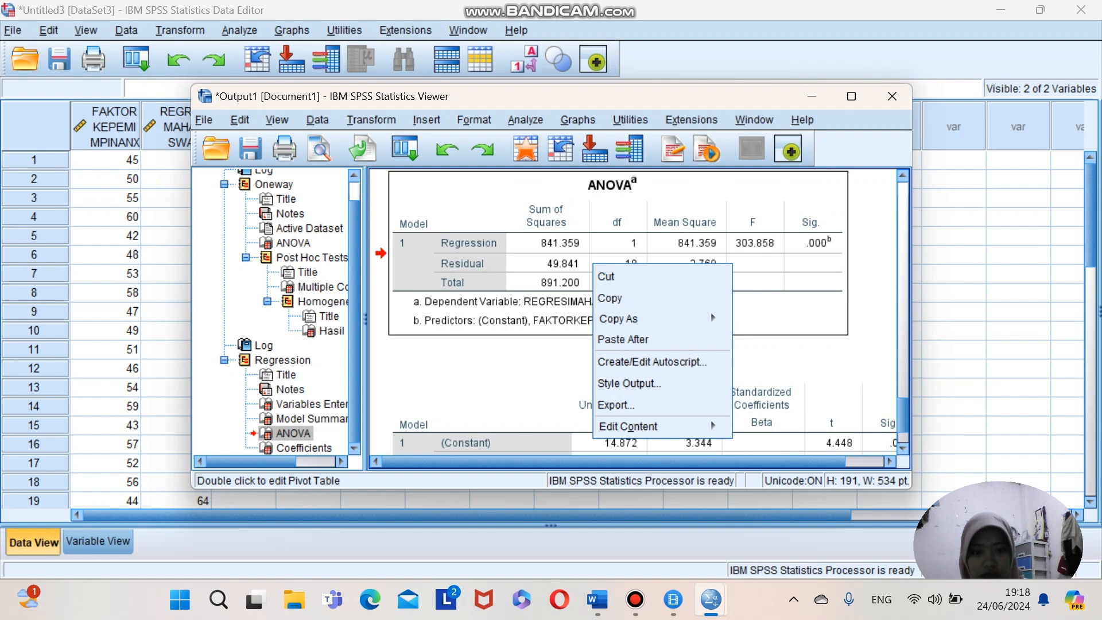
left_click(609, 298)
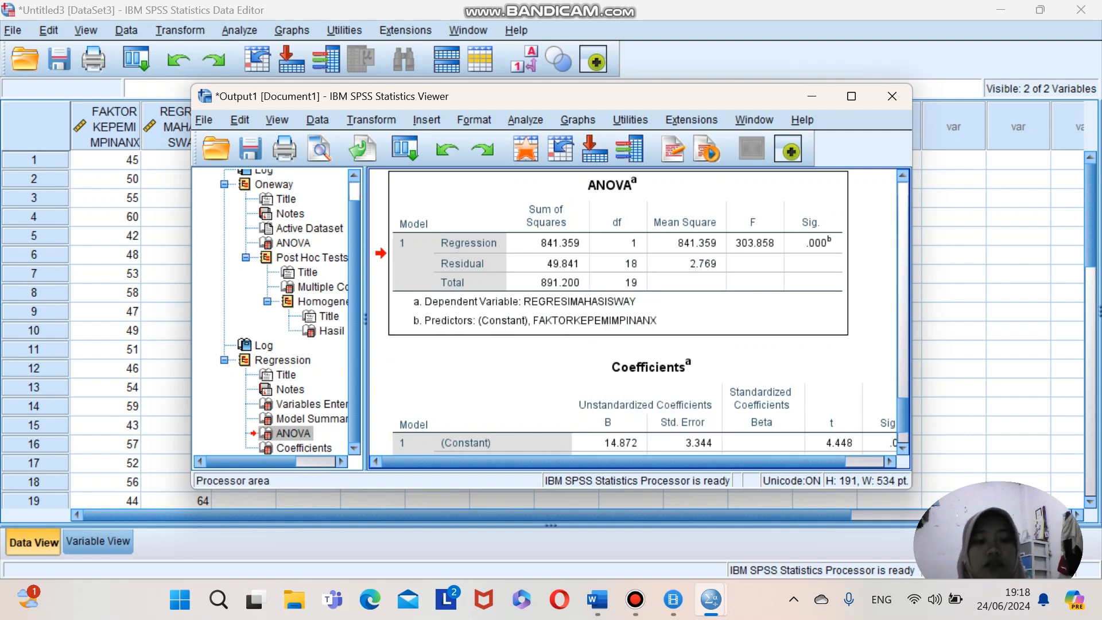
Step: Switch to the Word document and end the question 2 conclusion, after "NILAI YANG BERBEDA", with a period
mouse_move(673, 599)
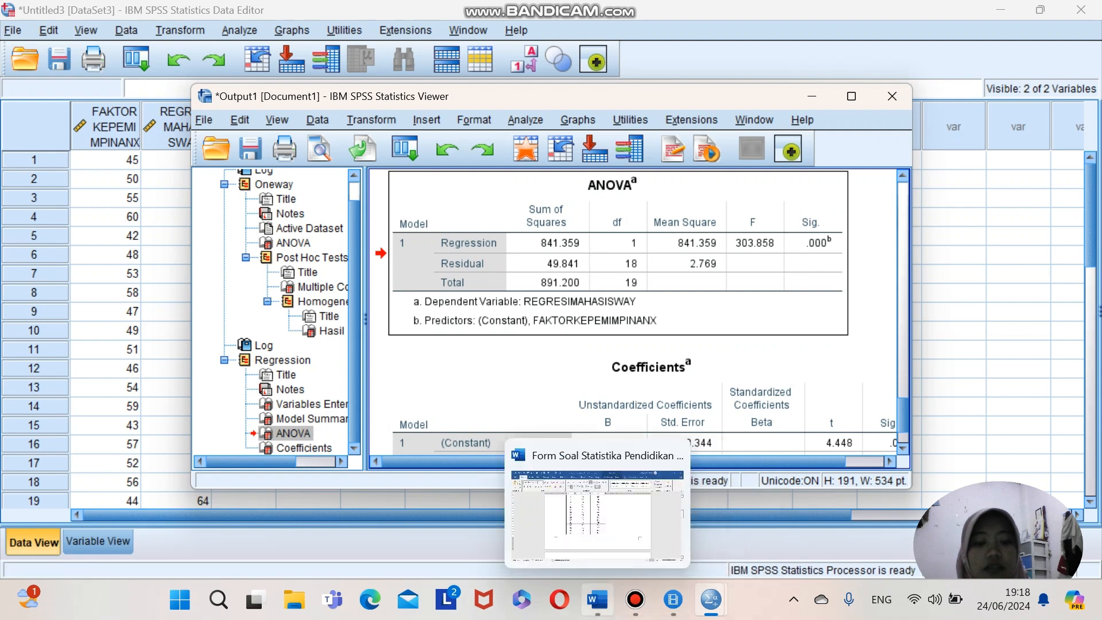
left_click(597, 599)
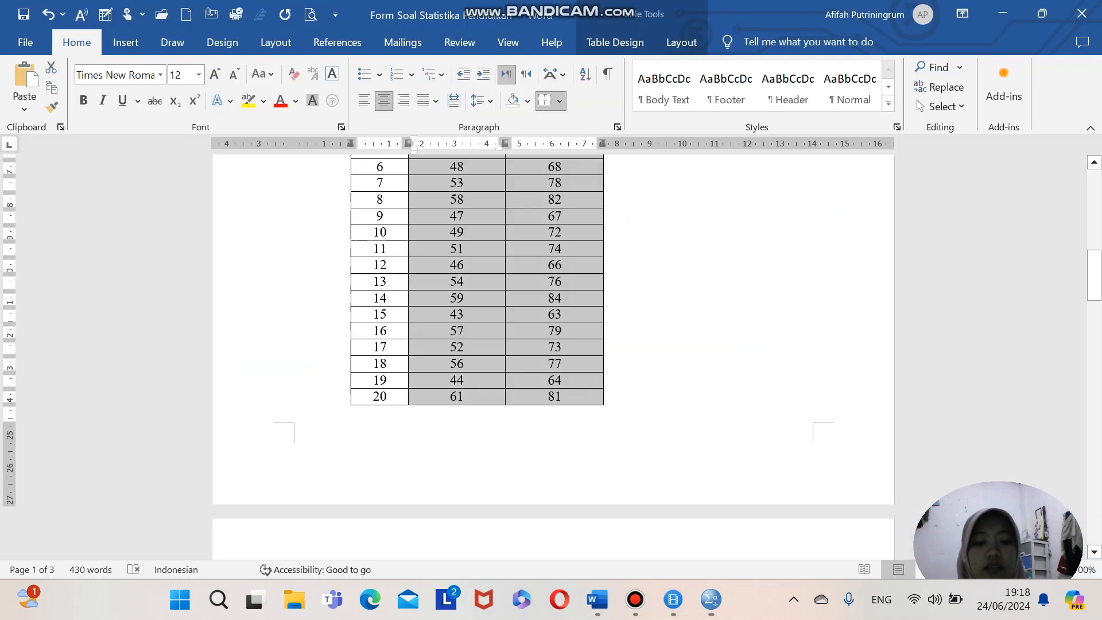
scroll(476, 281, "down", 3)
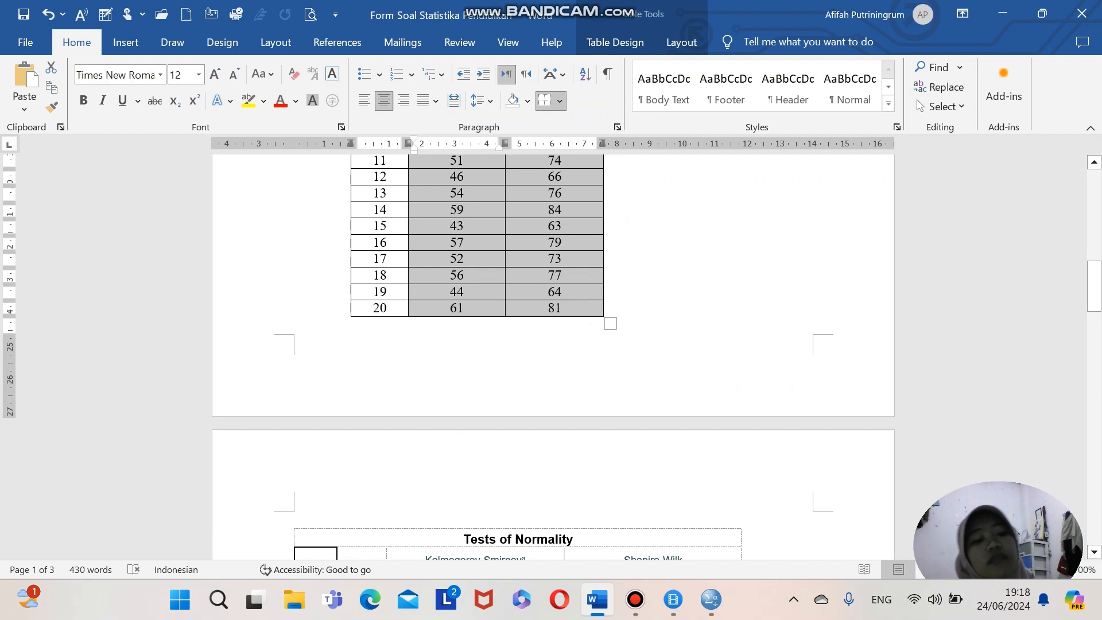
scroll(552, 344, "down", 6)
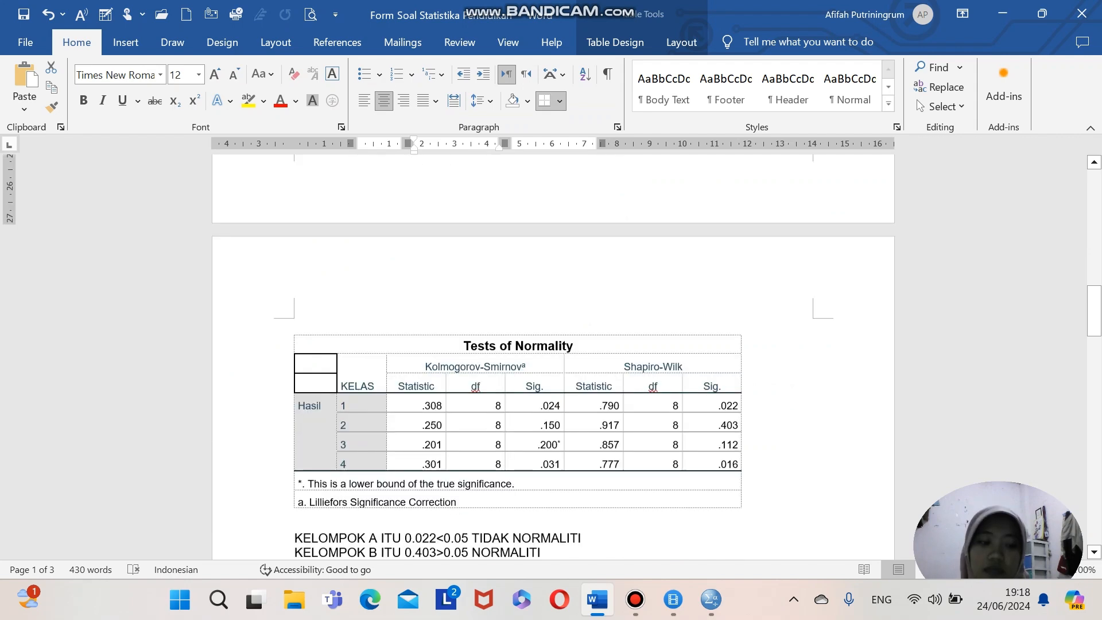
scroll(553, 344, "down", 20)
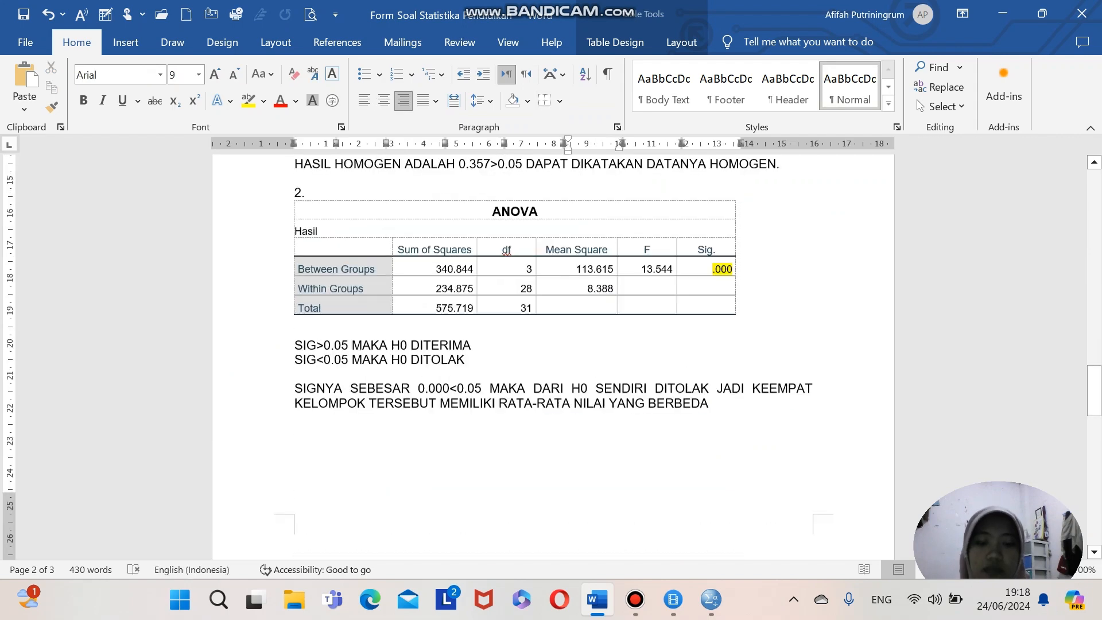
left_click_drag(439, 383, 338, 382)
left_click(339, 382)
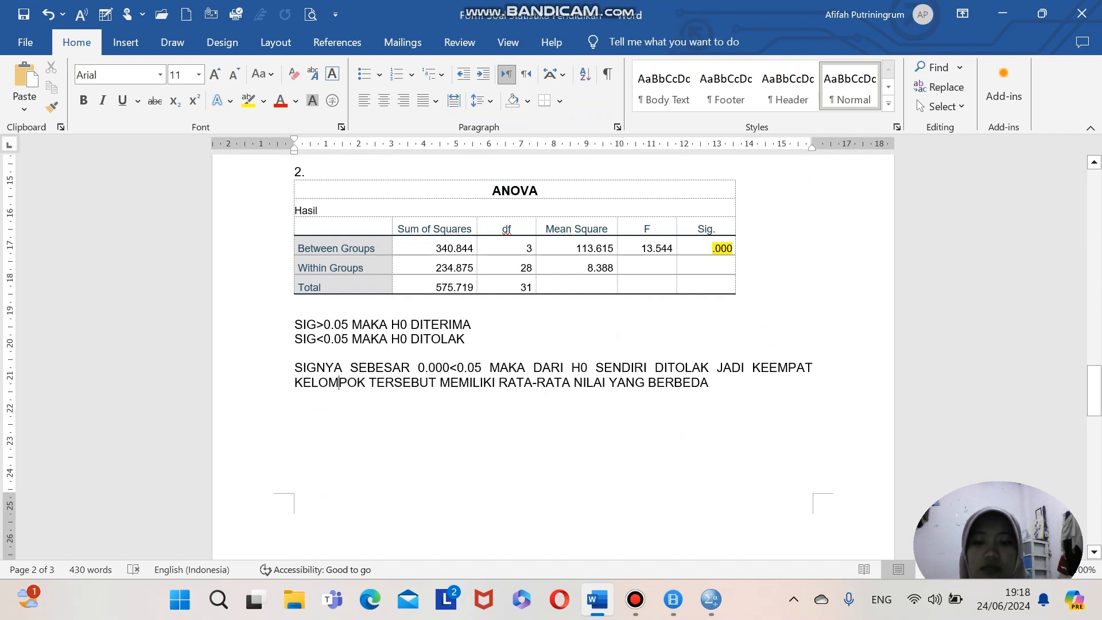
left_click(709, 382)
type(".")
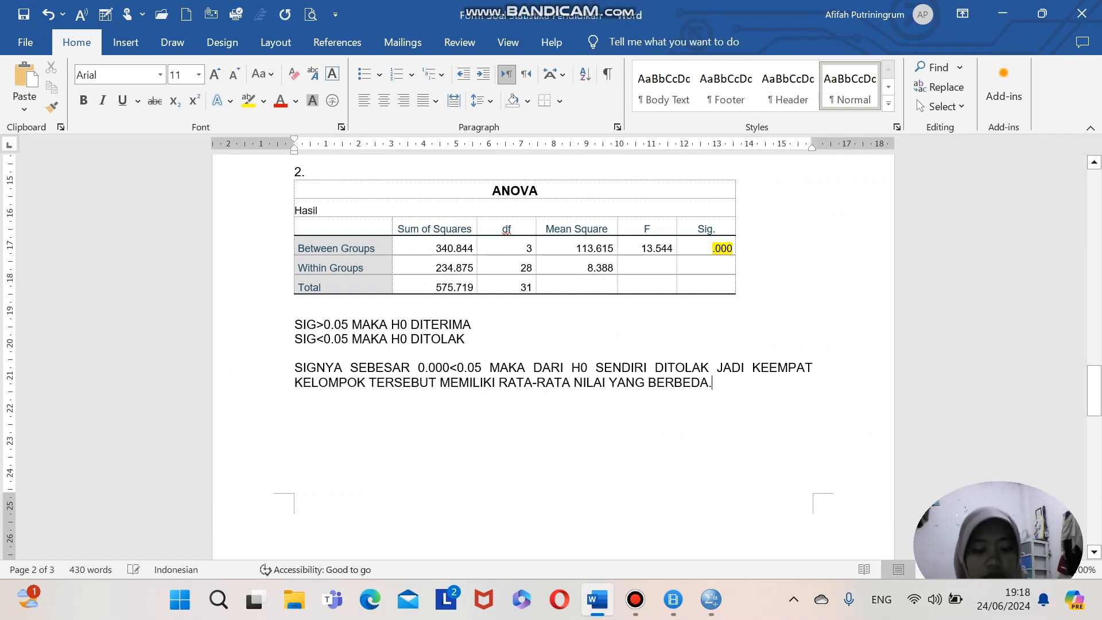
Step: Add "3." as plain text without automatic numbering at the start of the page after the question 2 answer
key("Return")
type("3.)")
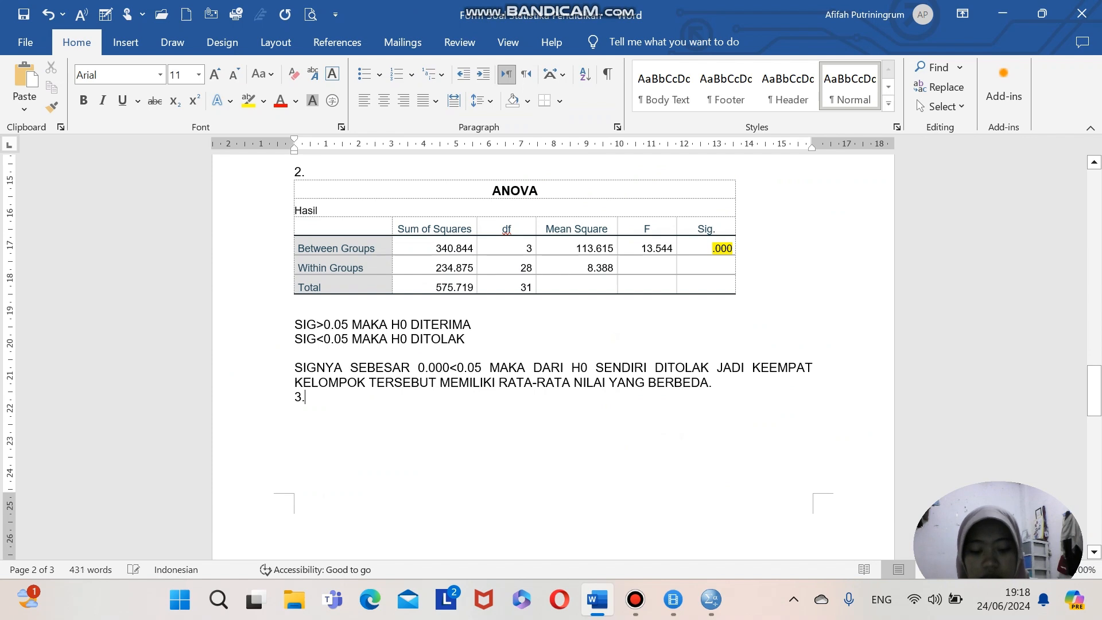
key("BackSpace")
key("BackSpace")
key("BackSpace")
type("3.")
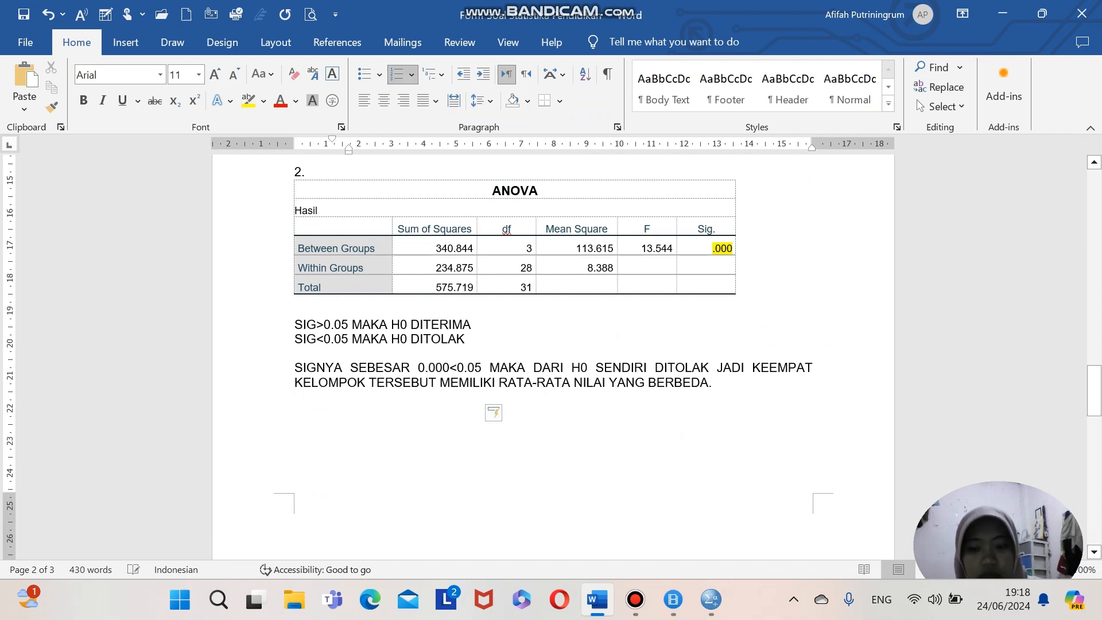
left_click(498, 413)
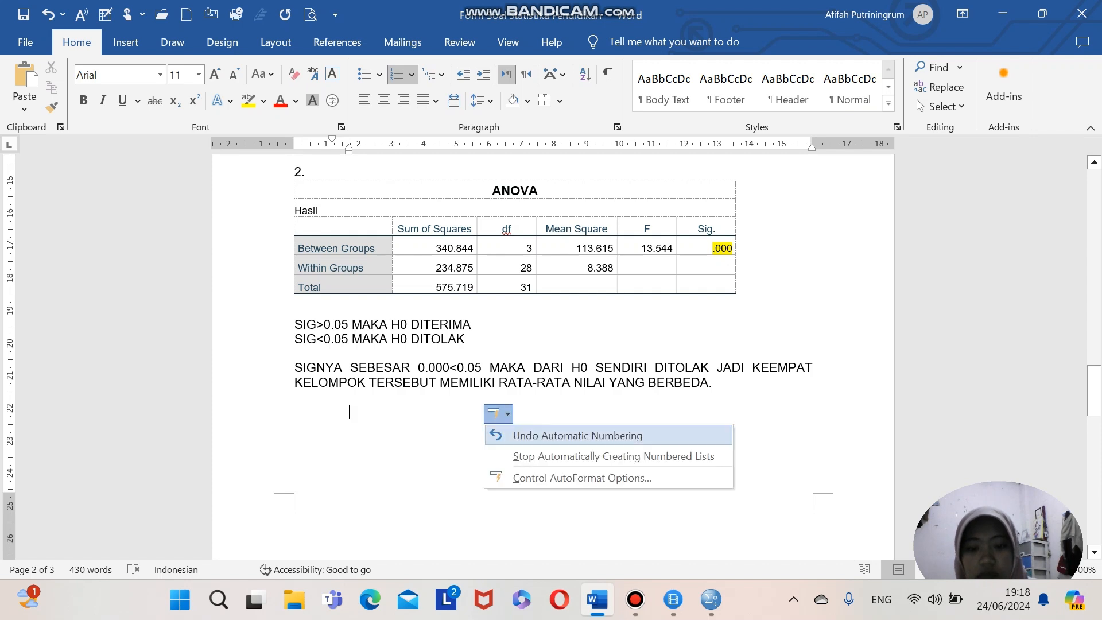
key("Return")
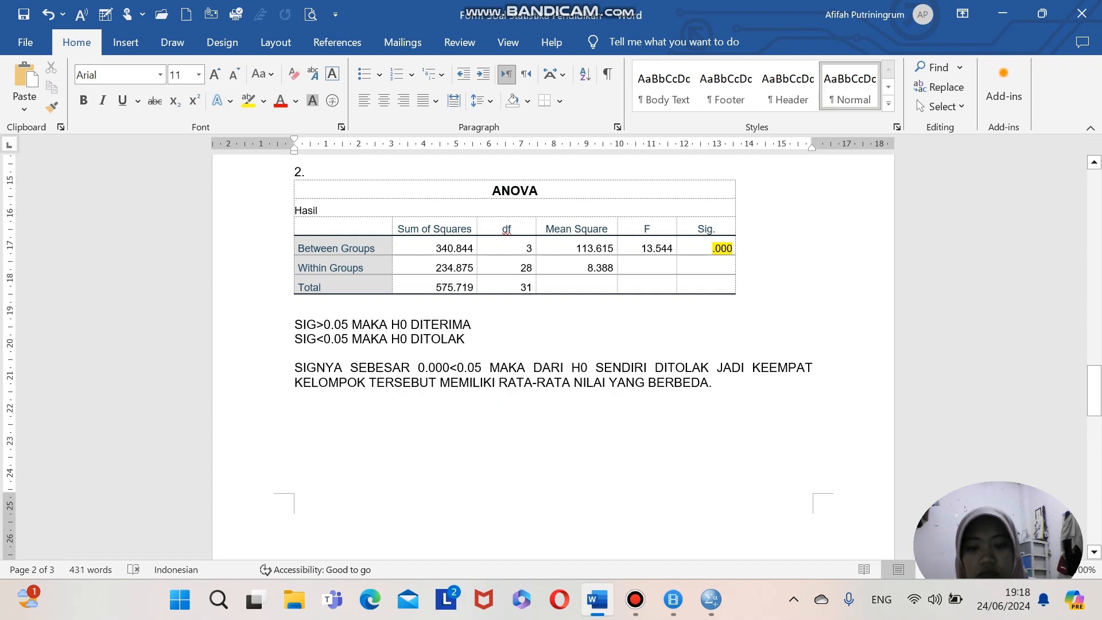
scroll(552, 356, "down", 6)
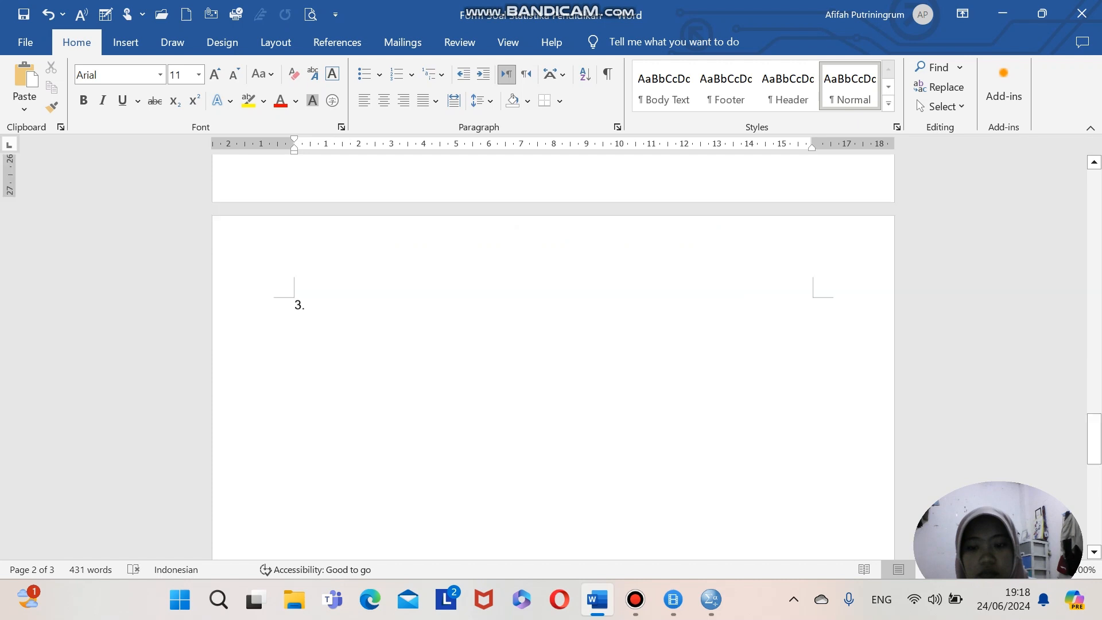
Step: Paste the copied ANOVA table under item 3 with its source formatting and highlight the Regression row's Sig. value in yellow
left_click(337, 302)
right_click(336, 303)
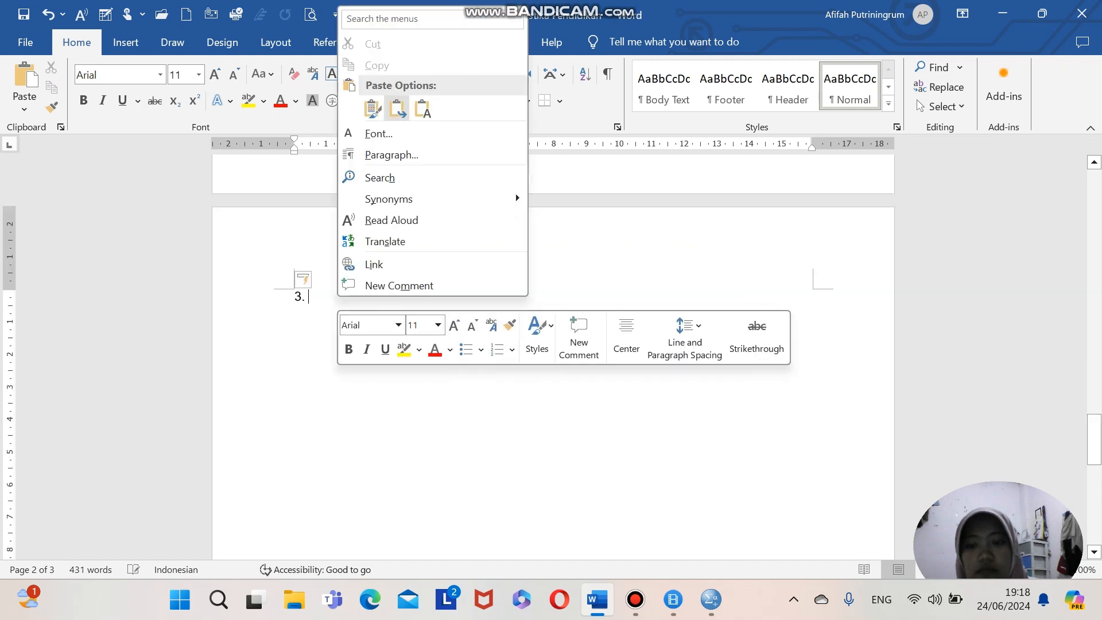
left_click(372, 108)
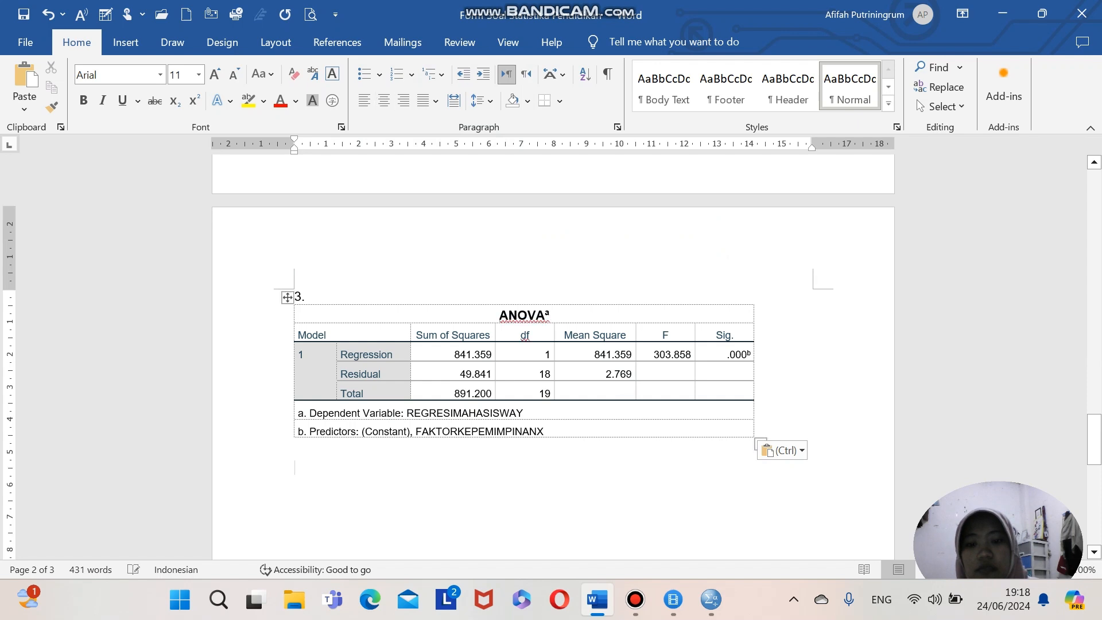
left_click_drag(726, 354, 750, 355)
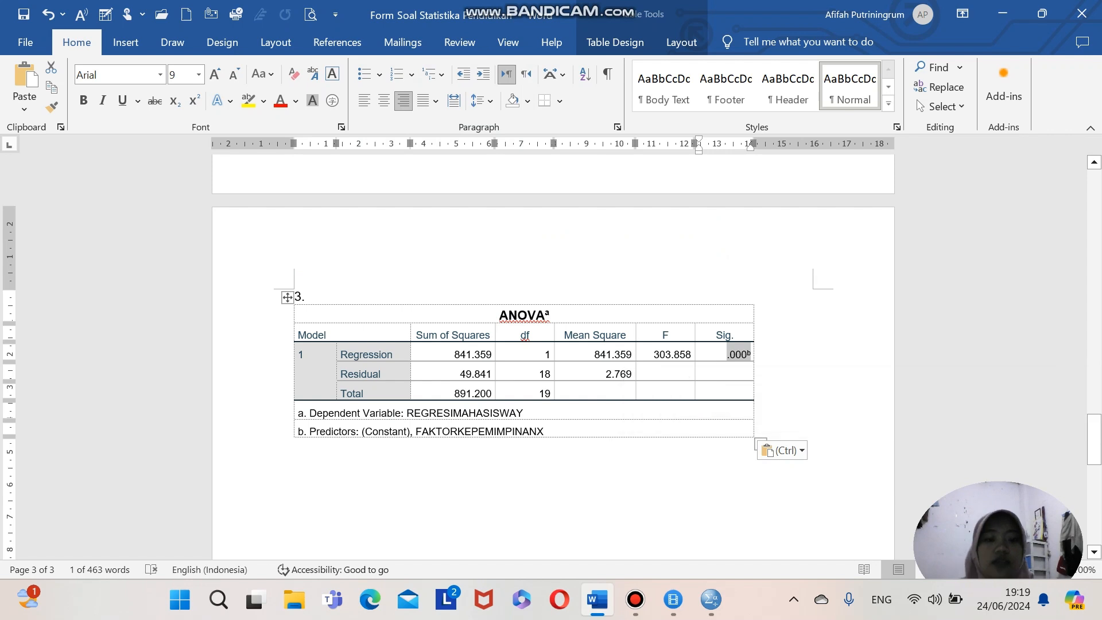
left_click(247, 101)
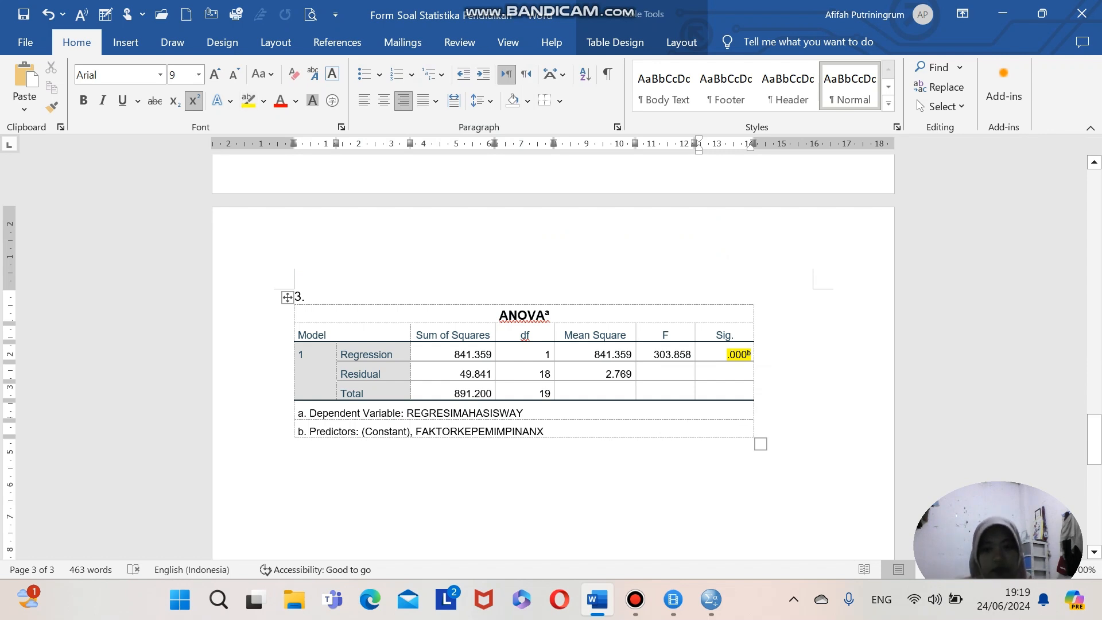
Step: Add the title "UJI REGRESI" after the number 3 above the pasted ANOVA table
left_click(306, 297)
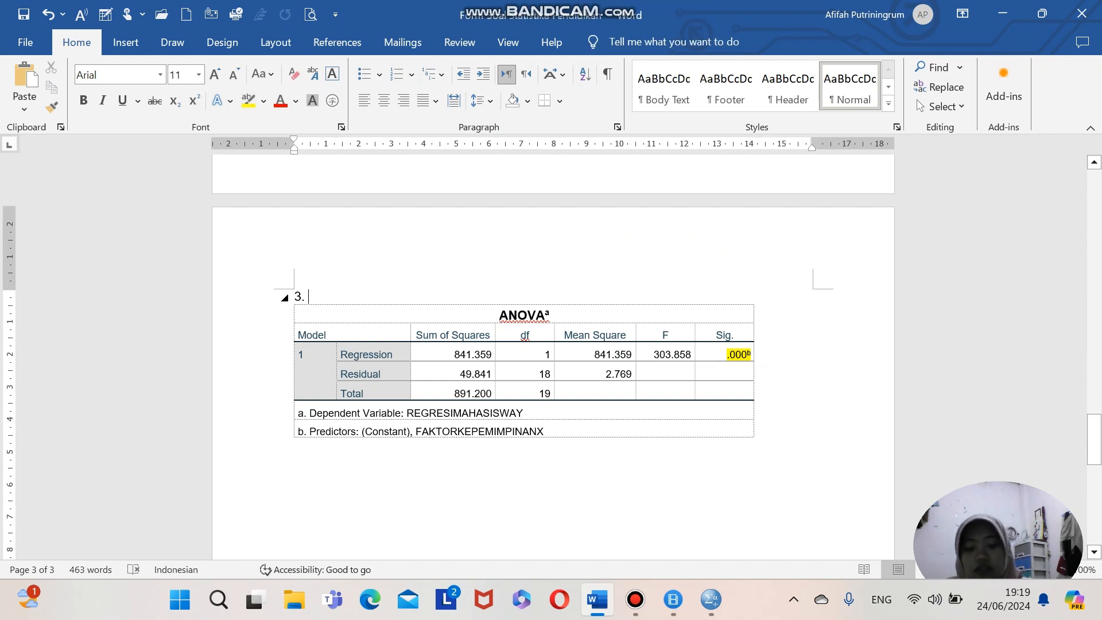
type("UJI")
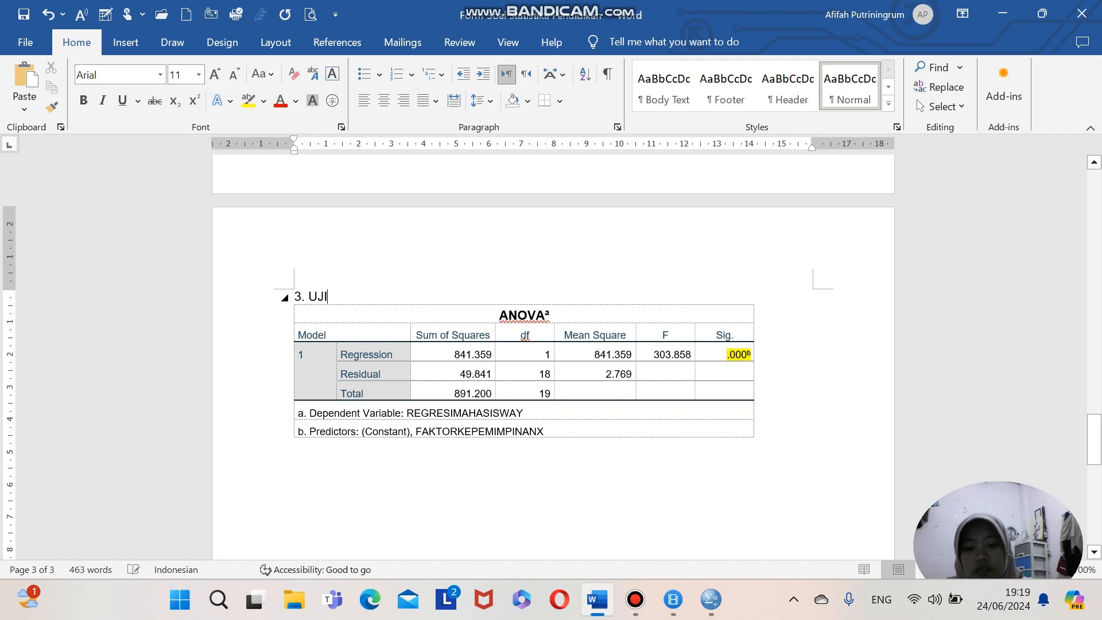
type(" RE")
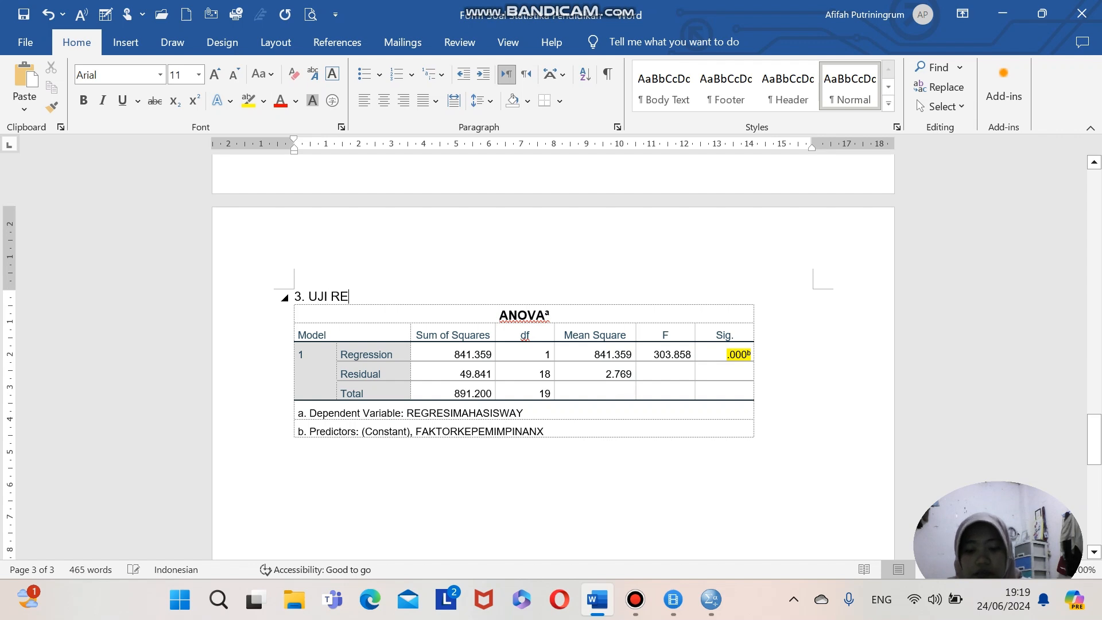
type("GRESI")
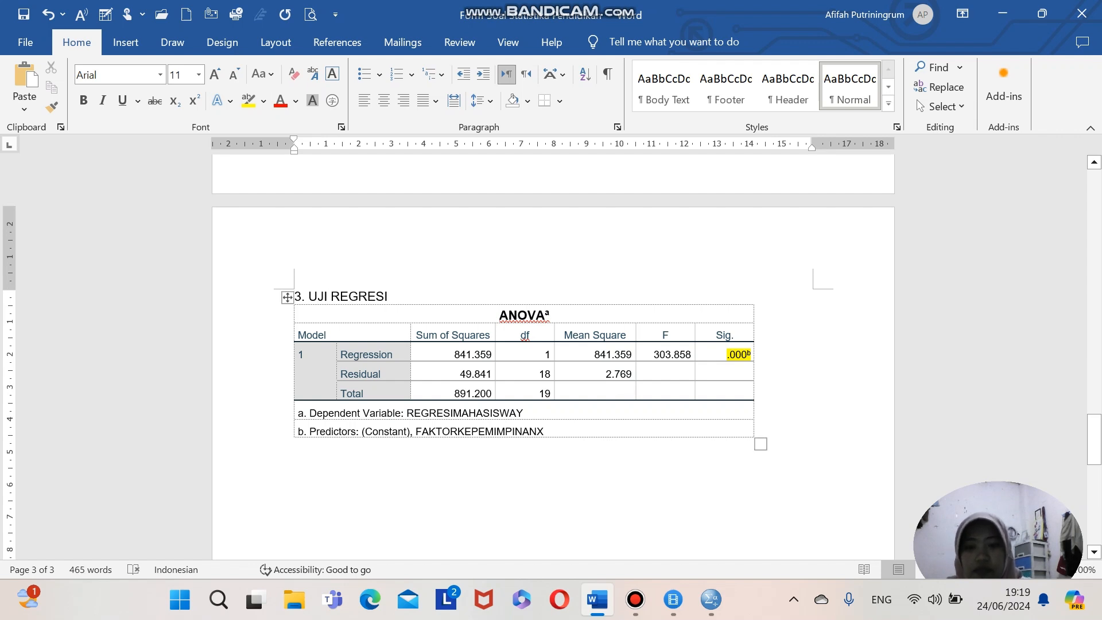
scroll(552, 356, "down", 3)
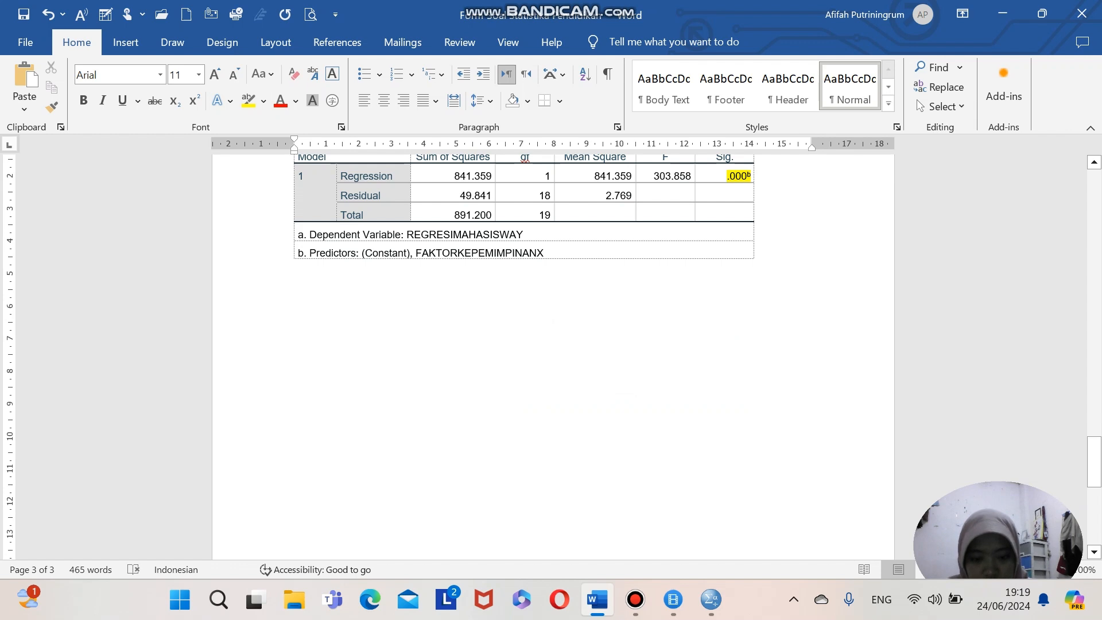
left_click(295, 266)
key("Caps_Lock")
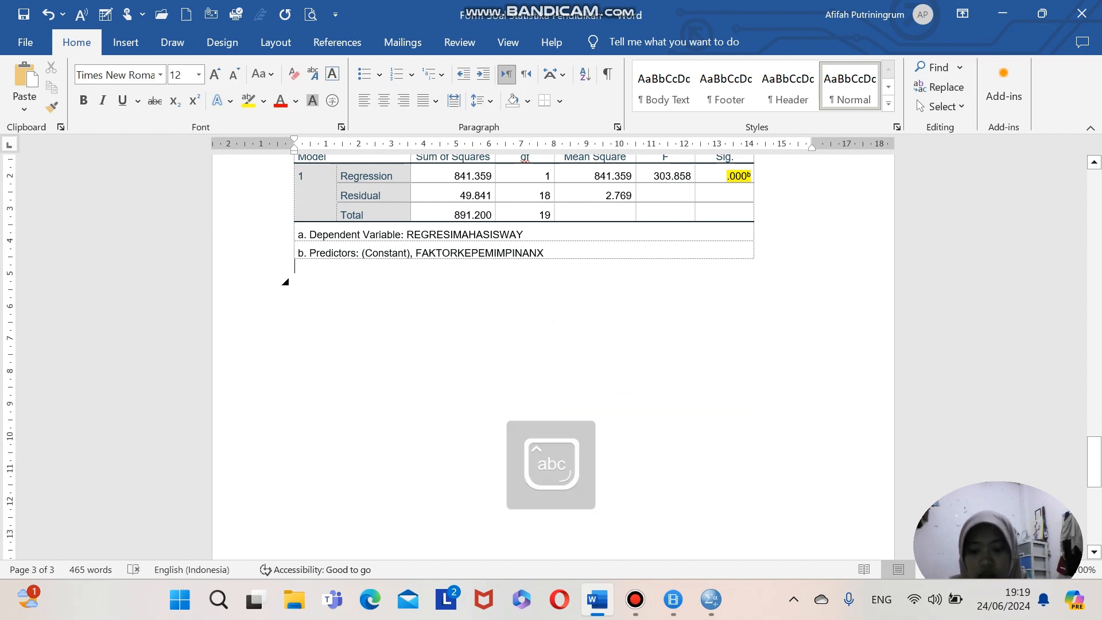
type("a.")
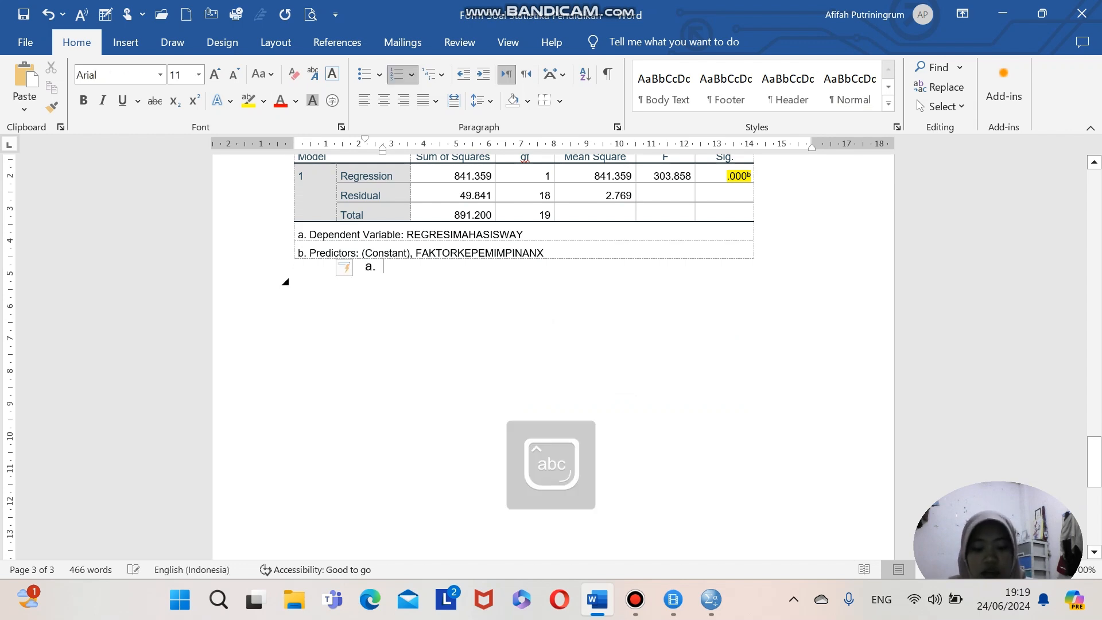
type(" regres")
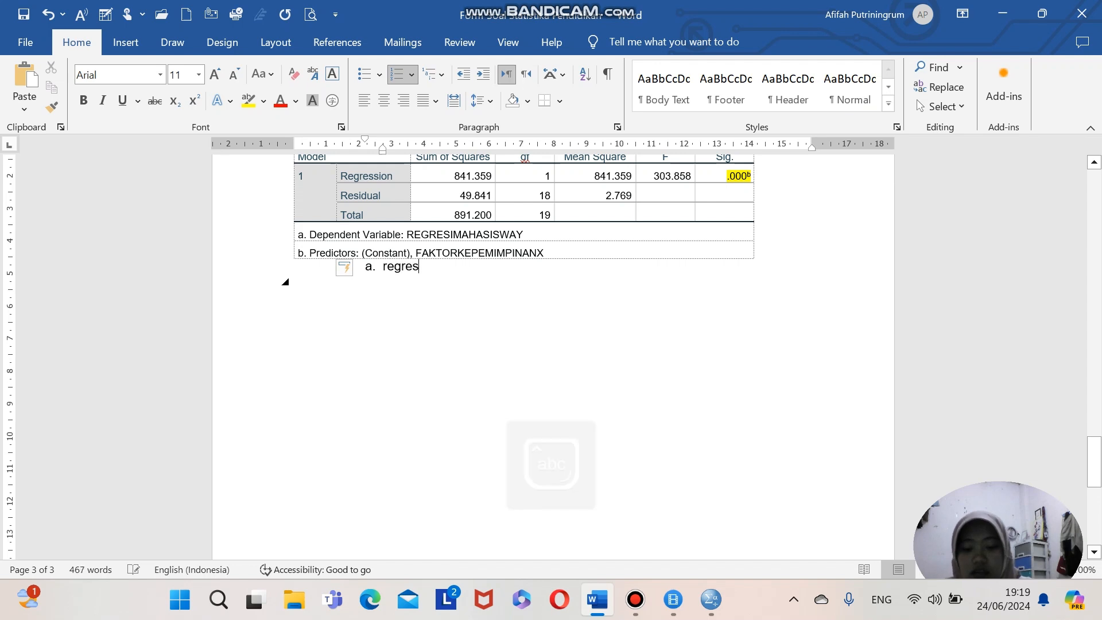
key("BackSpace")
key("BackSpace")
key("BackSpace")
key("BackSpace")
key("BackSpace")
key("BackSpace")
key("BackSpace")
key("BackSpace")
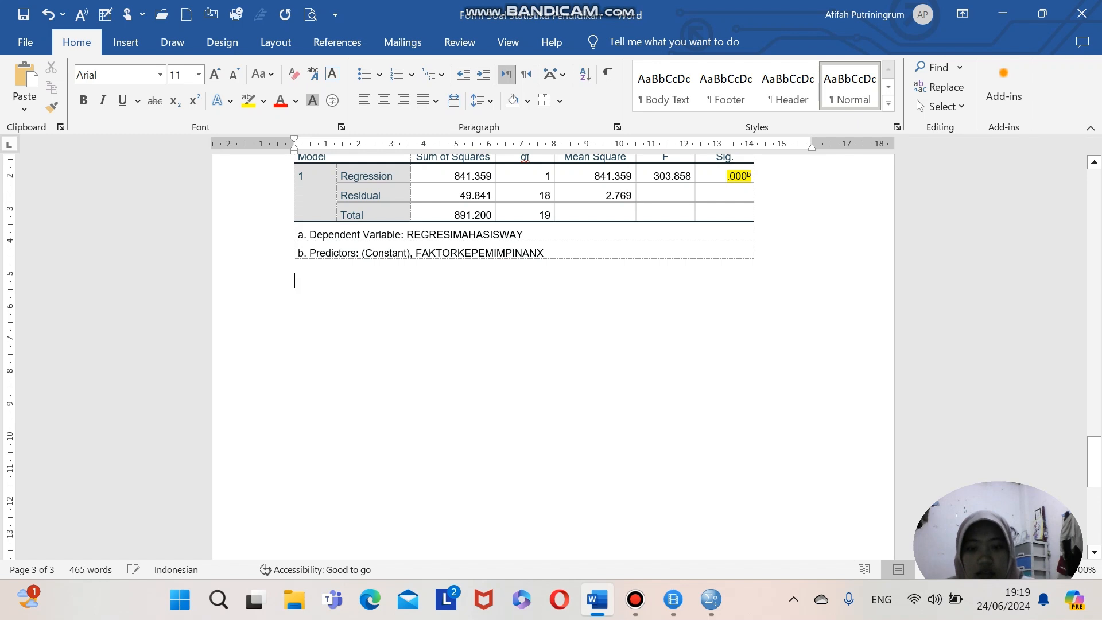
type("a.")
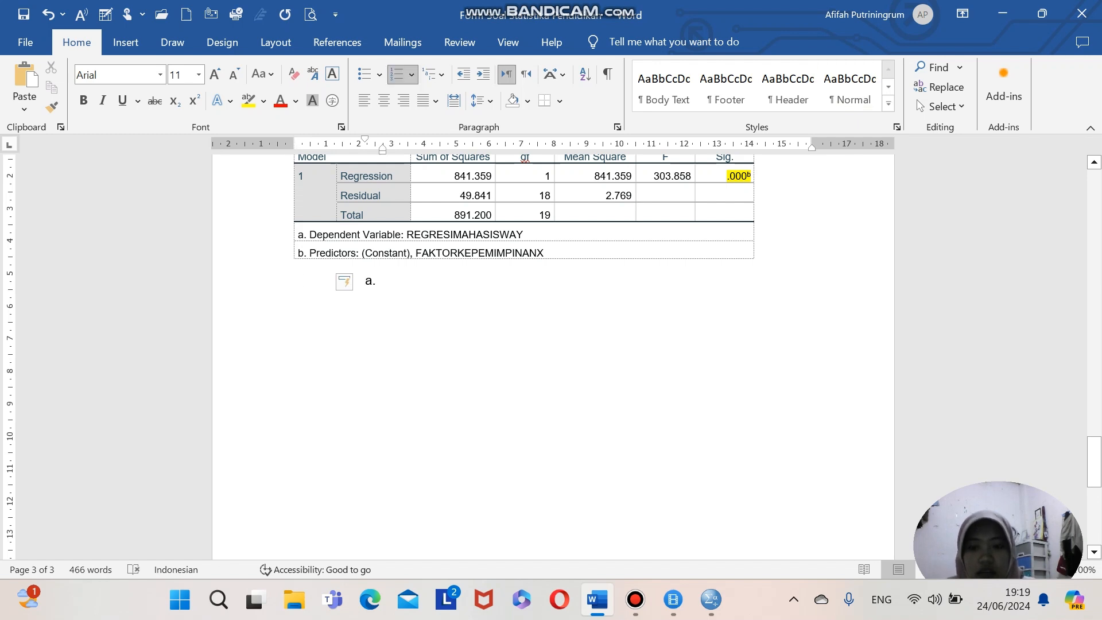
key("BackSpace")
key("BackSpace")
type("a")
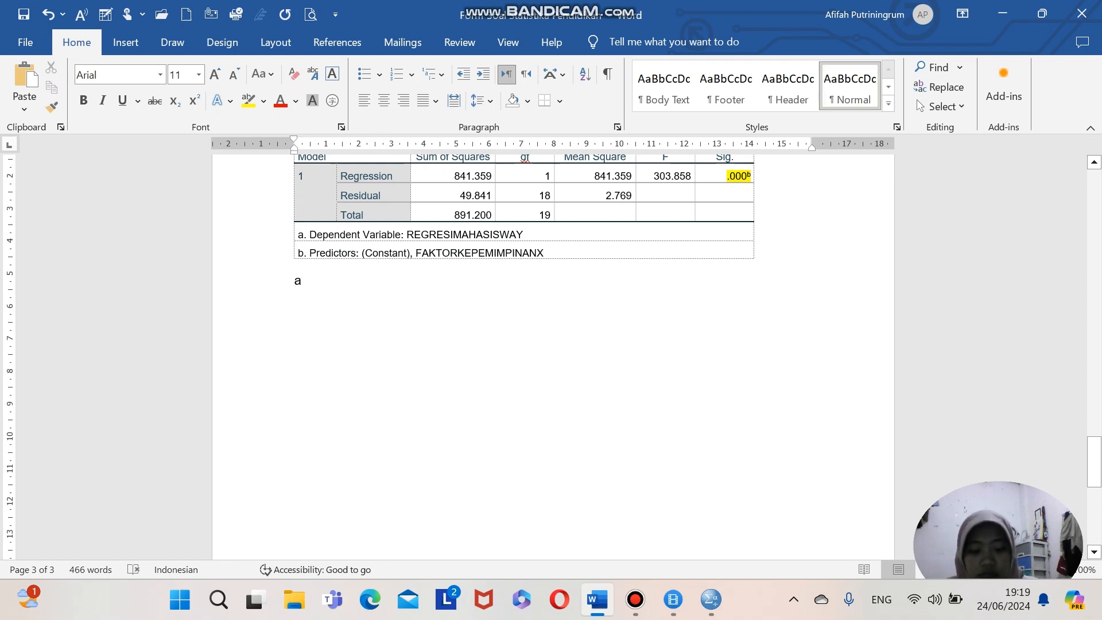
key("BackSpace")
Step: Write list item A) "Dependent variaber regresi mahasiswa" below the question 3 ANOVA table and start item B)
type("A")
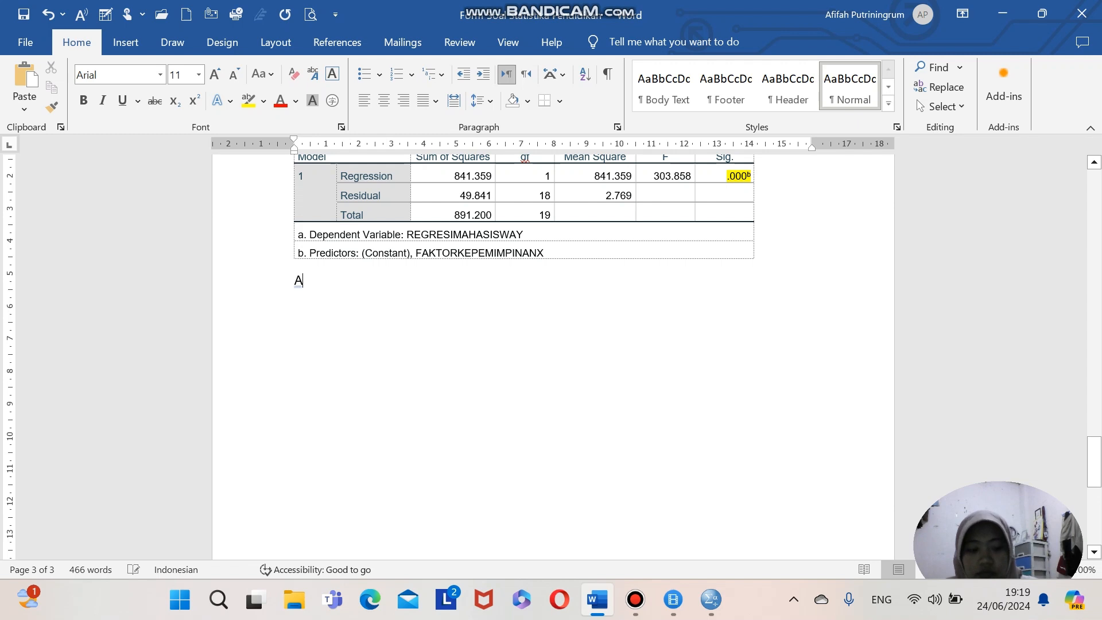
type(") ")
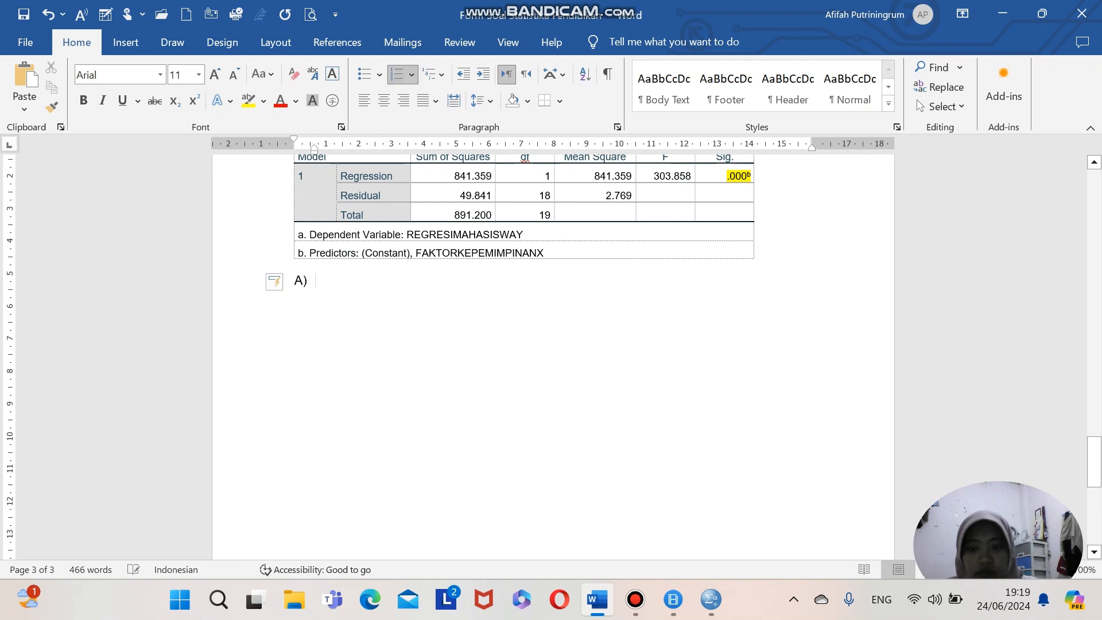
type("d")
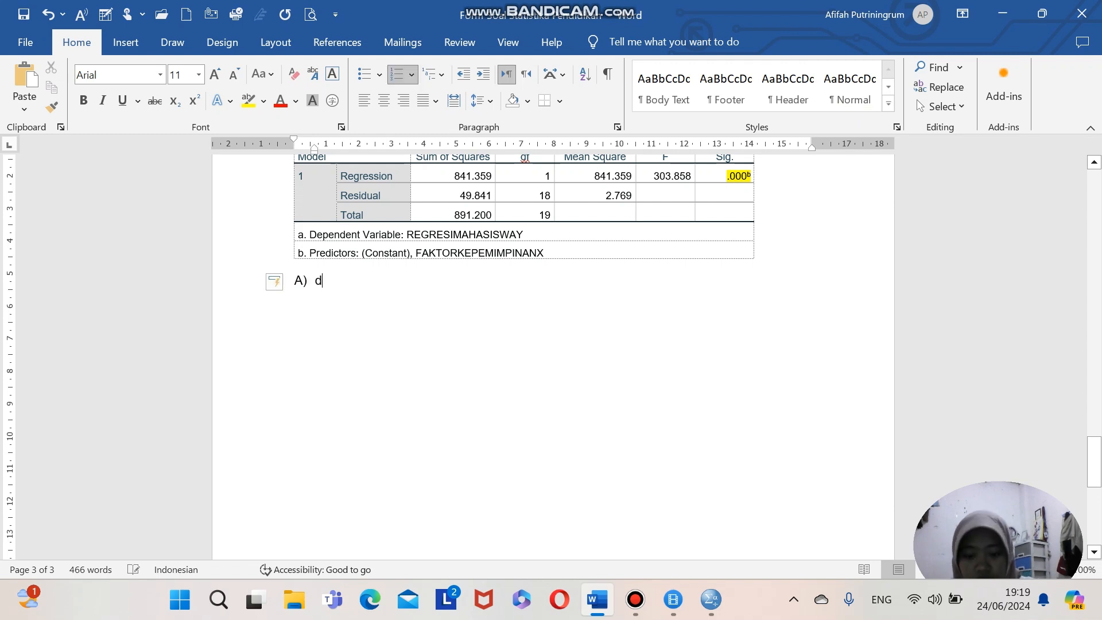
type("epe")
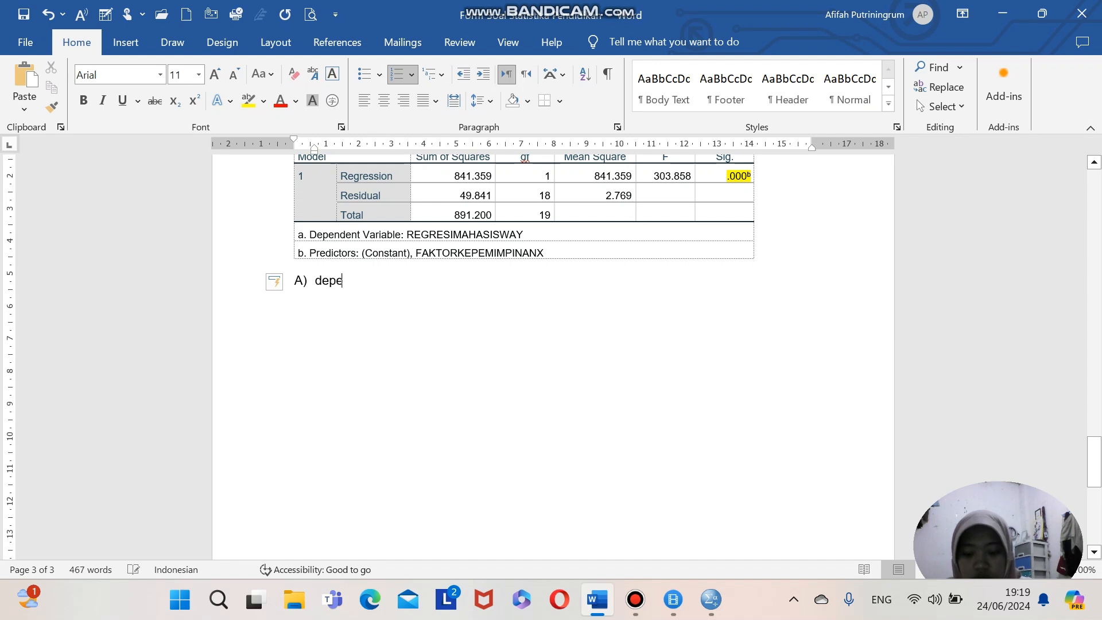
type("ndent ")
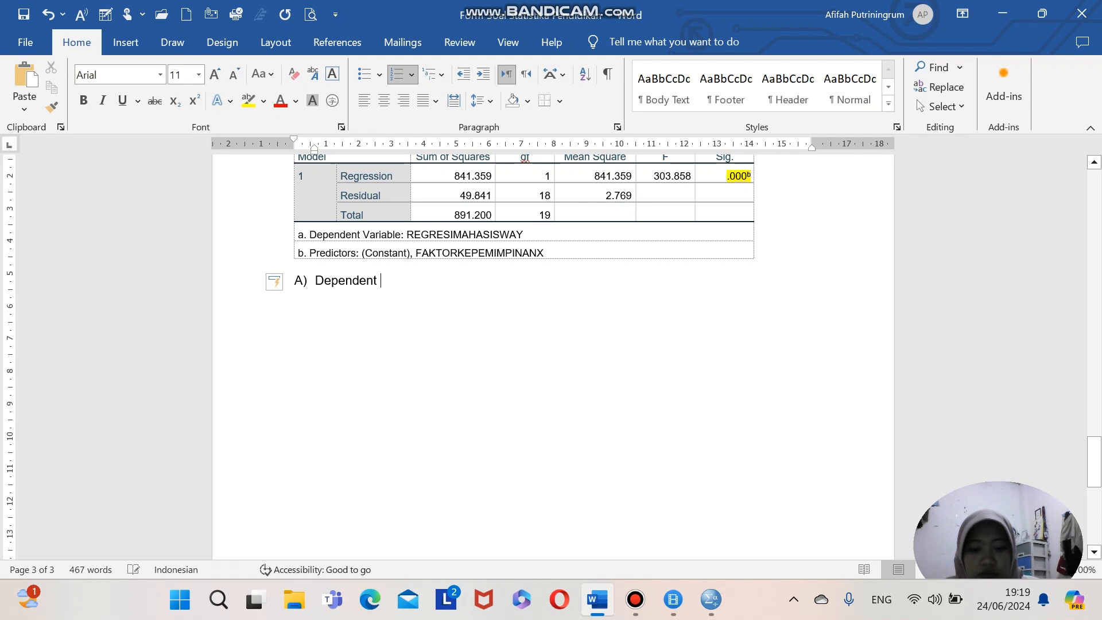
type("variaber ")
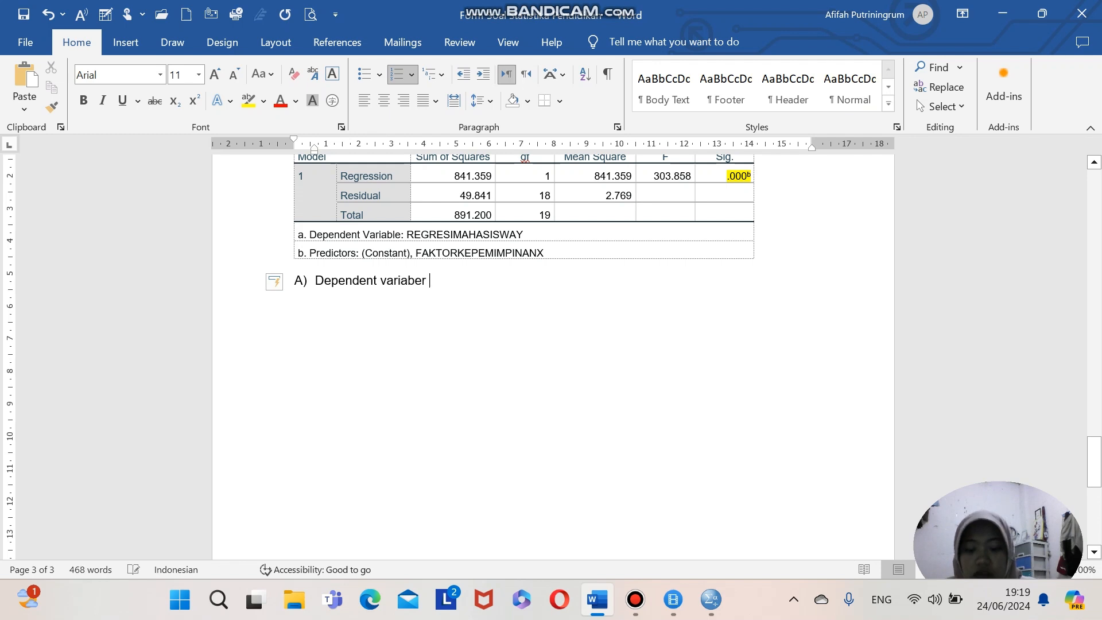
type("regresi ma")
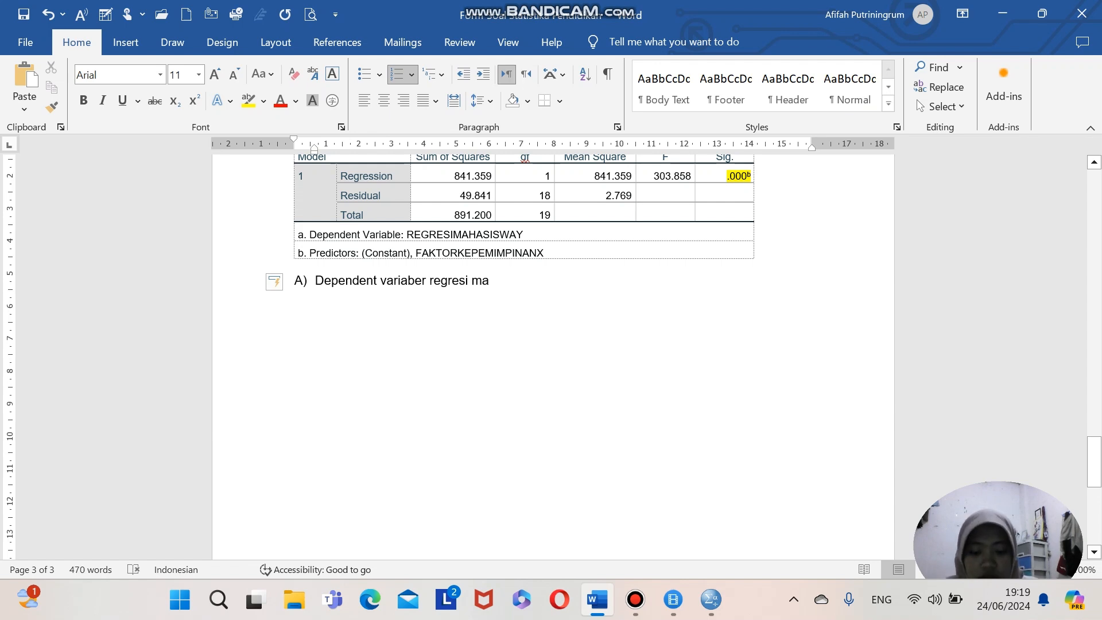
type("hasiswa")
key("Return")
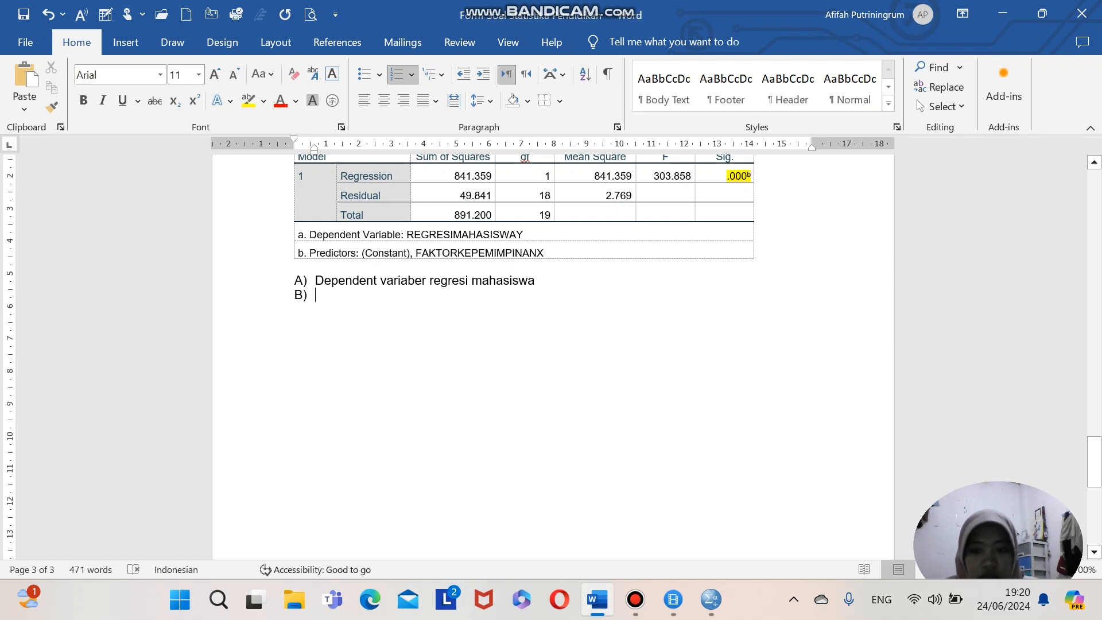
Step: Write "Prendictions , faktor kepemimpinan" as list item B) and end the lettered list below it
type("prendic")
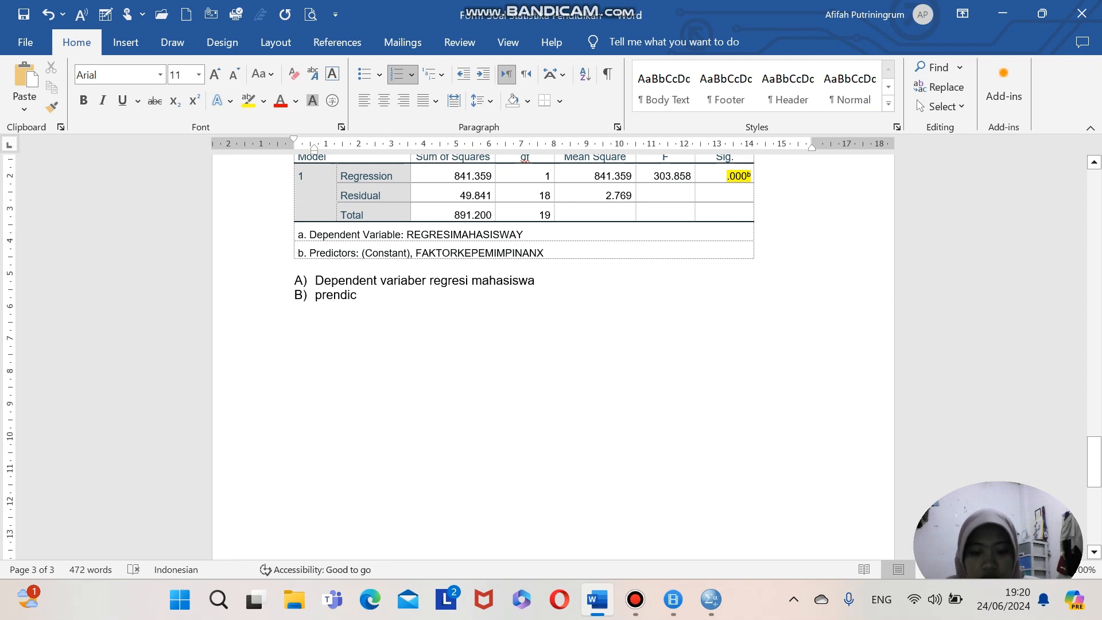
type("tio")
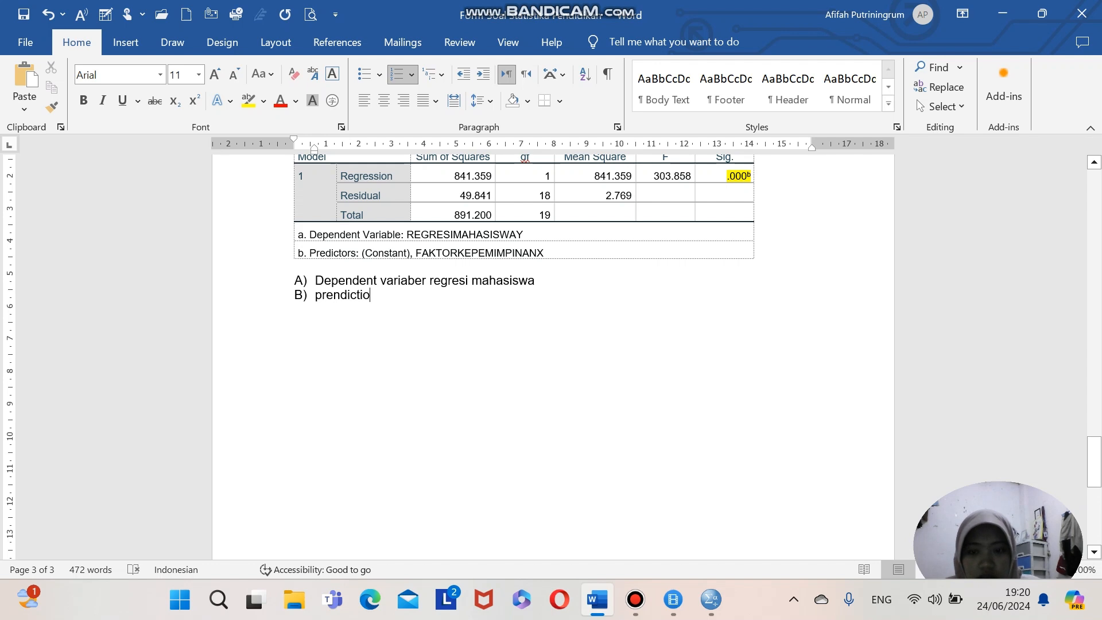
type("ns")
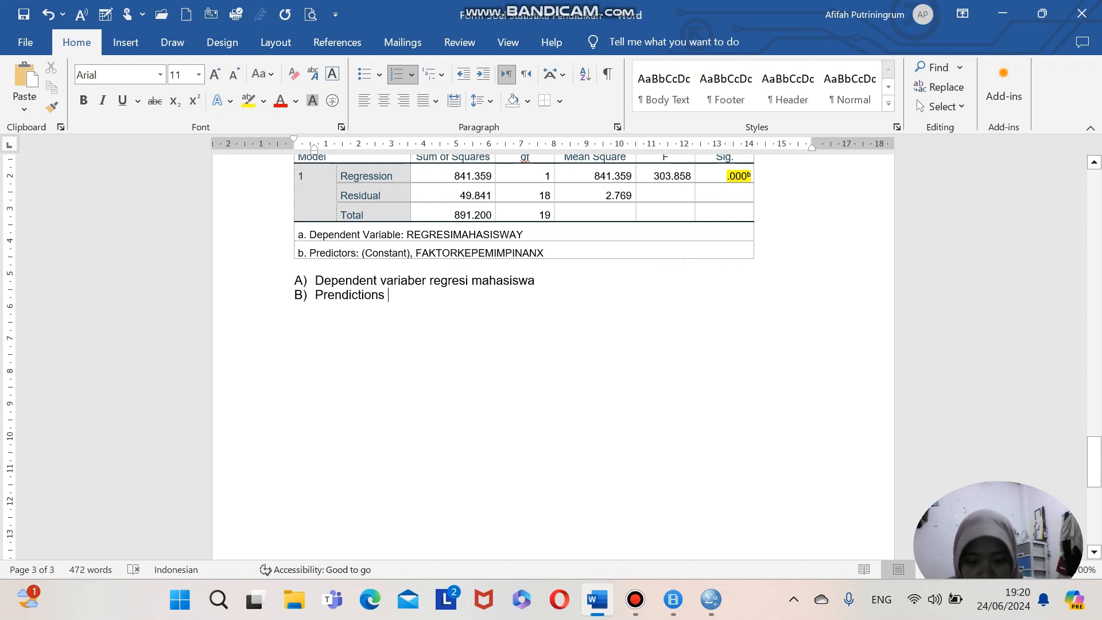
type(",")
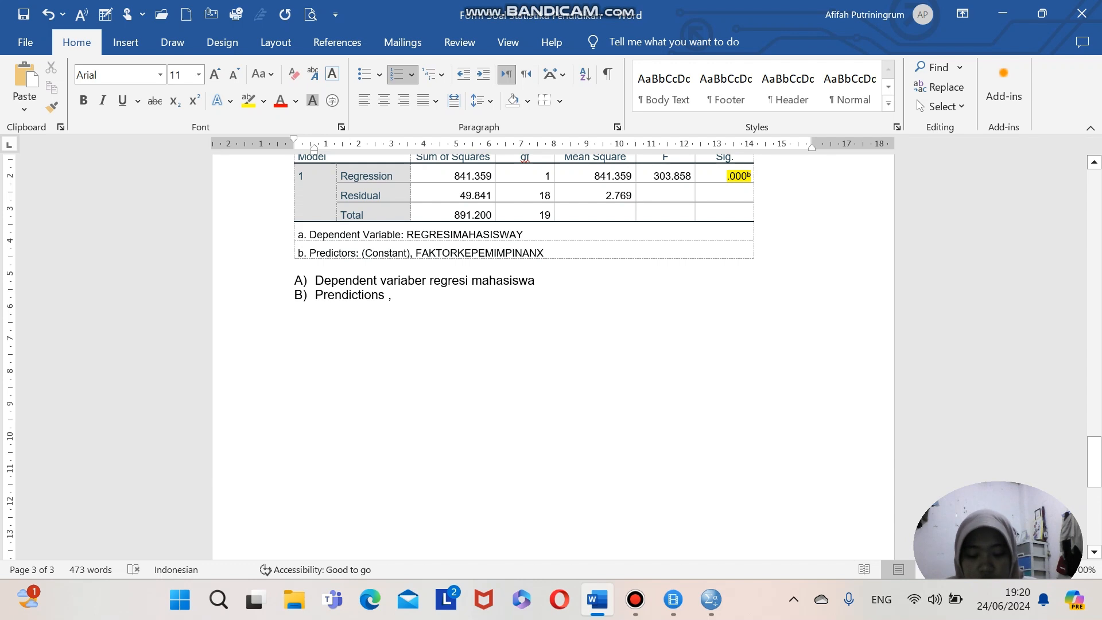
type("f")
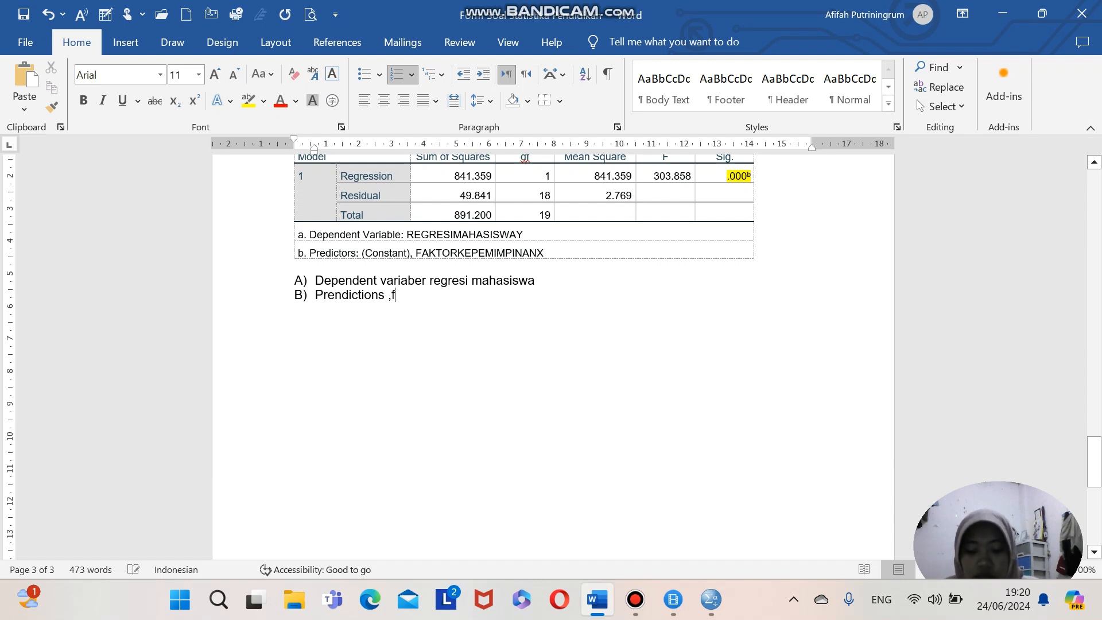
key("BackSpace")
type("fak")
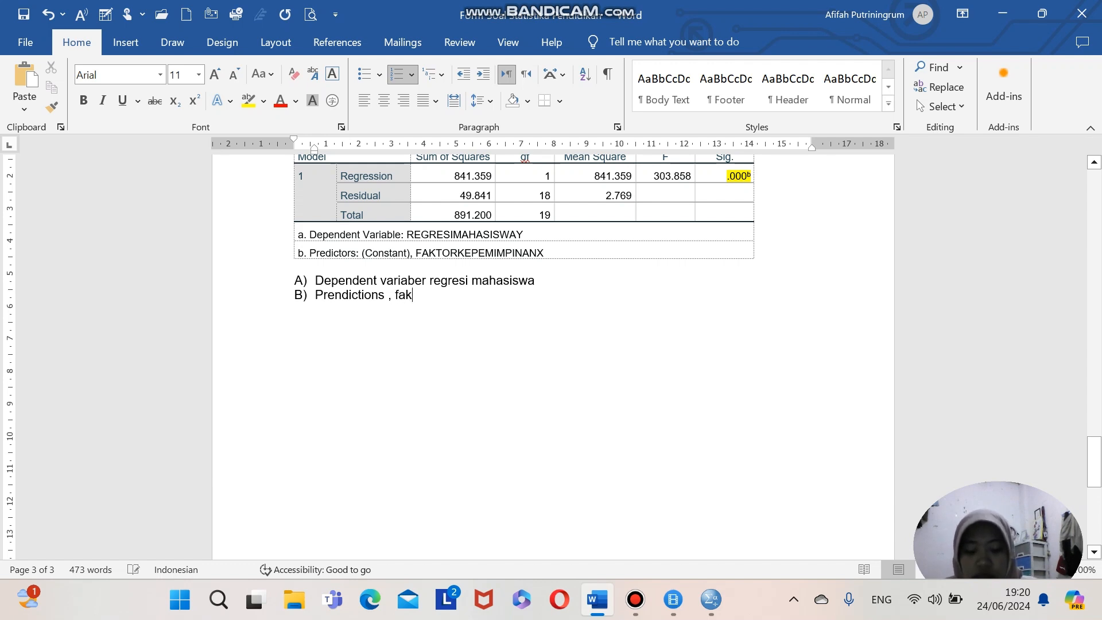
type("tor kepe")
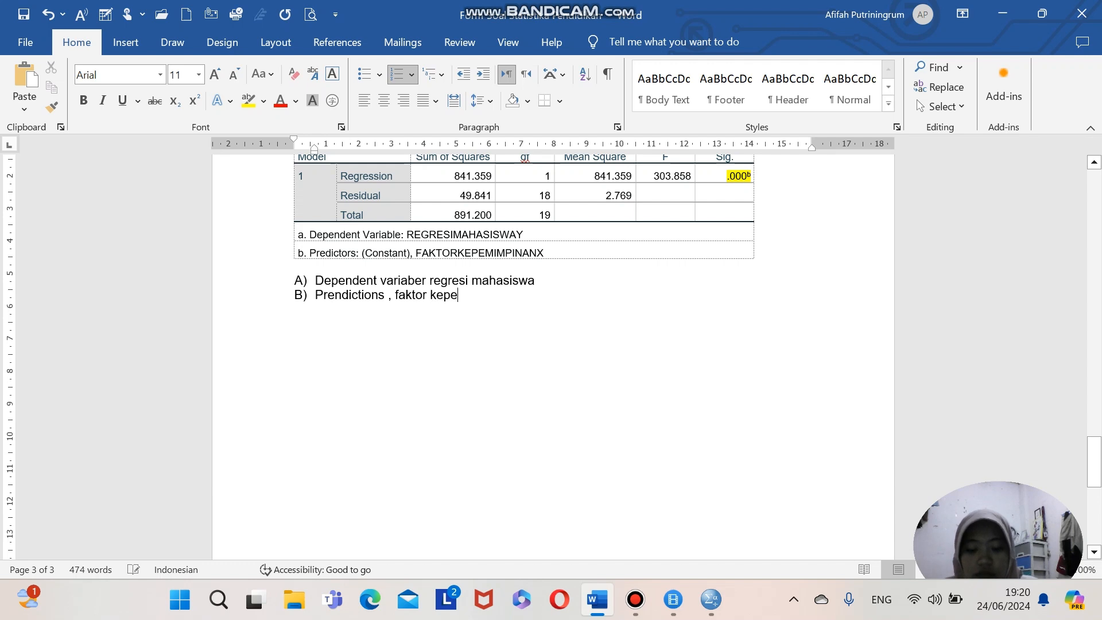
type("mimpinan")
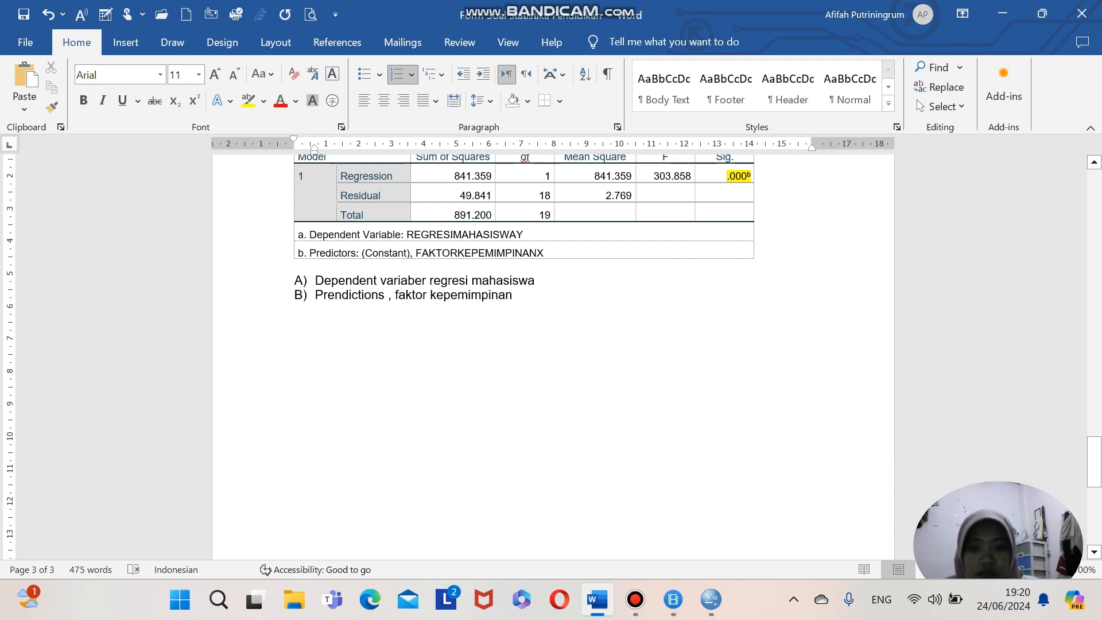
key("Return")
key("BackSpace")
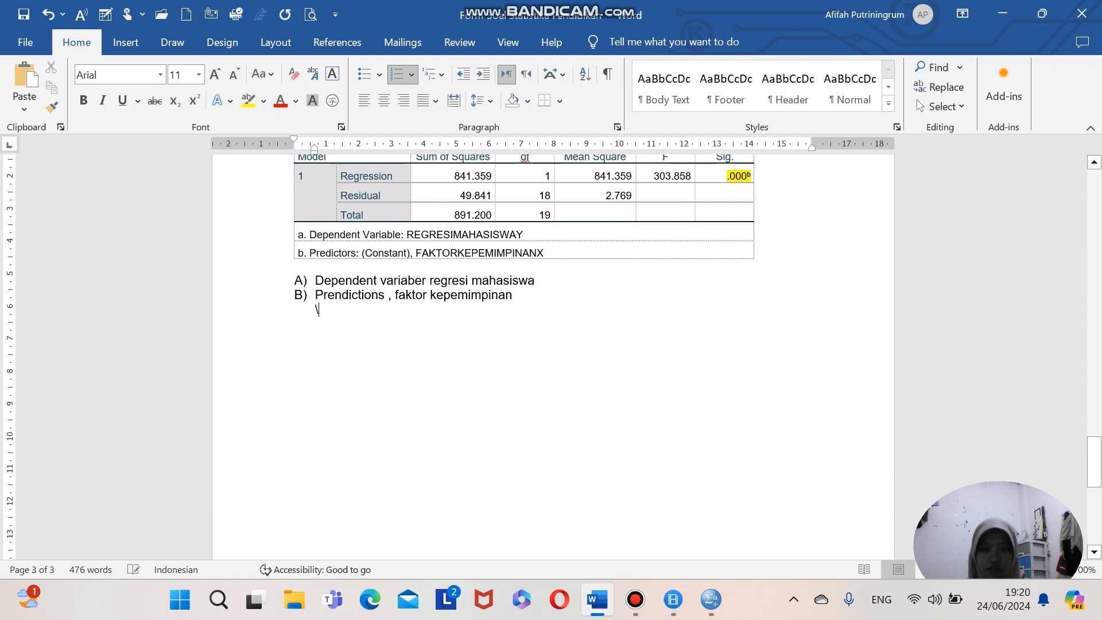
key("BackSpace")
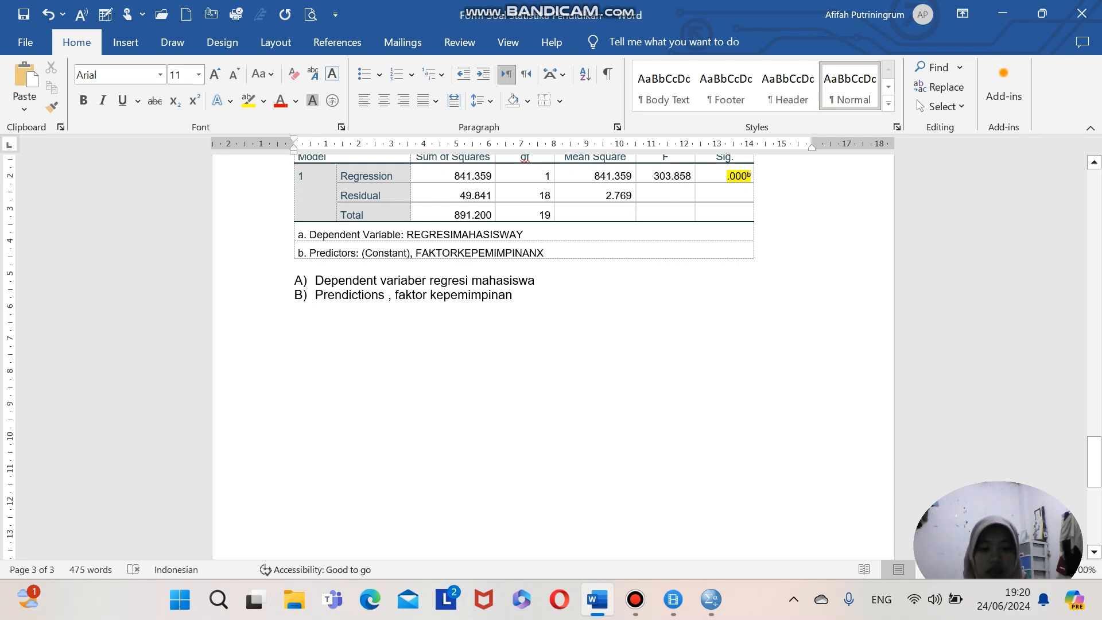
Step: Write the line "Sig<0.05 itu variabel sangat berpengaruh terhadap variabel y" as plain text below the lettered list
type("sig")
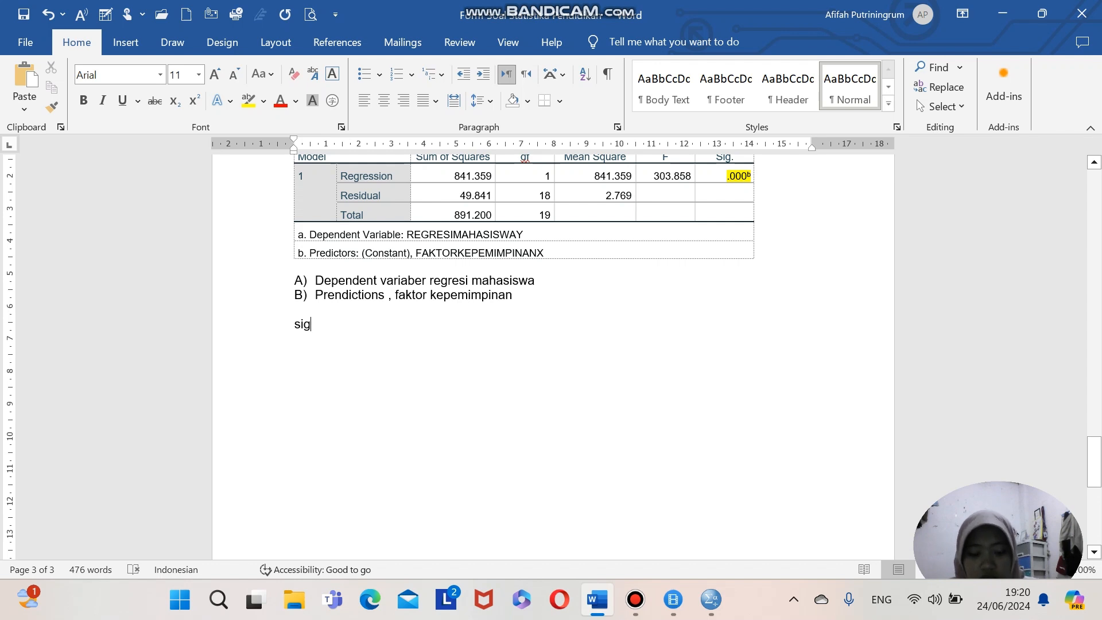
type("<")
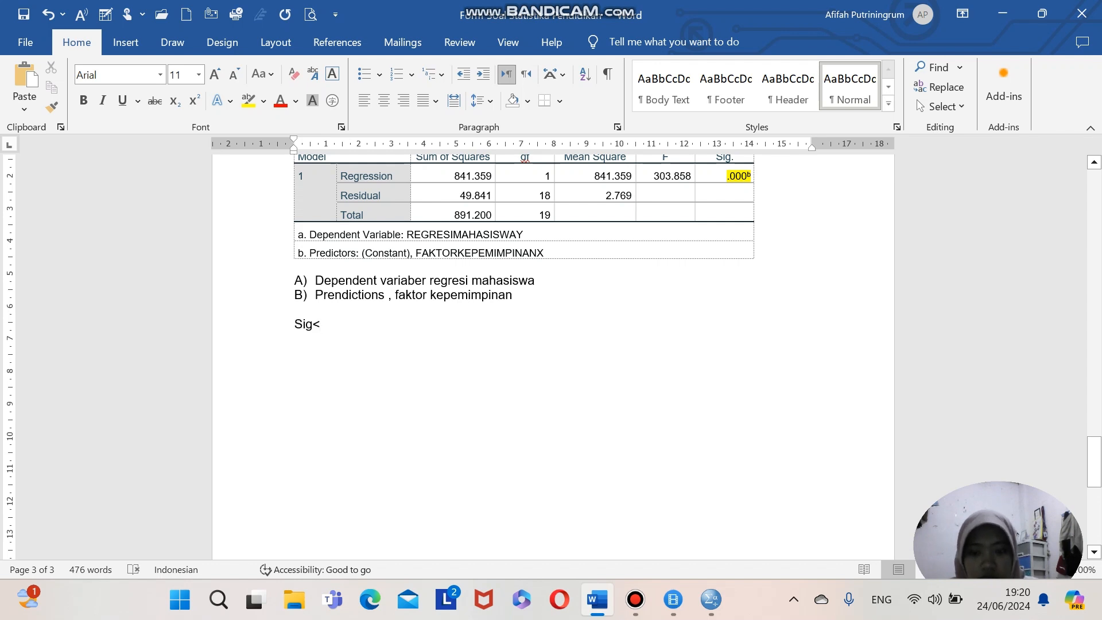
type("0")
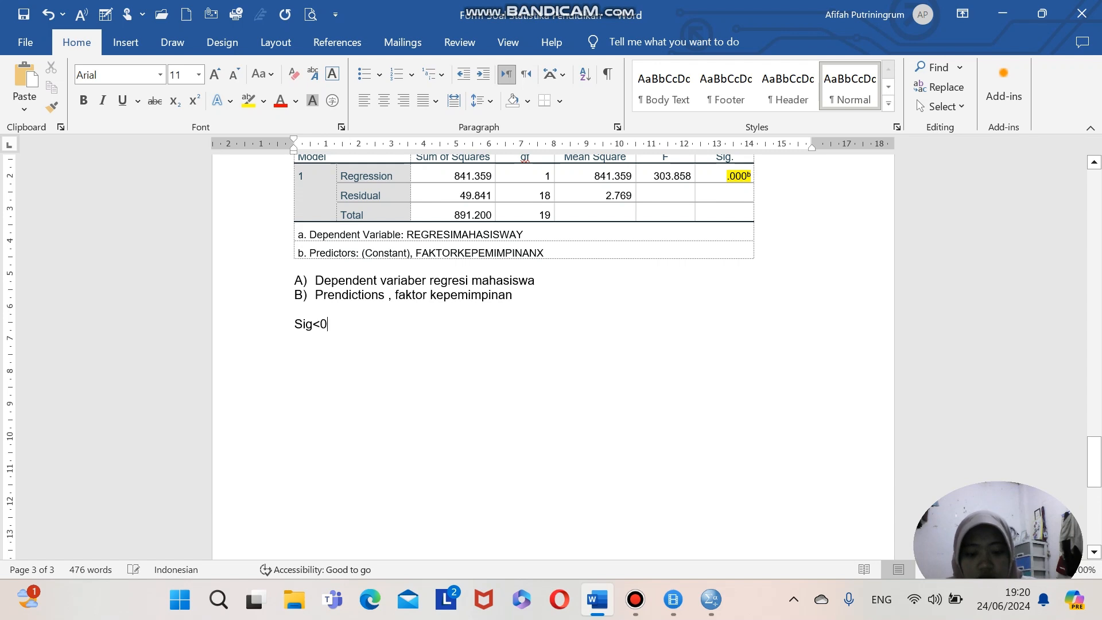
type(".05")
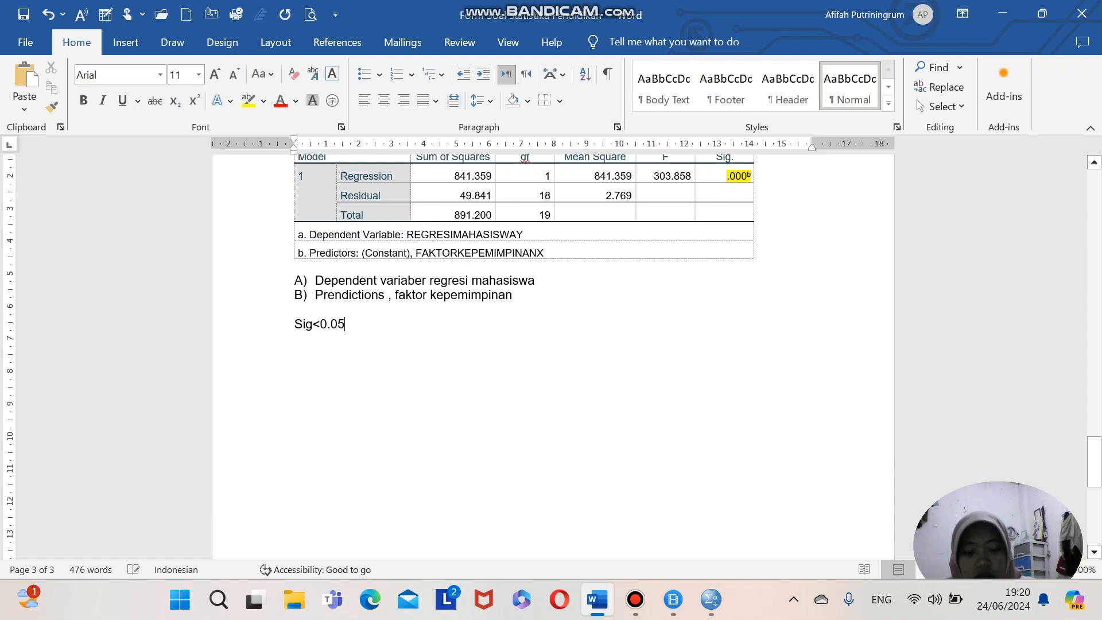
type(" itu")
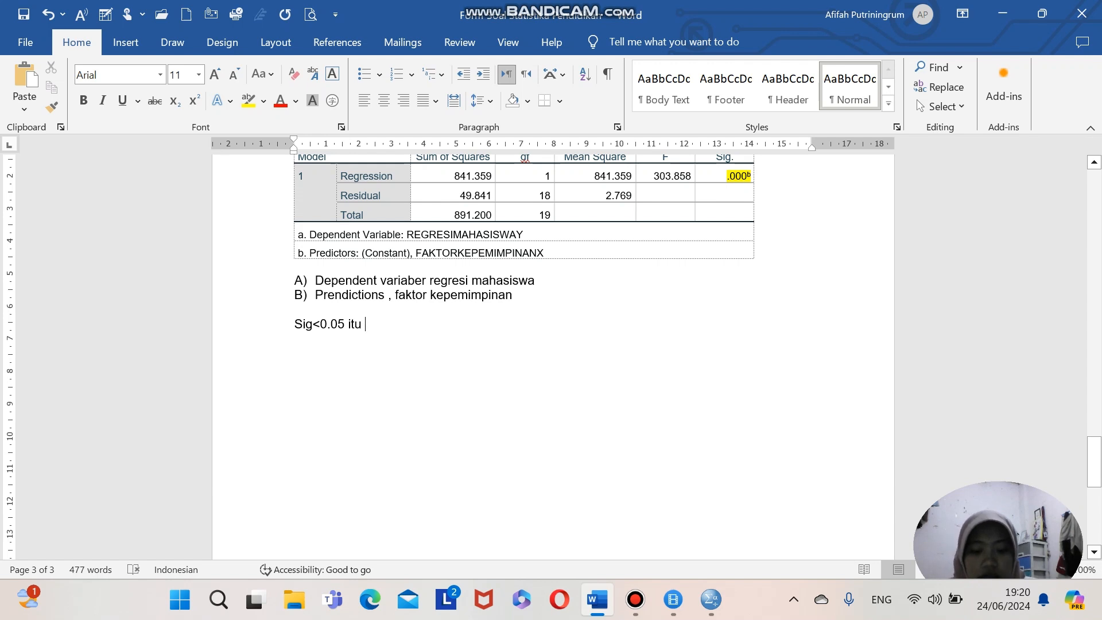
type(" variabe")
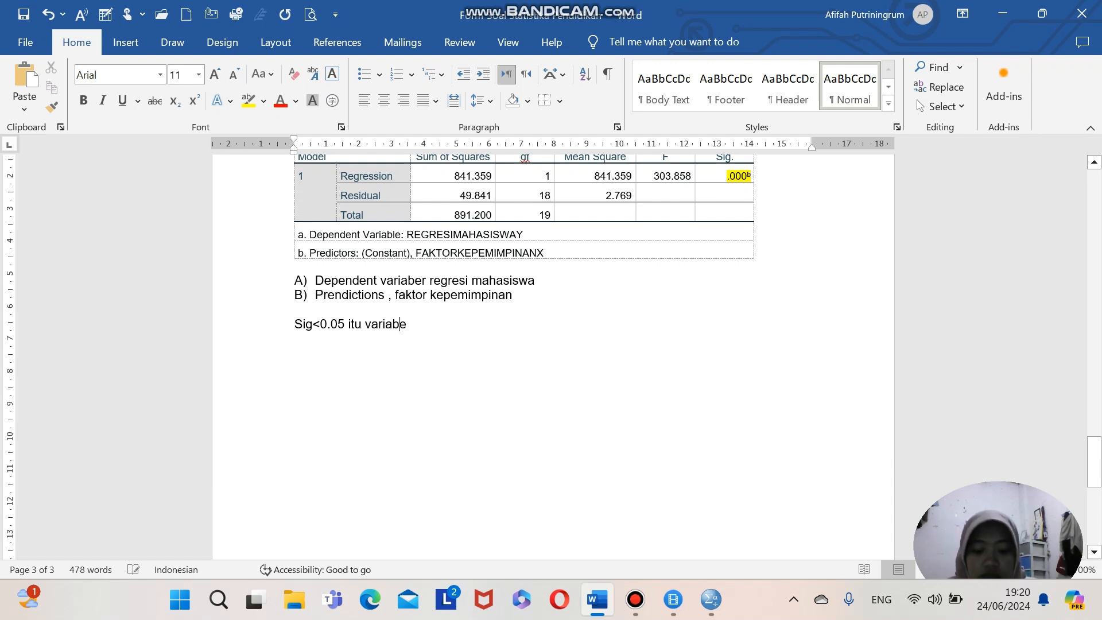
type("l sangat")
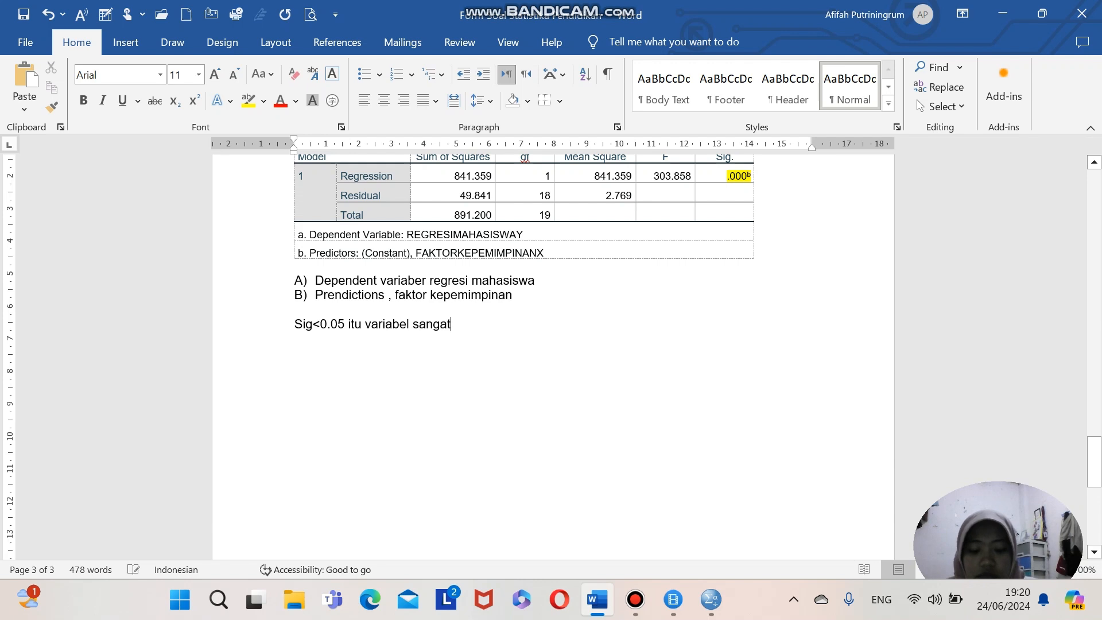
type(" berpengaru")
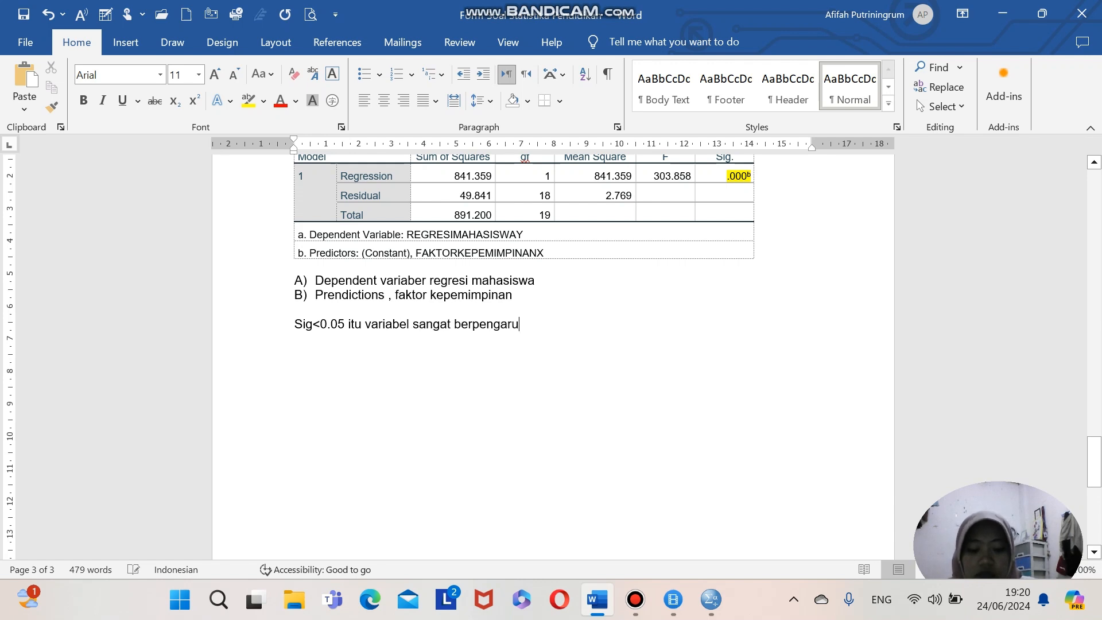
type("h terha")
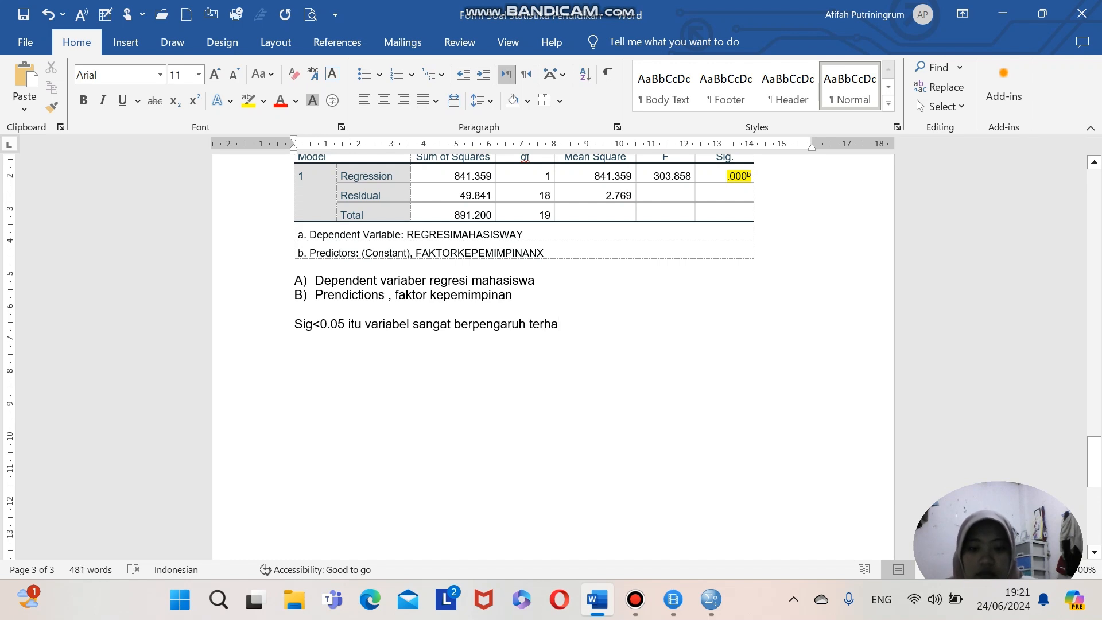
type("dap")
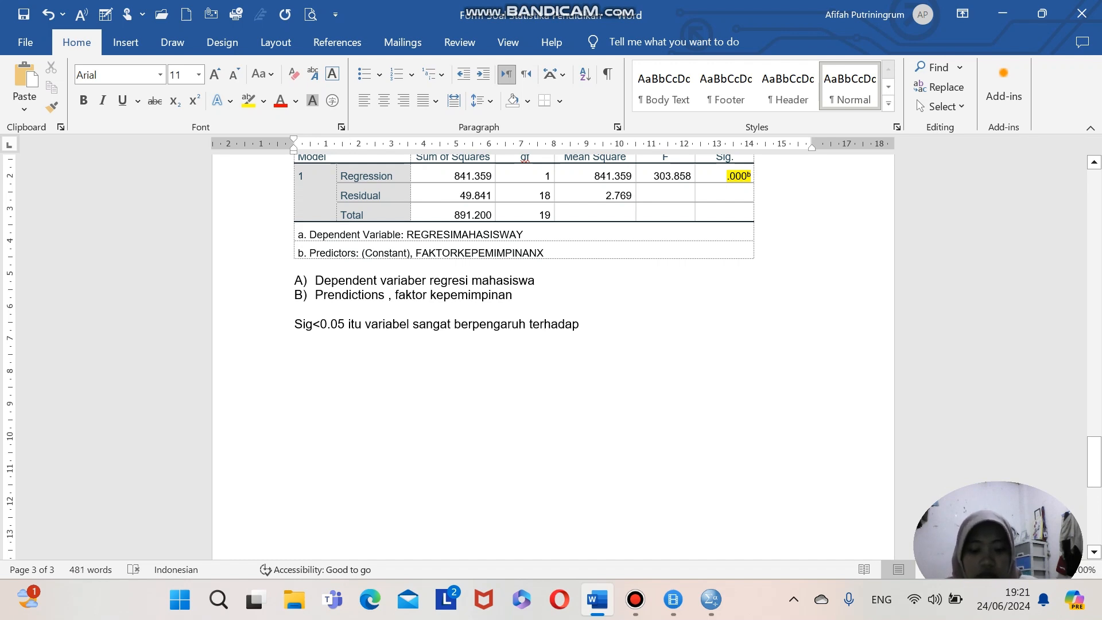
type(" variabel")
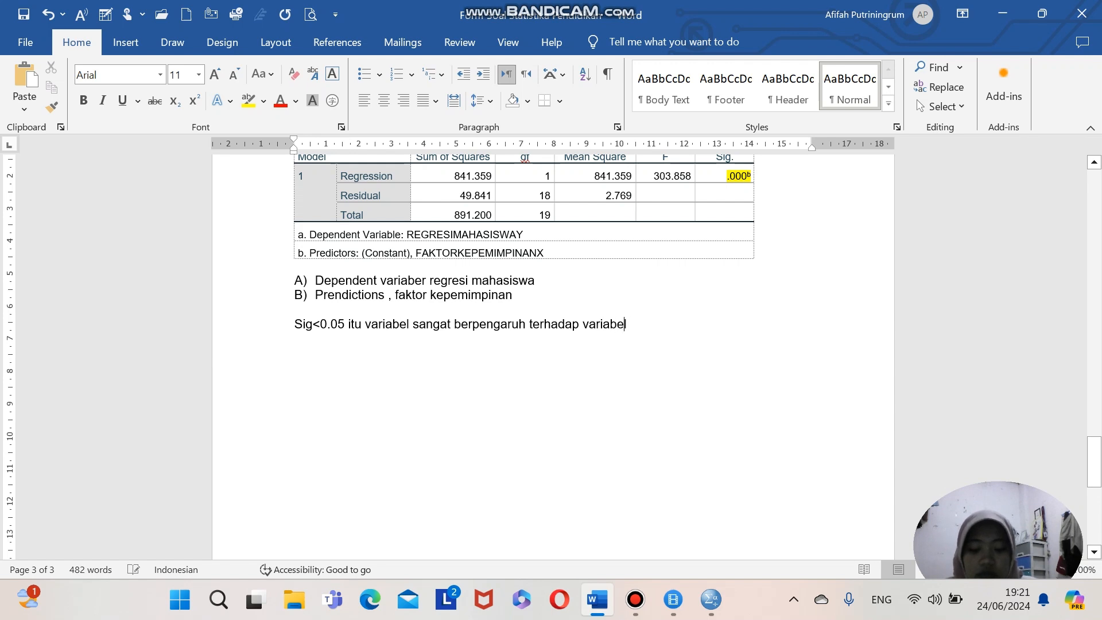
type(" y")
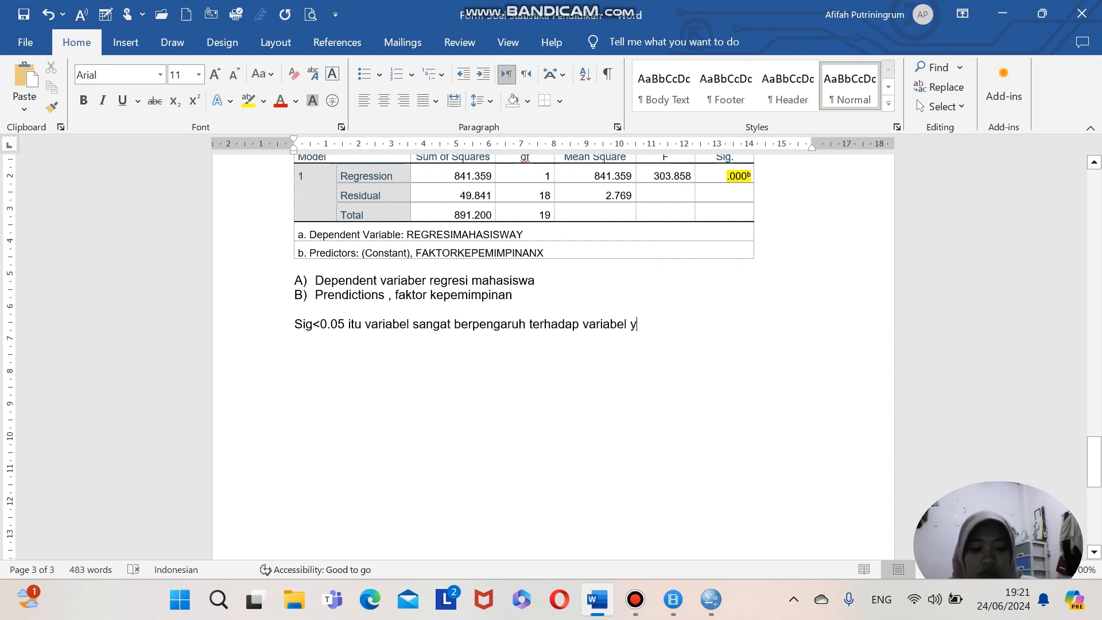
Step: Start a second criterion line with "Sig>0.05 itu variabel" and insert "x" after the first "variabel" in the line above
type("sig")
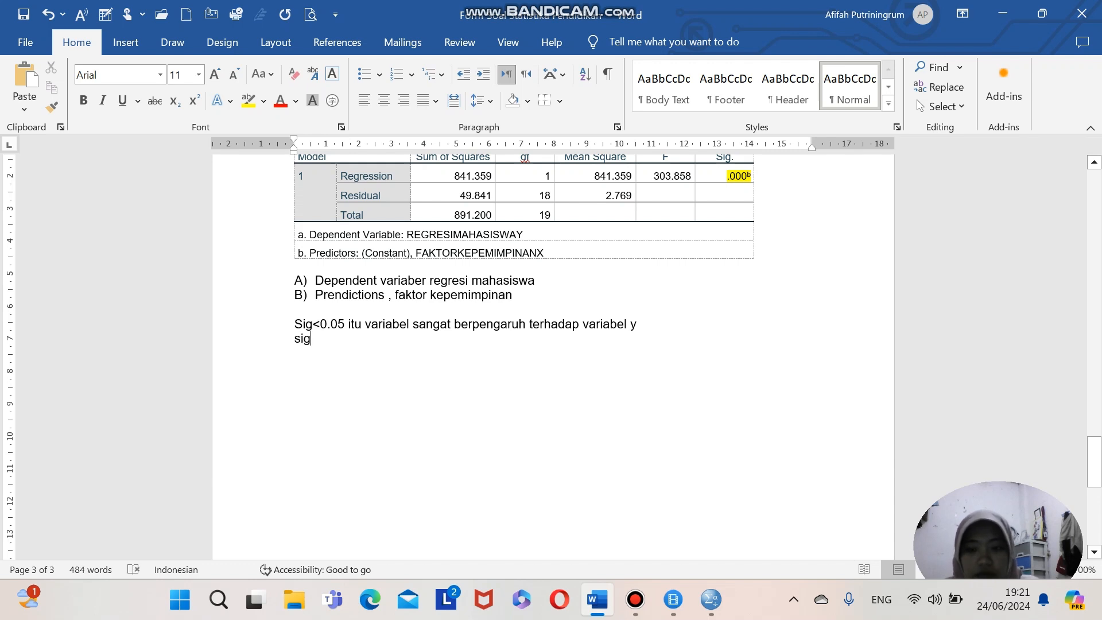
type(">0")
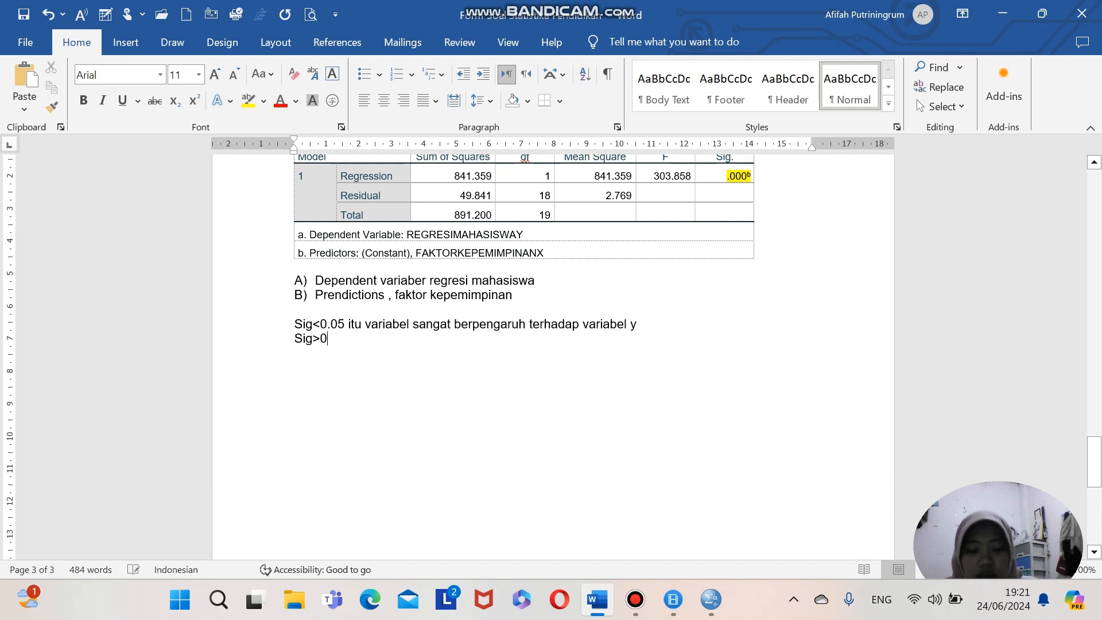
type(".05 itu var")
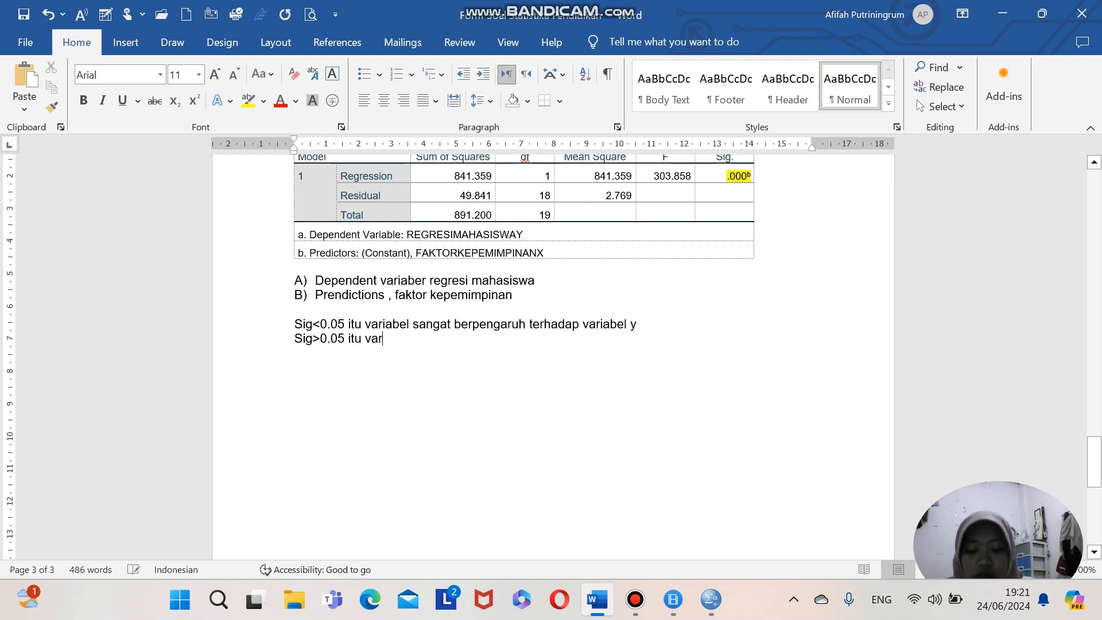
type("iabel")
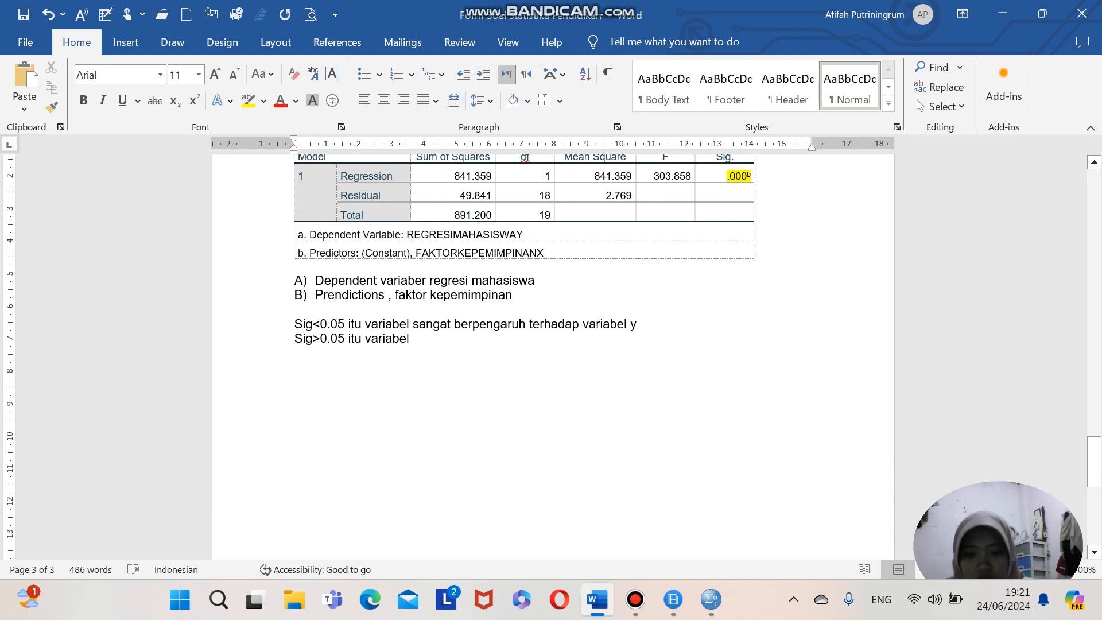
key("Up")
type("x")
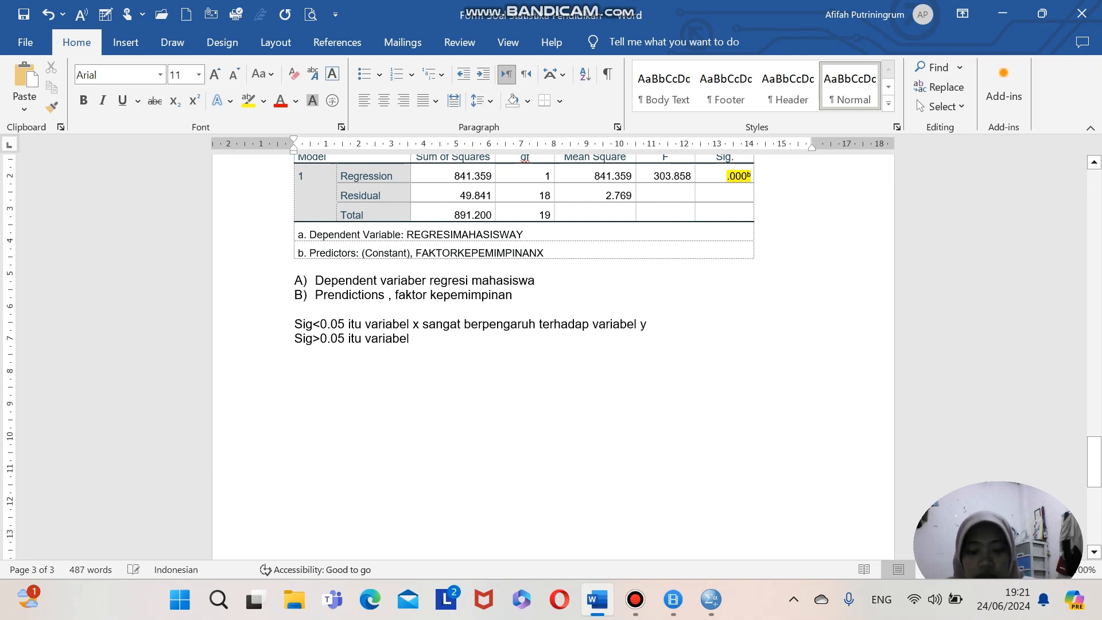
Step: Complete the "Sig>0.05" line with "x tidak berpengaruh terhadap variabel y"
key("Down")
type("x tidak be")
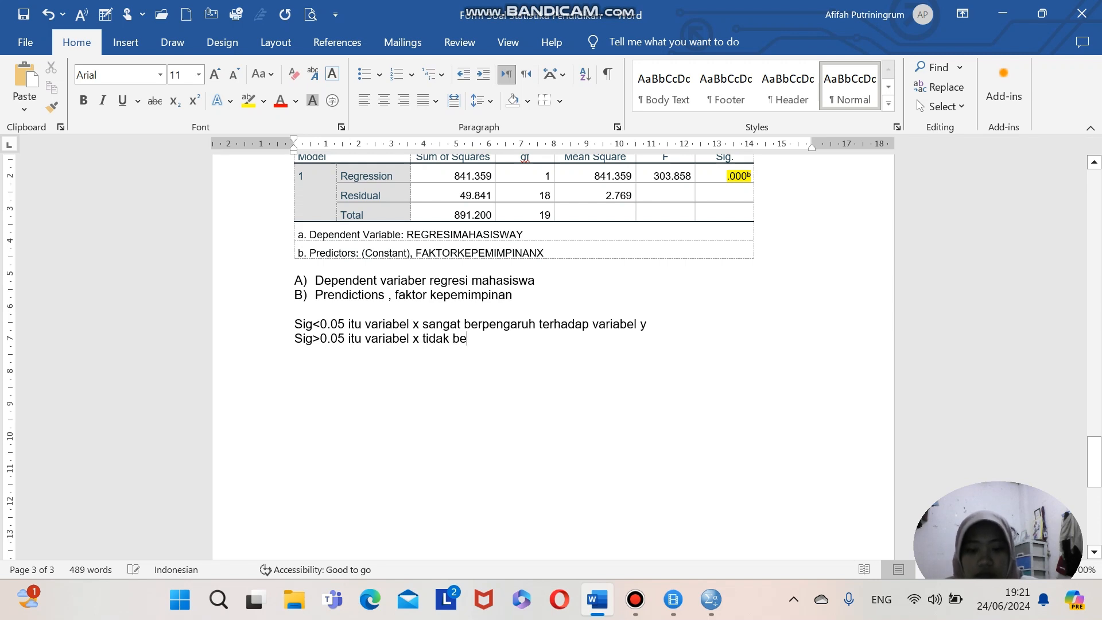
type("rpengaruh")
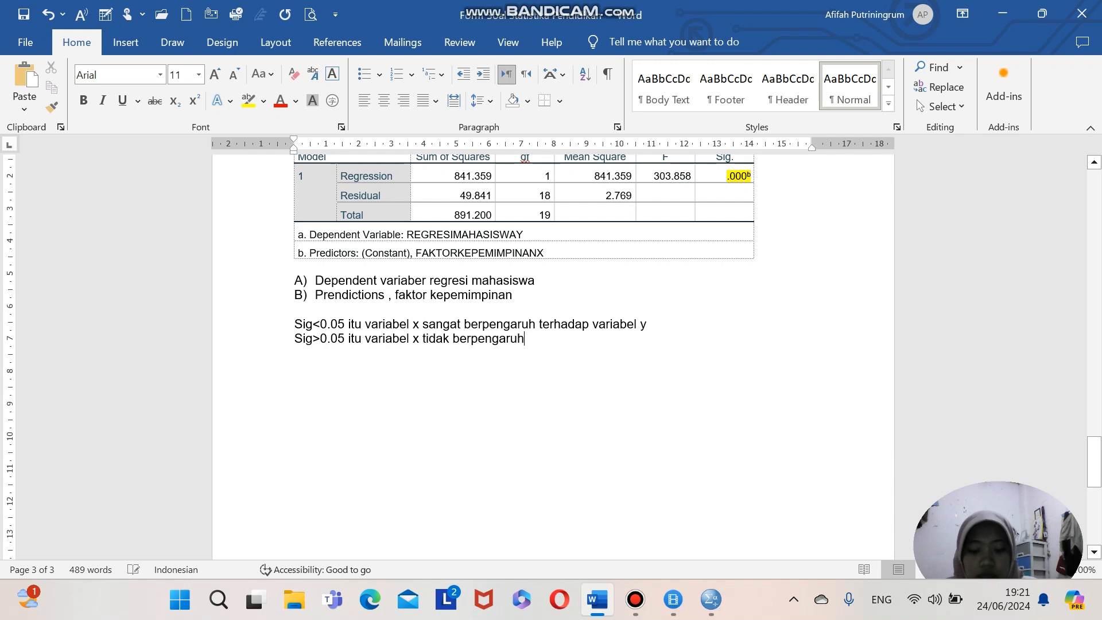
type(" terhadap")
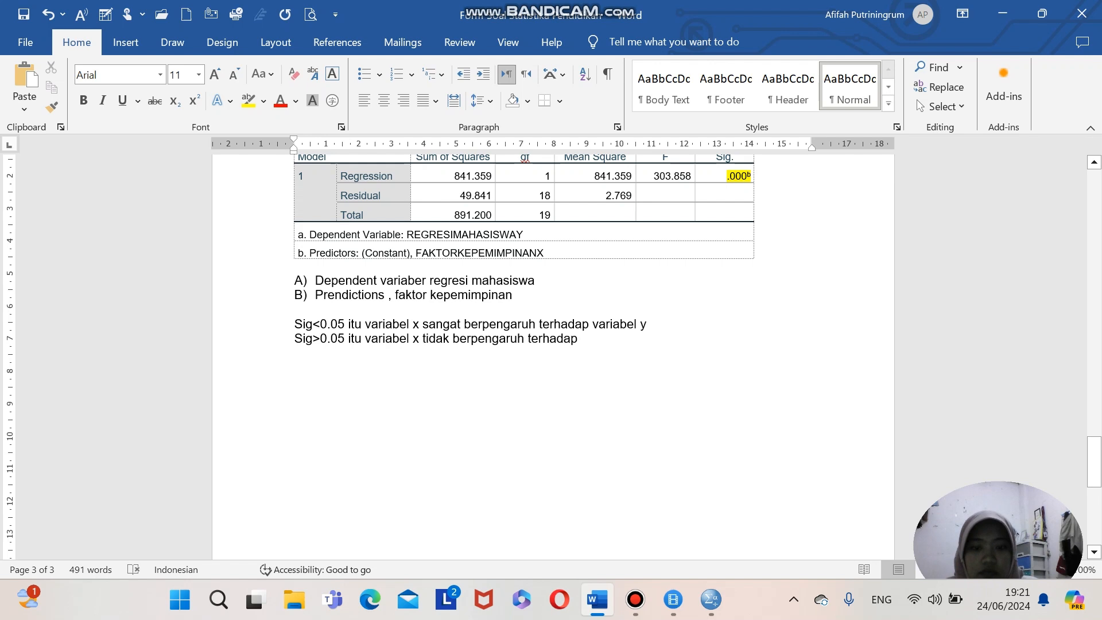
type(" variabel")
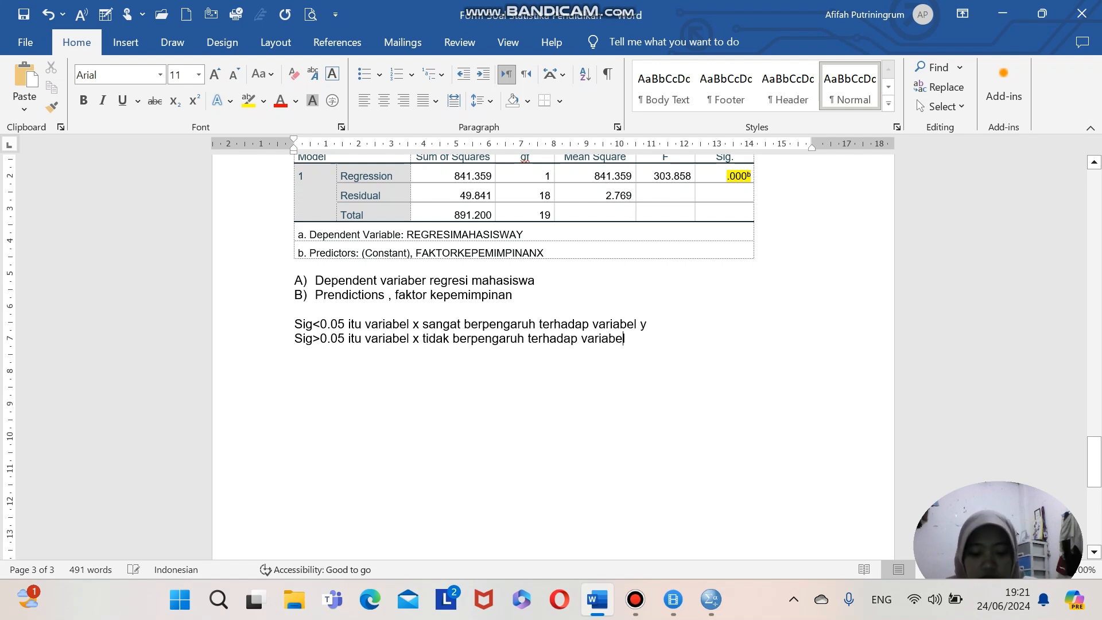
type(" y")
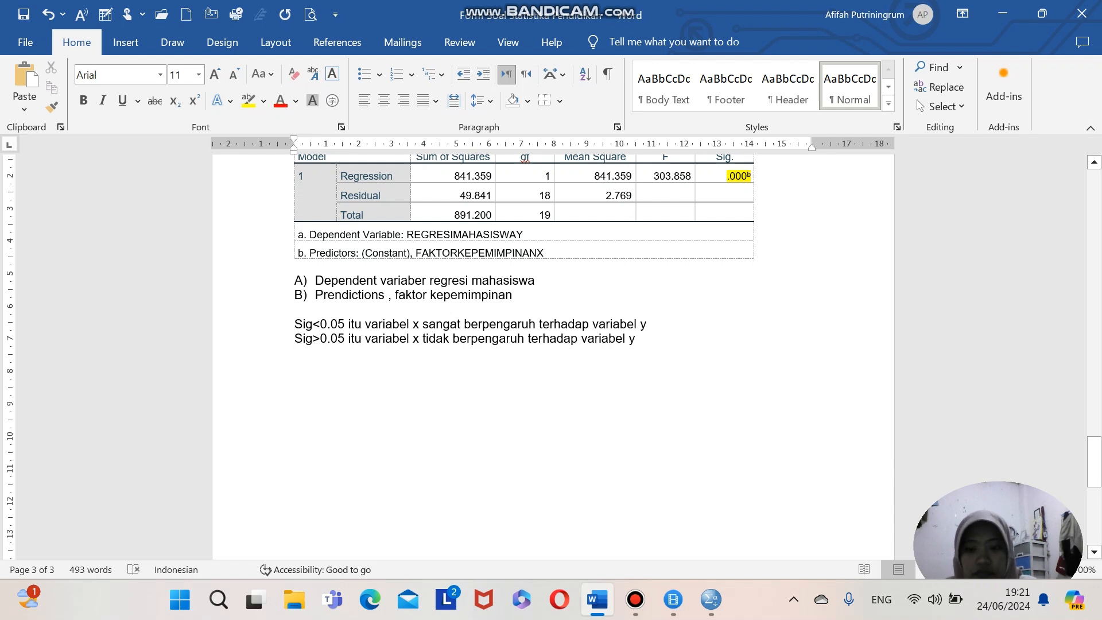
Step: Start a conclusion with "Pada data yang sudah dibuktikan ternyata", separated by a blank line from the two Sig criterion lines
key("Return")
type("Pada ")
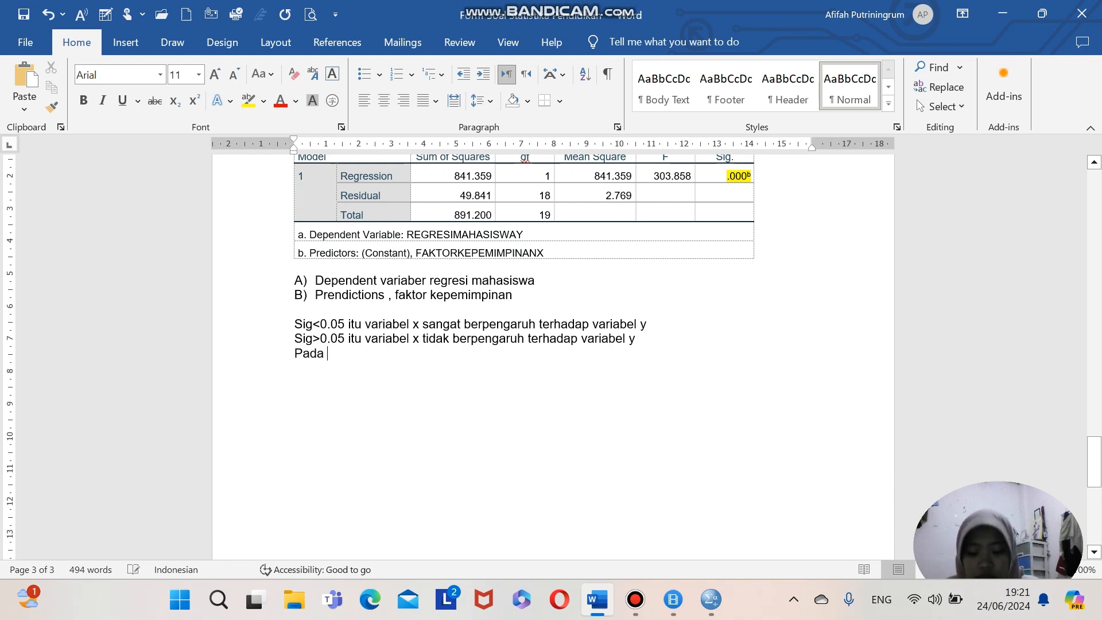
type("data ")
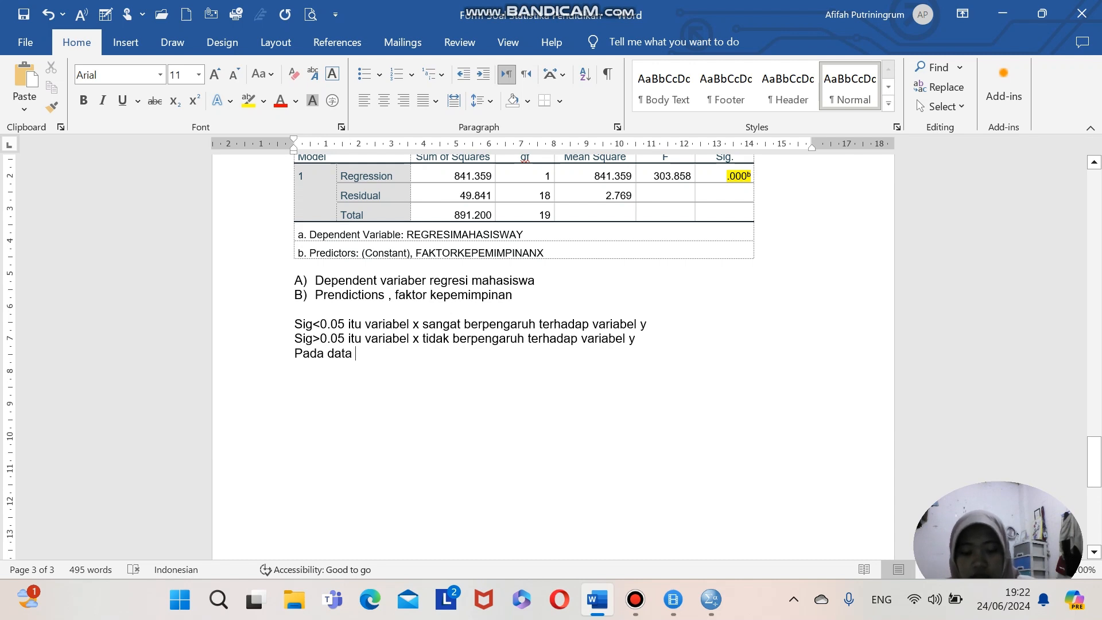
type("yang suda")
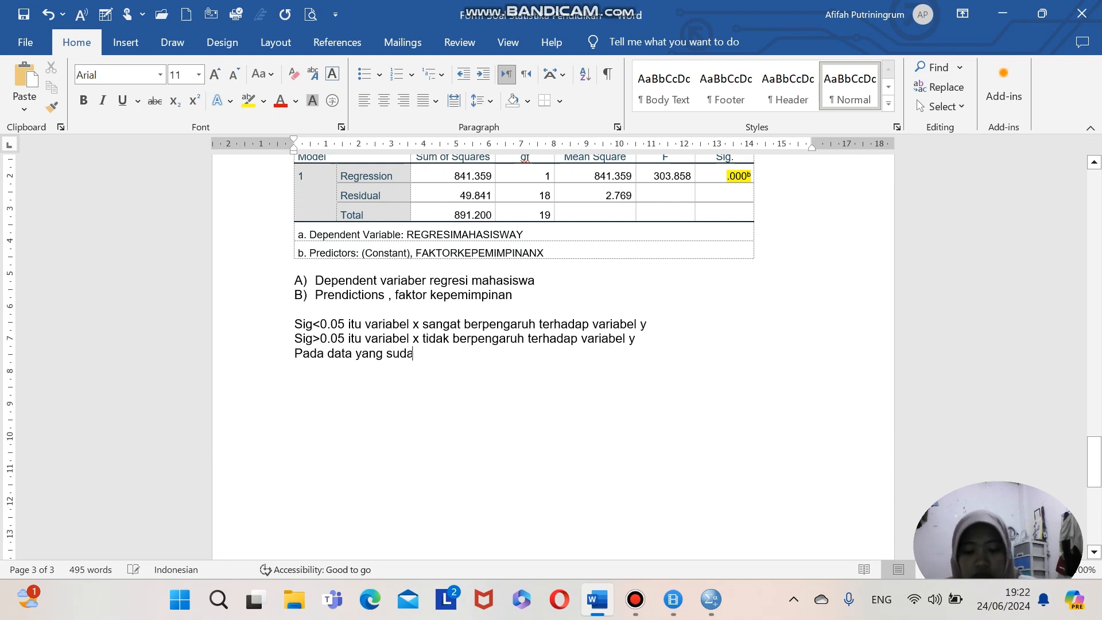
type("h dibuktikan ")
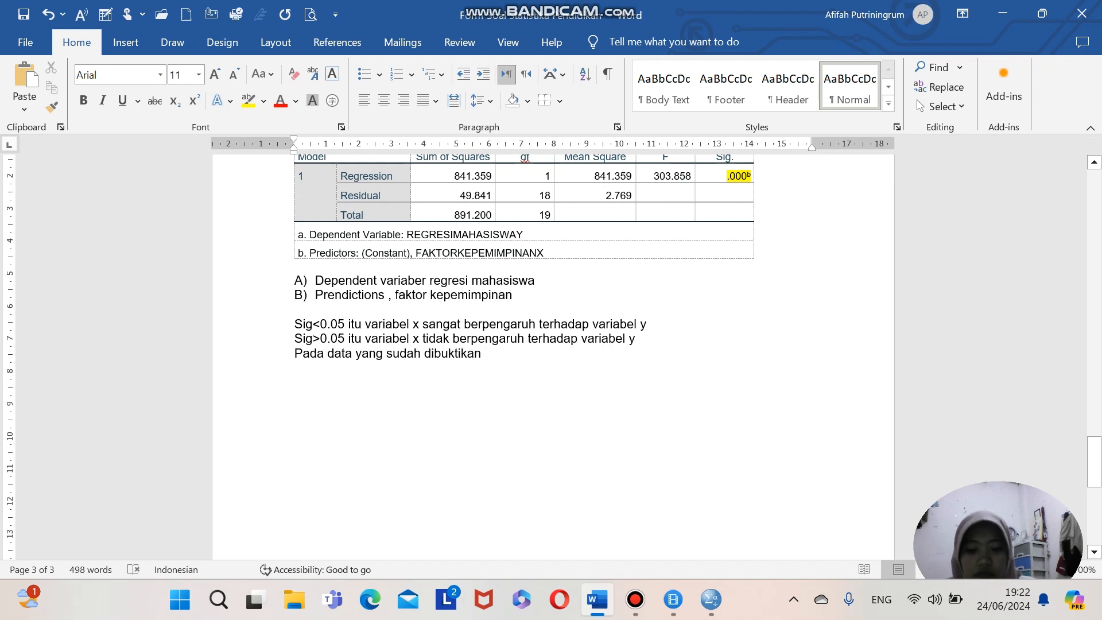
type("ternyat")
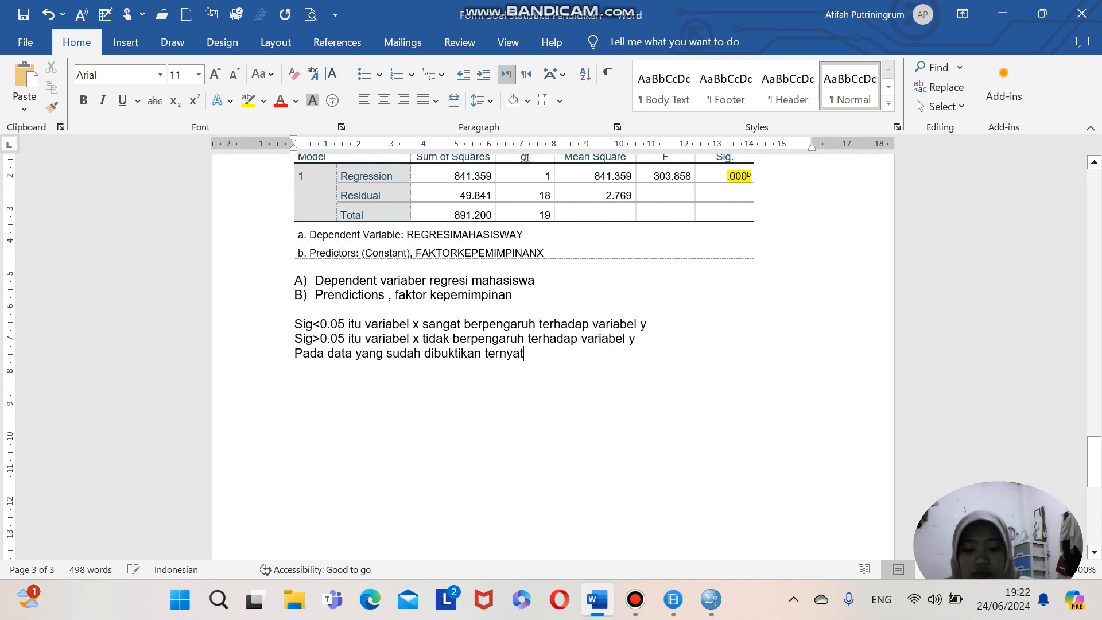
type("a")
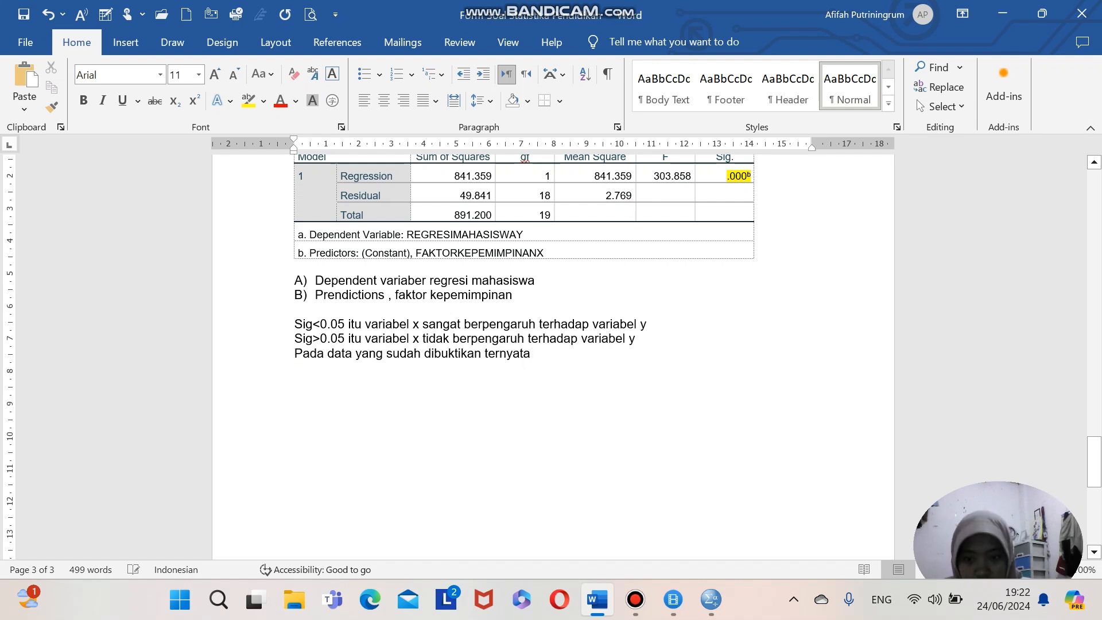
key("Home")
key("Return")
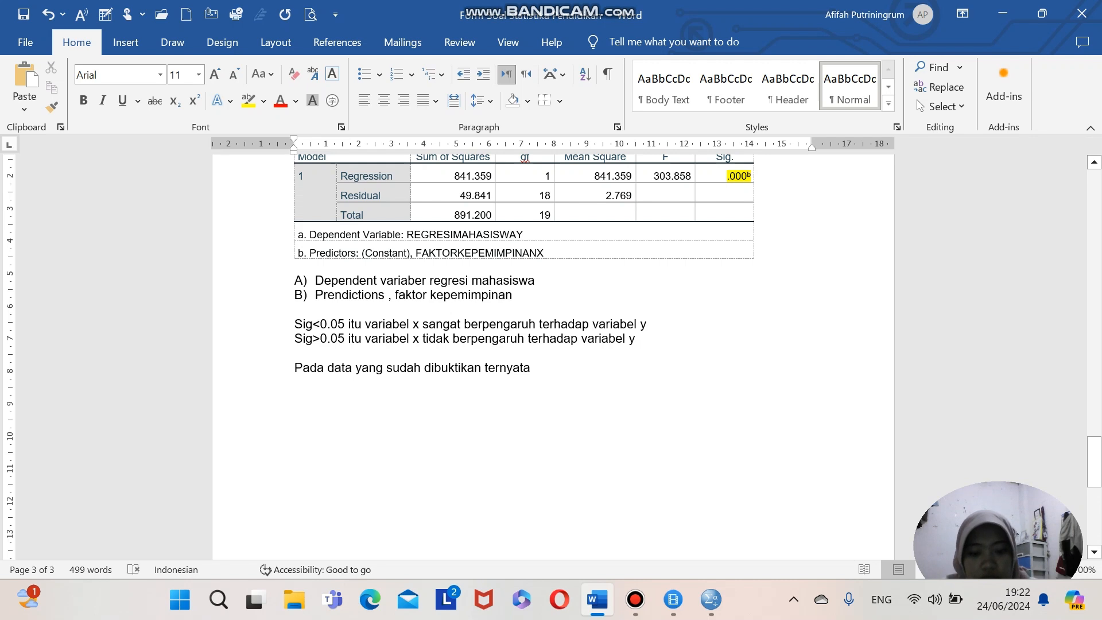
Step: Continue the conclusion line with the significance comparison "sig0.000<0.05 maka"
type("sig")
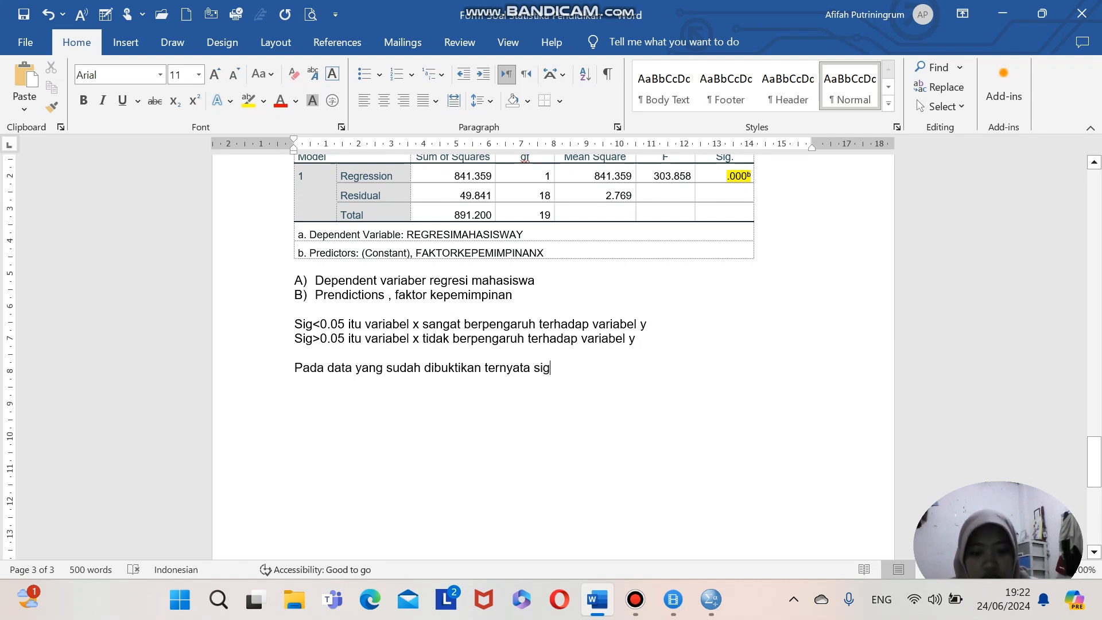
type("<0.05")
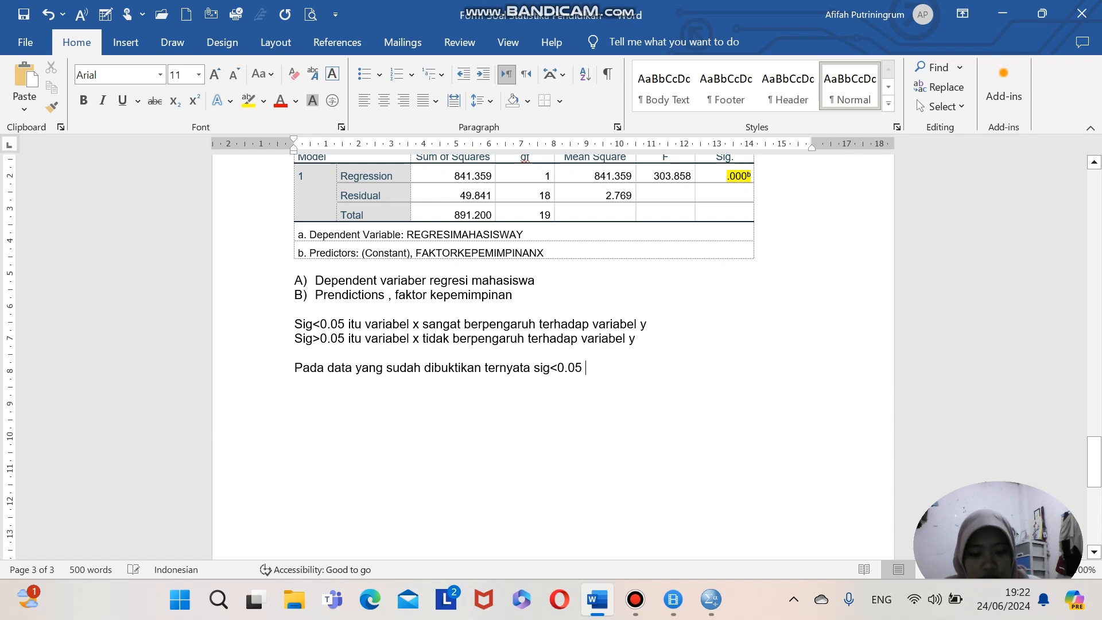
type(" maka")
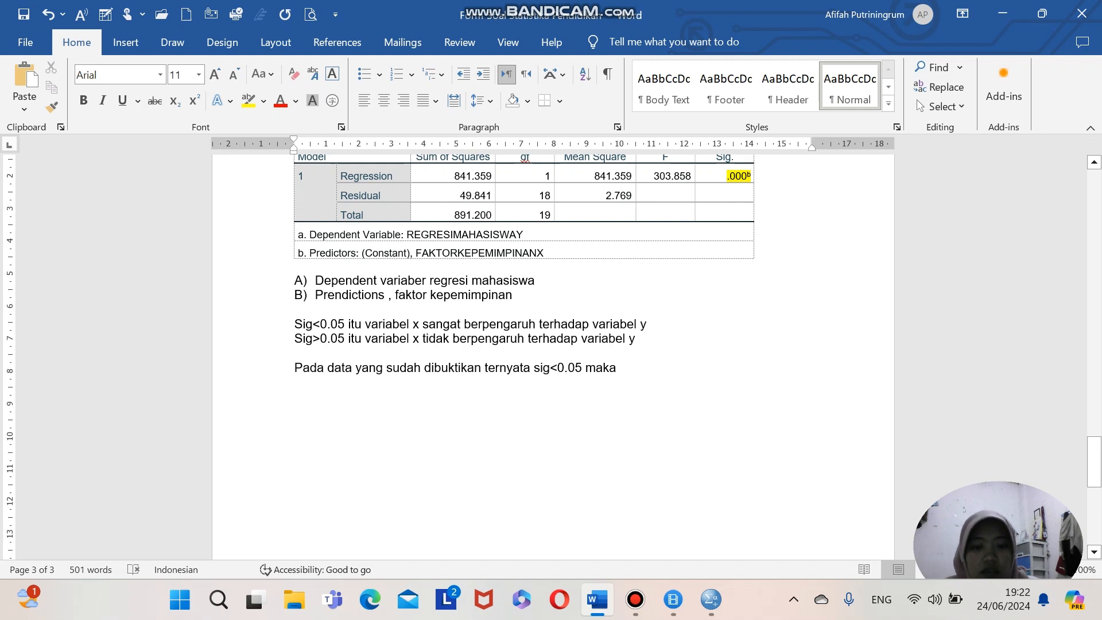
type("0")
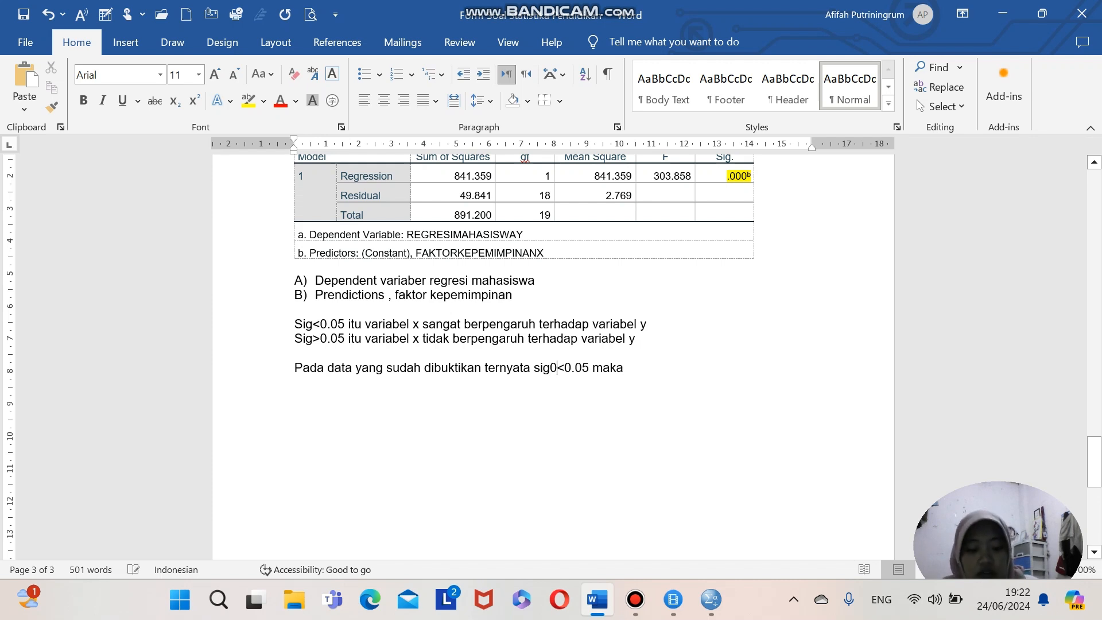
type(".000")
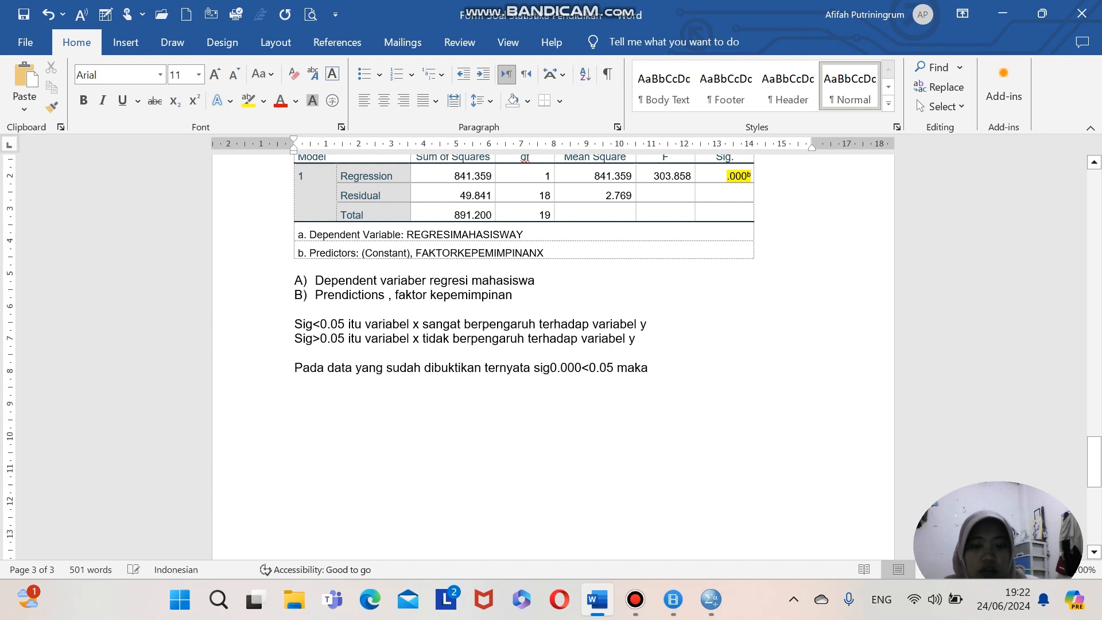
Step: Extend the conclusion after "maka" with the words "variabel x berpengaruh"
key("BackSpace")
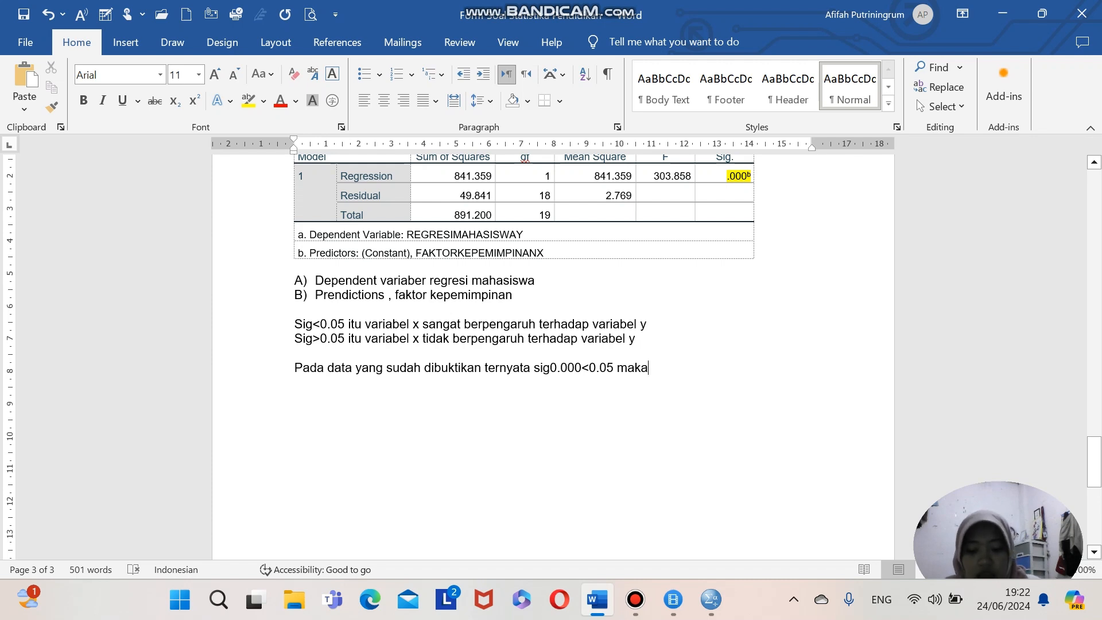
type("variabel")
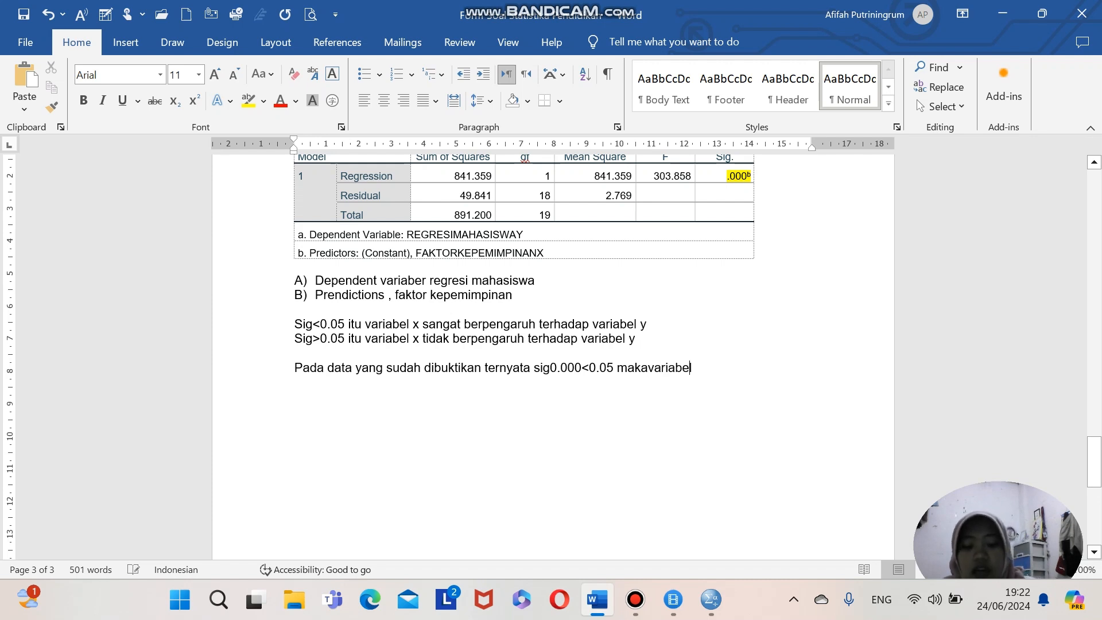
type(" x")
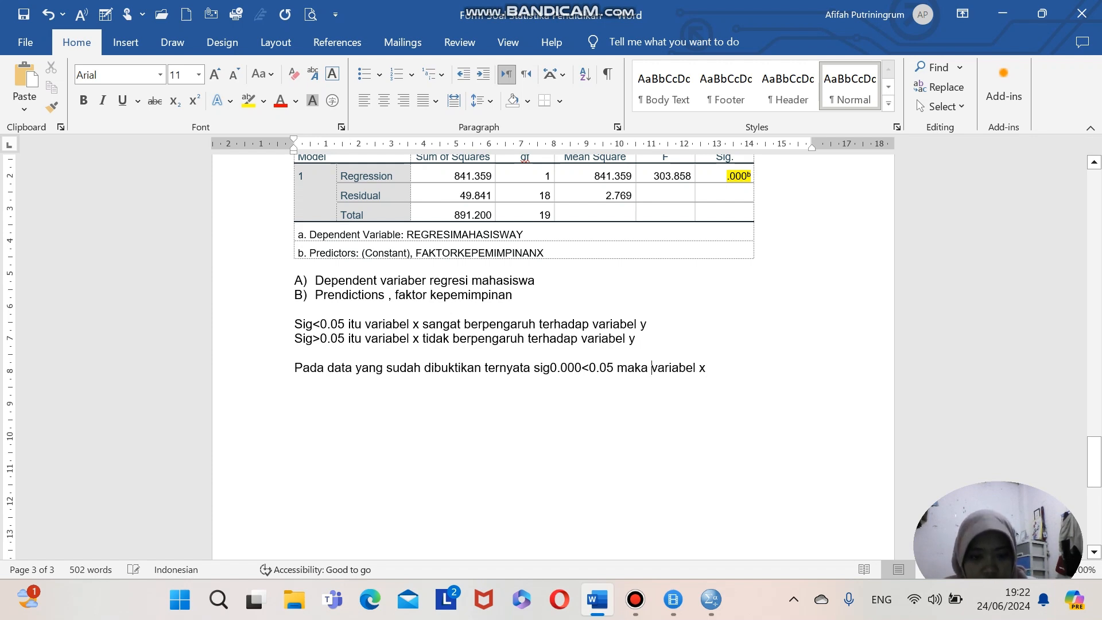
left_click(710, 367)
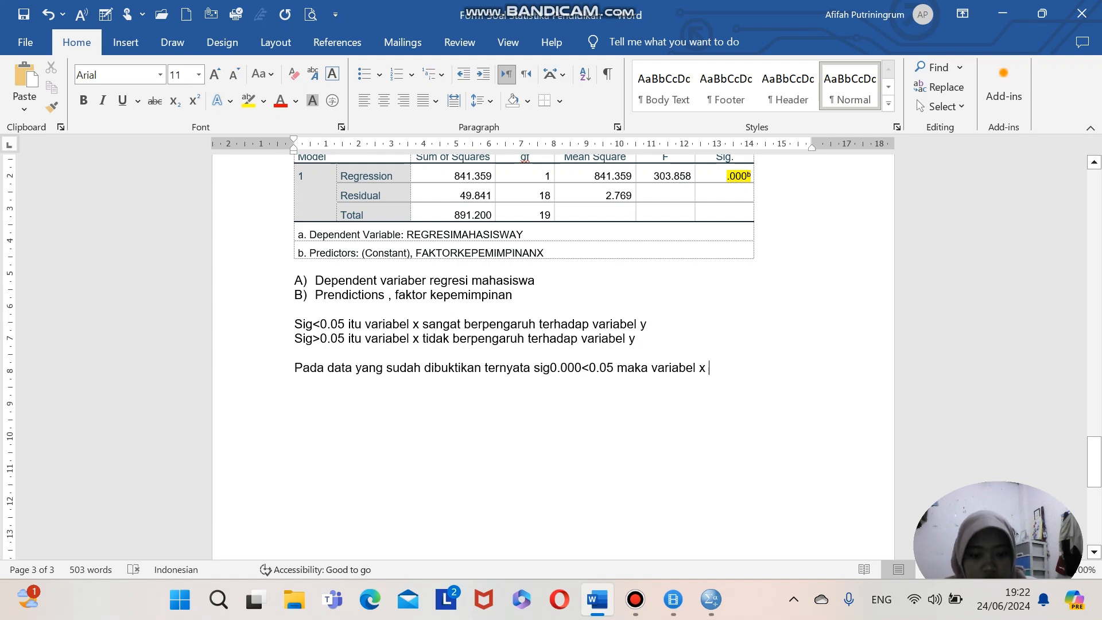
type("berpe")
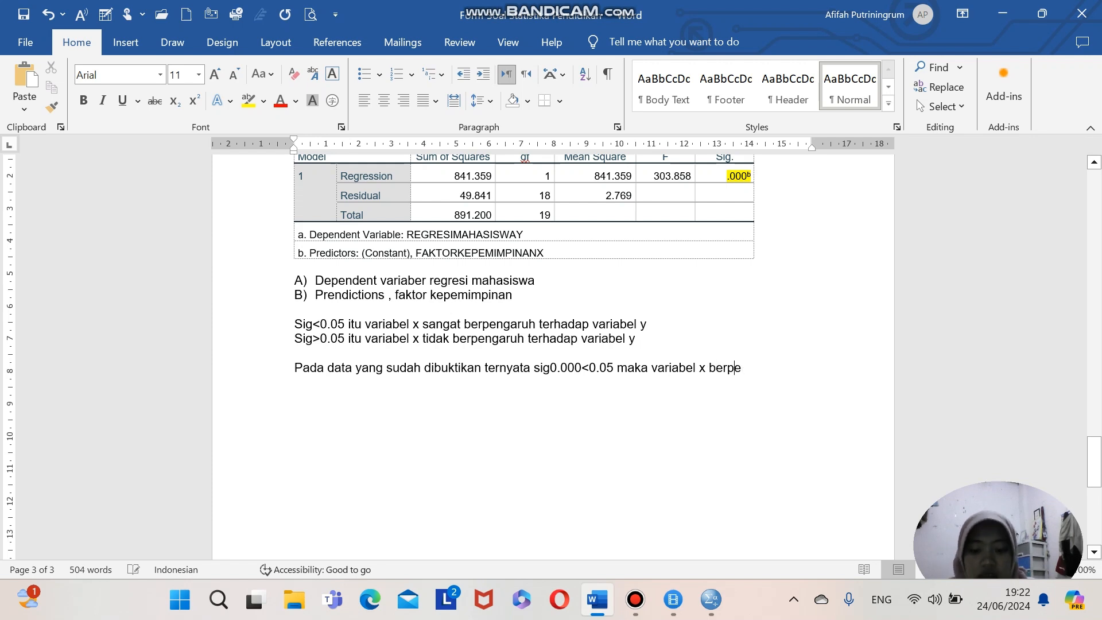
type("ngaruh")
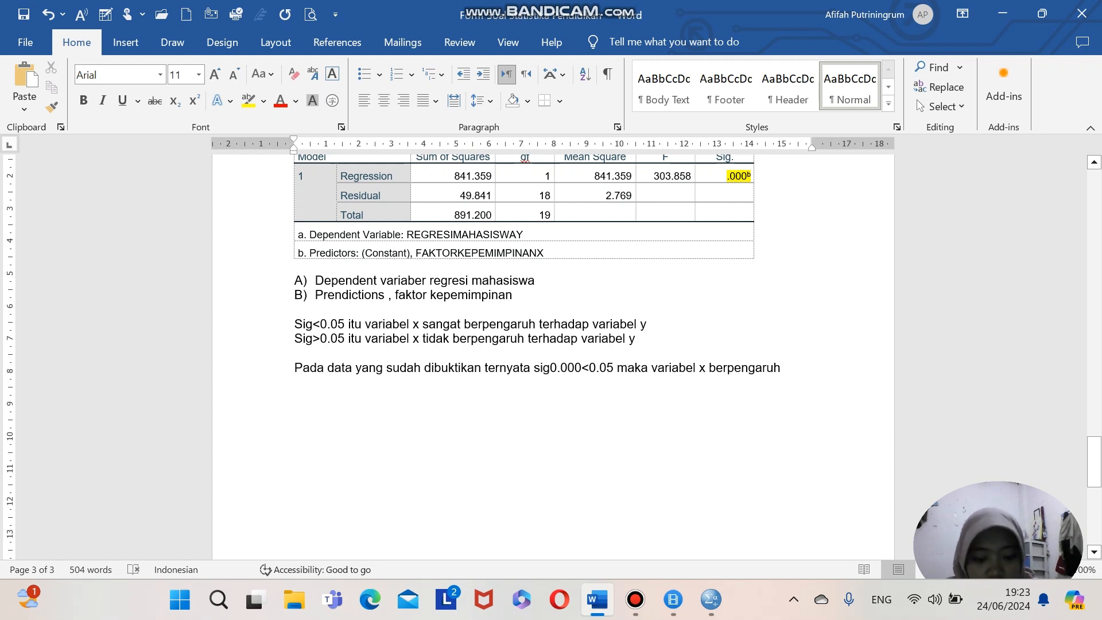
Step: Finish the conclusion sentence with "terhadap variabel y" and leave a blank line below it
type("terhada")
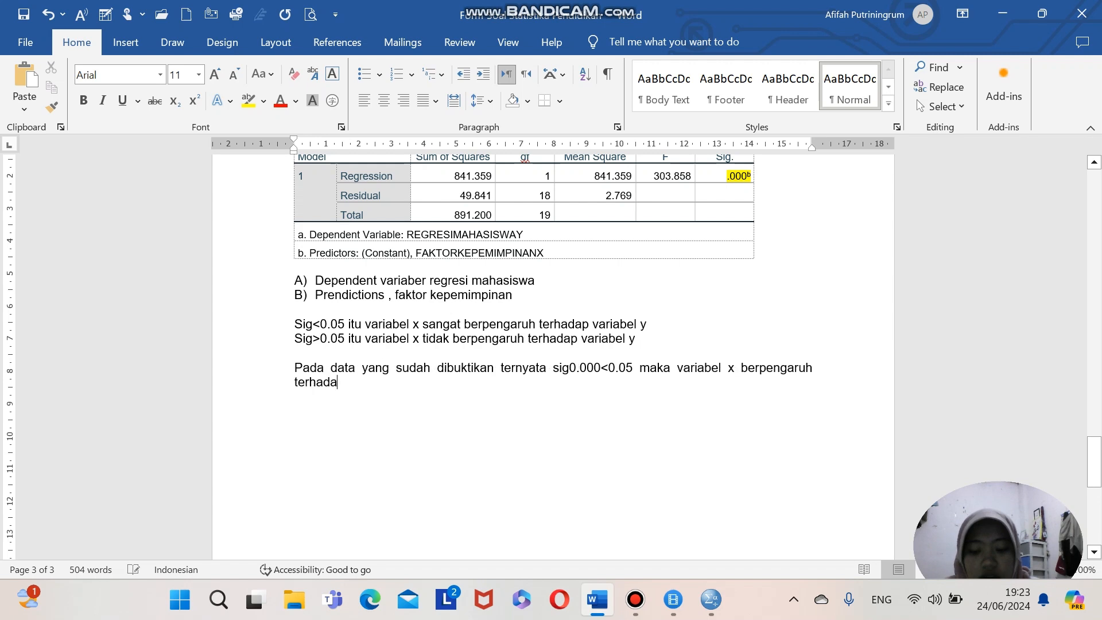
type("p day")
key("BackSpace")
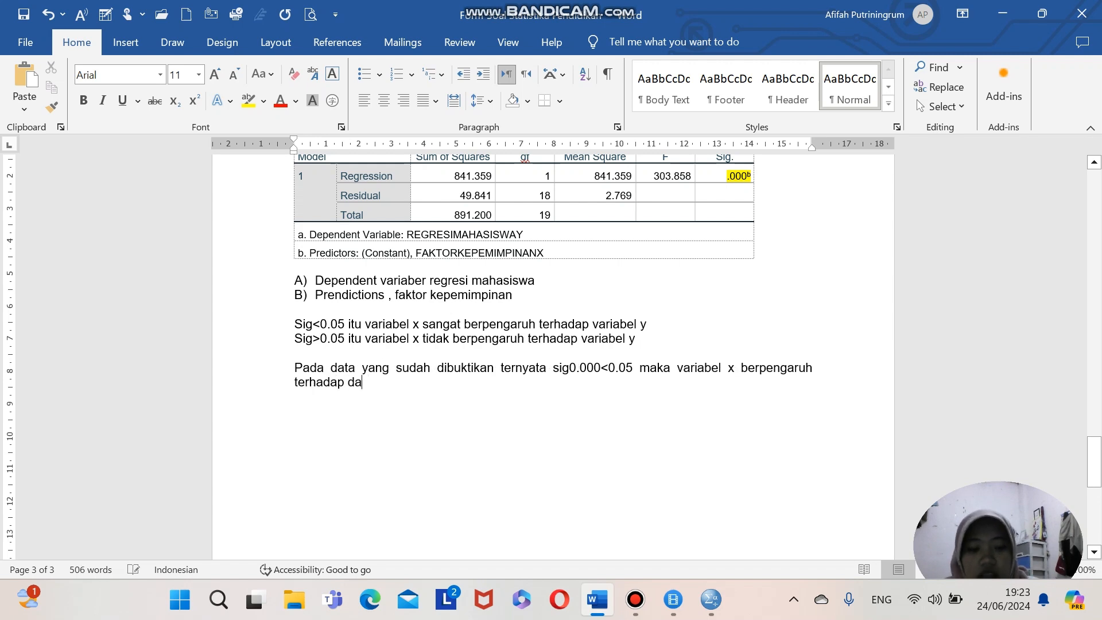
key("BackSpace")
key("BackSpace")
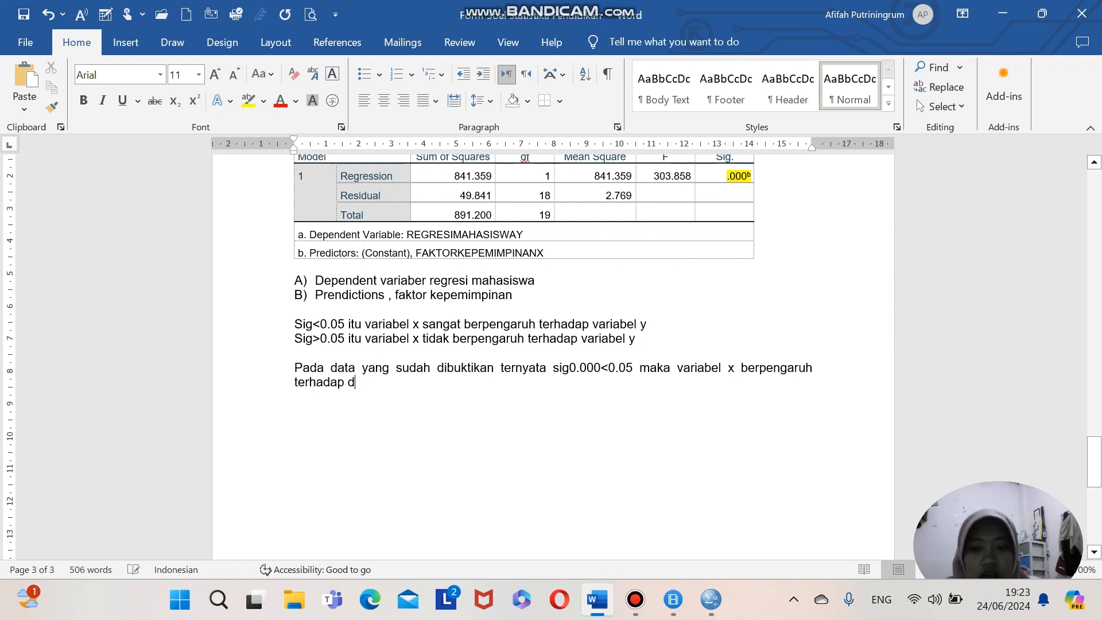
type("variabel y")
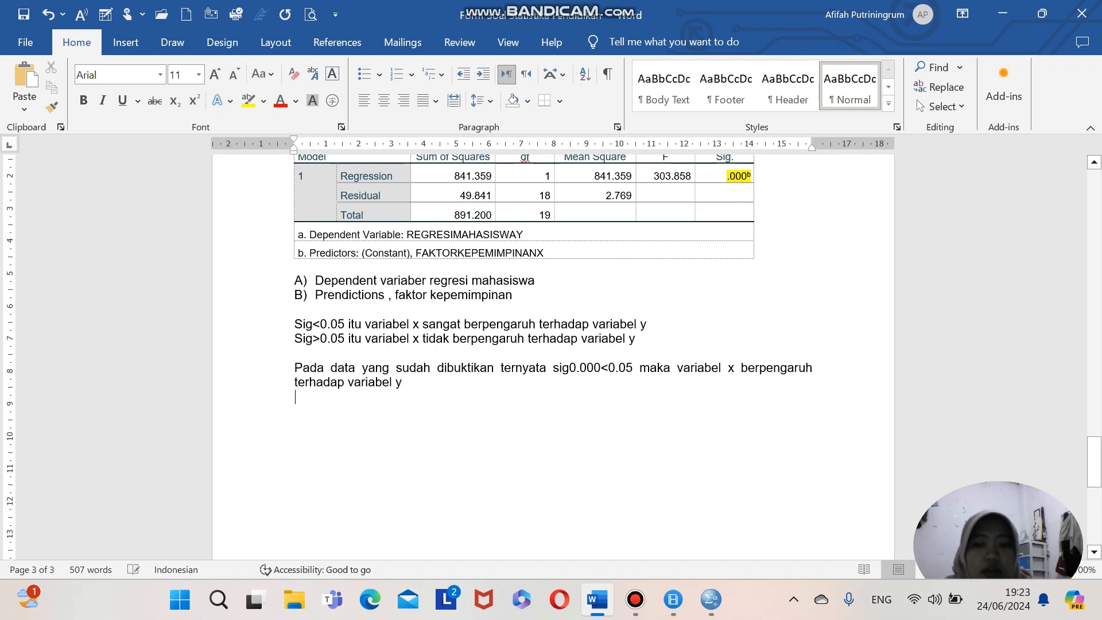
key("Return")
key("Return")
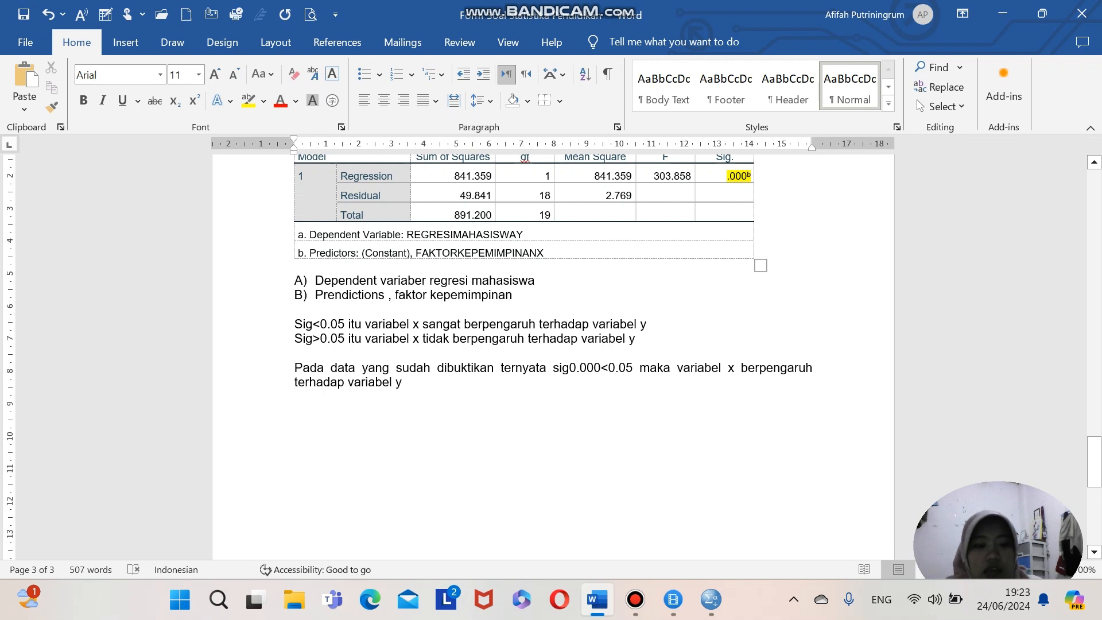
Step: Write the heading "Persamaan regresi" below the conclusion paragraph
type("p")
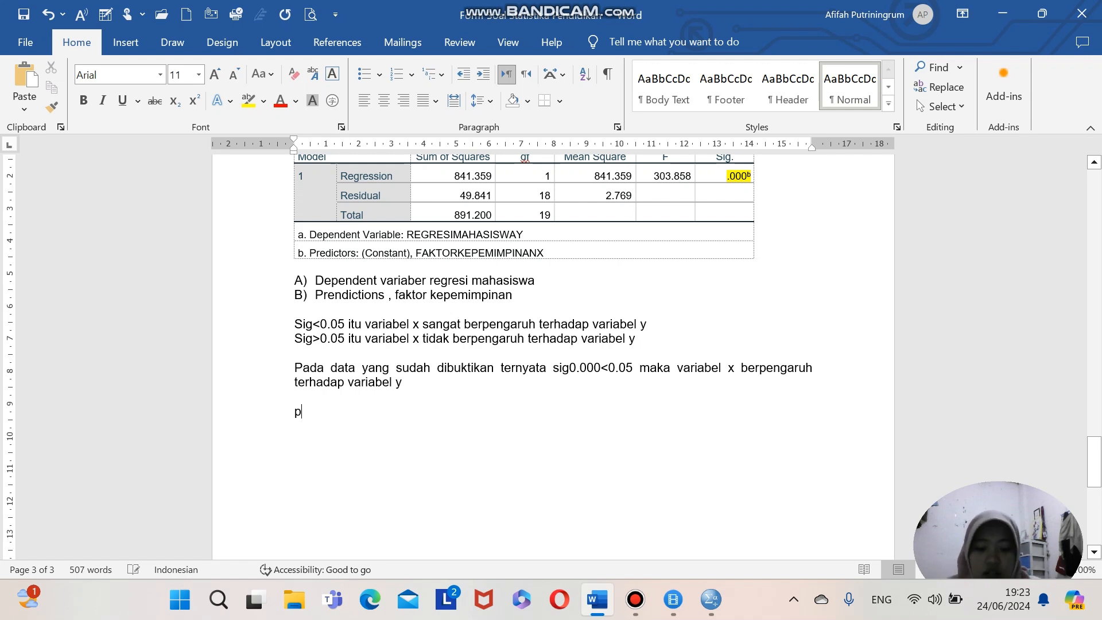
type("ersama")
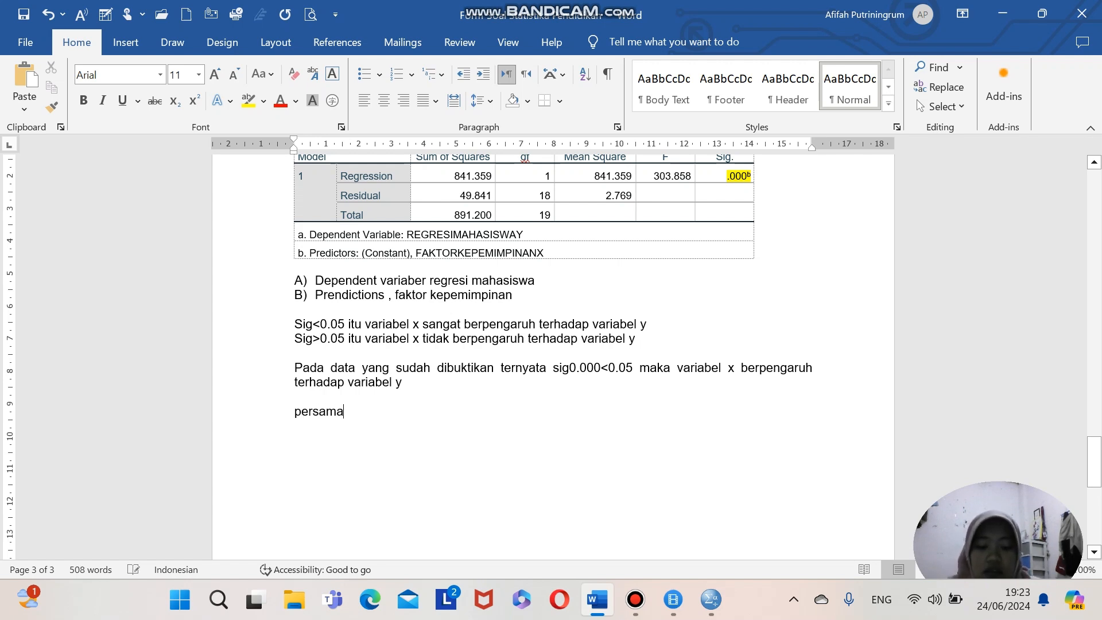
type("an ")
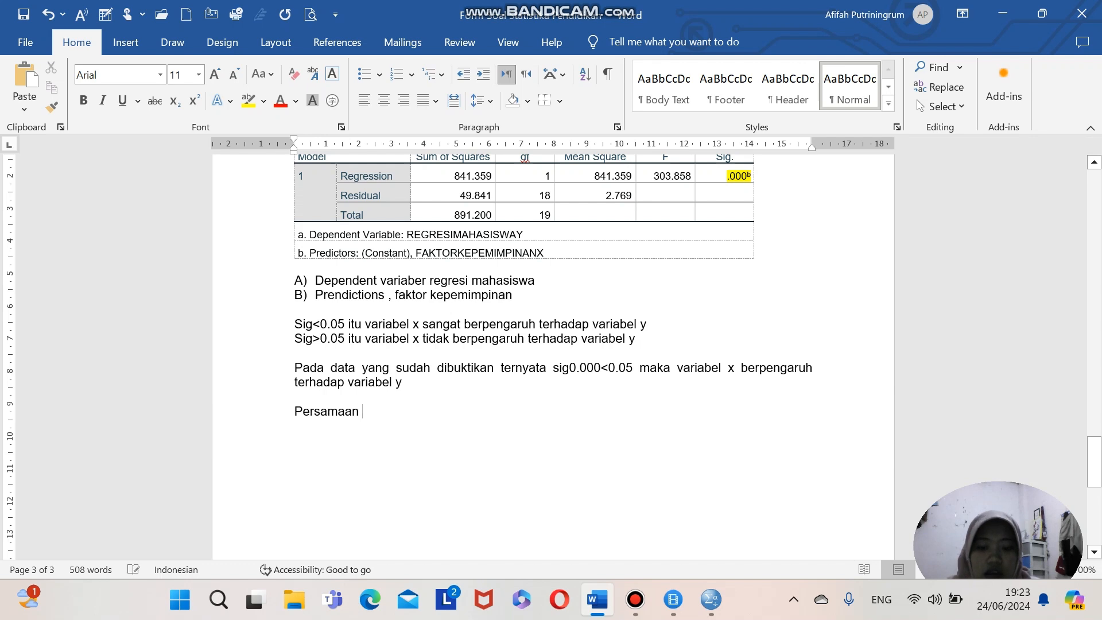
type("regresi")
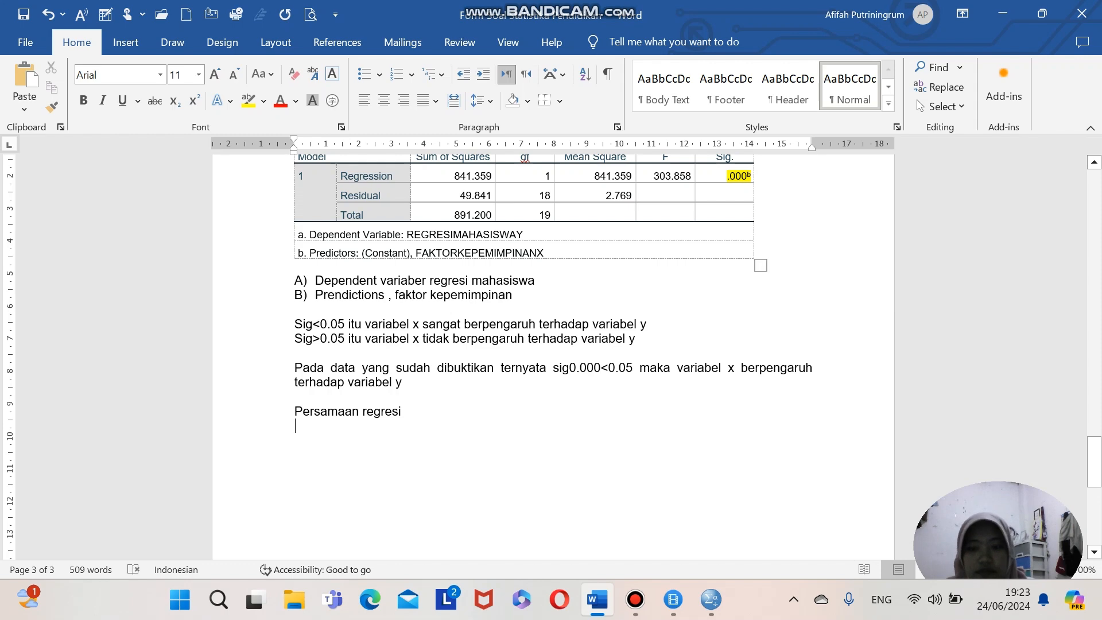
scroll(552, 344, "up", 3)
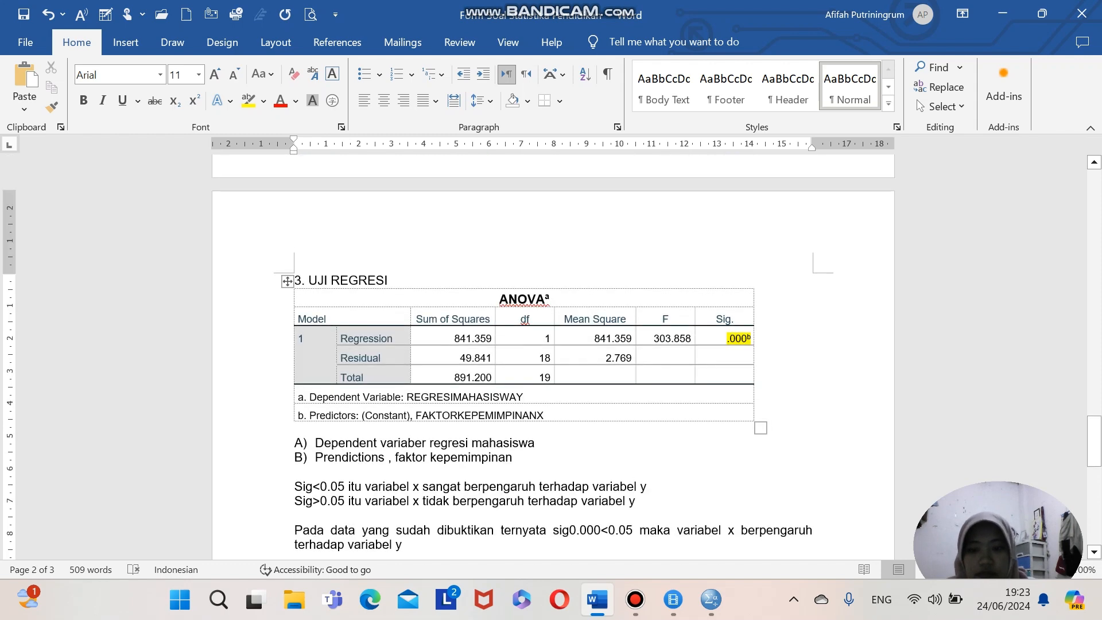
scroll(552, 344, "down", 5)
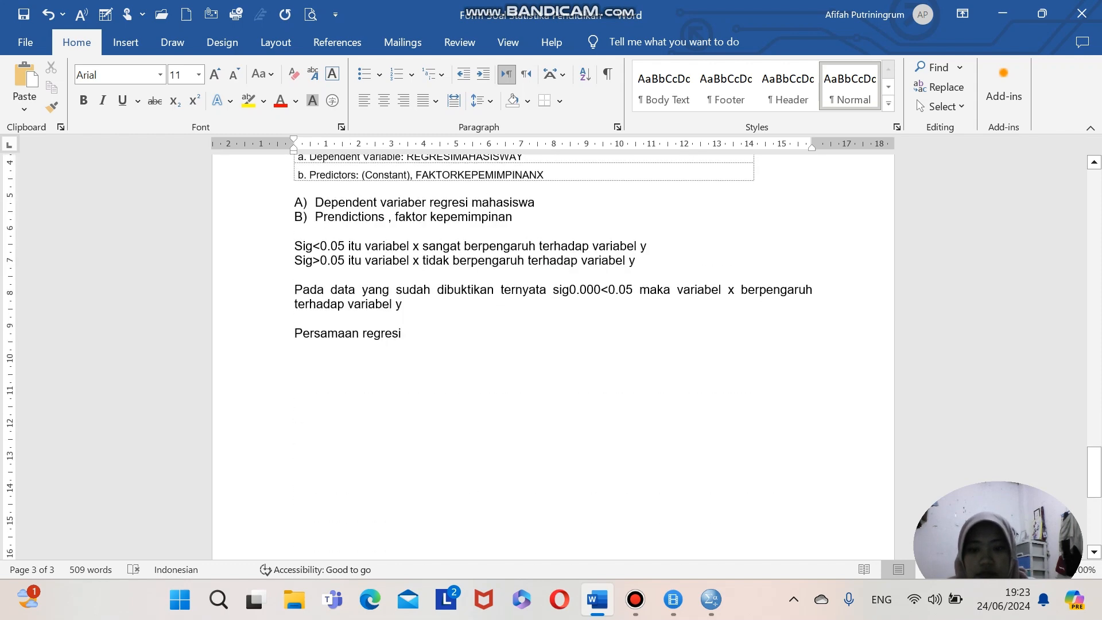
Step: Rewrite the last heading in capitals as "PERSAMAAN REGRESI"
key("BackSpace")
key("BackSpace")
key("BackSpace")
key("BackSpace")
key("BackSpace")
key("BackSpace")
key("BackSpace")
key("BackSpace")
key("BackSpace")
key("BackSpace")
key("BackSpace")
key("BackSpace")
key("BackSpace")
key("BackSpace")
key("BackSpace")
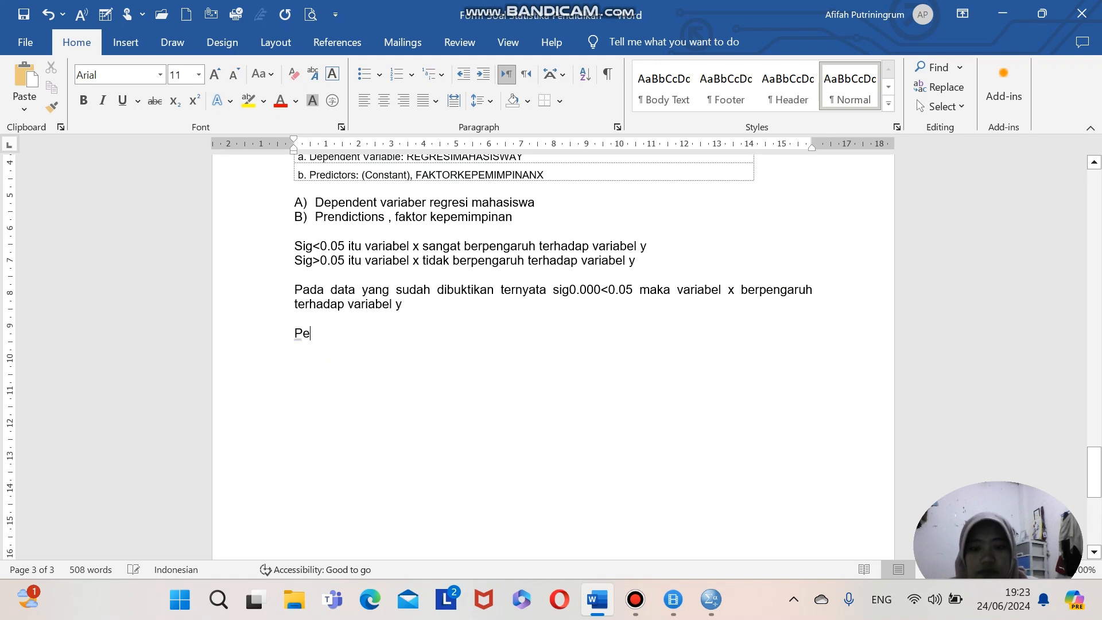
key("Caps_Lock")
type("ERS")
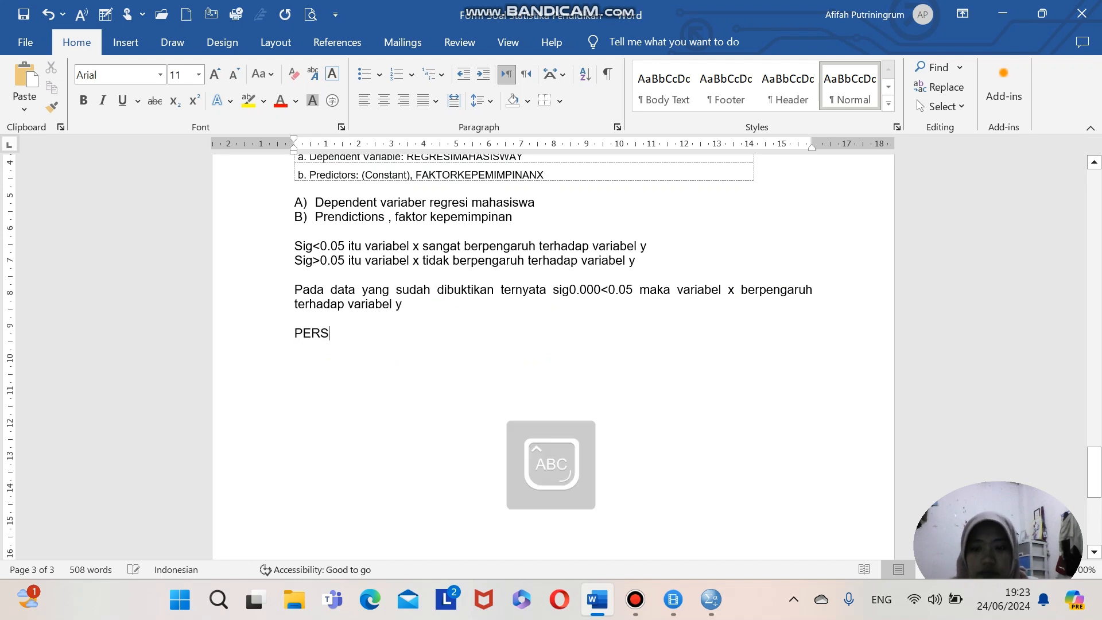
type("AMAAN REGR")
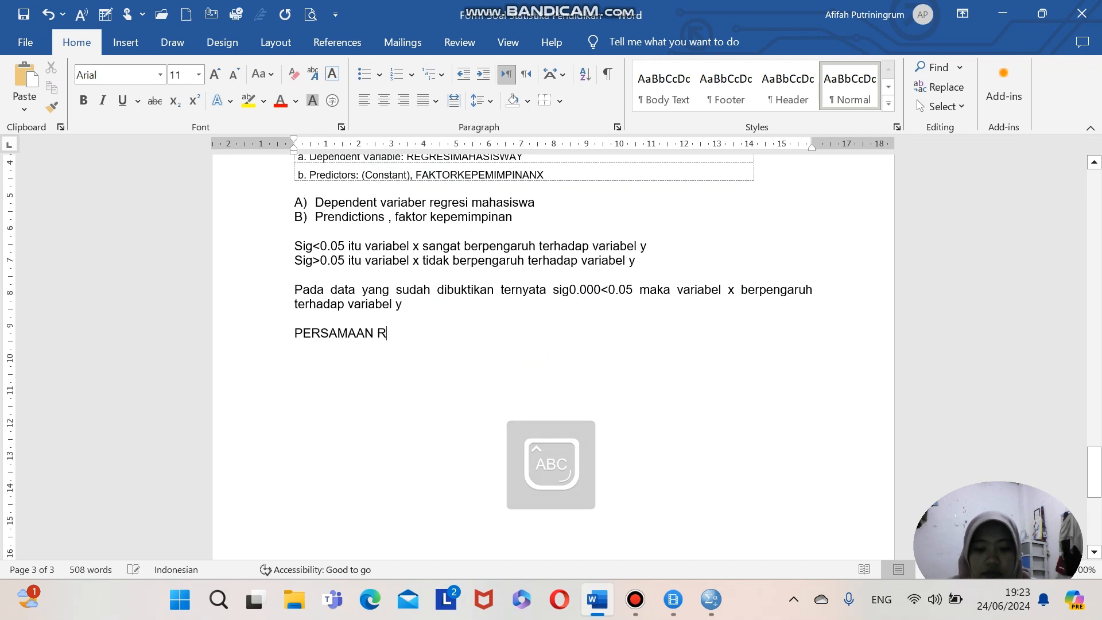
type("ESI")
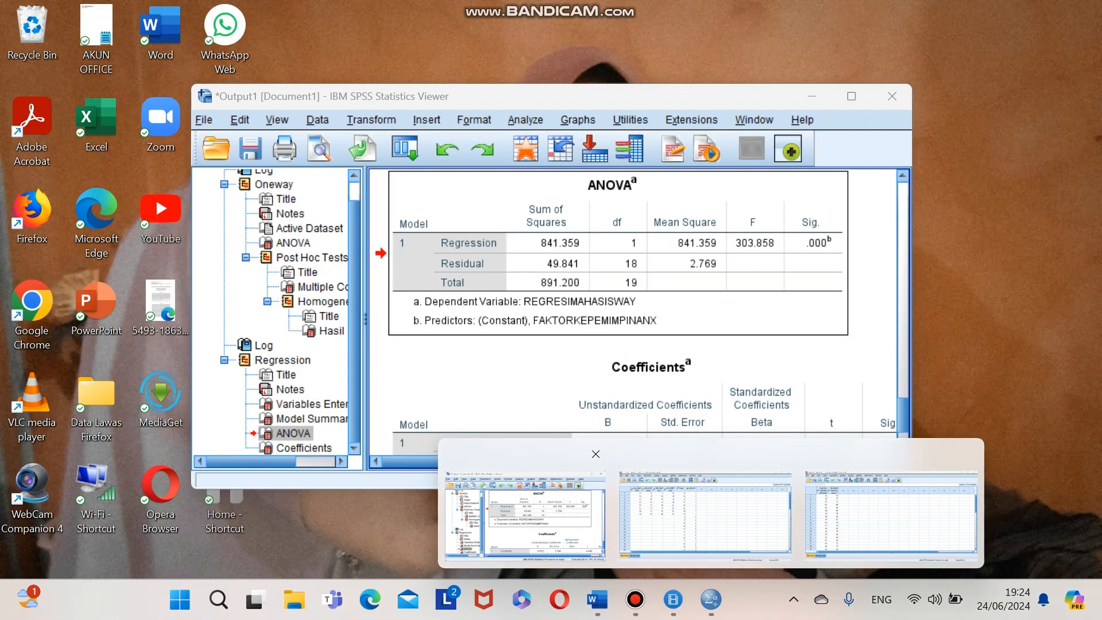
Step: Switch to the SPSS Statistics output and copy the regression's Coefficients table
left_click(525, 514)
scroll(591, 318, "down", 5)
left_click(594, 317)
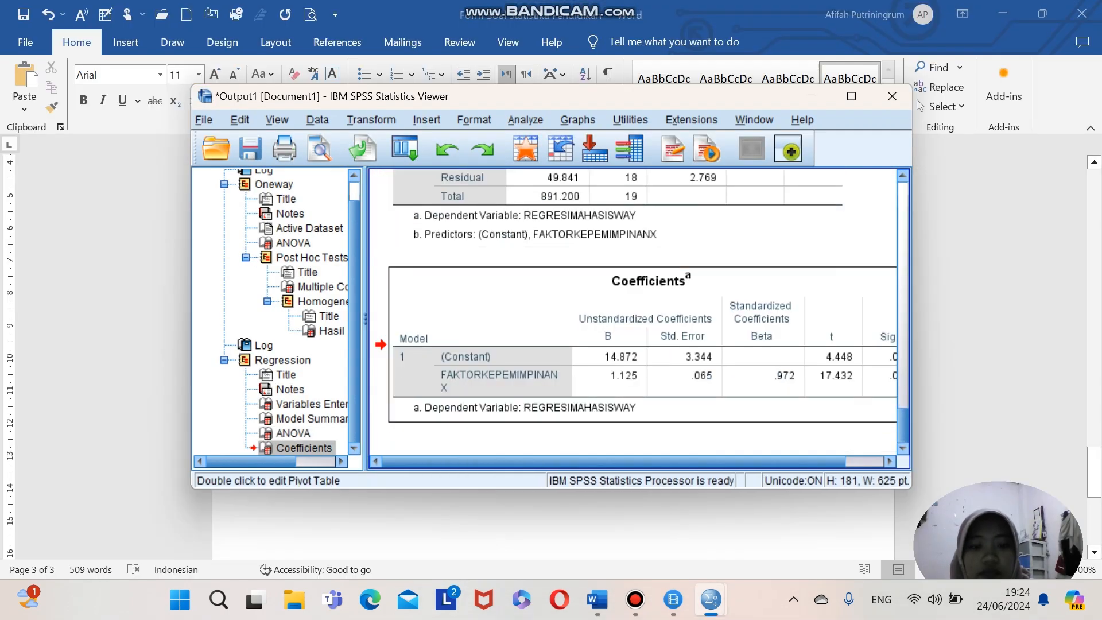
right_click(653, 318)
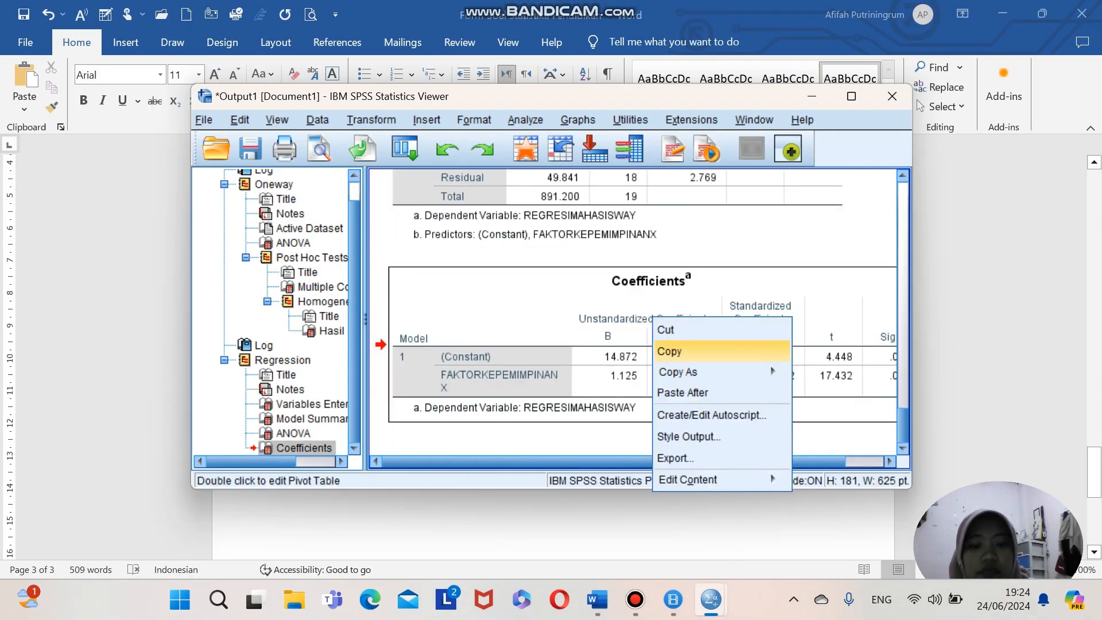
left_click(669, 351)
mouse_move(673, 599)
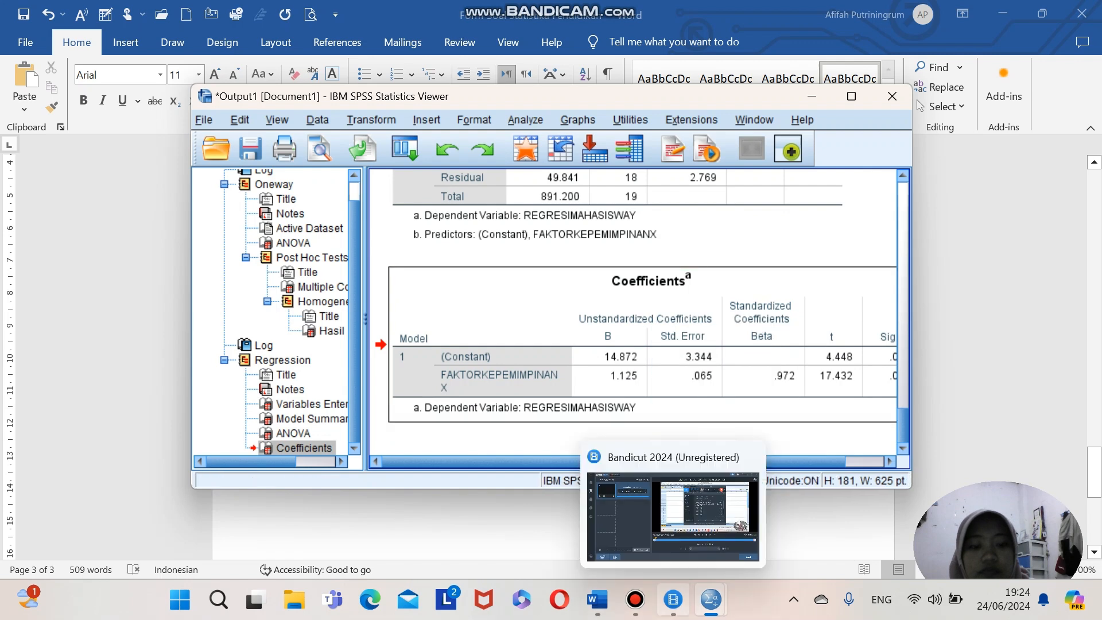
Step: Switch back to Word and paste the Coefficients table below the "PERSAMAAN REGRESI" heading, keeping its source formatting
left_click(597, 599)
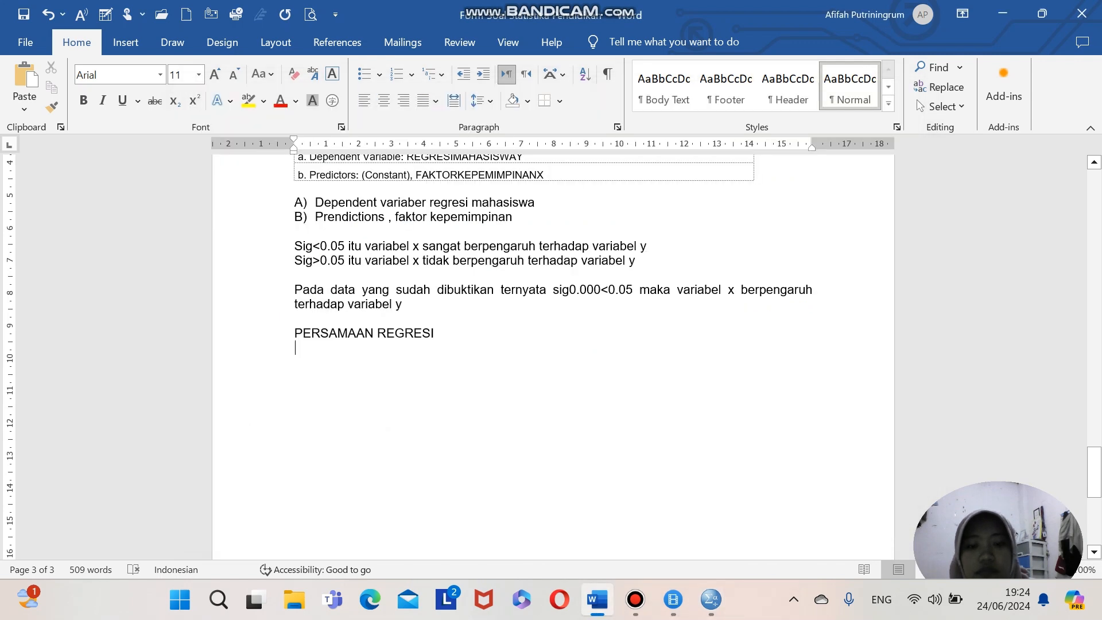
right_click(330, 351)
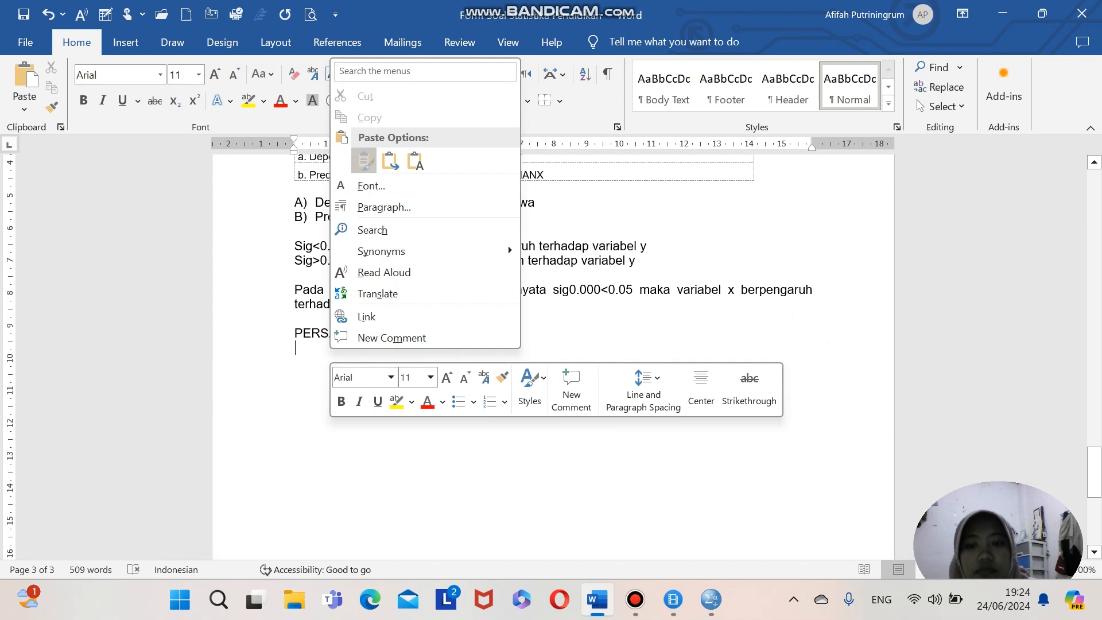
left_click(363, 161)
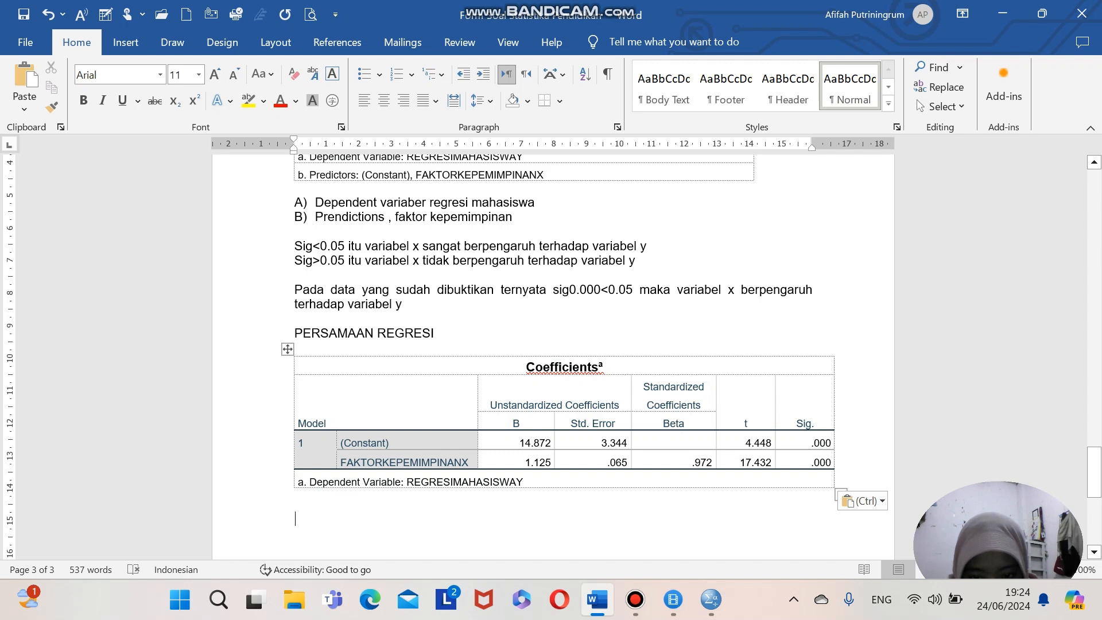
Step: Highlight the two values in column B of the Coefficients table in yellow
left_click_drag(522, 442, 525, 462)
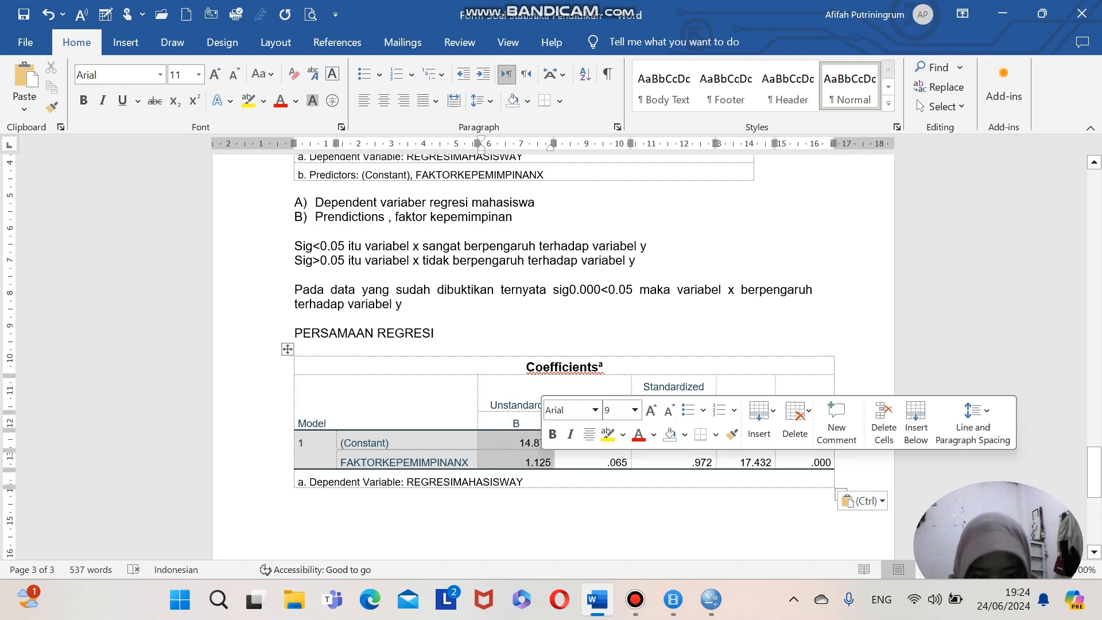
left_click(248, 100)
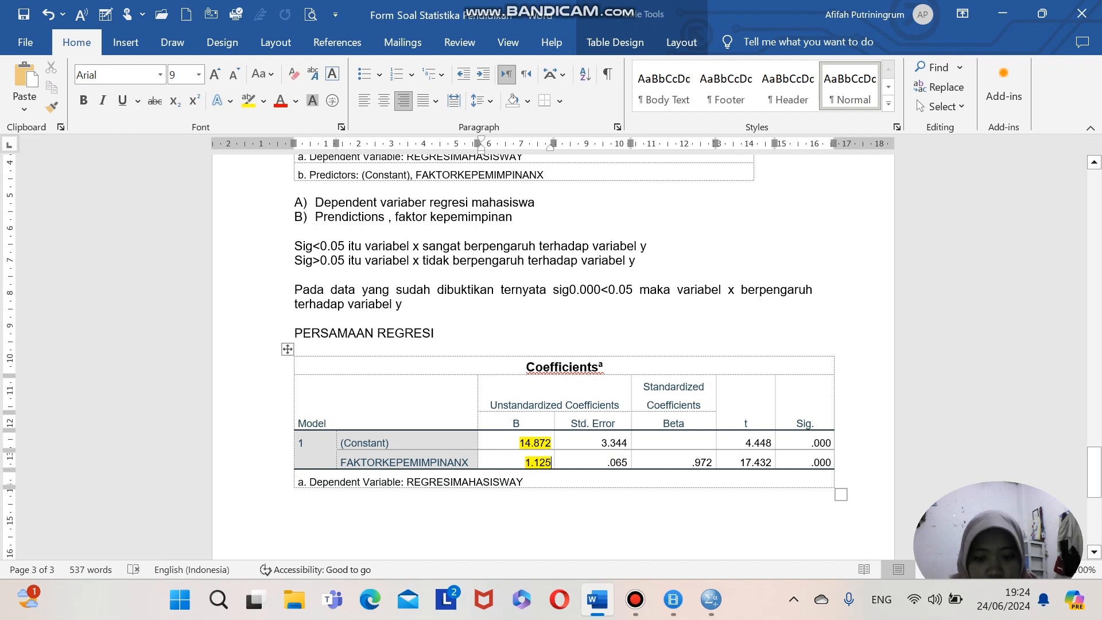
key("ctrl+z")
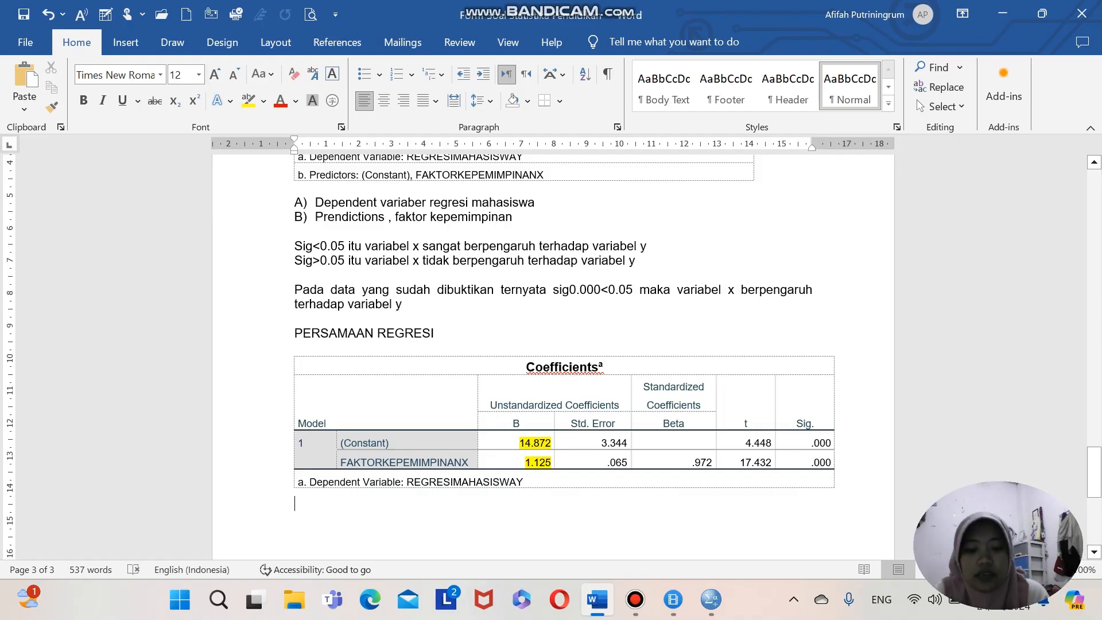
Step: Write the general regression formula "Y = a + bx" directly below the Coefficients table and start a new line
type("Y")
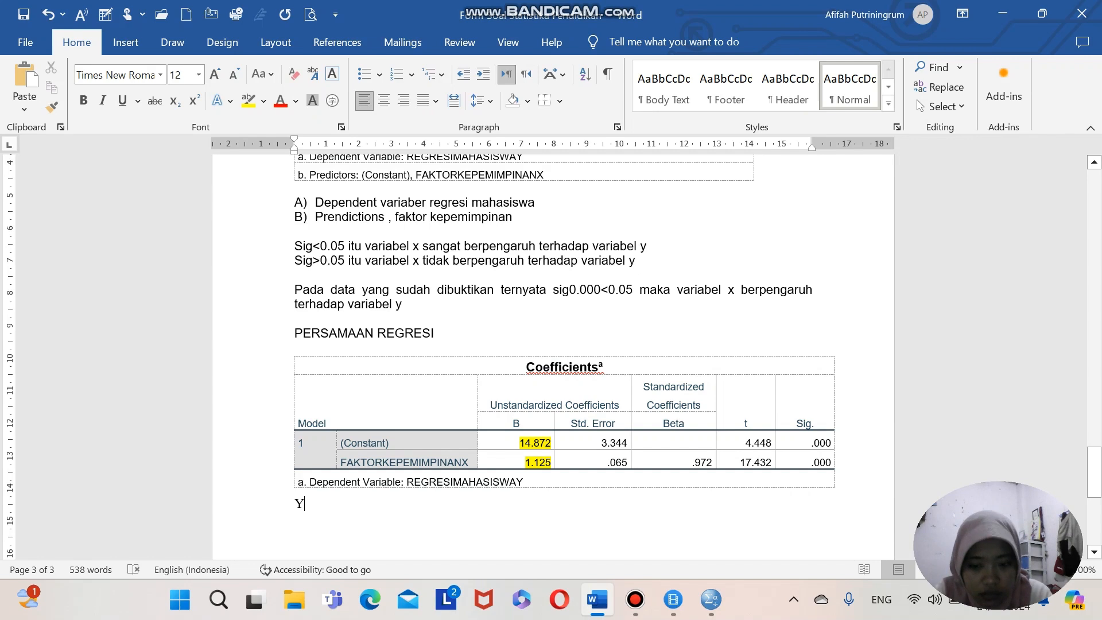
type(" =")
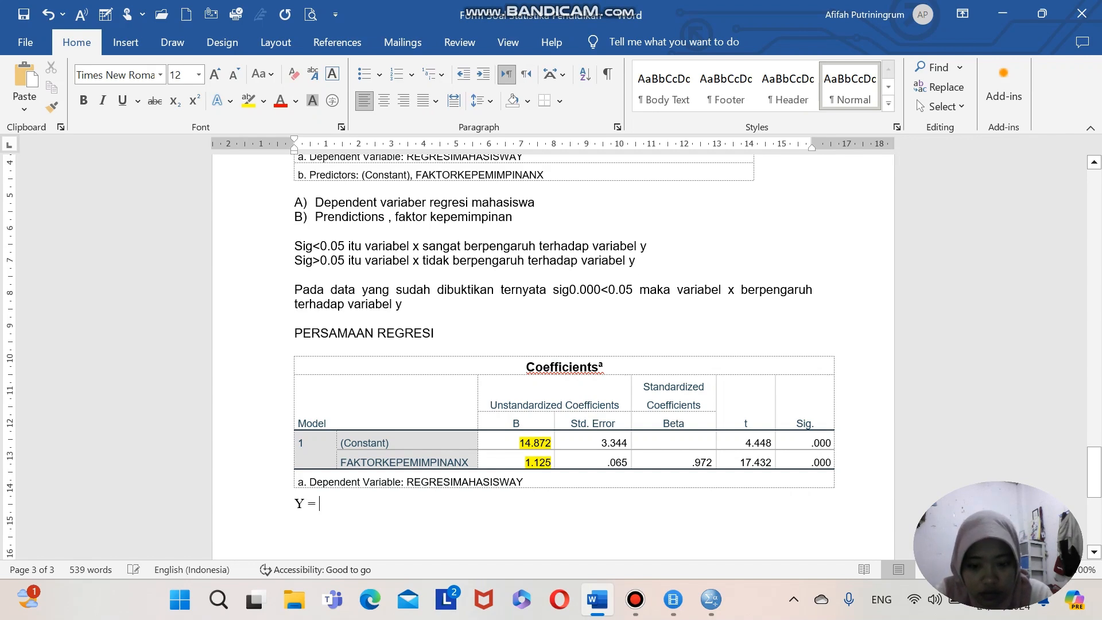
type(" a")
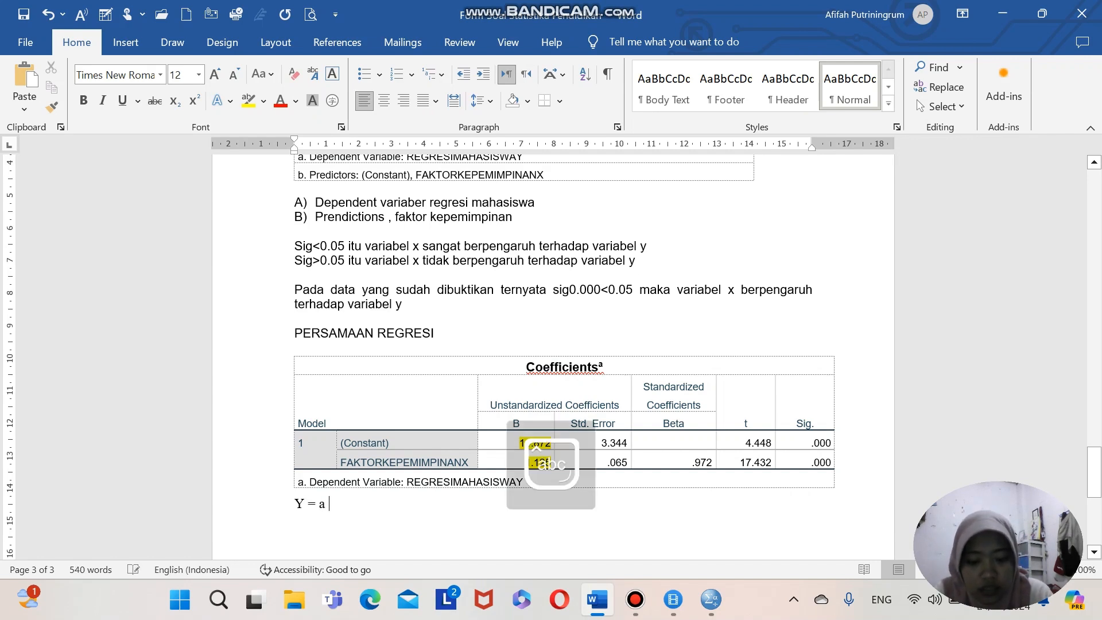
type(" +")
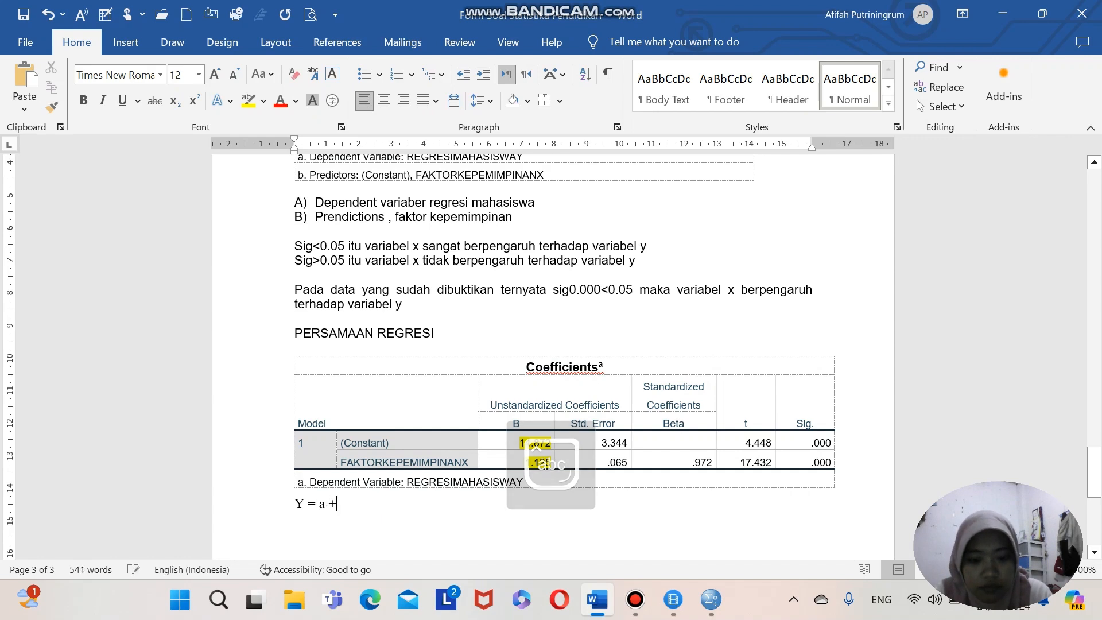
type(" b")
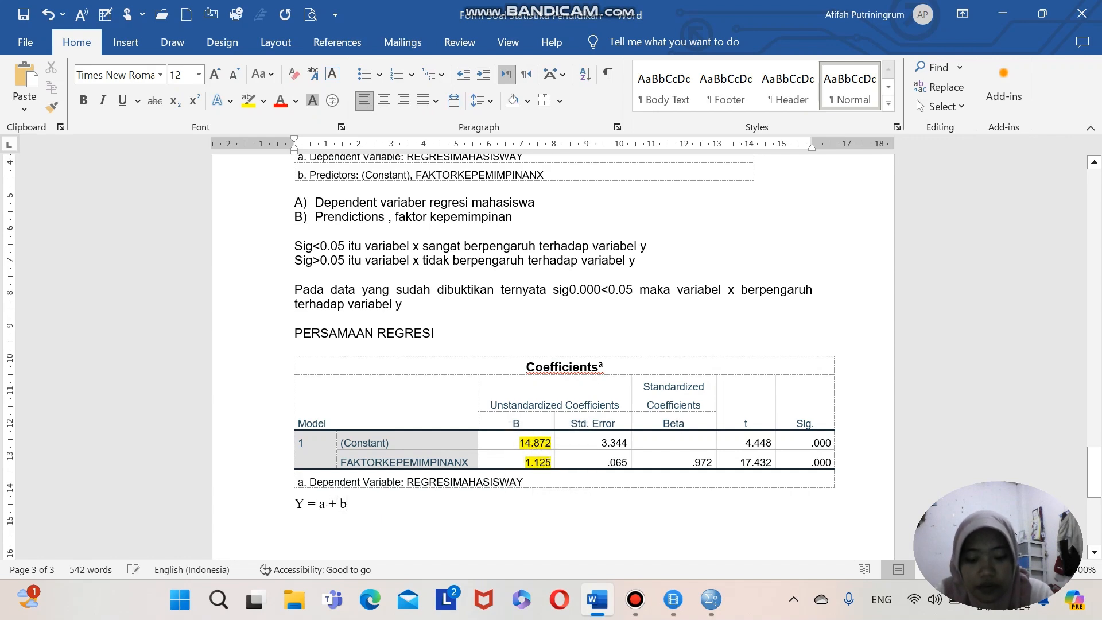
type("x")
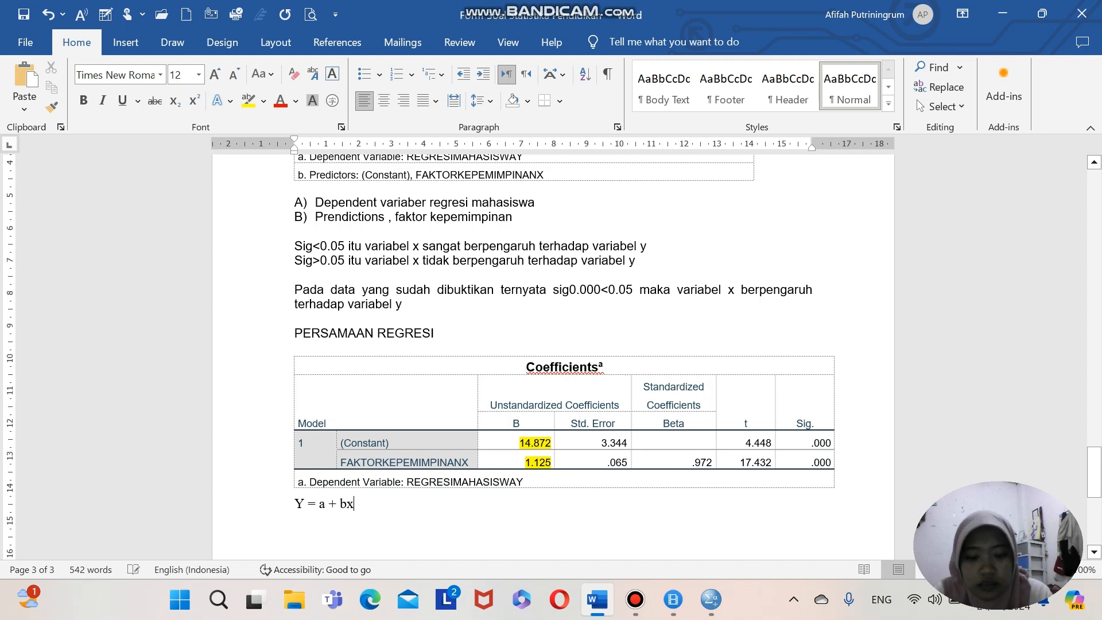
key("Return")
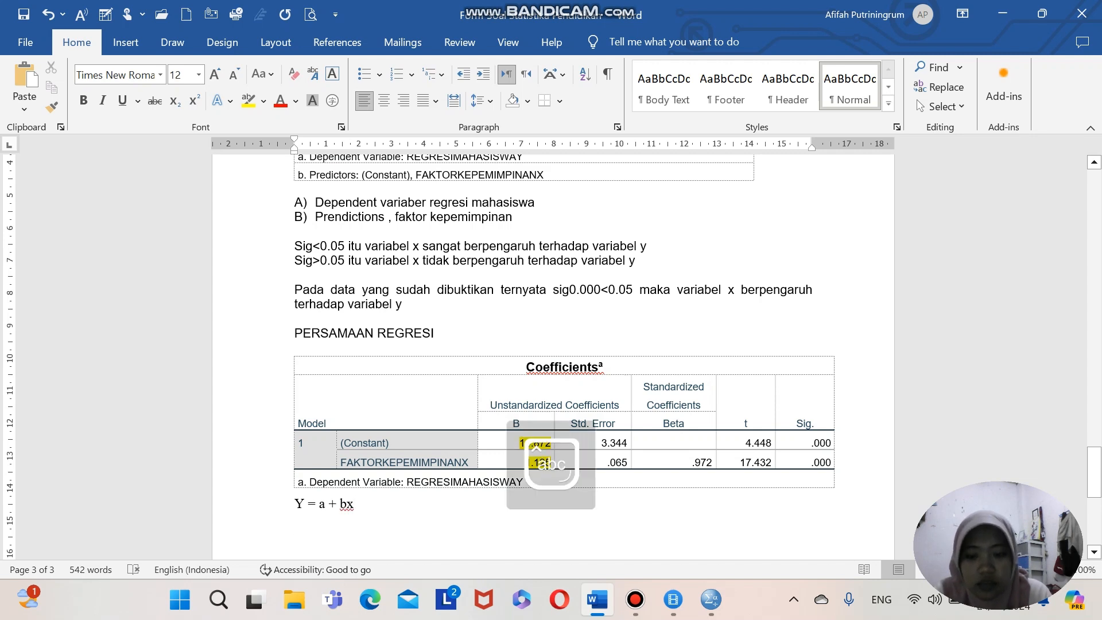
Step: Begin the numeric equation with "Y = 14.874" on the line below the general formula
key("Caps_Lock")
type("Y")
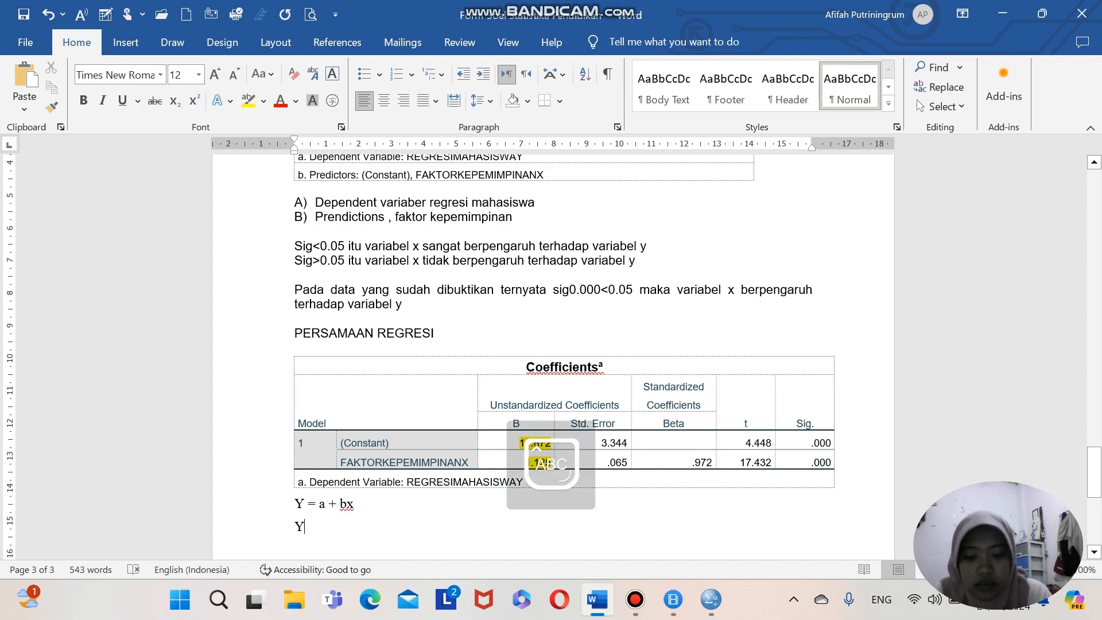
type(" =")
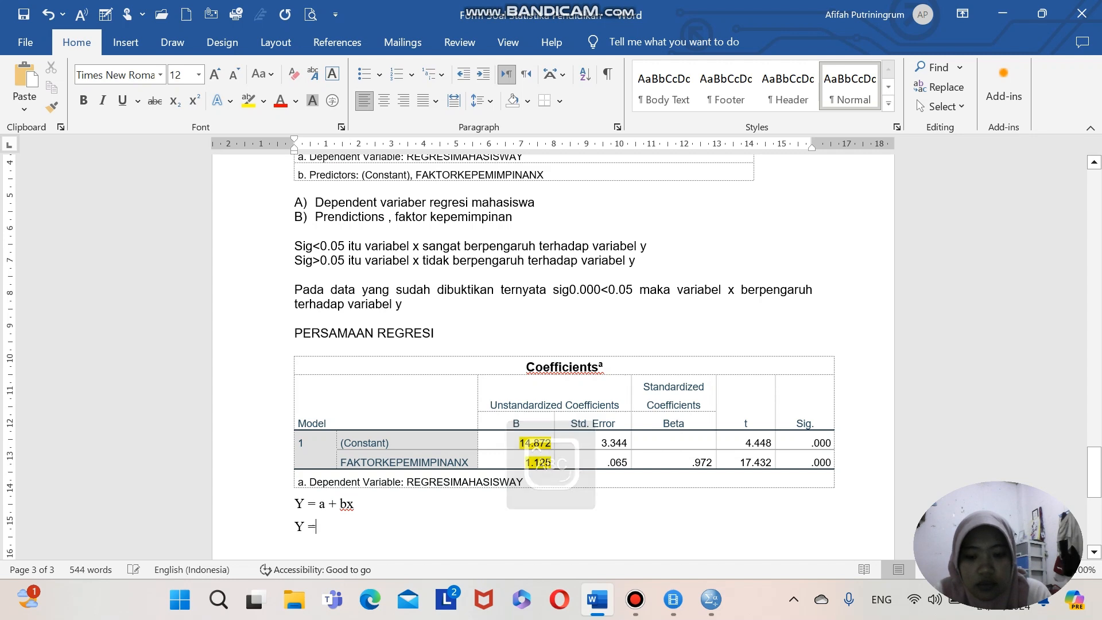
key("Caps_Lock")
type("1")
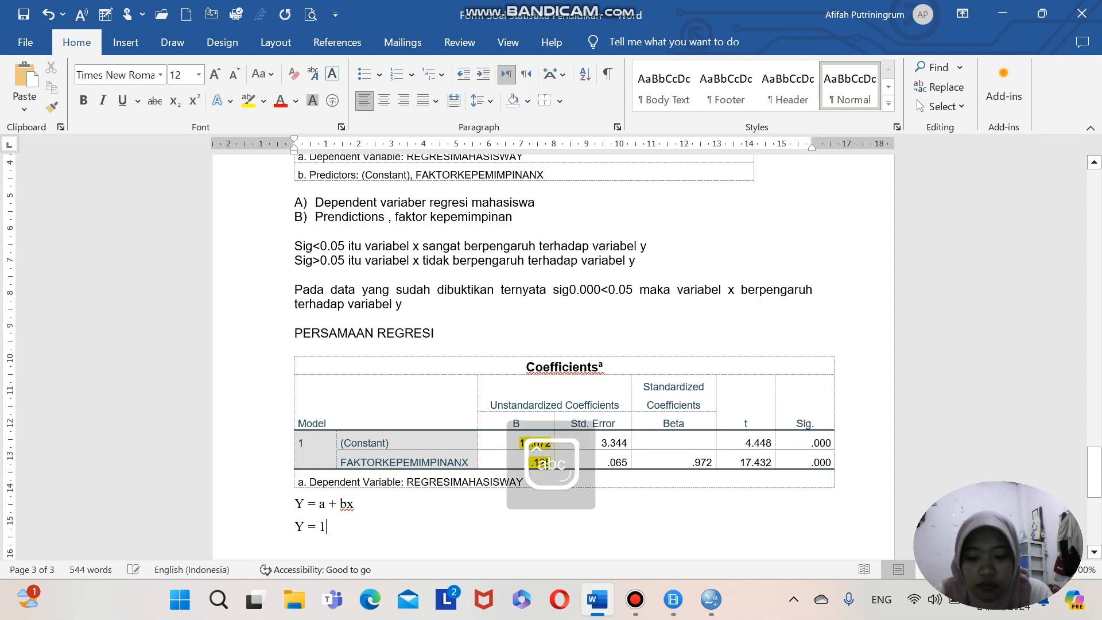
type("4")
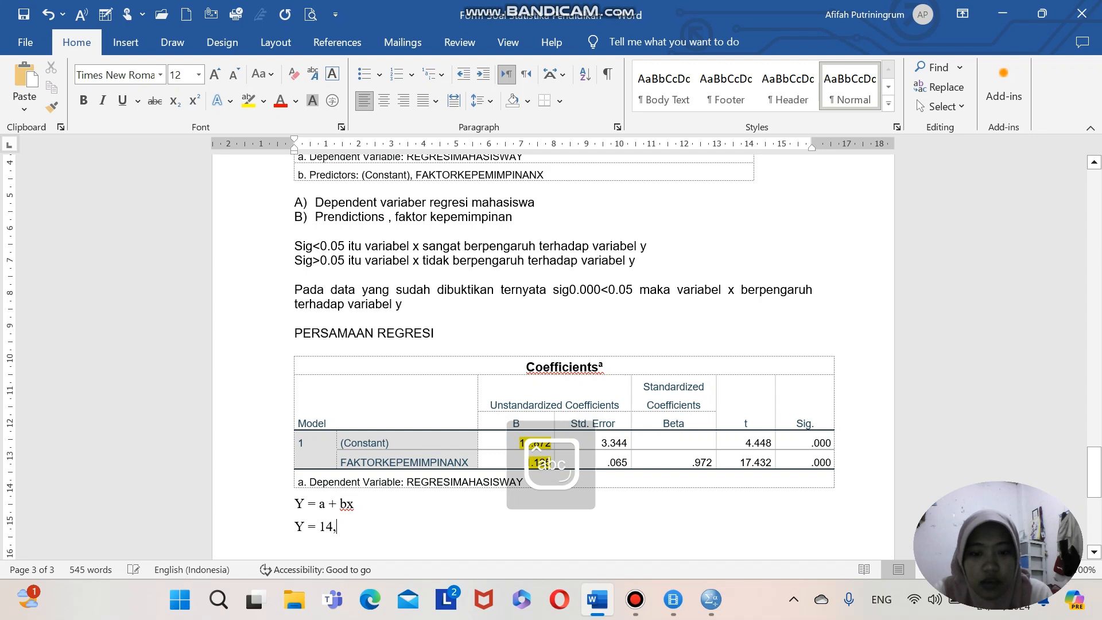
type(",")
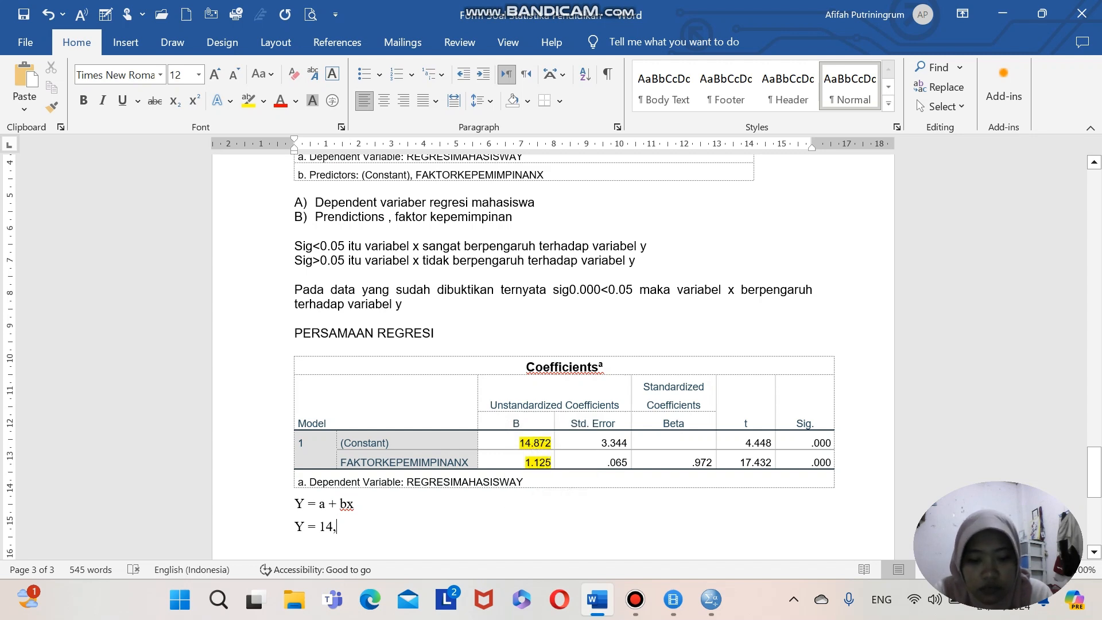
key("BackSpace")
type(".")
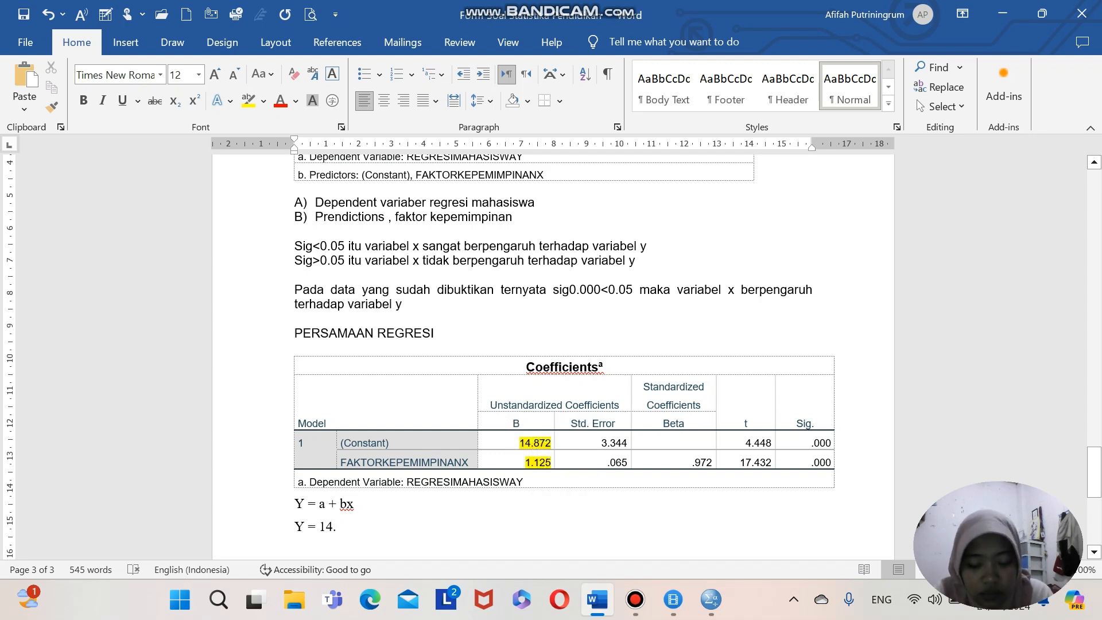
type("87")
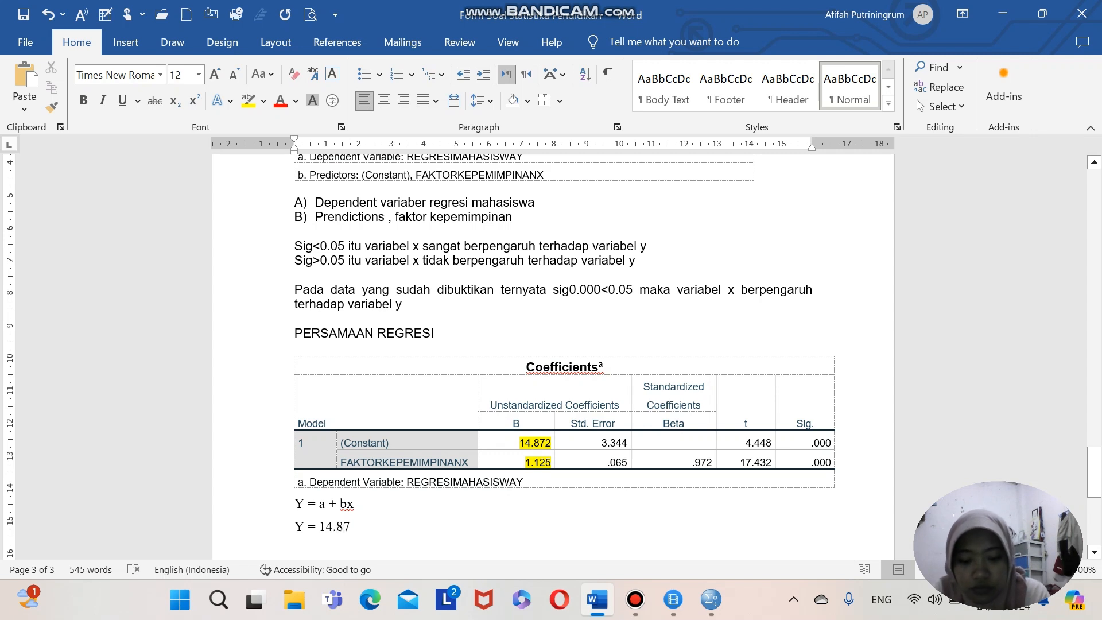
type("4")
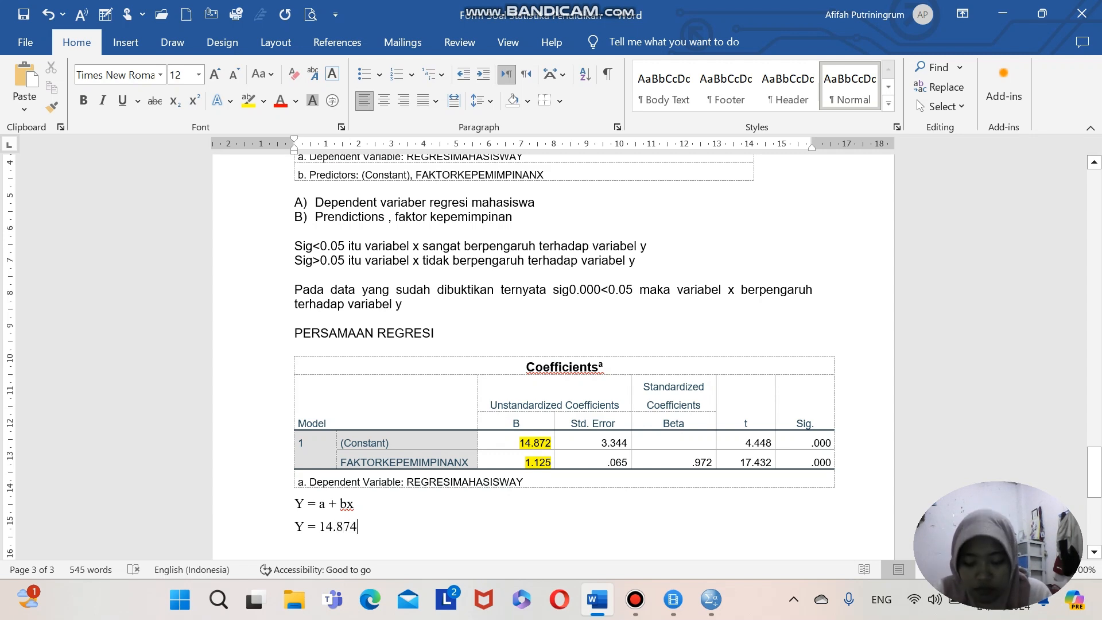
Step: Complete the numeric regression equation by adding "+1.125x"
type("+")
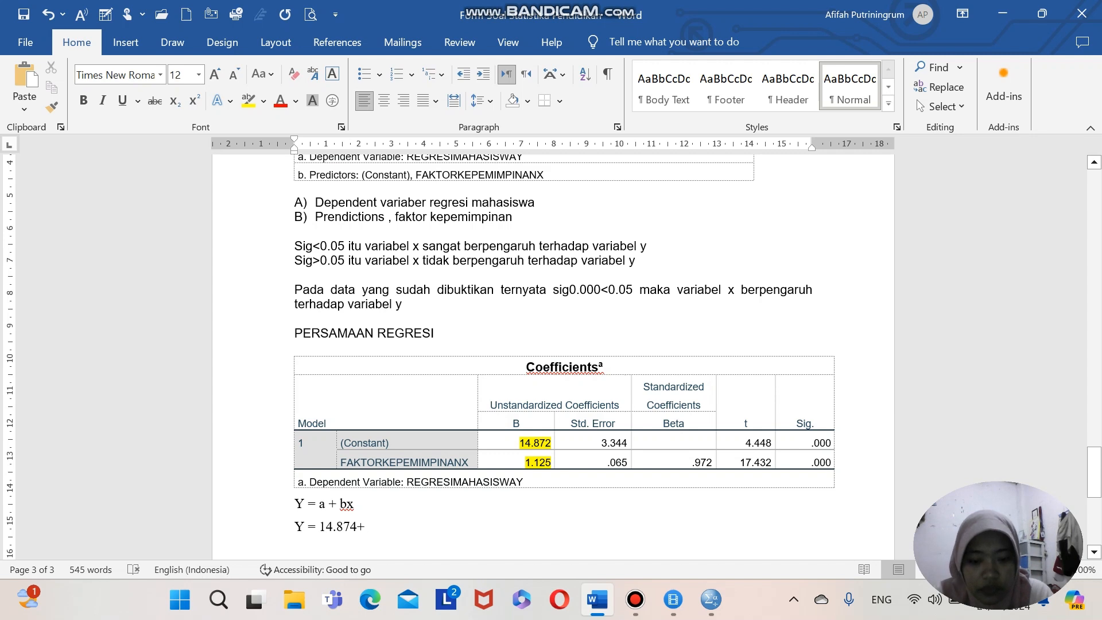
type("1")
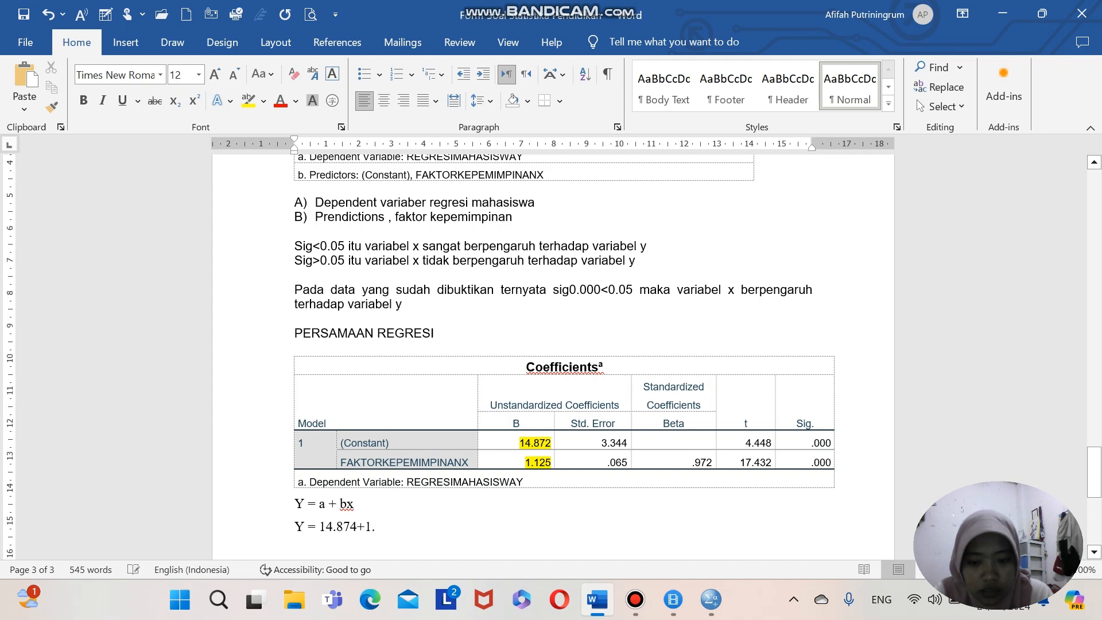
type(".12")
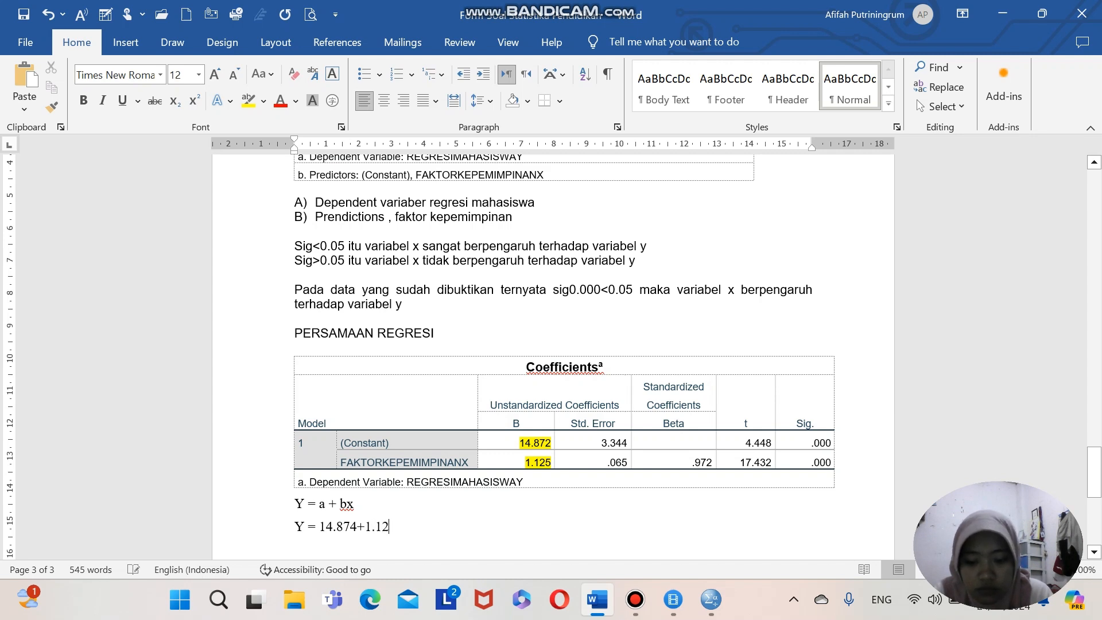
type("5")
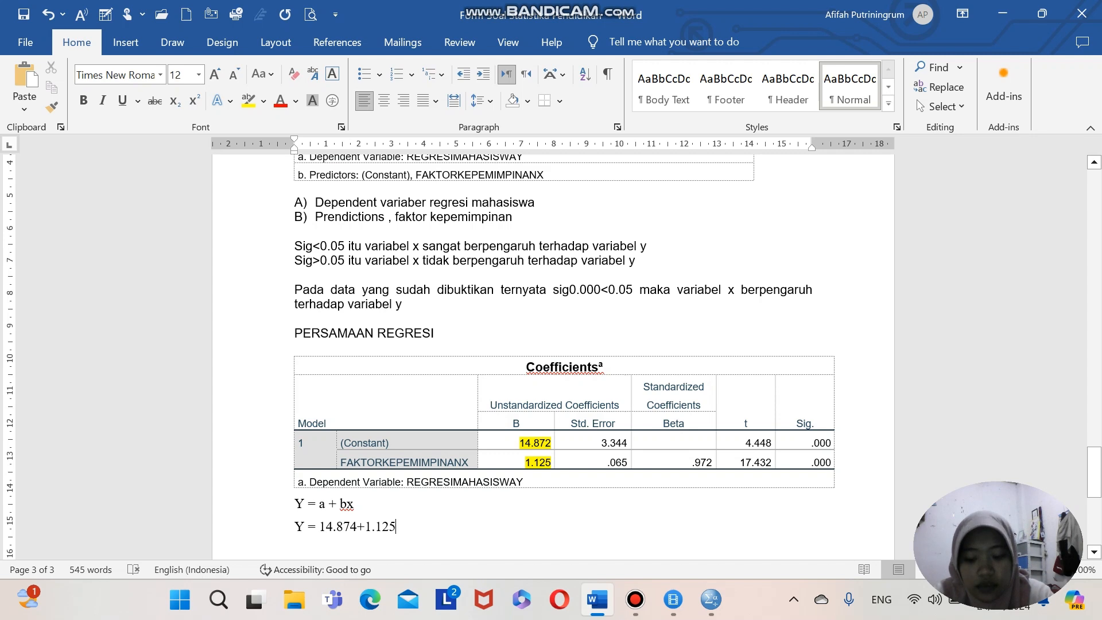
type("x")
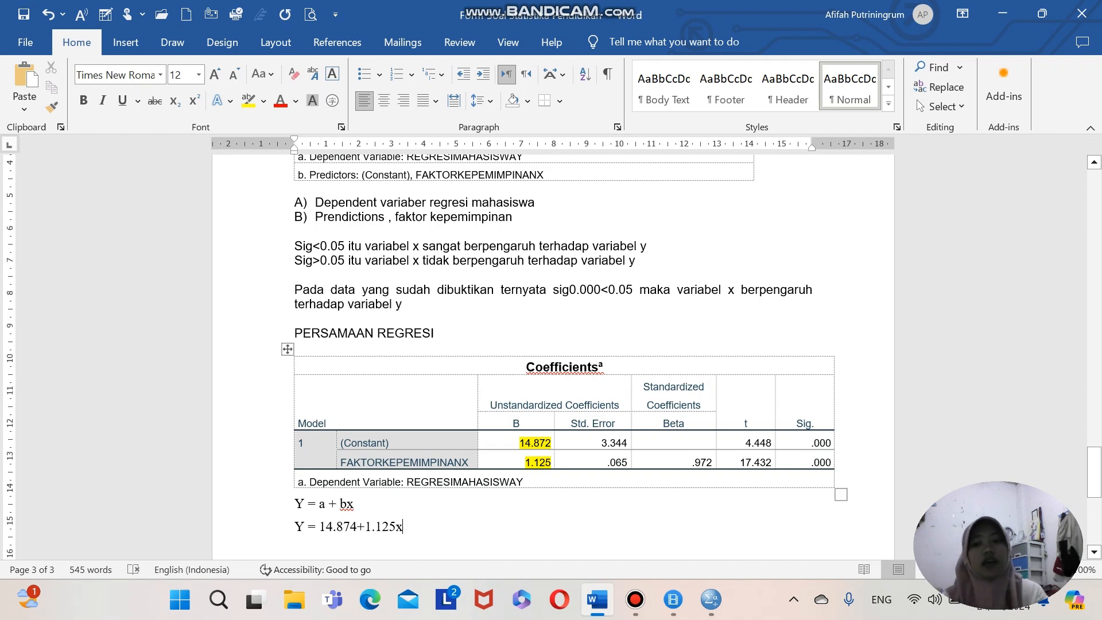
Step: Highlight the "PERSAMAAN REGRESI" heading in bright green
scroll(551, 447, "up", 1)
left_click_drag(294, 390, 441, 391)
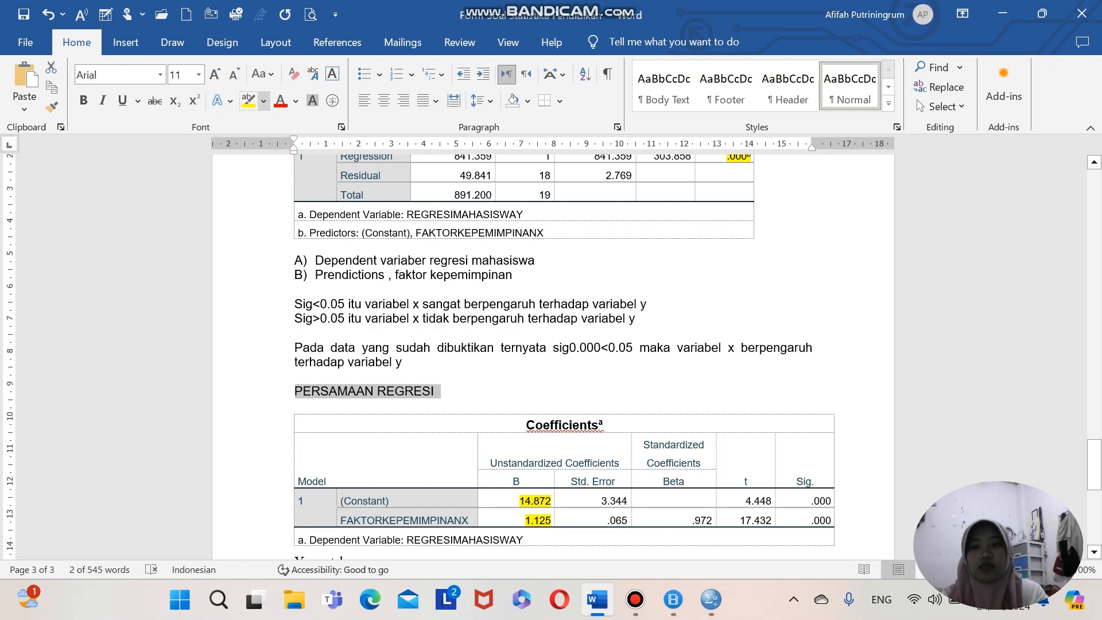
left_click(263, 101)
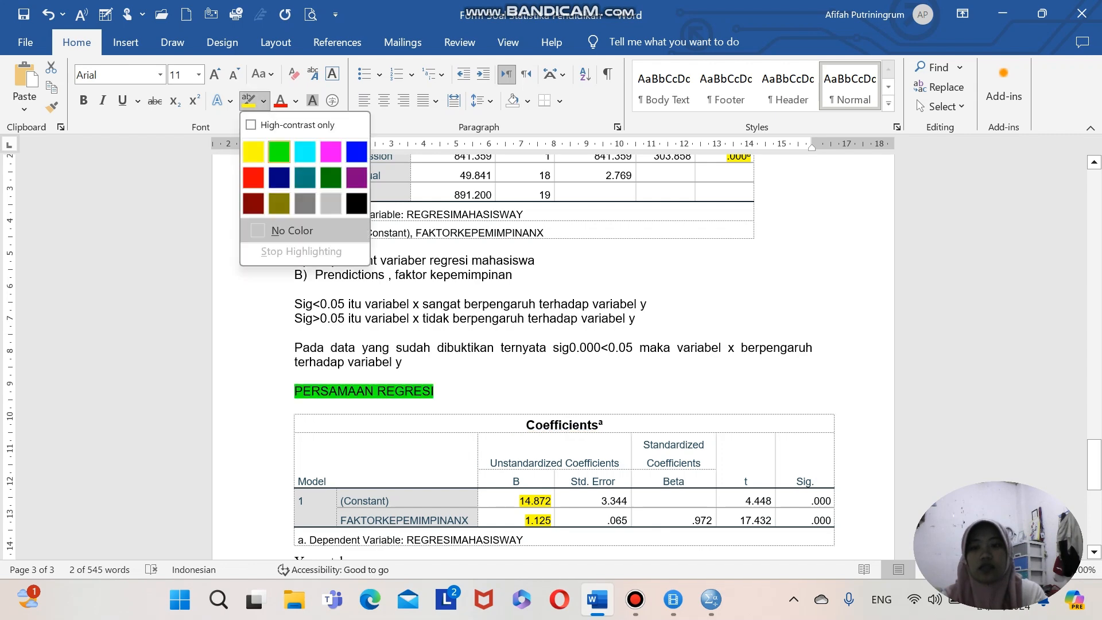
left_click(279, 151)
key("Right")
Step: Highlight the words "UJI REGRESI" in the question 3 heading in bright green
scroll(551, 344, "up", 2)
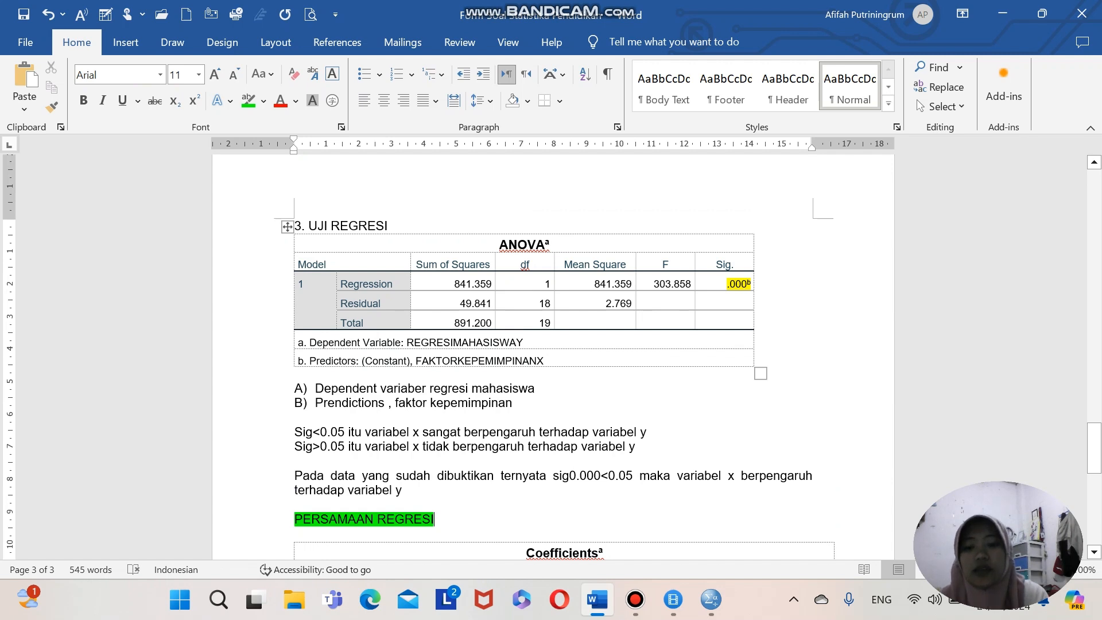
left_click_drag(309, 226, 394, 226)
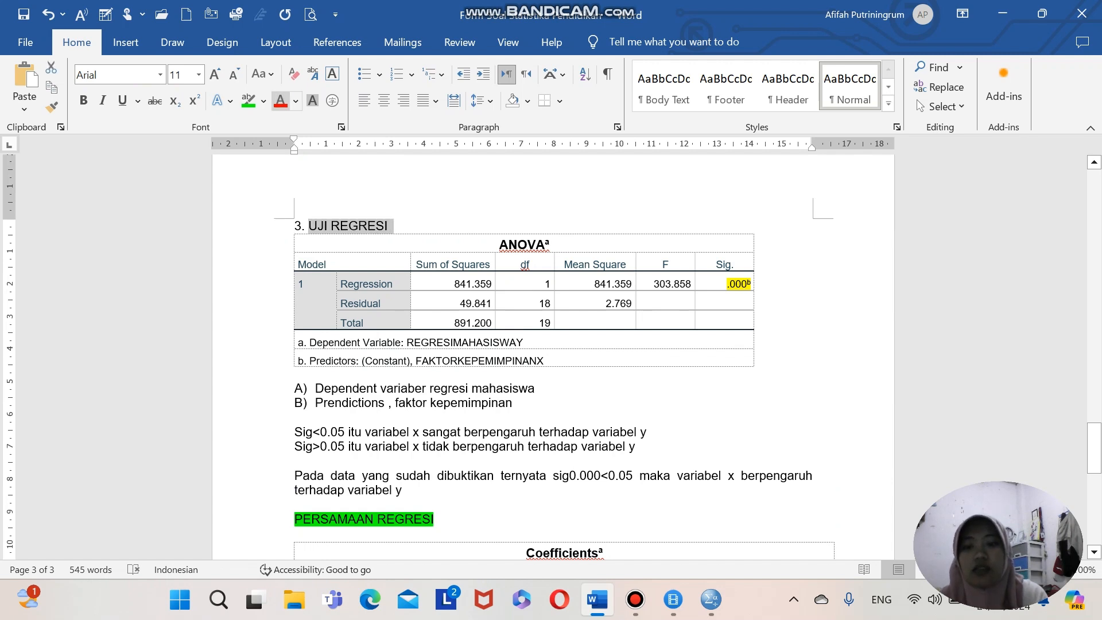
left_click(247, 100)
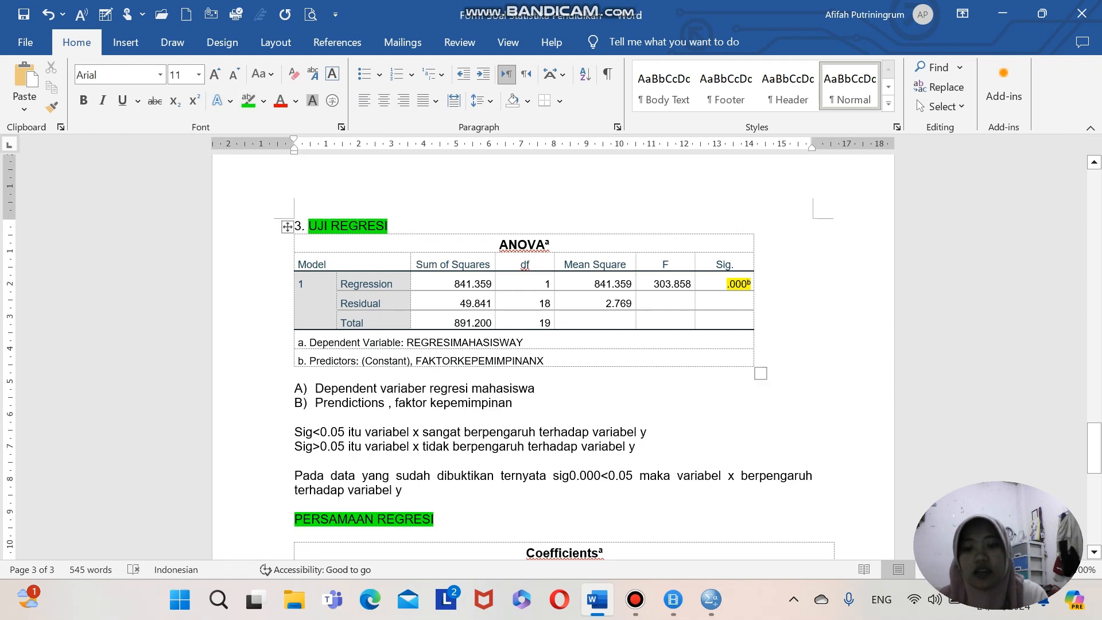
scroll(551, 402, "down", 1)
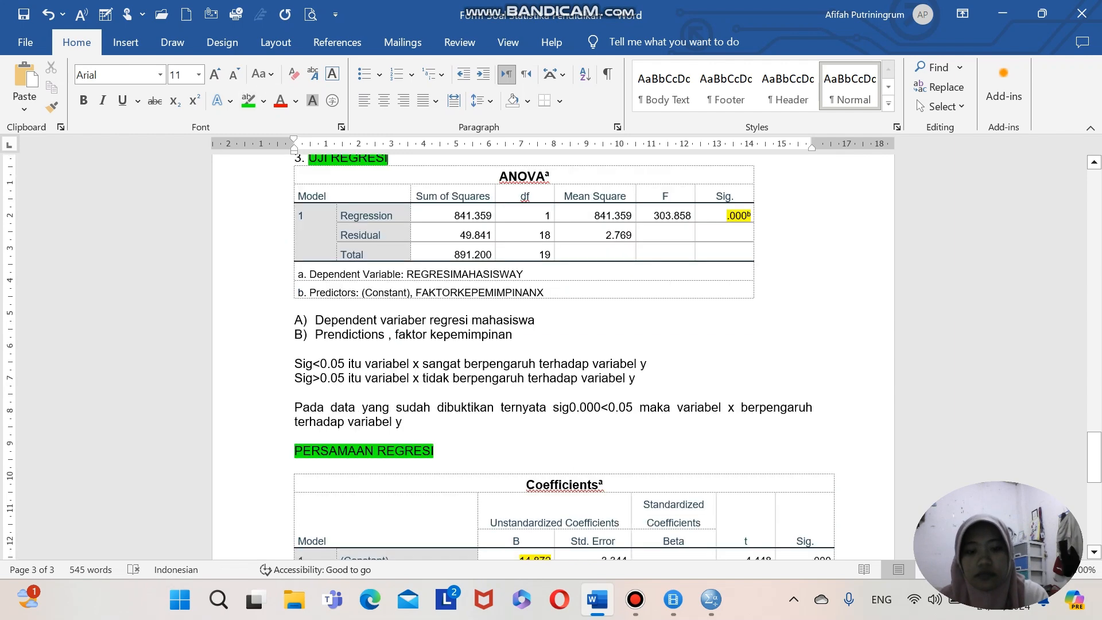
Step: Highlight "sig0.000<0.05 maka variabel x berpengaruh terhadap variabel y" in the question 3 conclusion in bright green
left_click_drag(553, 407, 408, 421)
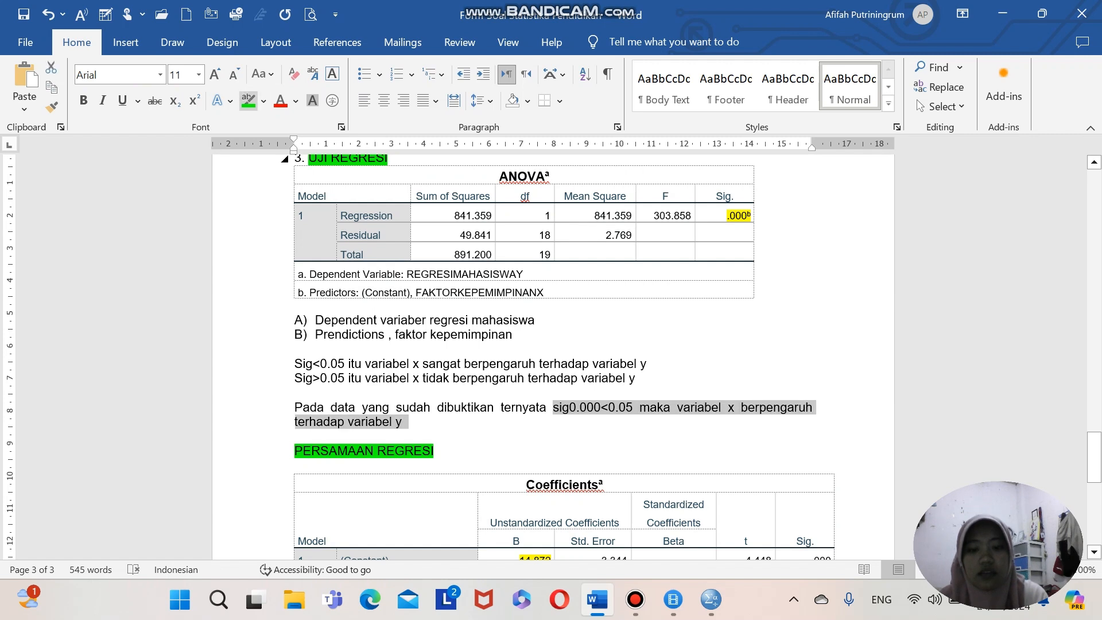
left_click(248, 100)
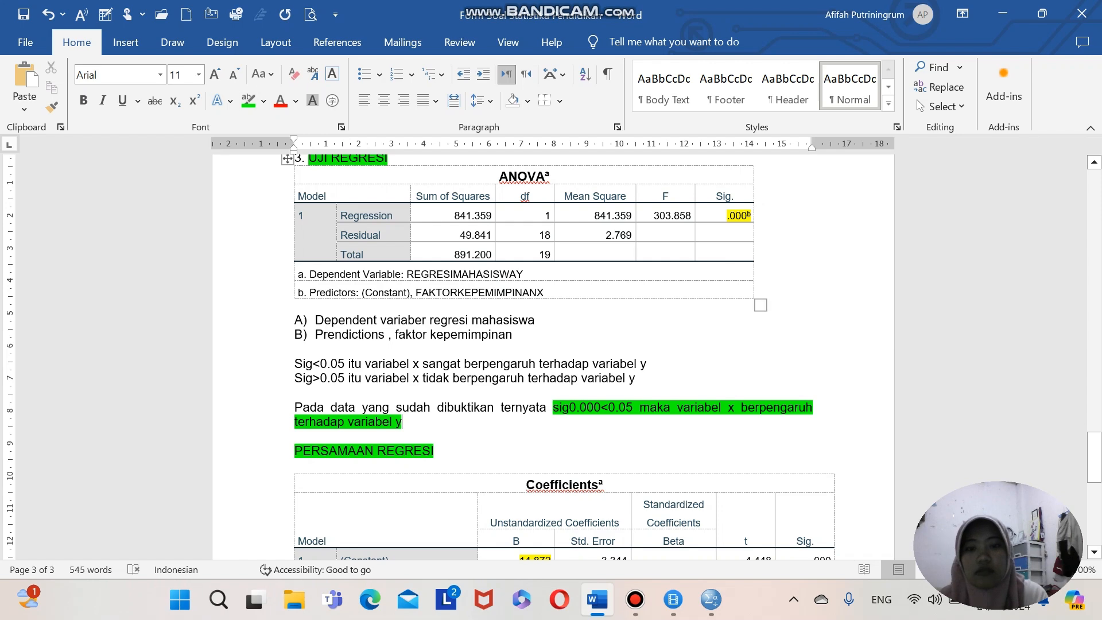
Step: Add the heading text "UJI ANOVA" beside number 2 above the ANOVA table and highlight those words in bright green
scroll(552, 355, "up", 3)
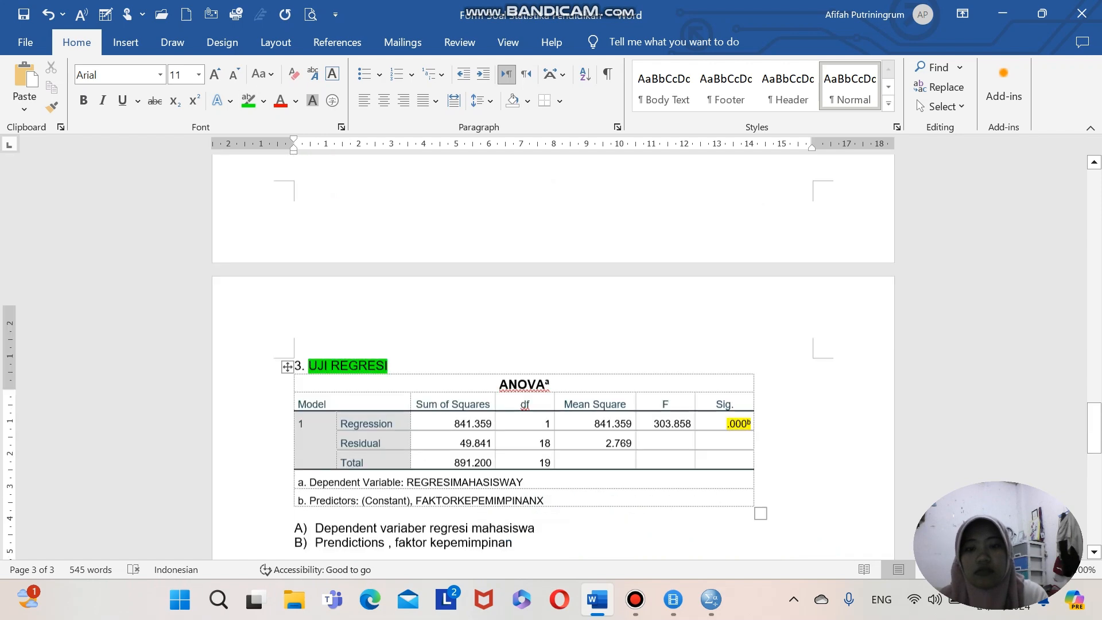
scroll(552, 355, "up", 12)
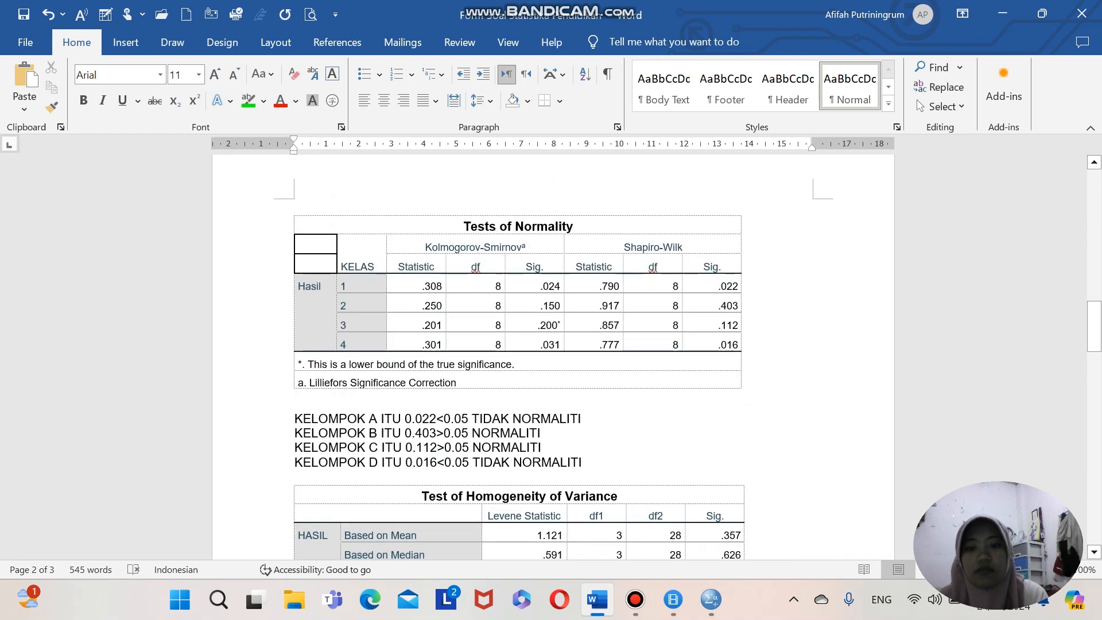
scroll(552, 355, "down", 5)
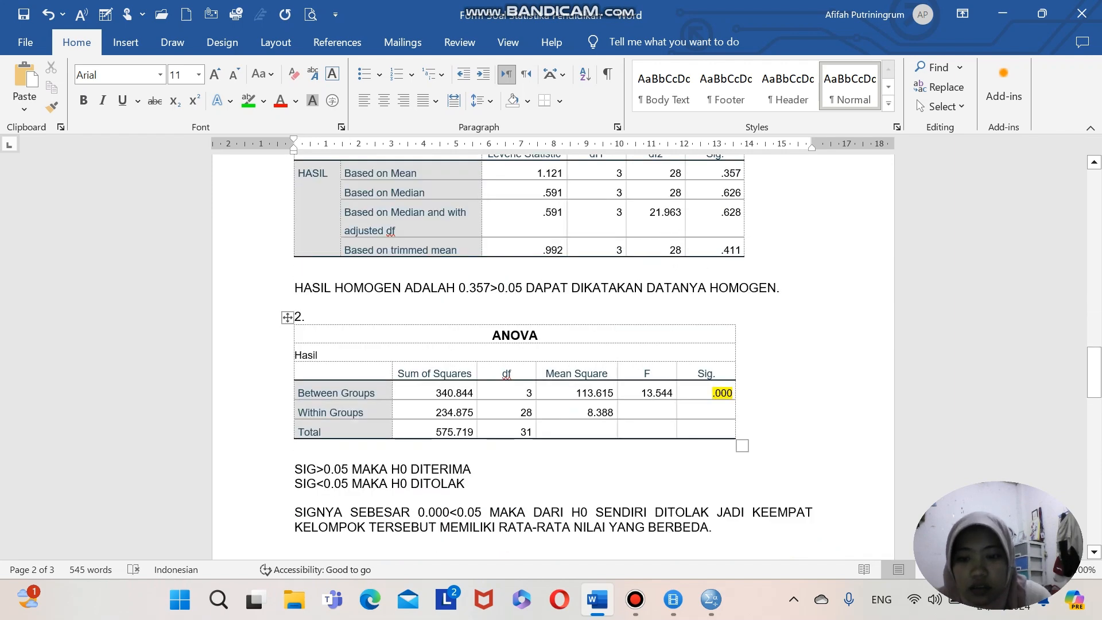
left_click(308, 317)
type("uji")
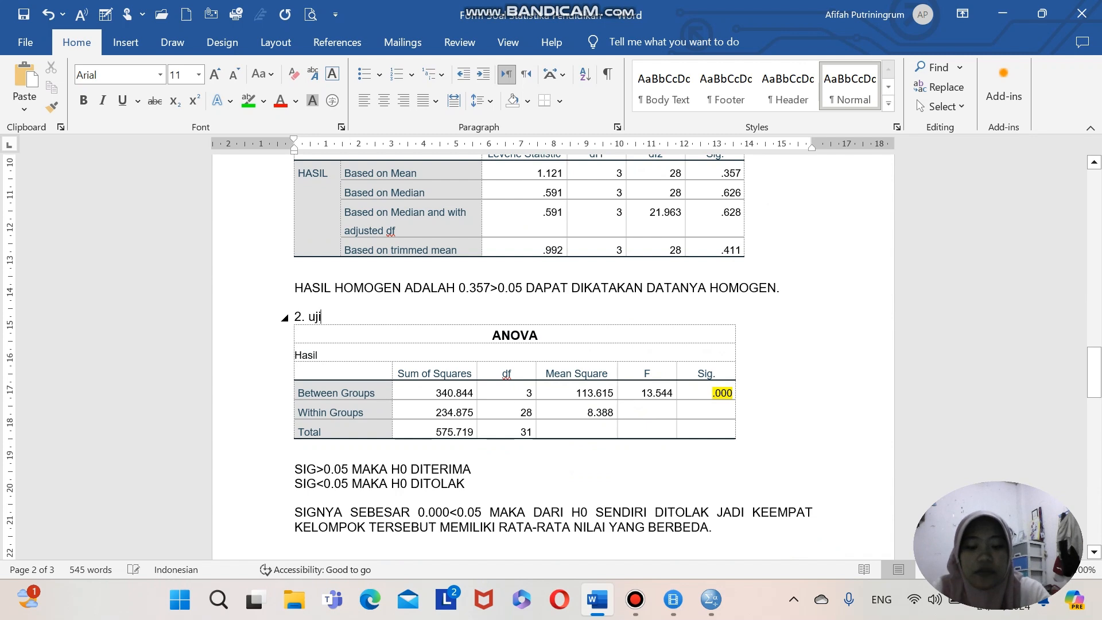
key("BackSpace")
key("Caps_Lock")
type("U")
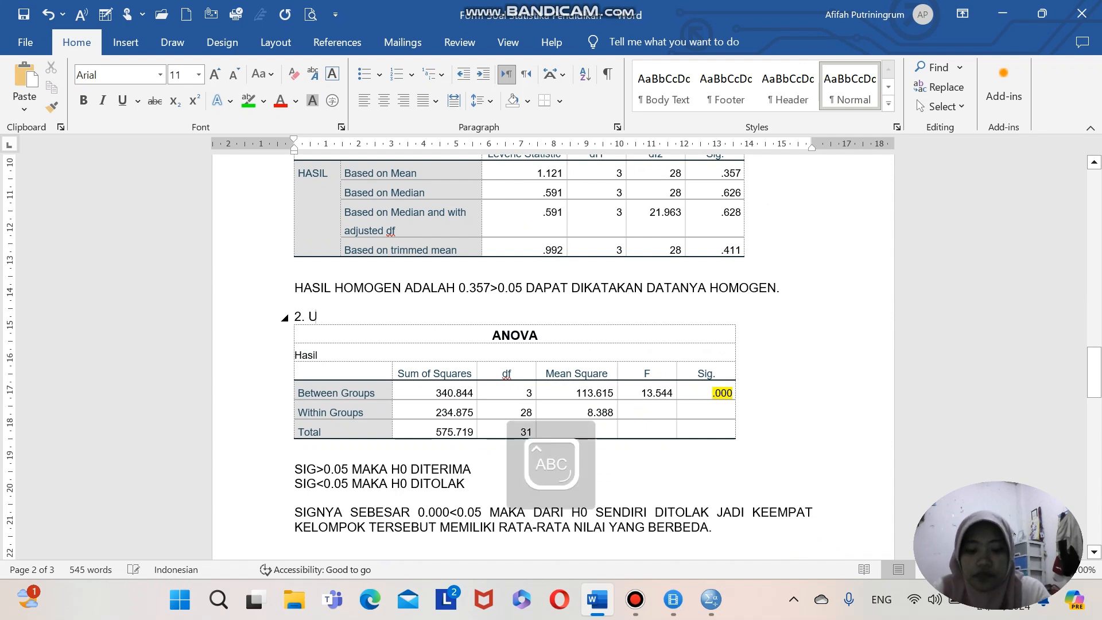
type("JI ANOVA")
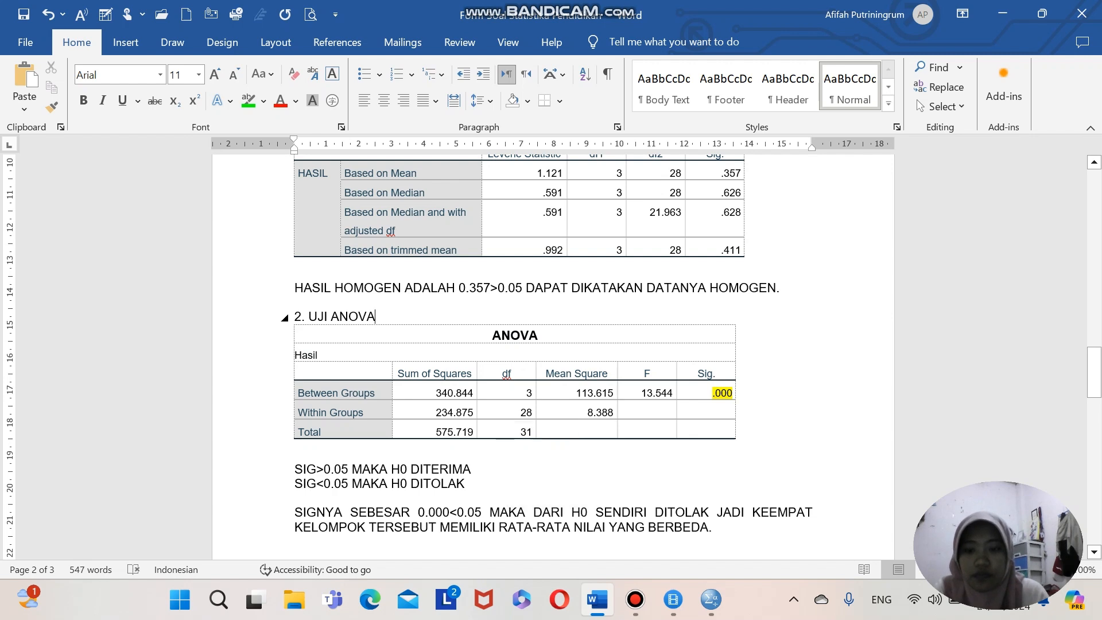
left_click_drag(308, 317, 379, 317)
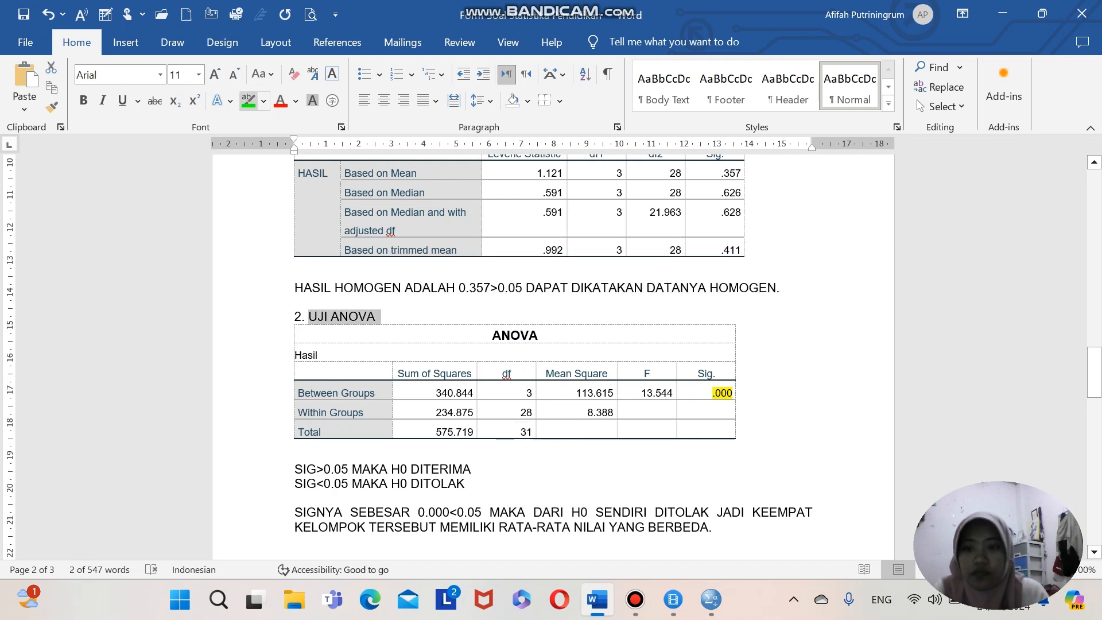
left_click(248, 101)
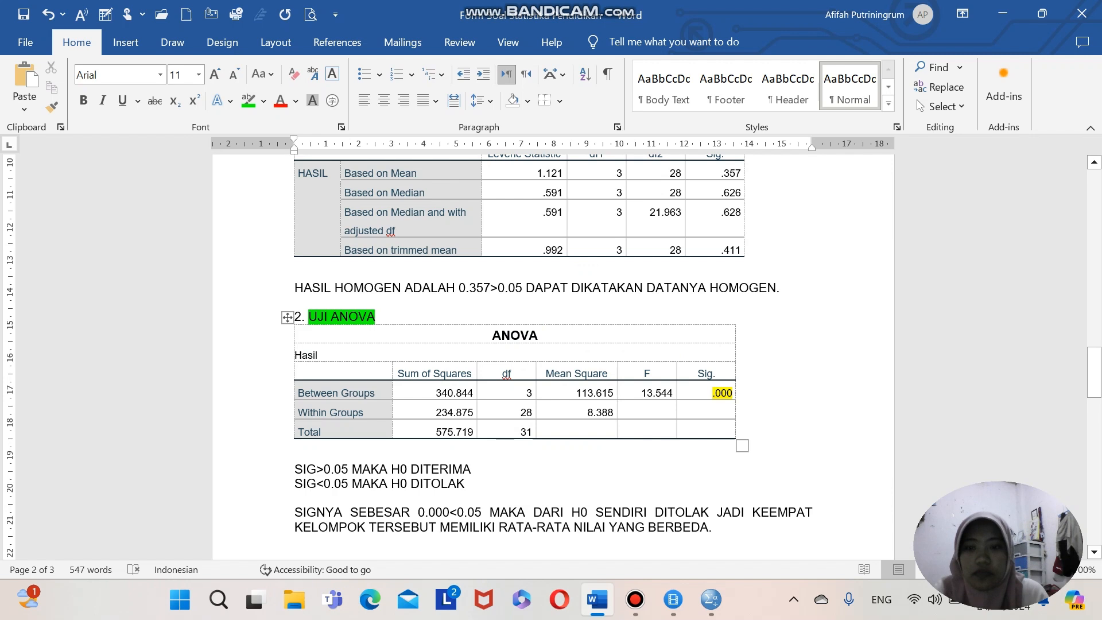
Step: Highlight the question 2 conclusion paragraph beginning "SIGNYA SEBESAR 0.000<0.05" in bright green
scroll(286, 401, "down", 3)
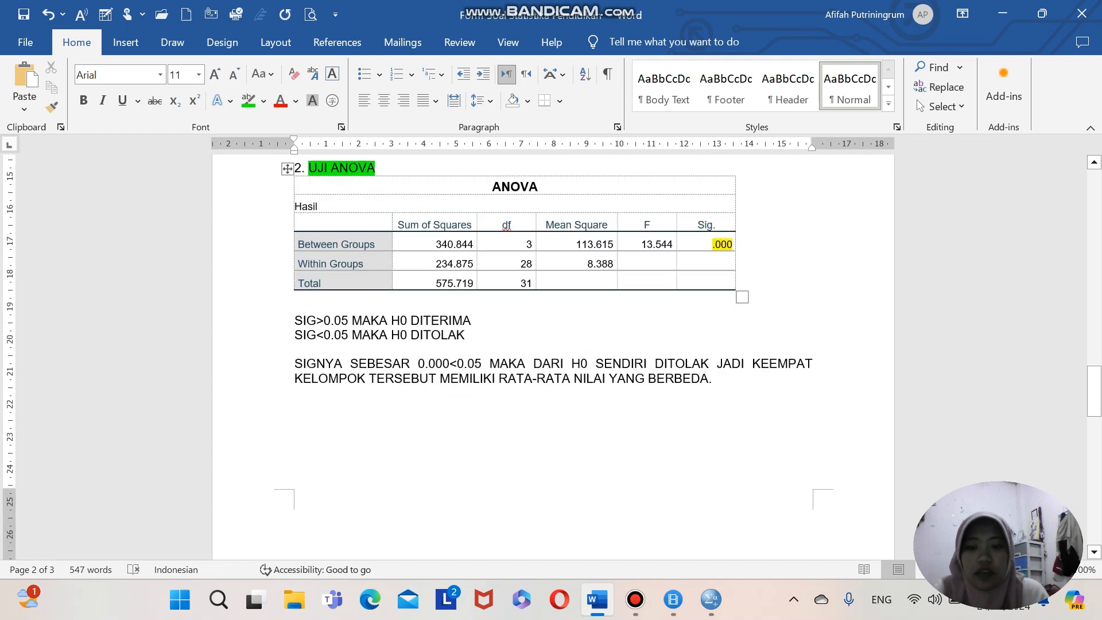
left_click_drag(294, 363, 718, 378)
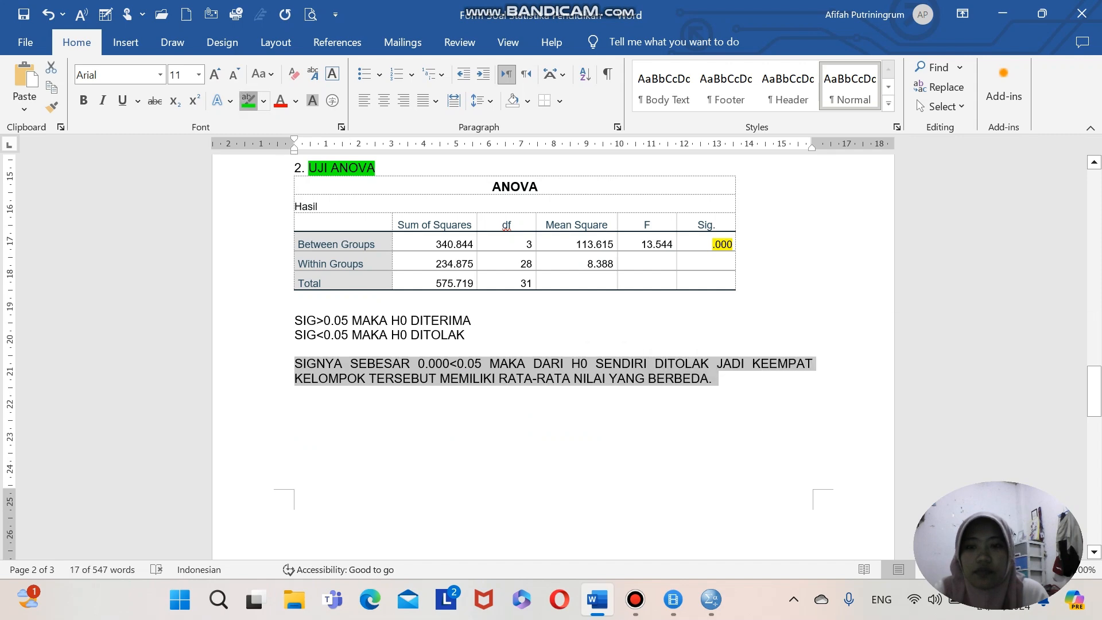
left_click(248, 100)
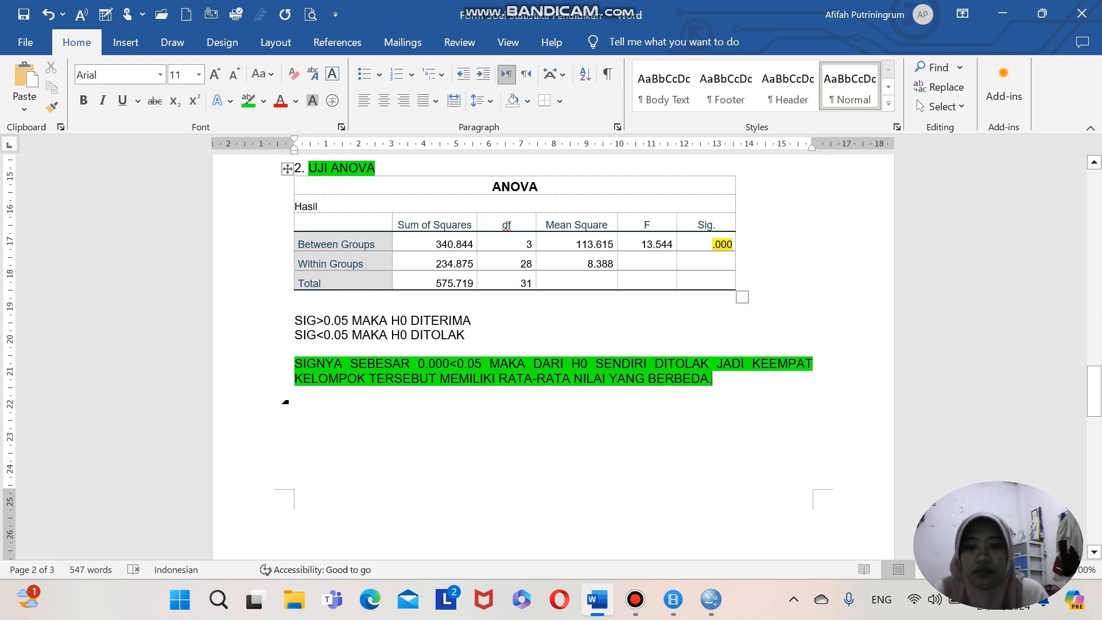
Step: Add the numbered heading "1. UJI NORMALITY" directly above the Tests of Normality table
scroll(551, 356, "up", 7)
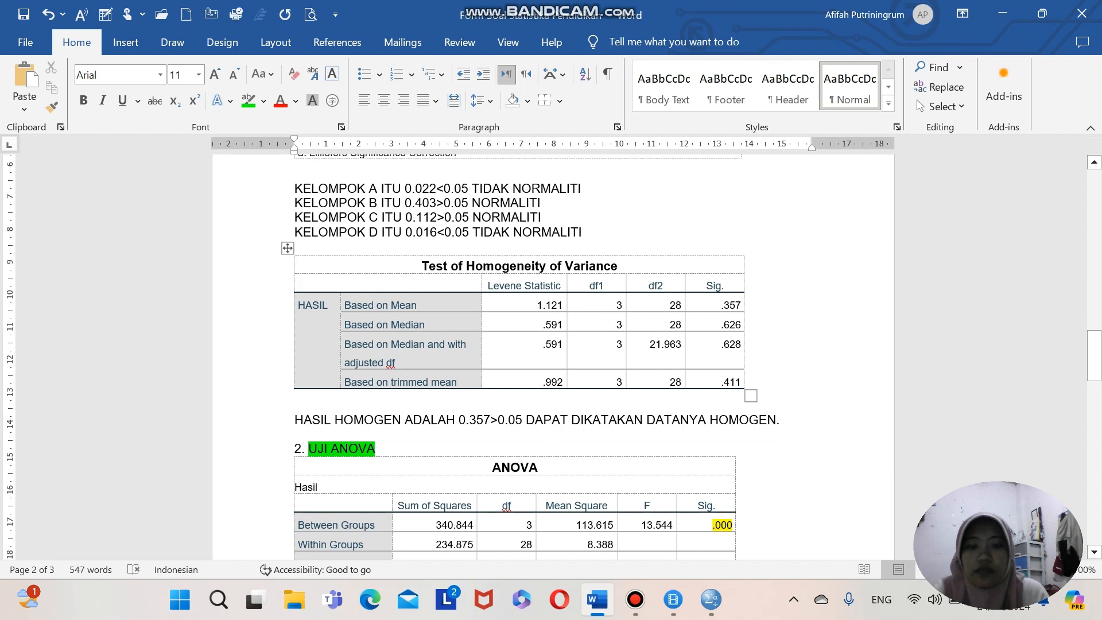
scroll(551, 356, "up", 4)
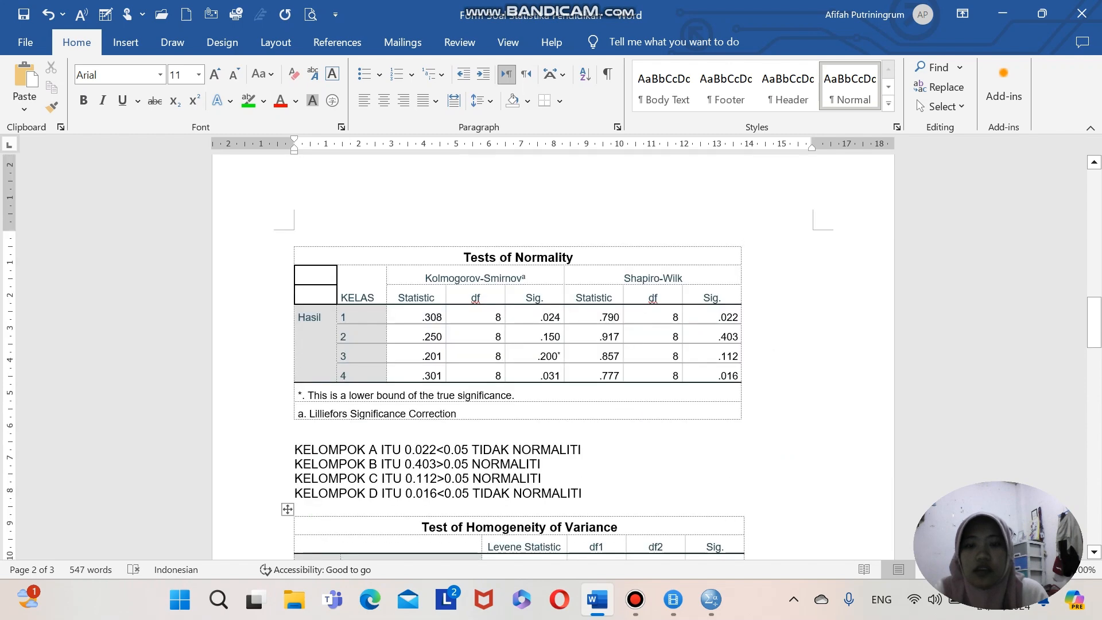
left_click(295, 431)
type("1.")
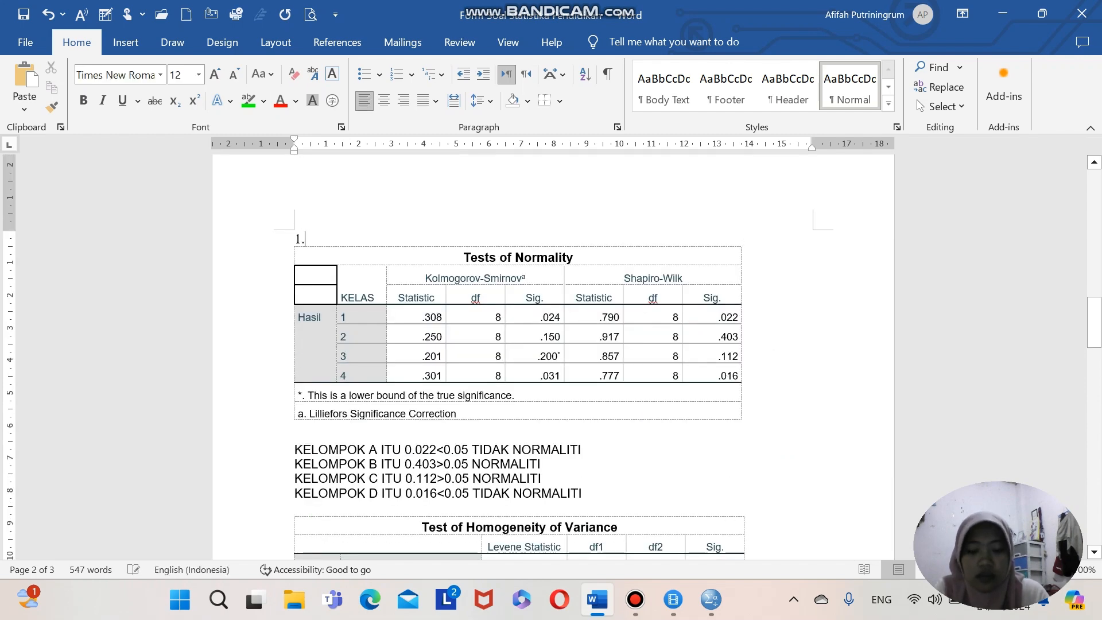
type(" UJI ")
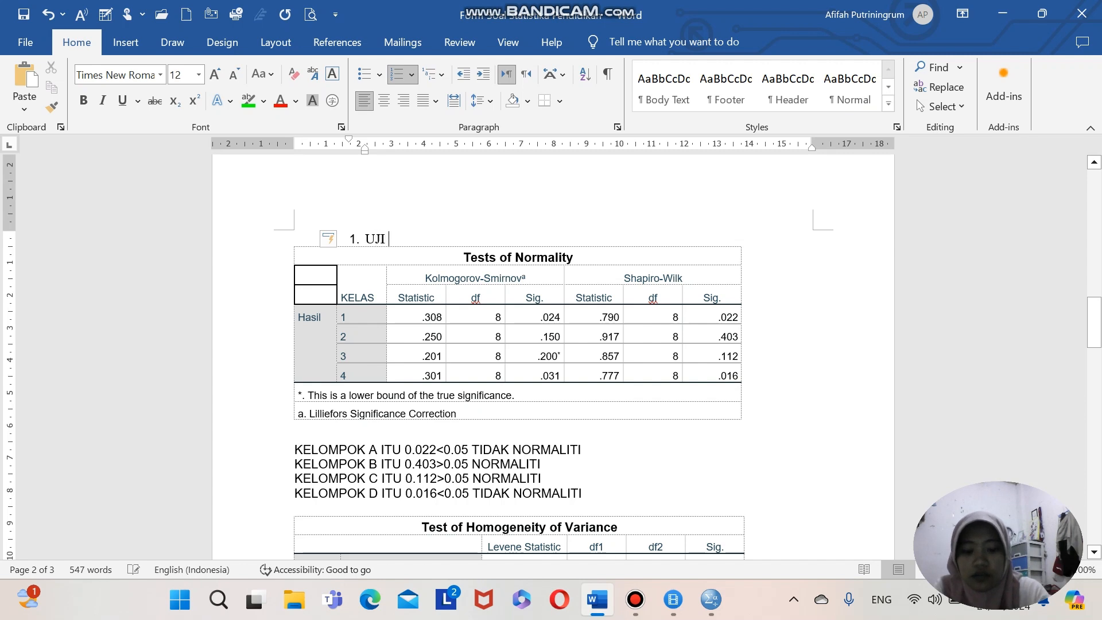
type("NORMA")
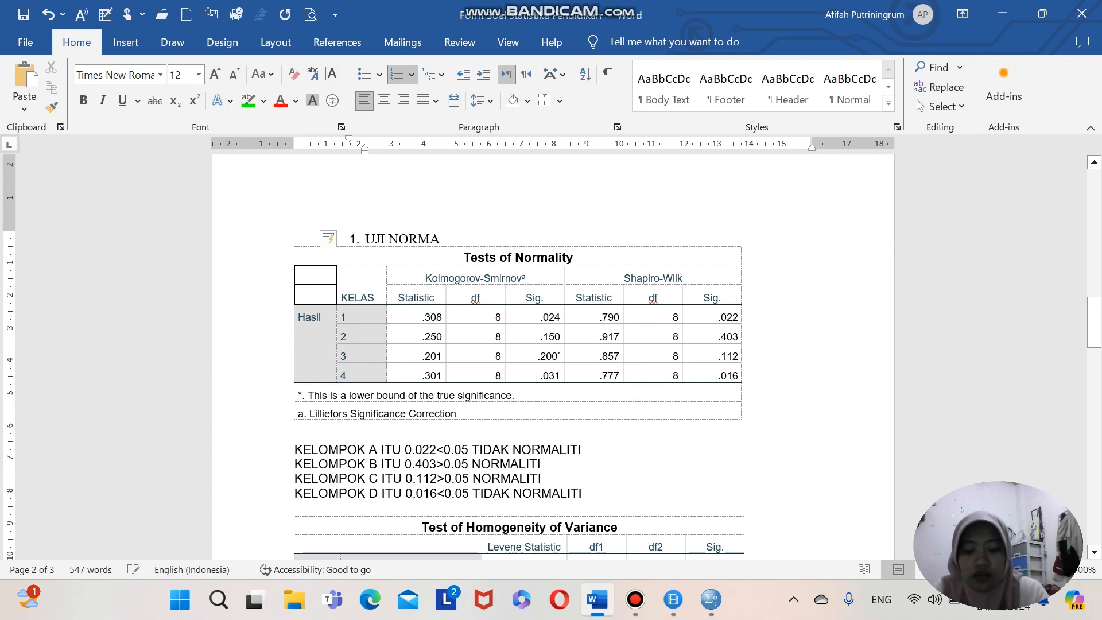
type("LY")
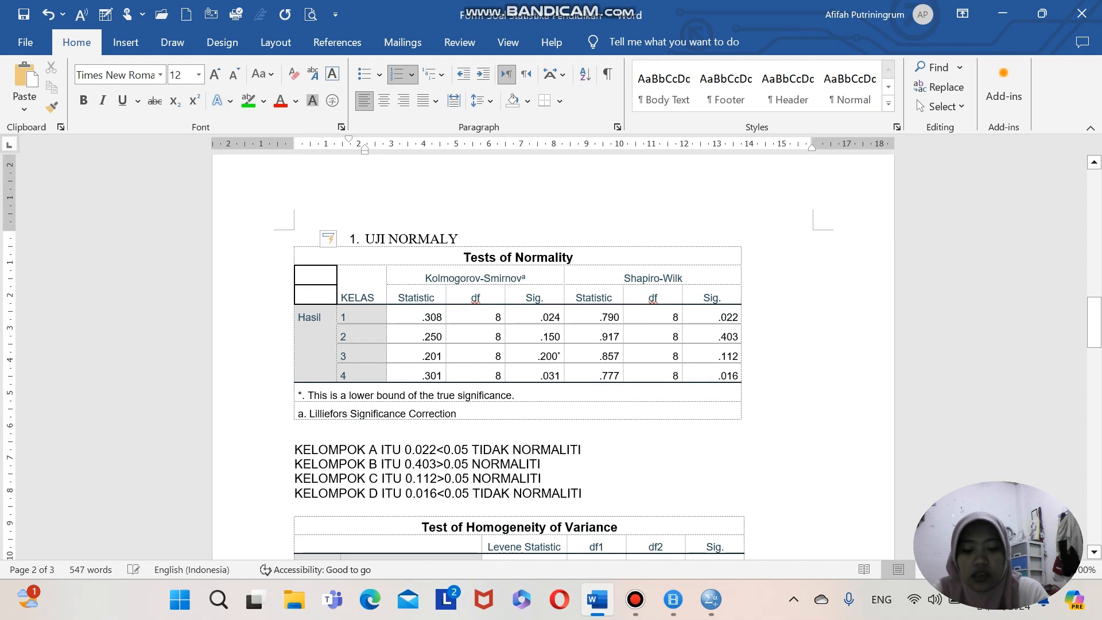
key("BackSpace")
type("ITY")
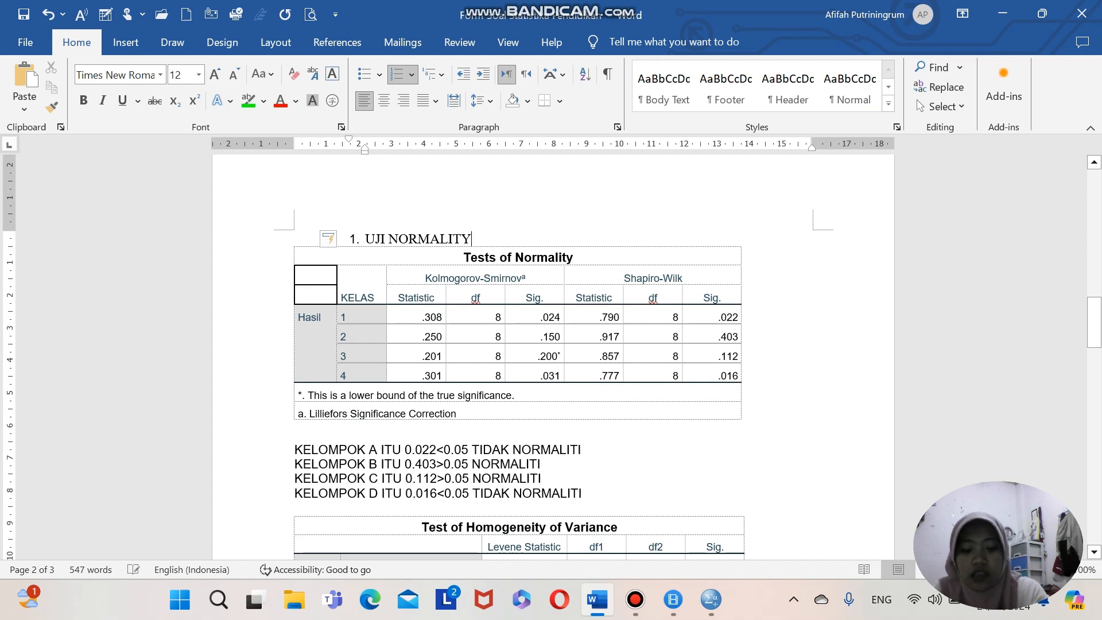
Step: Highlight the "UJI NORMALITY" heading in bright green
key("ctrl+shift+Left")
key("ctrl+shift+Left")
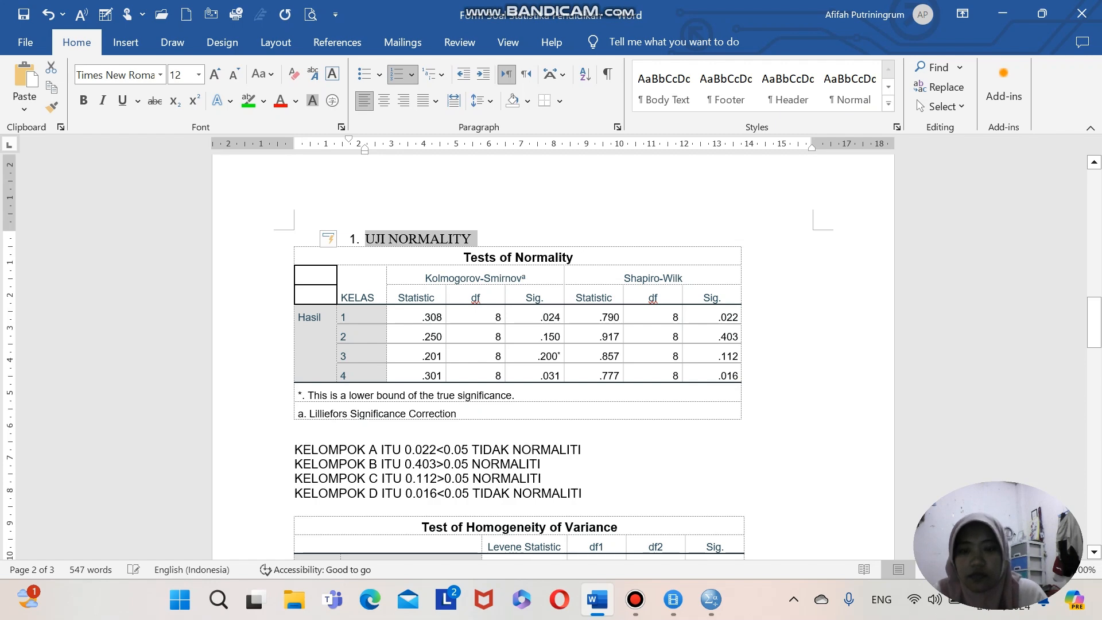
left_click(248, 101)
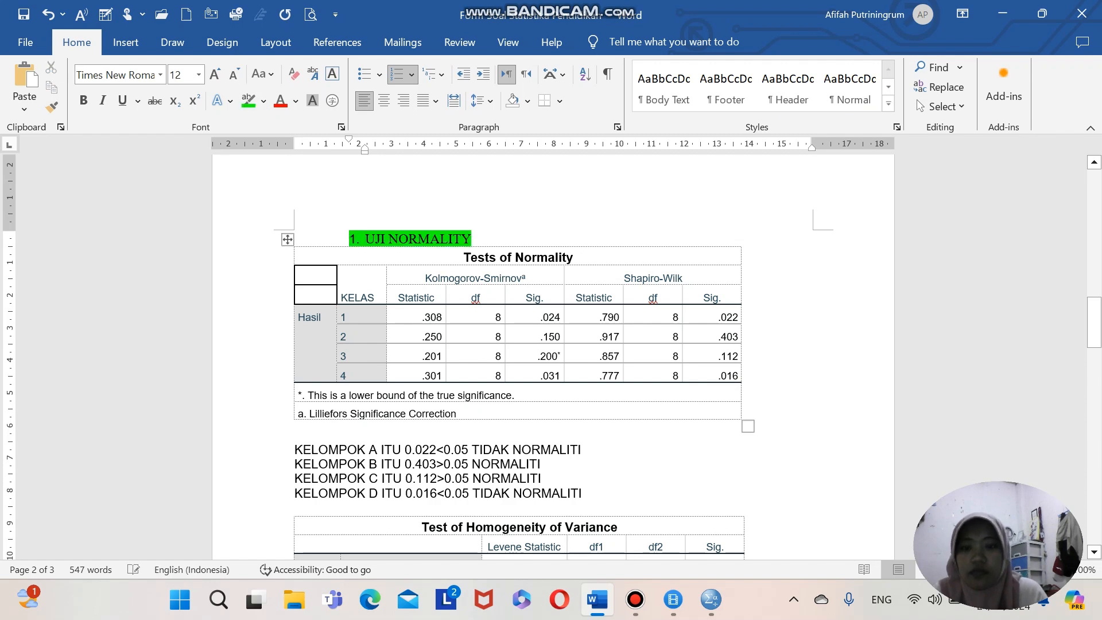
Step: Turn the four KELOMPOK A to D result lines into a bulleted list and highlight them in yellow
scroll(551, 344, "down", 2)
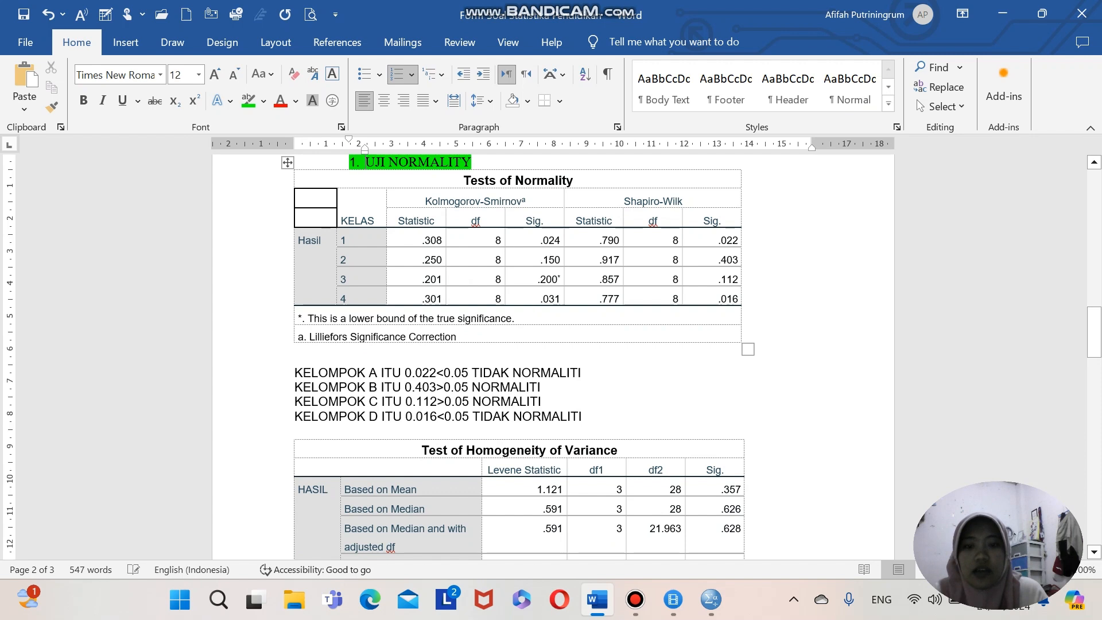
left_click_drag(294, 373, 585, 417)
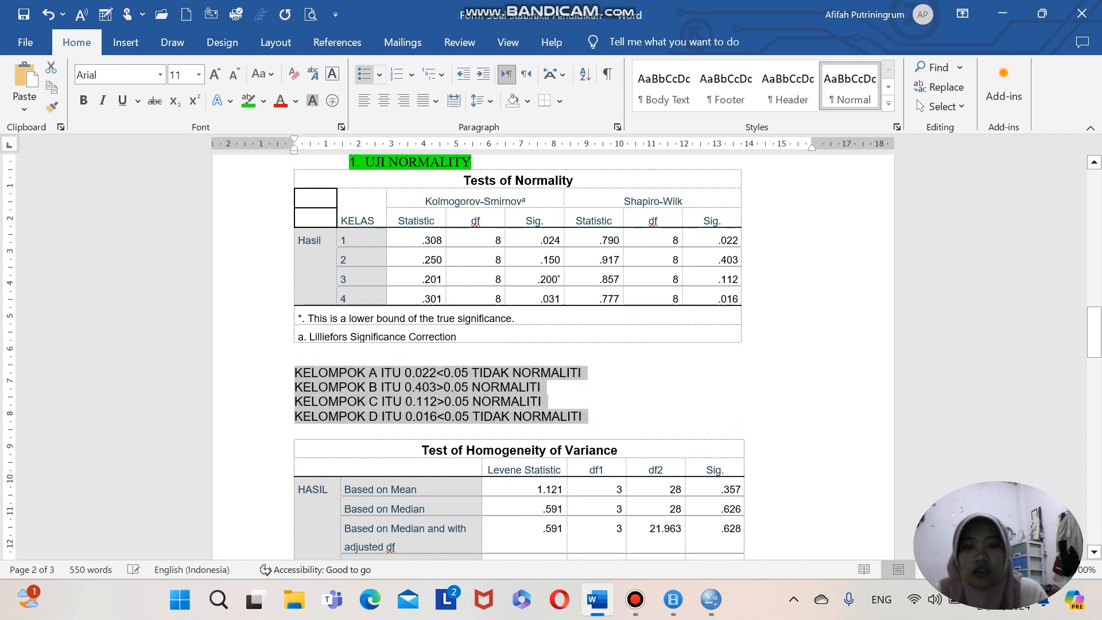
left_click(364, 74)
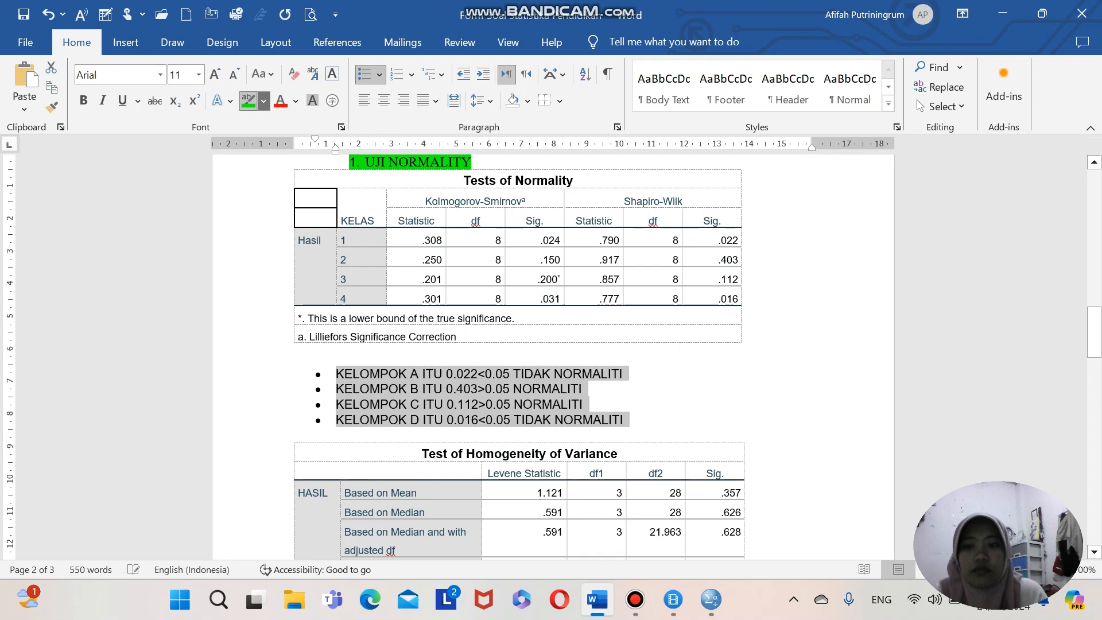
left_click(264, 101)
left_click(253, 152)
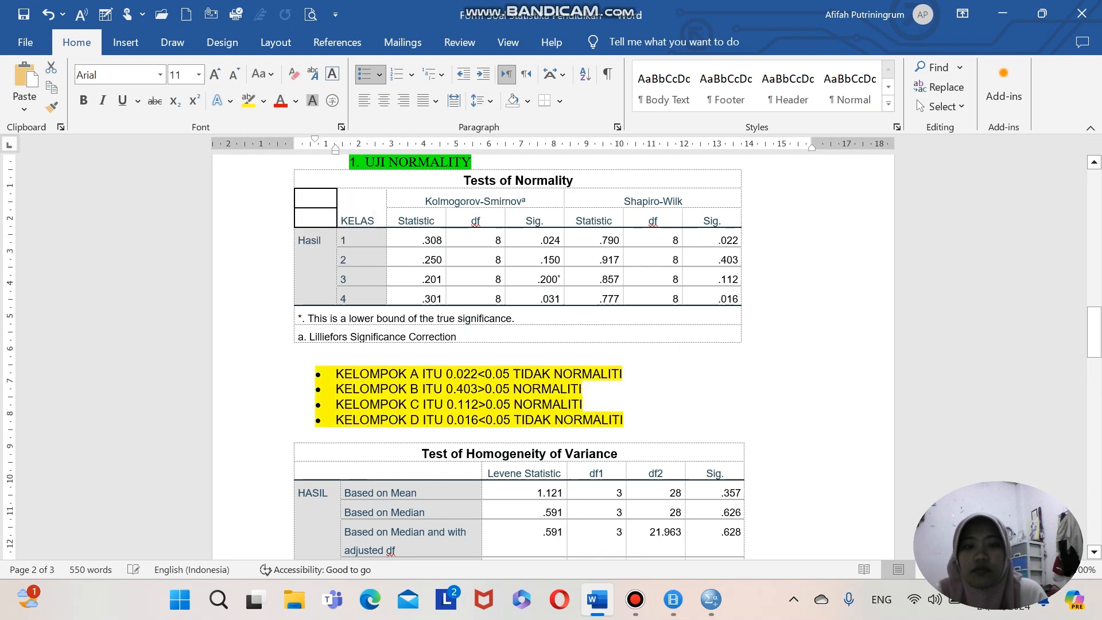
Step: Highlight the four Shapiro-Wilk Sig. values in the Tests of Normality table in yellow
left_click(295, 435)
scroll(553, 367, "down", 1)
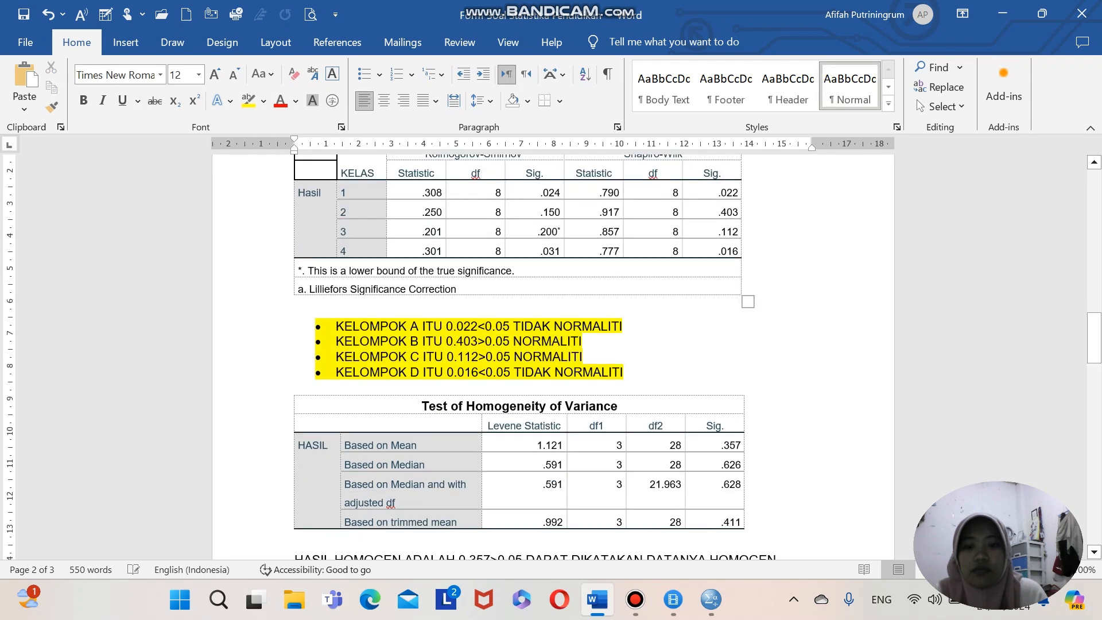
left_click_drag(724, 192, 724, 250)
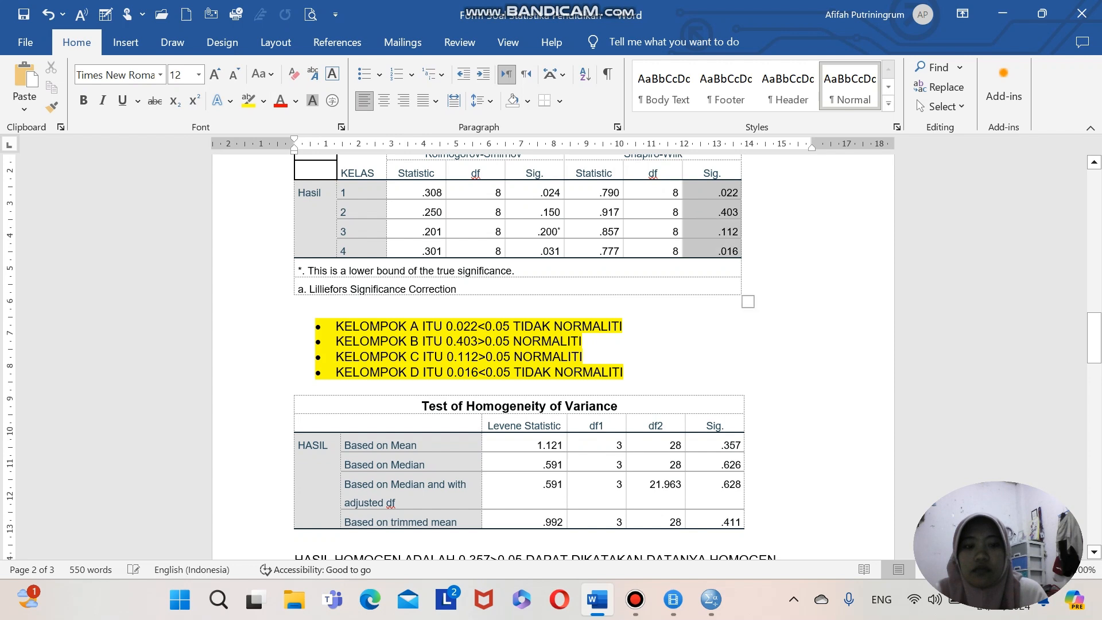
left_click(248, 100)
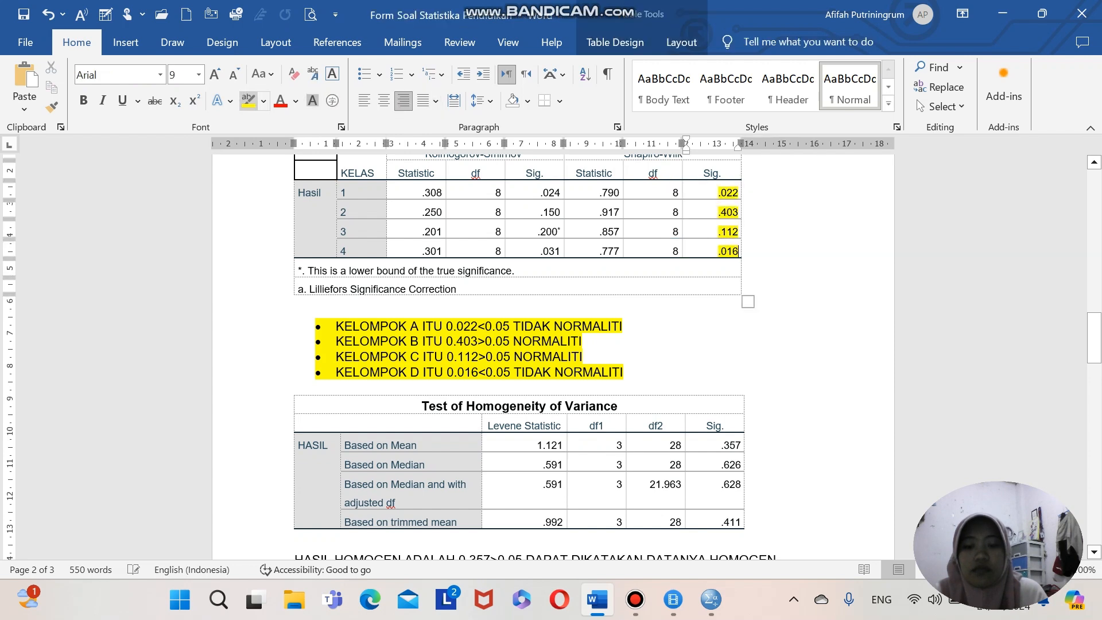
Step: Insert an empty line without a bullet below the KELOMPOK D line
scroll(536, 355, "down", 3)
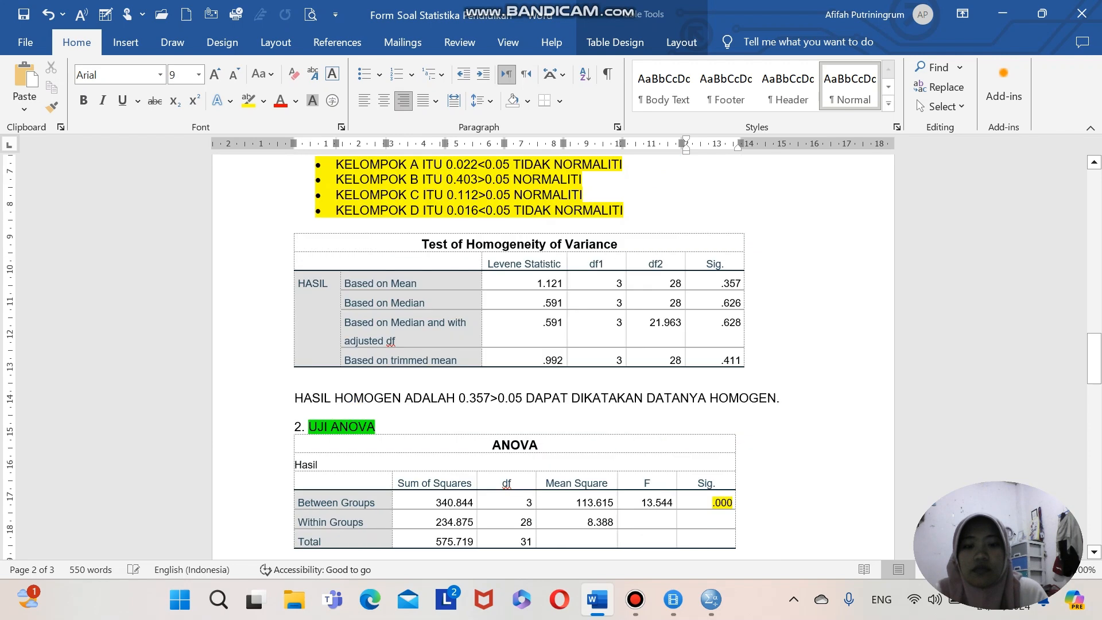
scroll(553, 355, "down", 1)
left_click(627, 196)
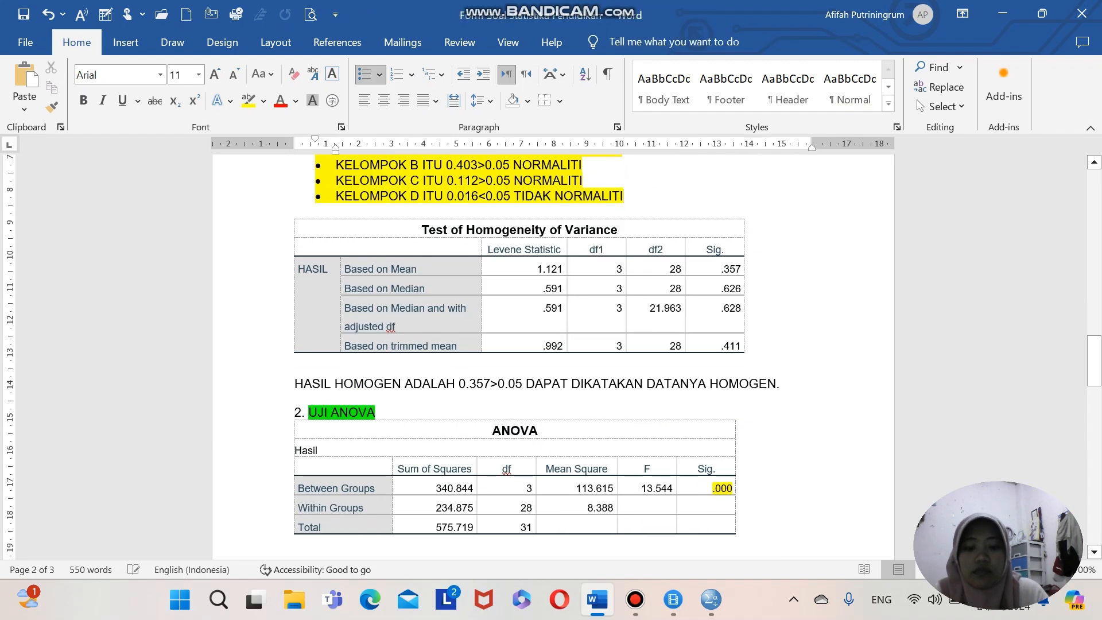
key("Return")
key("BackSpace")
key("BackSpace")
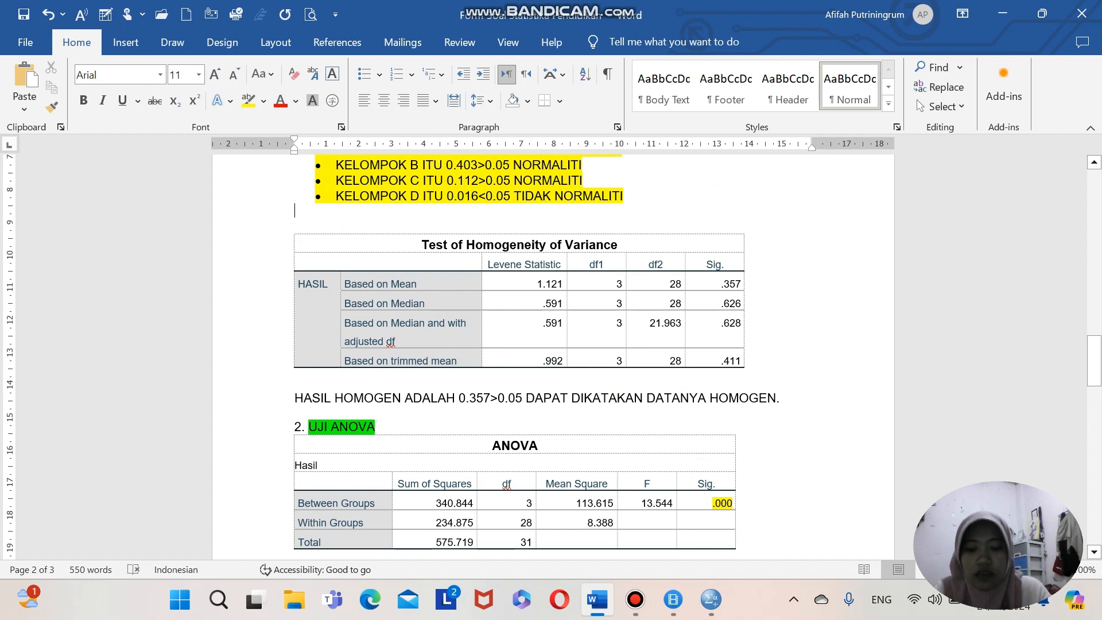
Step: Add the heading "UJI HOMOGENNEITY" on the empty line directly above the Test of Homogeneity of Variance table
left_click(295, 226)
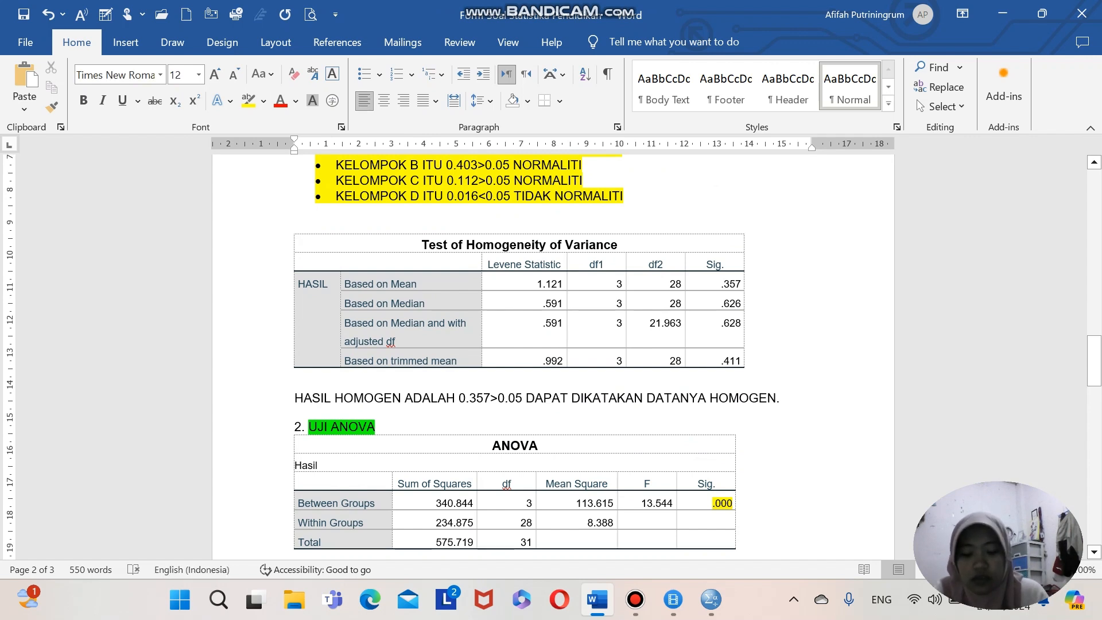
type("UJI")
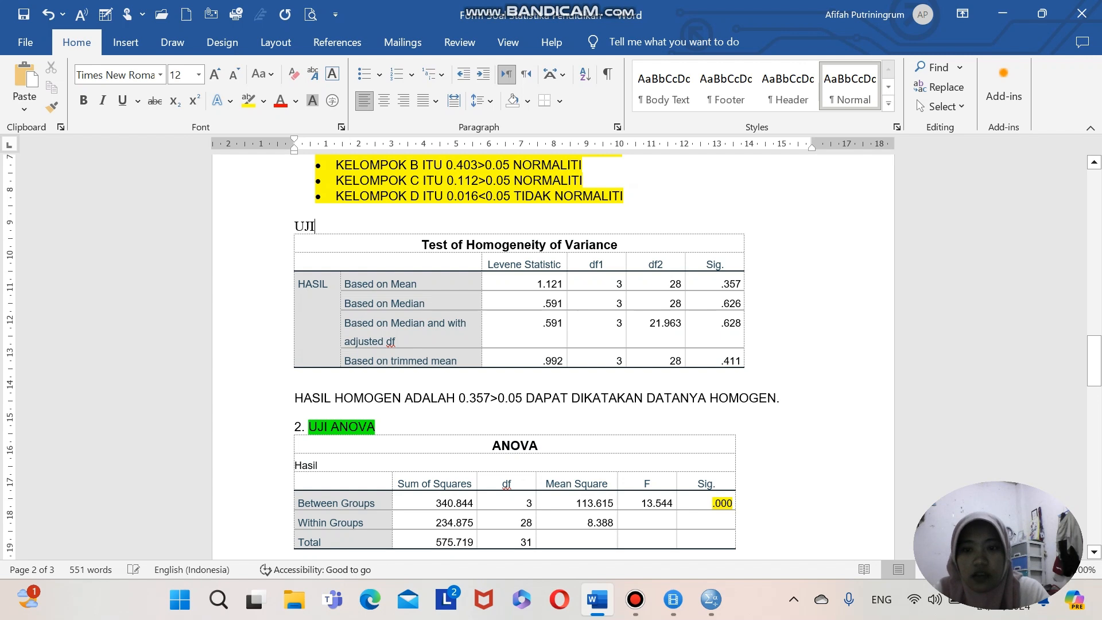
type(" HOMO")
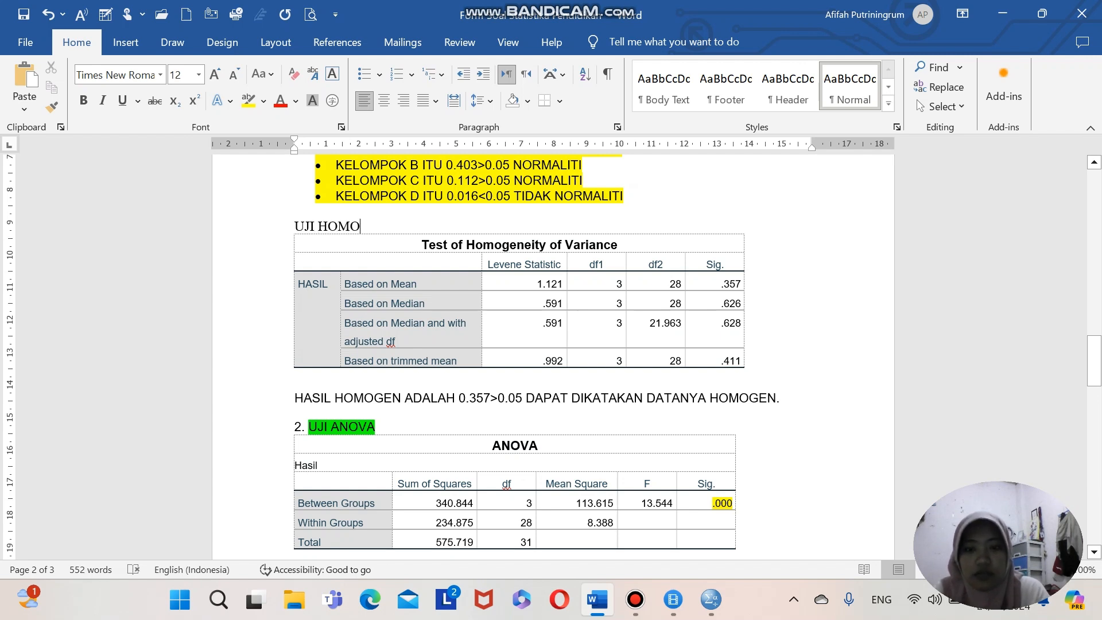
type("GEN")
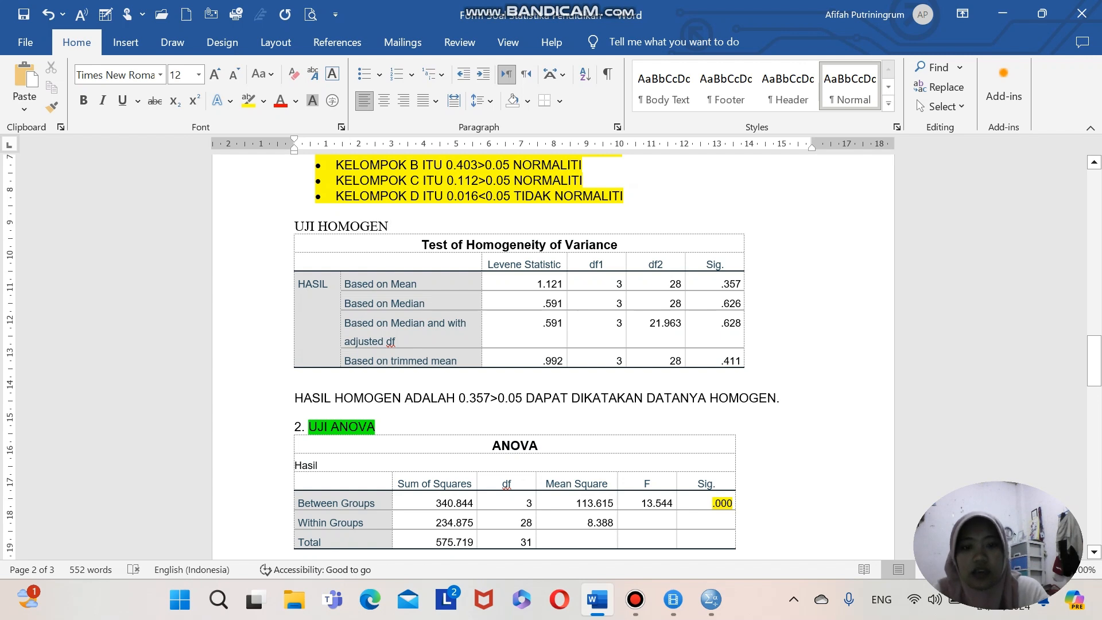
type("NEI")
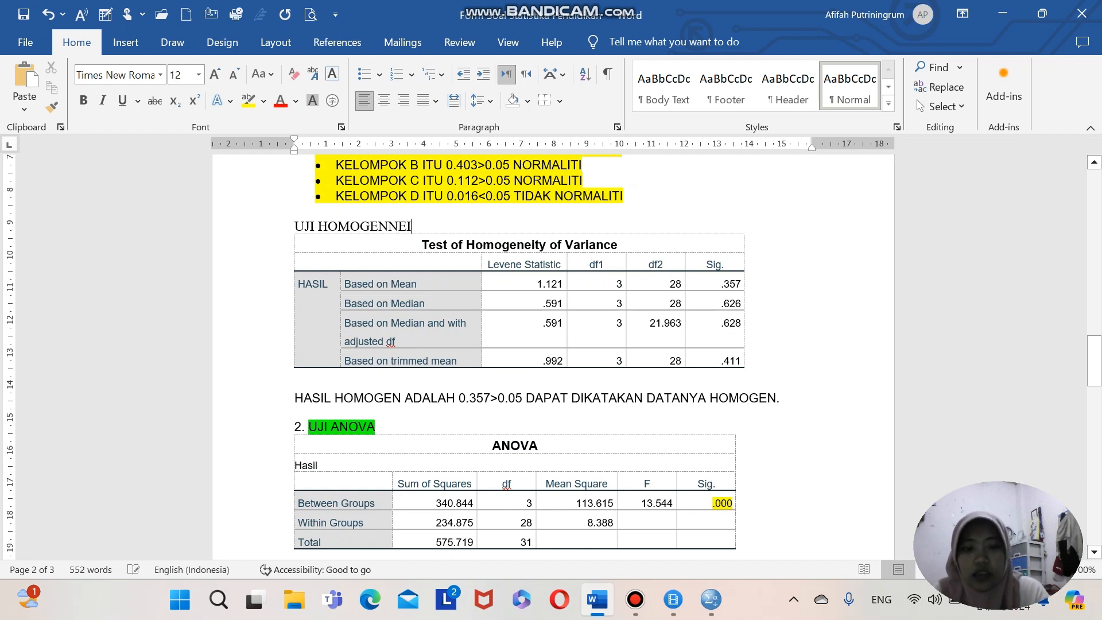
type("Y")
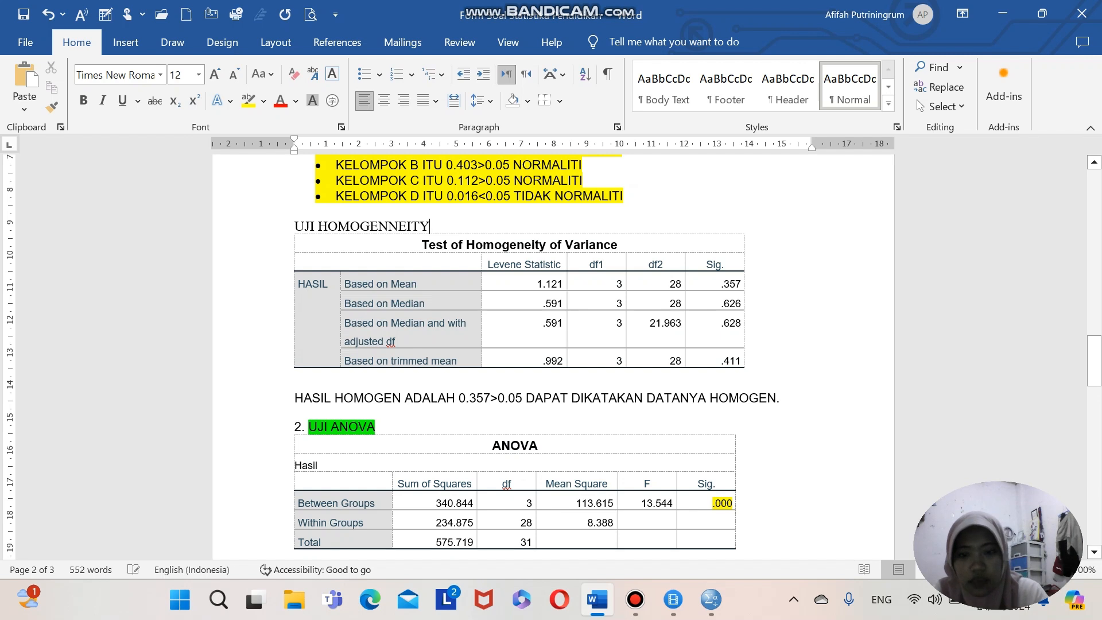
Step: Highlight the "UJI HOMOGENNEITY" heading in bright green
triple_click(361, 226)
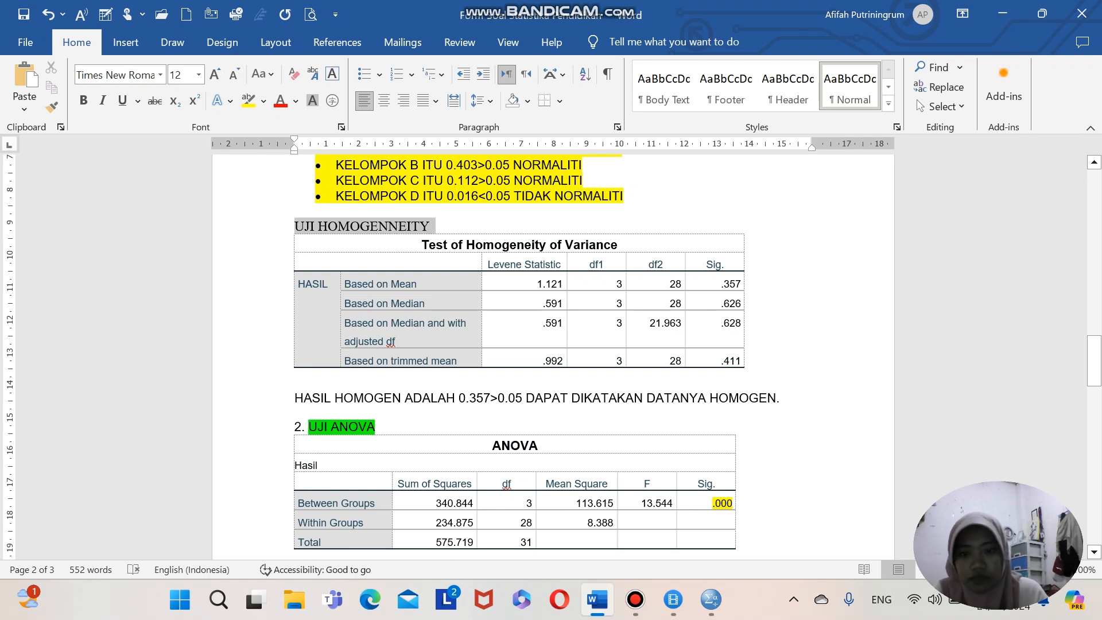
left_click(262, 101)
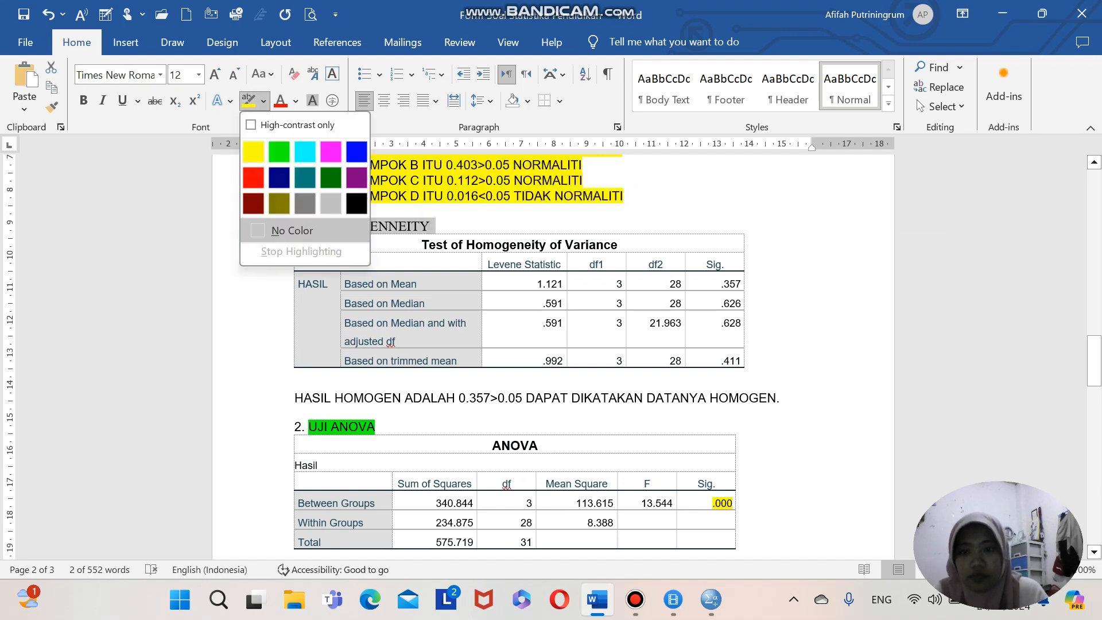
left_click(280, 143)
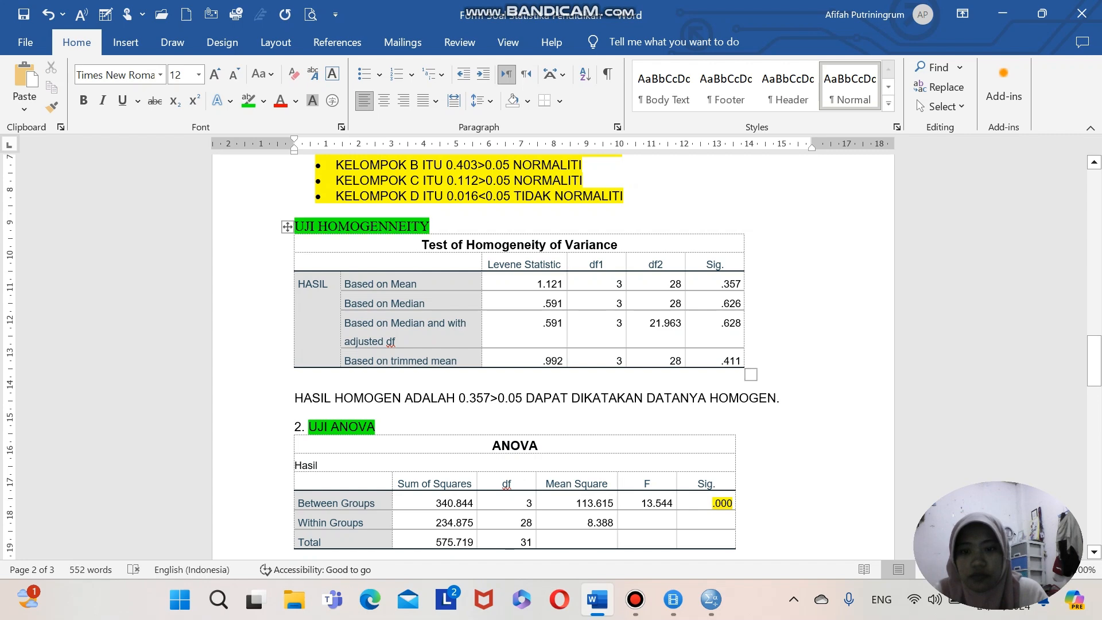
Step: Highlight the "HASIL HOMOGEN ADALAH" conclusion line below the homogeneity table in yellow
scroll(551, 356, "down", 3)
left_click_drag(294, 307, 786, 307)
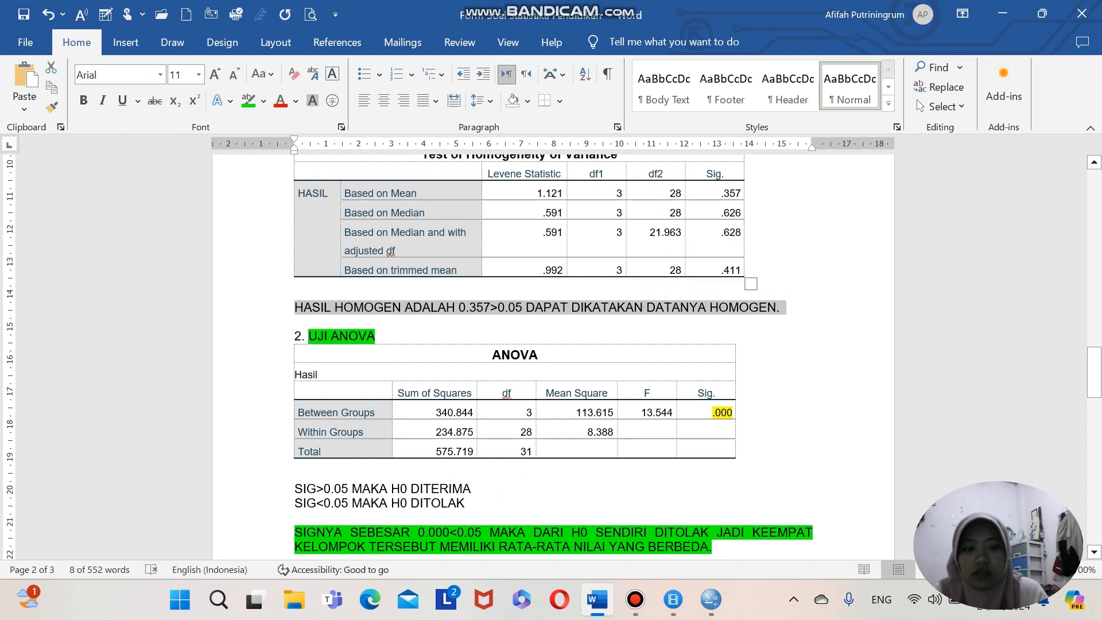
left_click(263, 101)
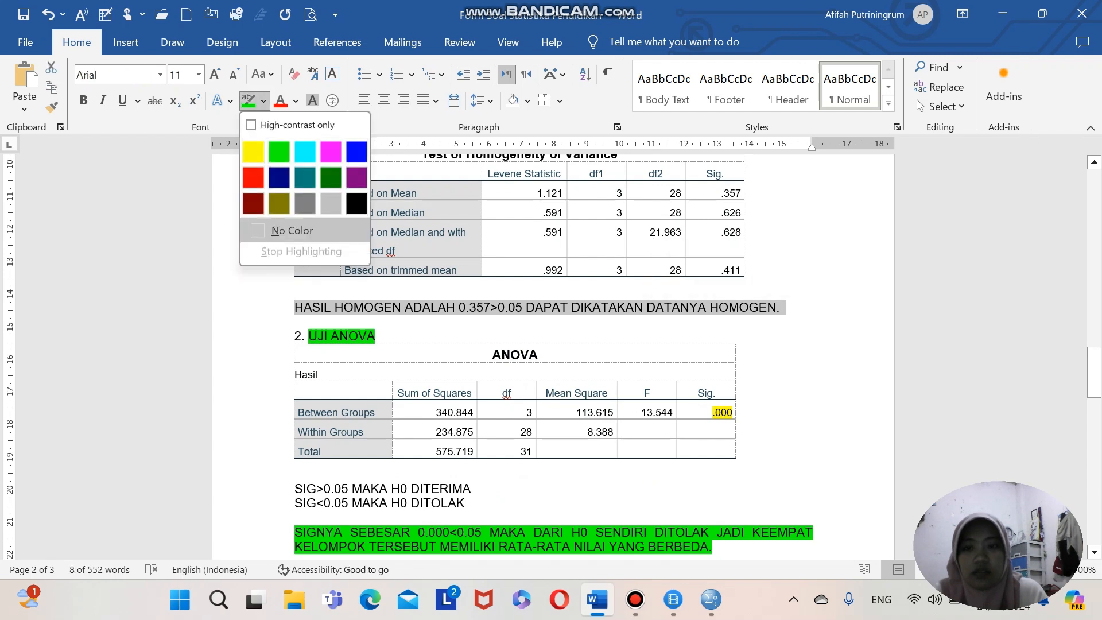
left_click(290, 229)
left_click(287, 338)
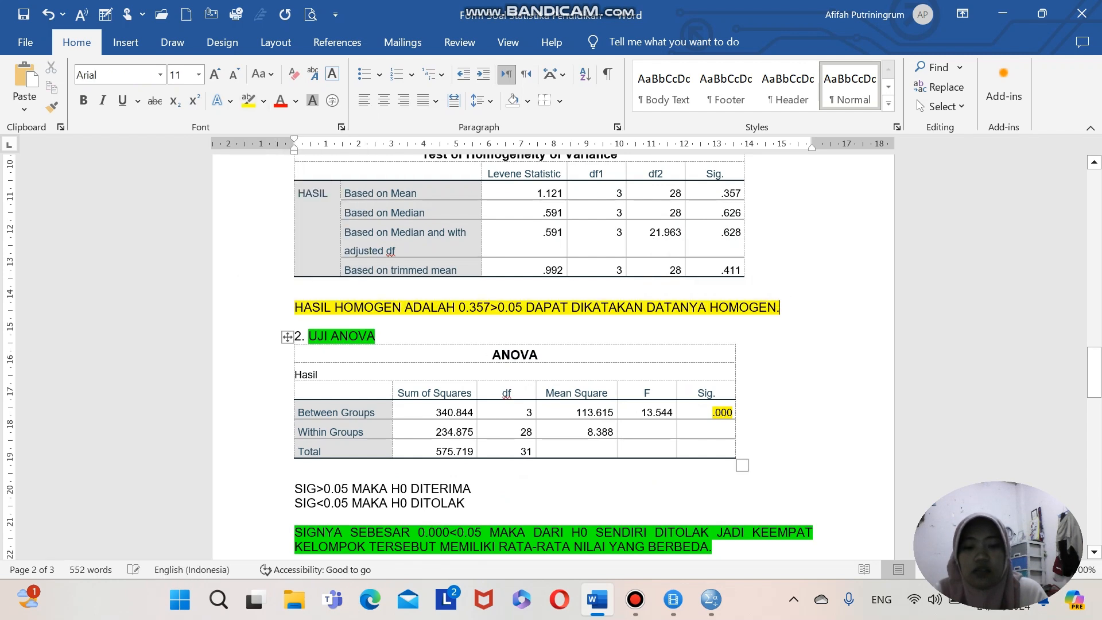
Step: Highlight the Based on Mean Sig. value in the Test of Homogeneity of Variance table in yellow
scroll(551, 356, "up", 3)
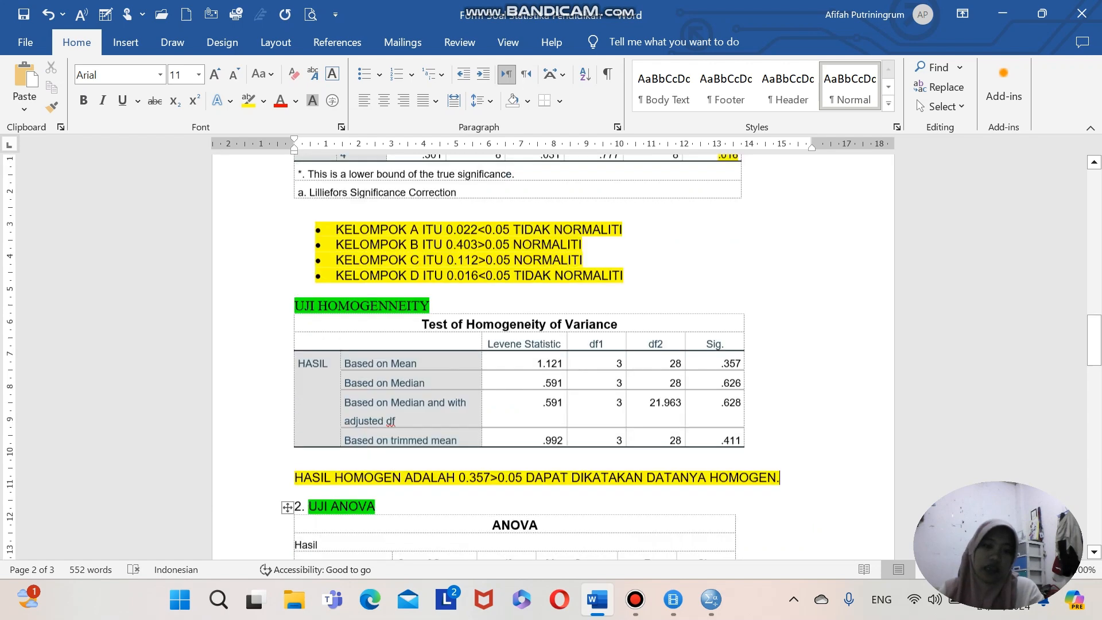
scroll(551, 356, "up", 4)
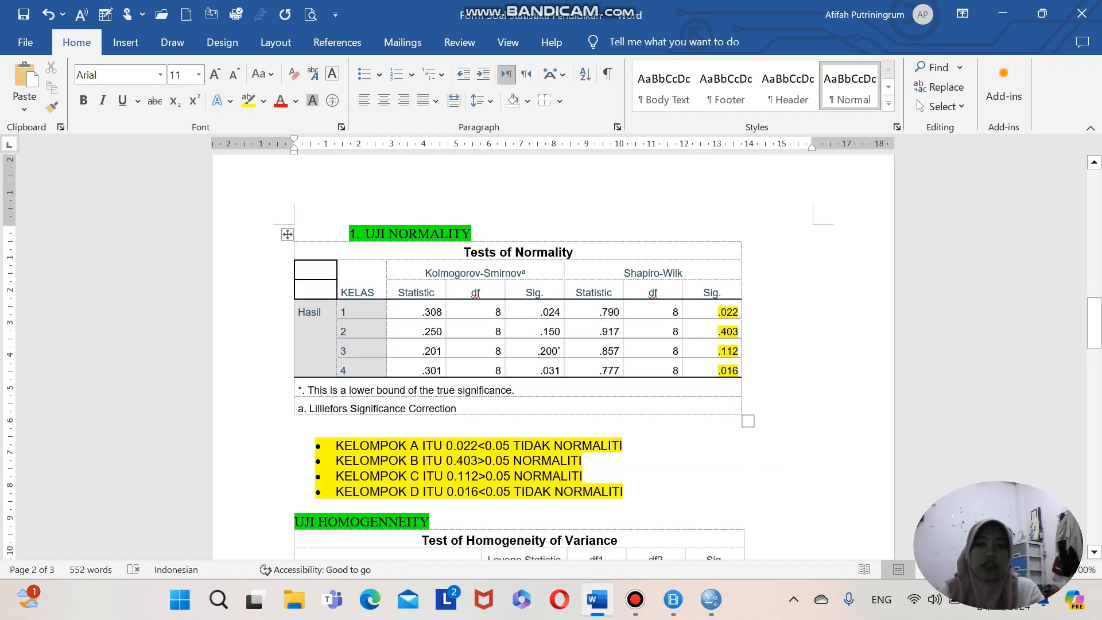
scroll(551, 356, "down", 2)
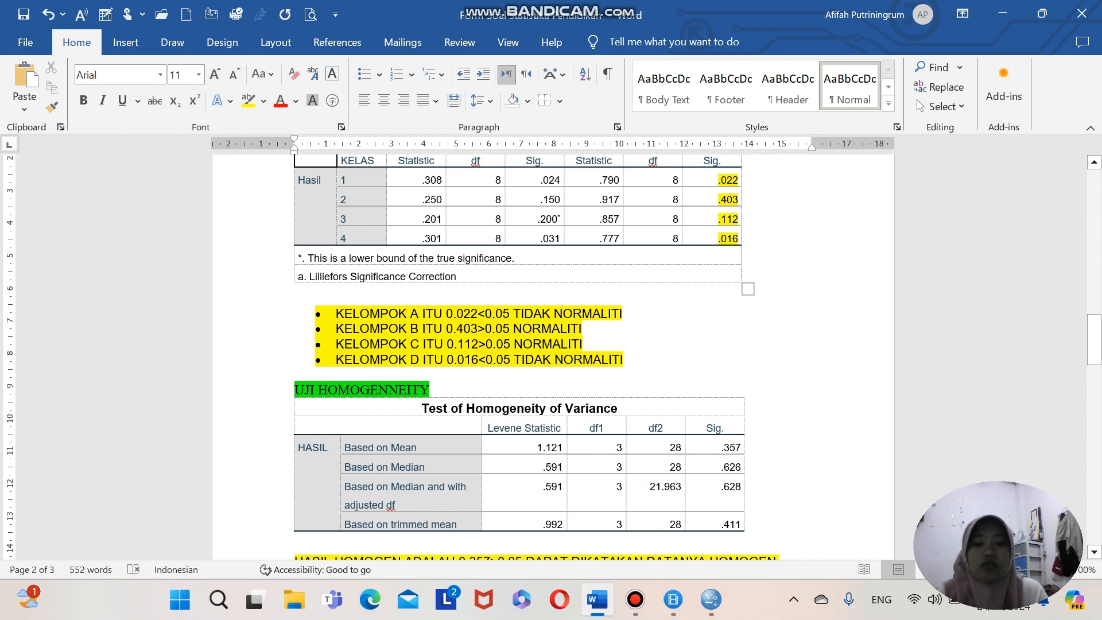
scroll(537, 356, "down", 5)
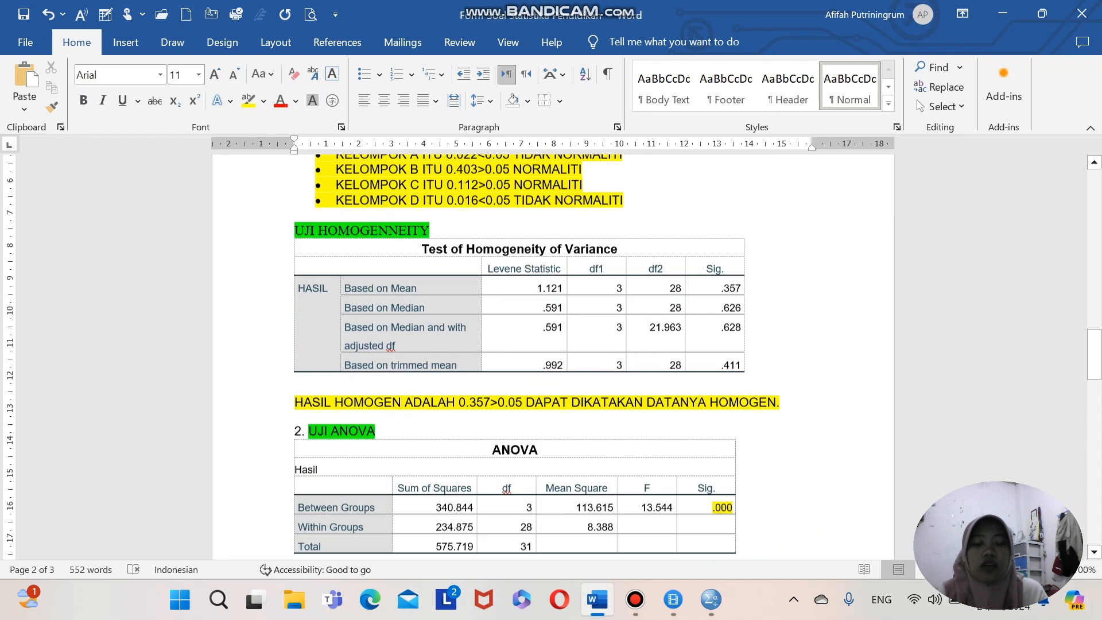
scroll(536, 356, "up", 5)
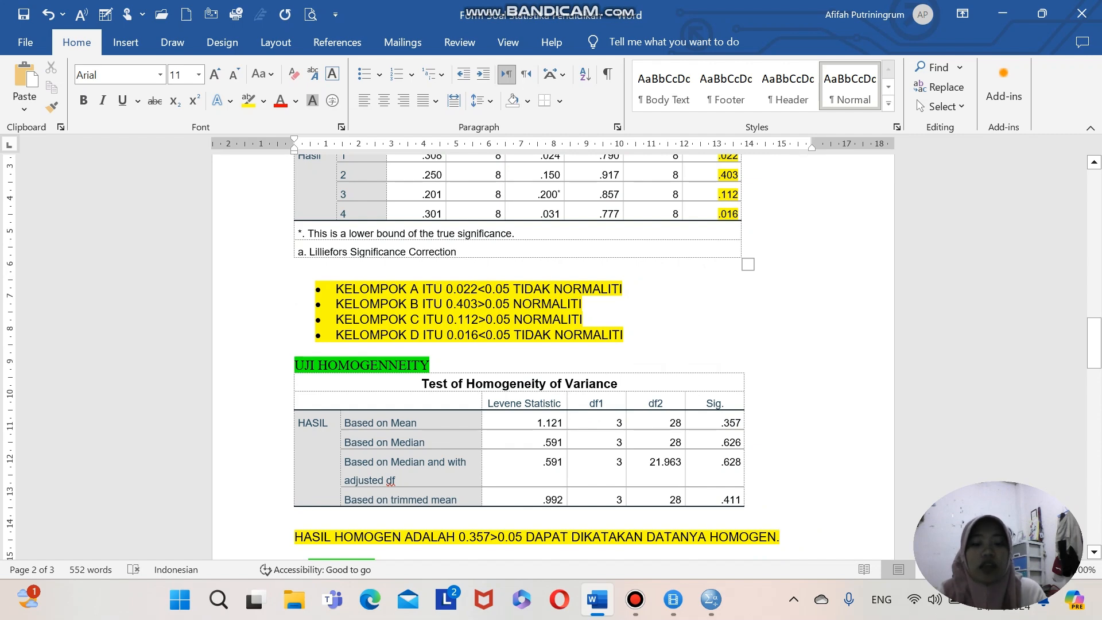
scroll(550, 356, "down", 3)
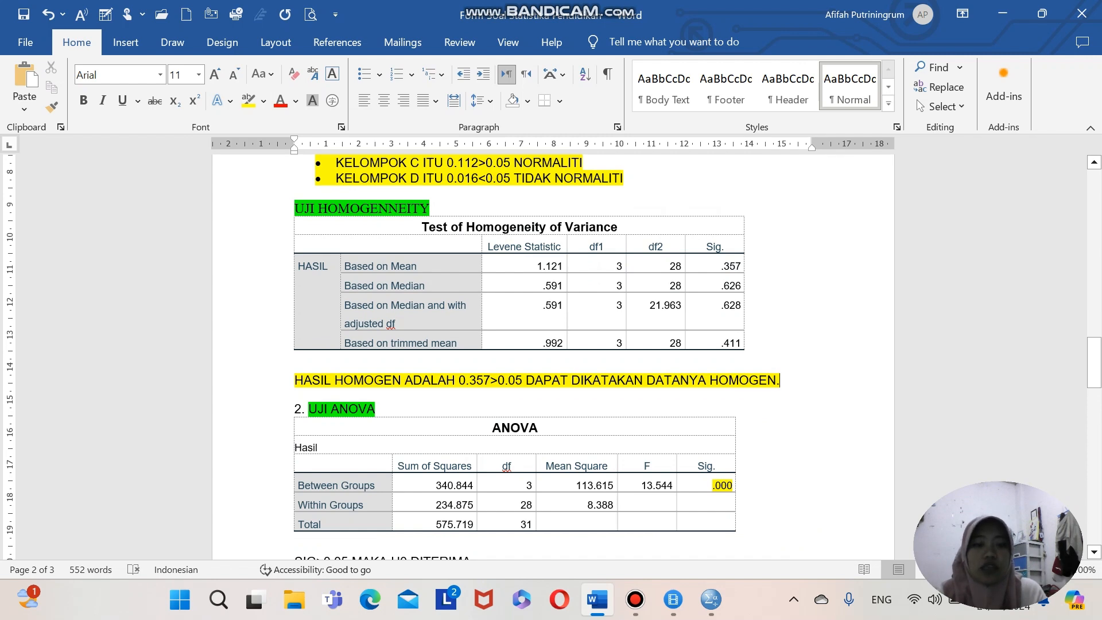
left_click_drag(721, 267, 741, 266)
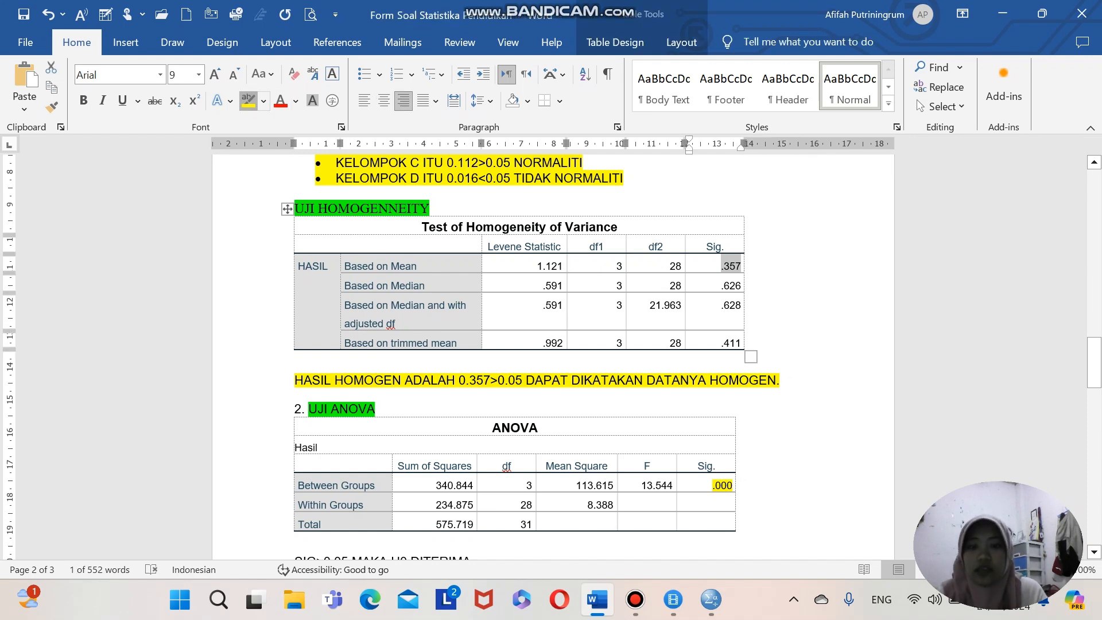
left_click(248, 101)
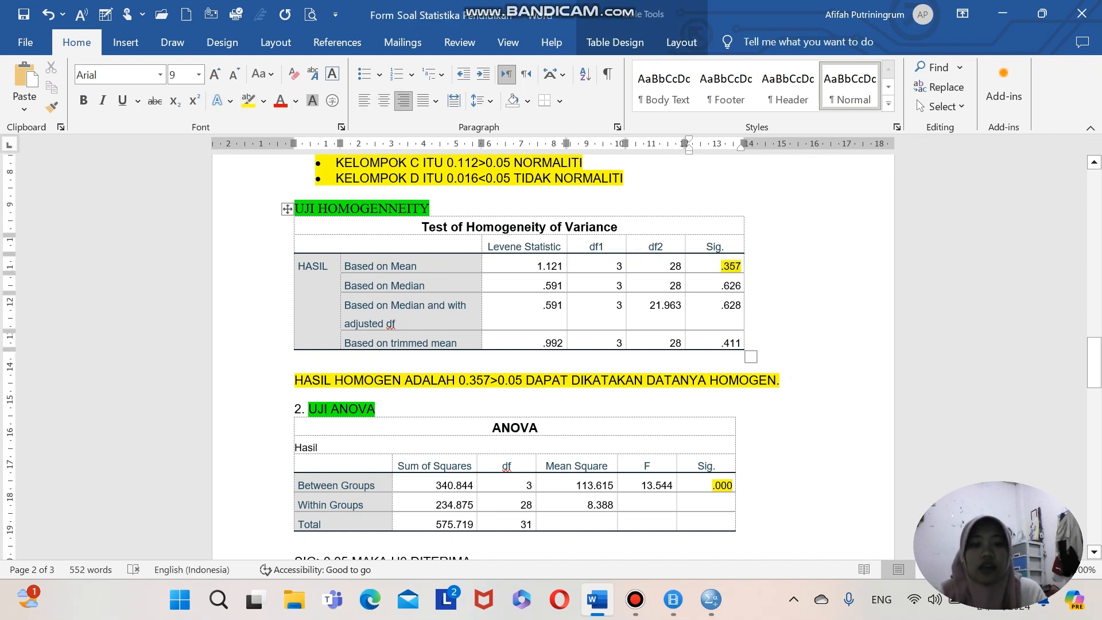
Step: Review the UJI ANOVA and UJI REGRESI sections, checking their headings, Sig. values and conclusions for highlighting
scroll(551, 355, "down", 2)
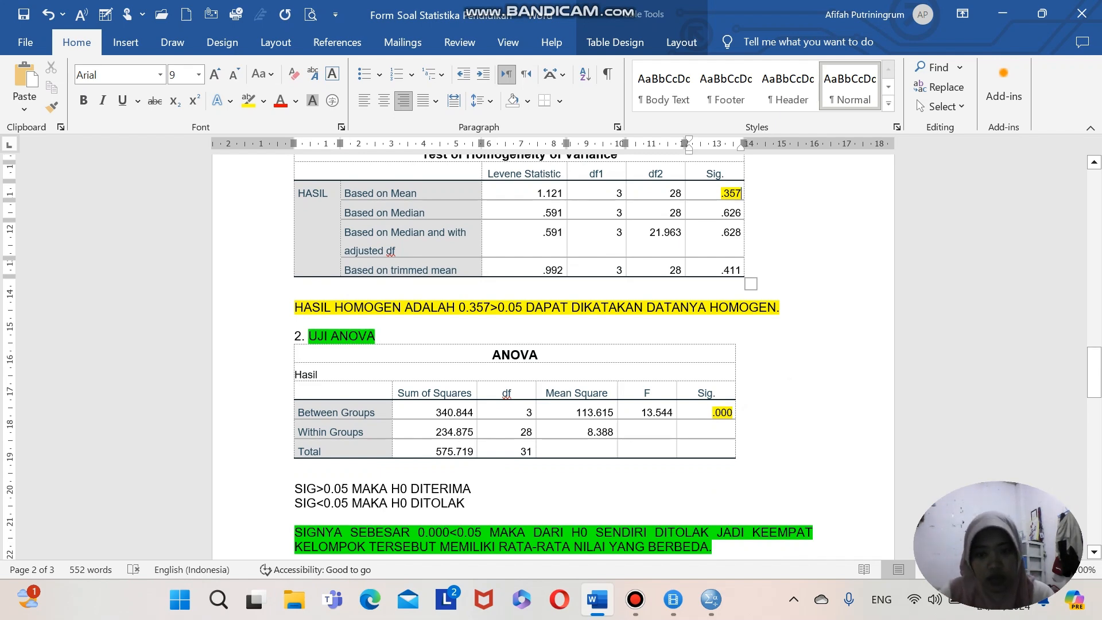
scroll(551, 356, "down", 1)
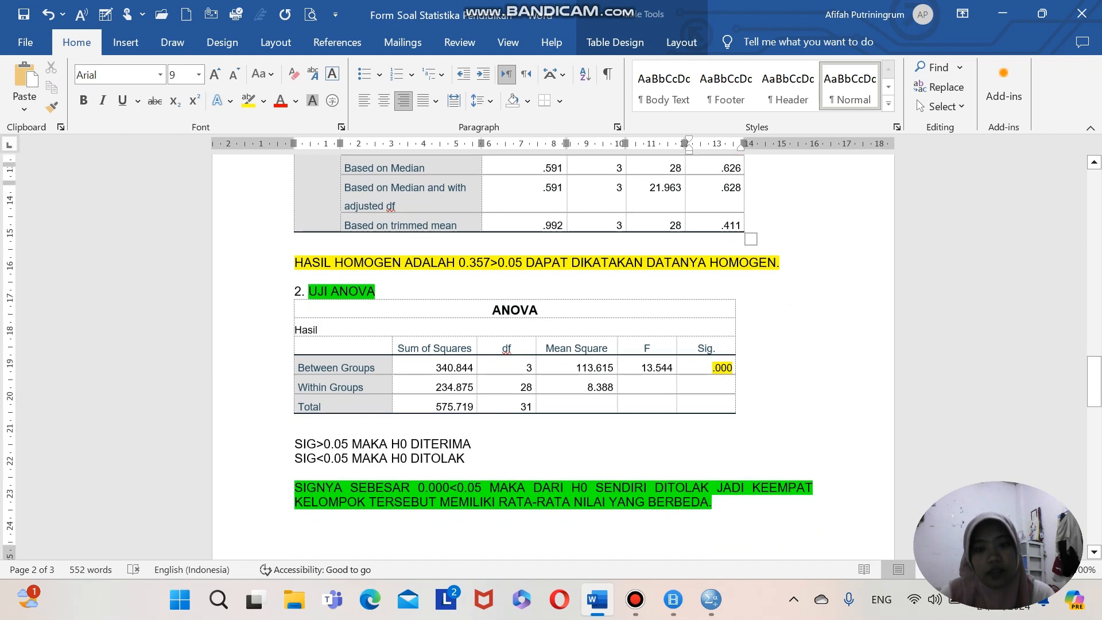
scroll(551, 356, "down", 3)
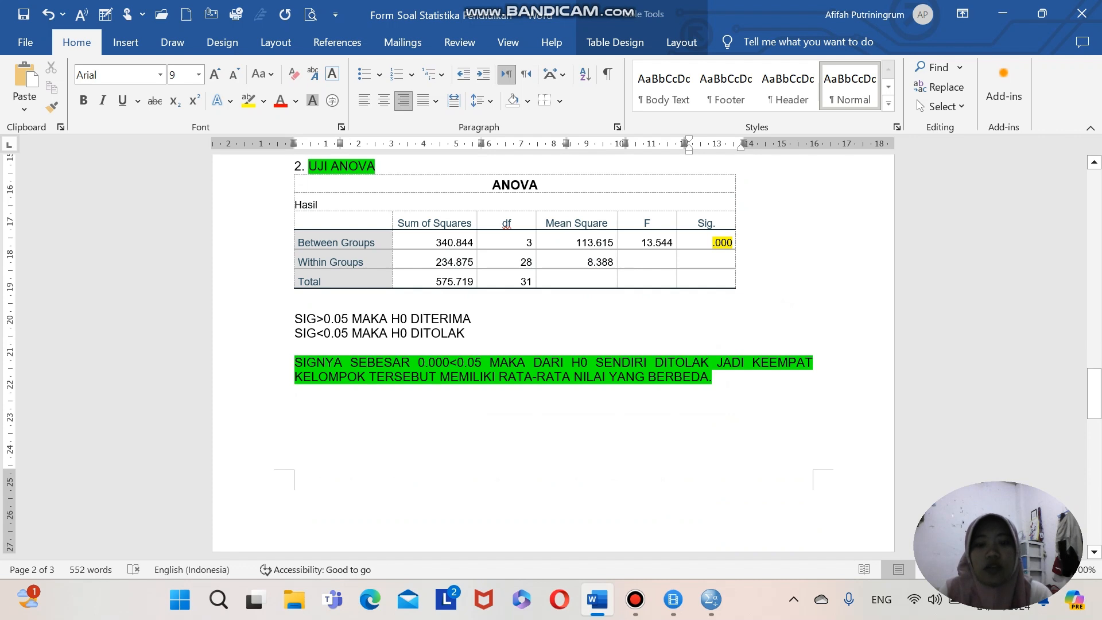
scroll(551, 355, "down", 1)
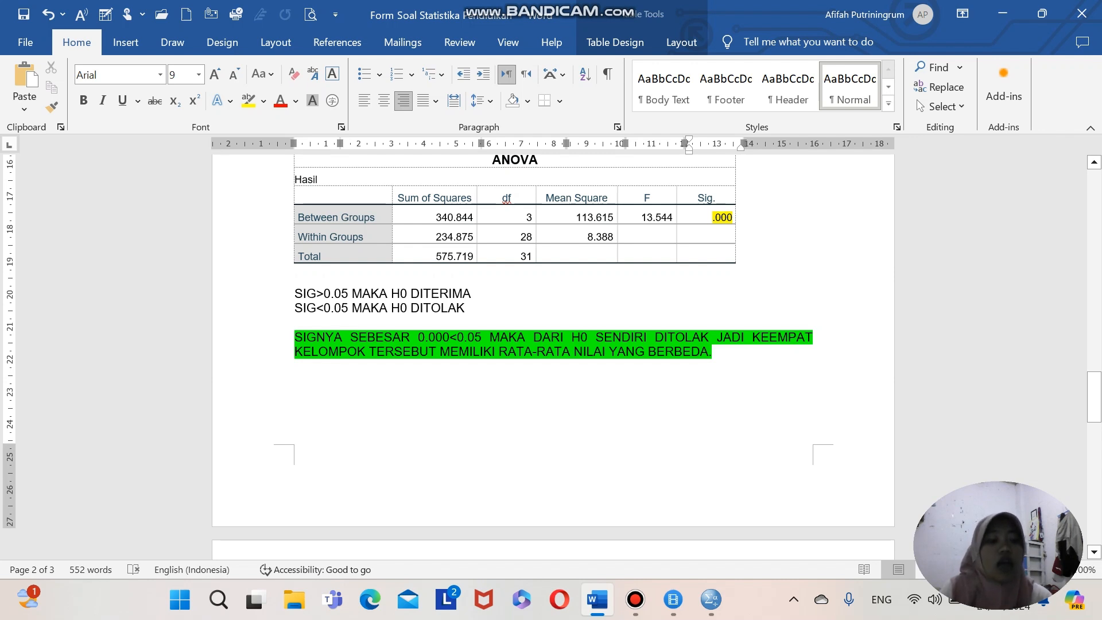
scroll(553, 345, "down", 3)
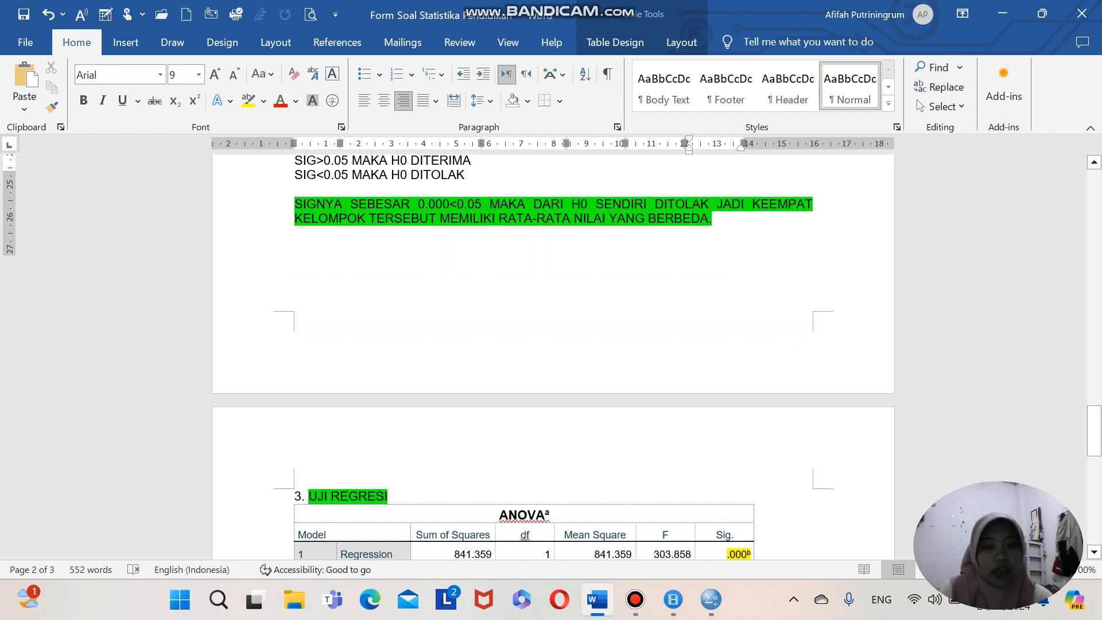
scroll(553, 344, "down", 5)
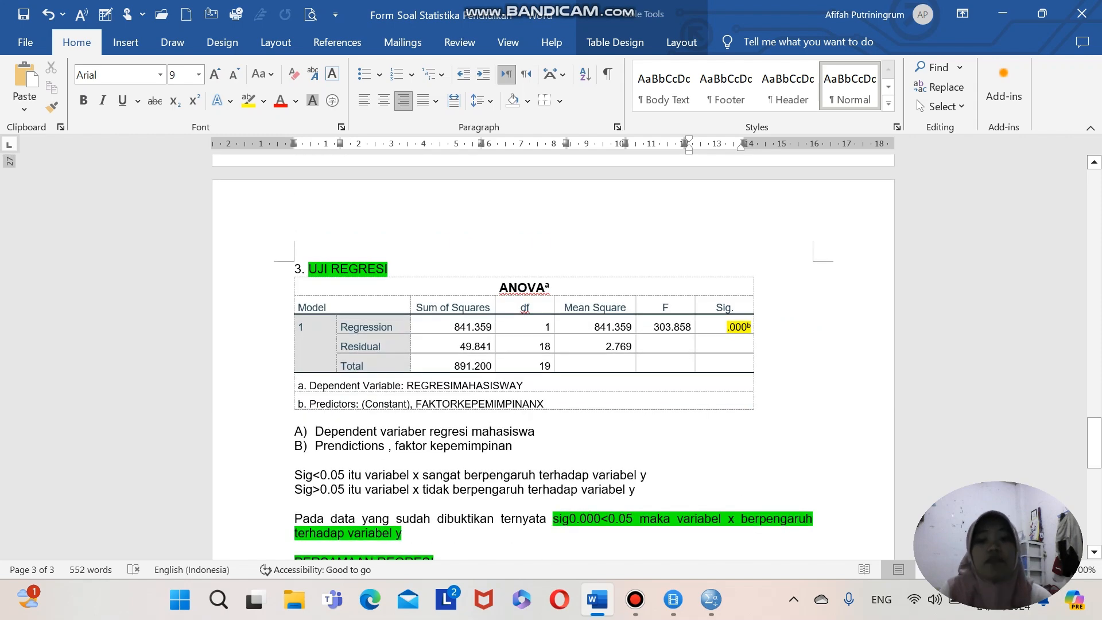
scroll(552, 344, "down", 2)
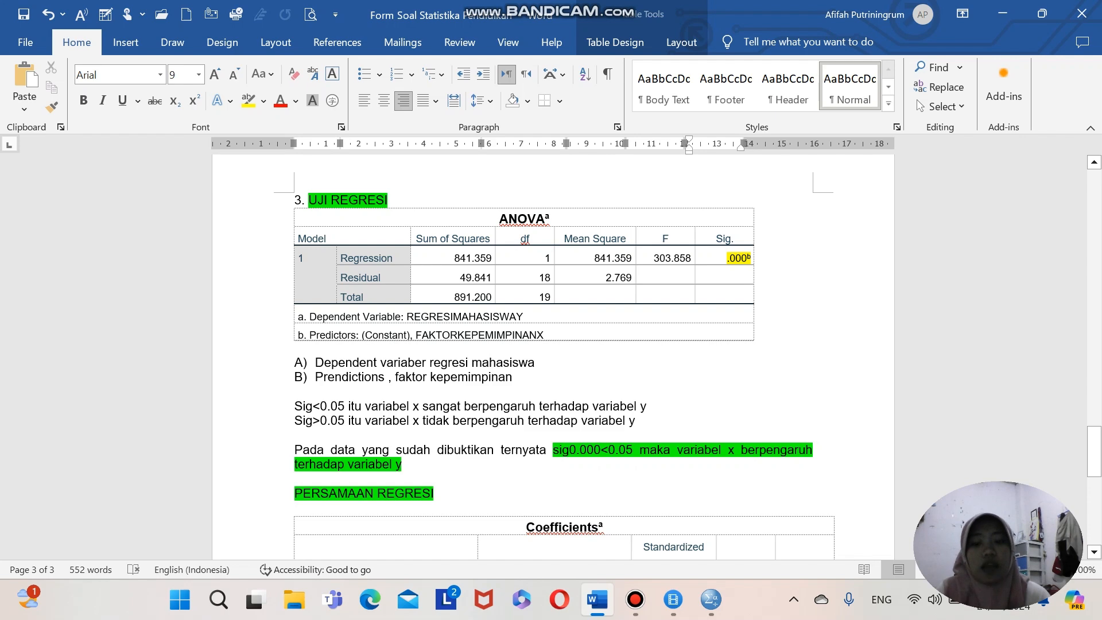
scroll(553, 355, "down", 1)
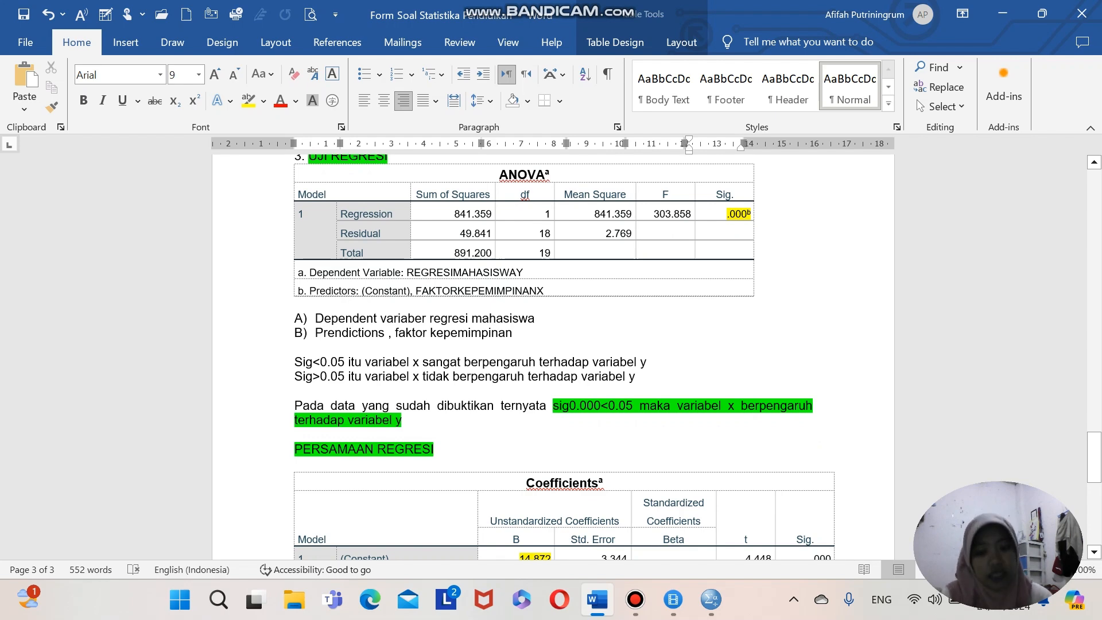
Step: Highlight the two regression equation lines, "Y = a + bx" and "Y = 14.874+1.125x", below the Coefficients table in yellow
scroll(552, 355, "down", 1)
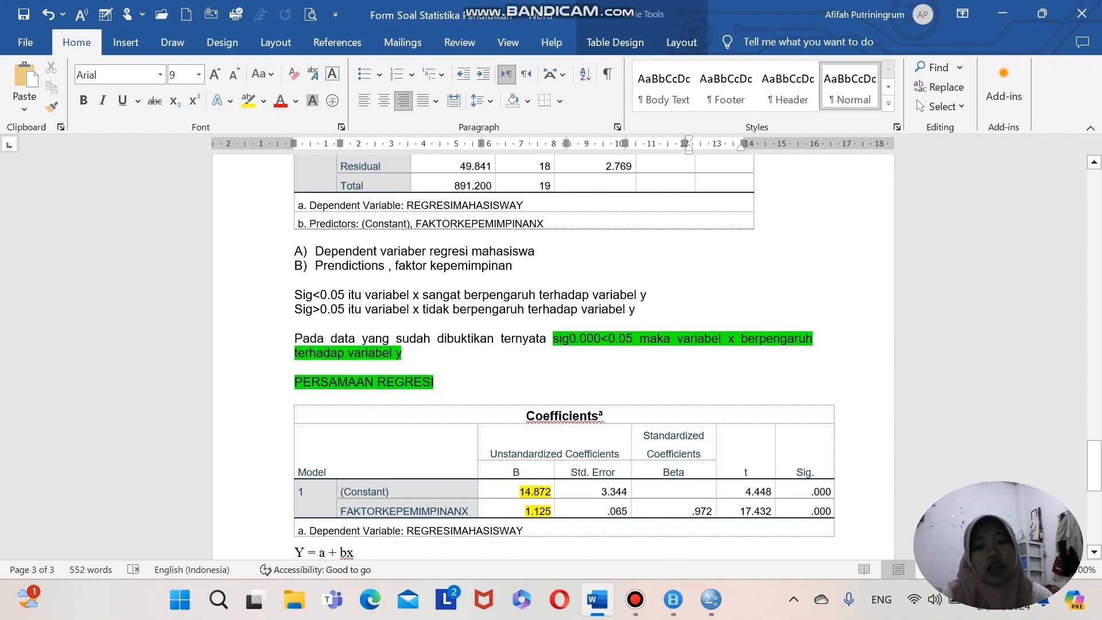
scroll(553, 355, "down", 2)
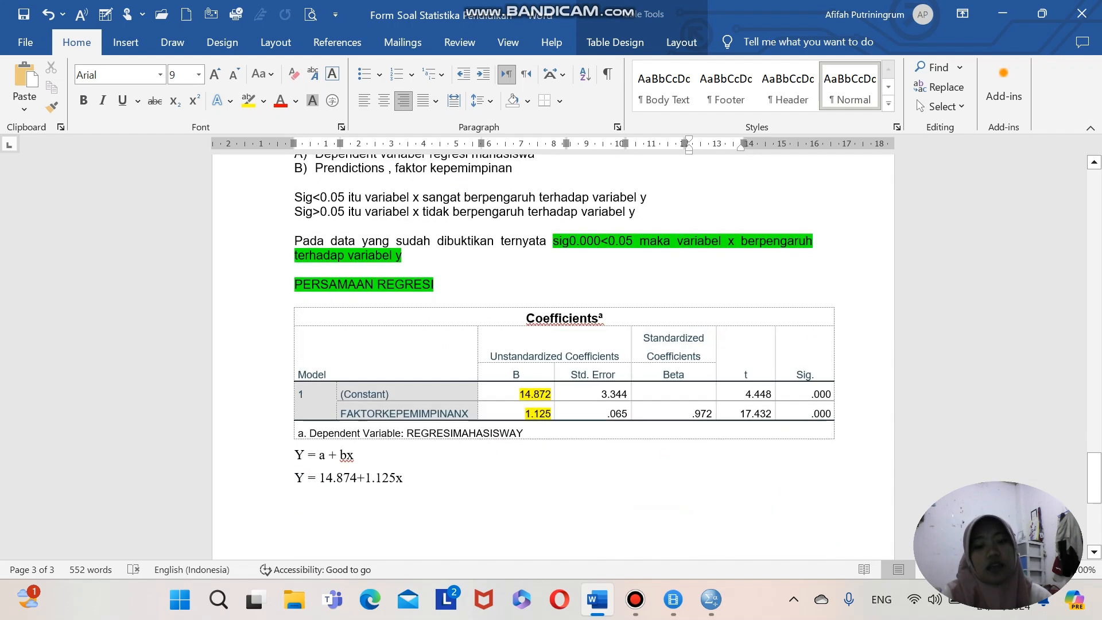
left_click_drag(294, 454, 373, 493)
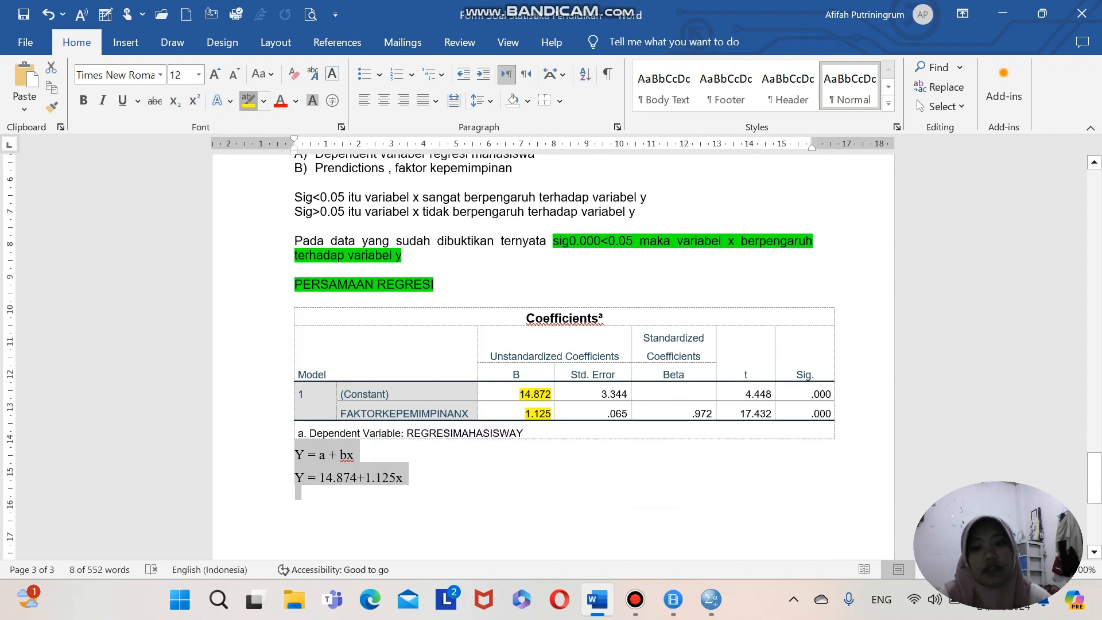
left_click(249, 101)
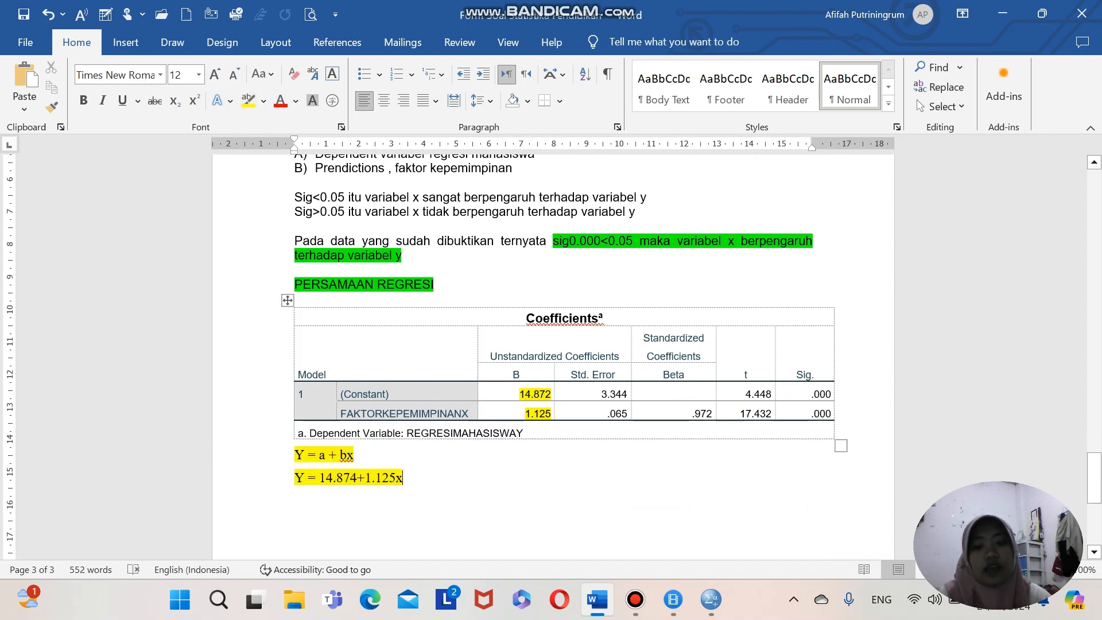